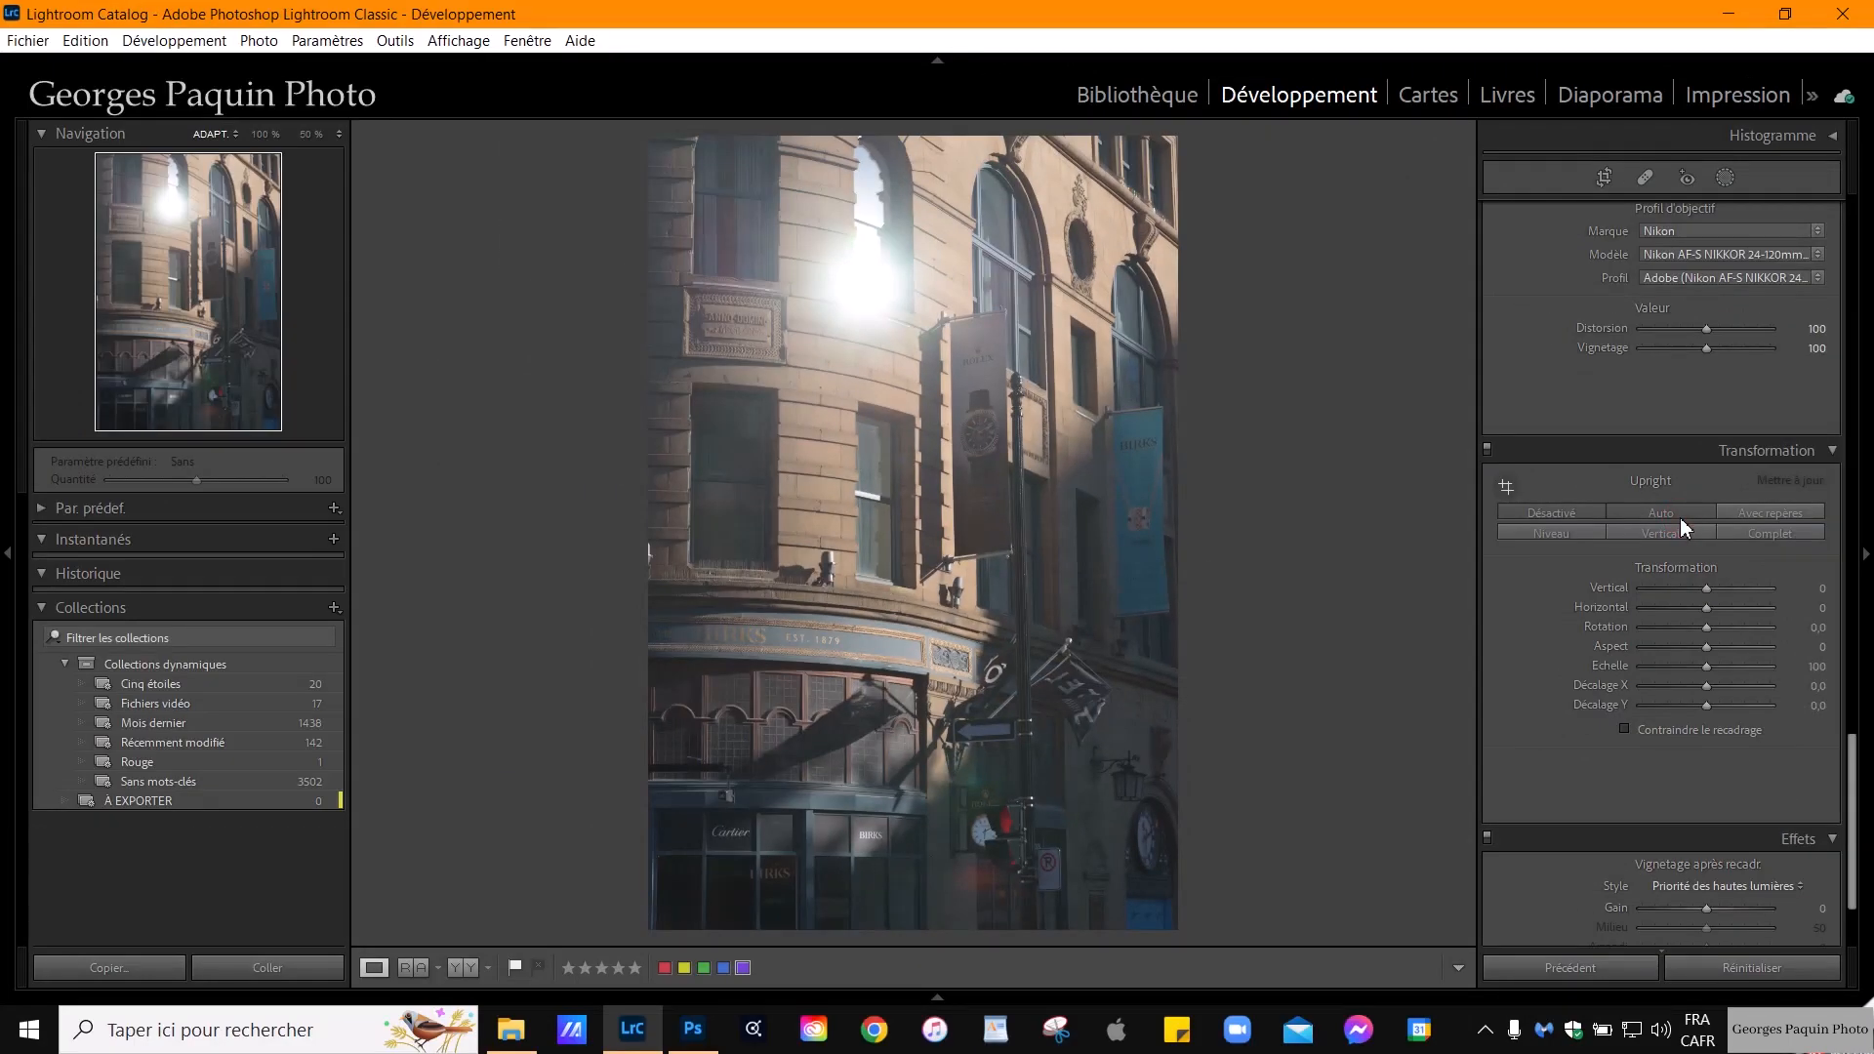
# Correct the building's perspective with the automatic Upright transformation
pyautogui.click(1680, 517)
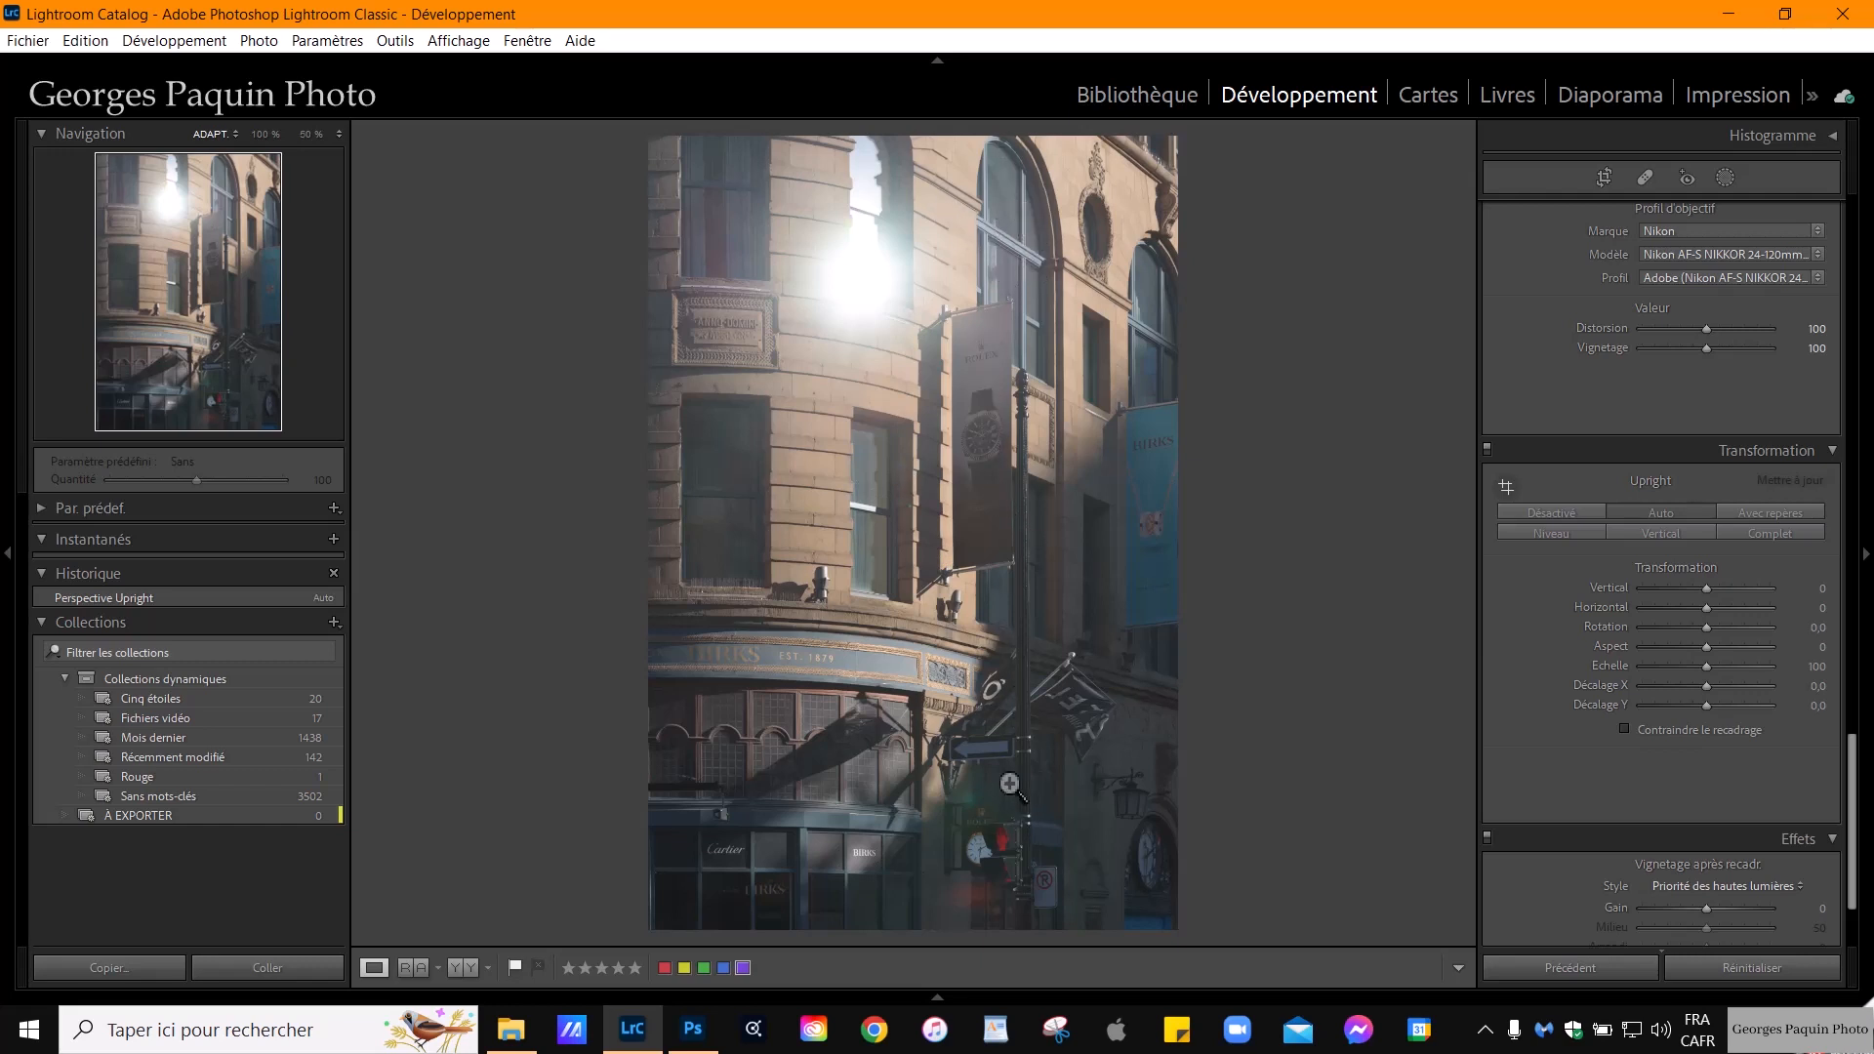
# Darken the photo's lower midtones by bending the point curve down through input 86, output 47
pyautogui.scroll(10, 1561, 648)
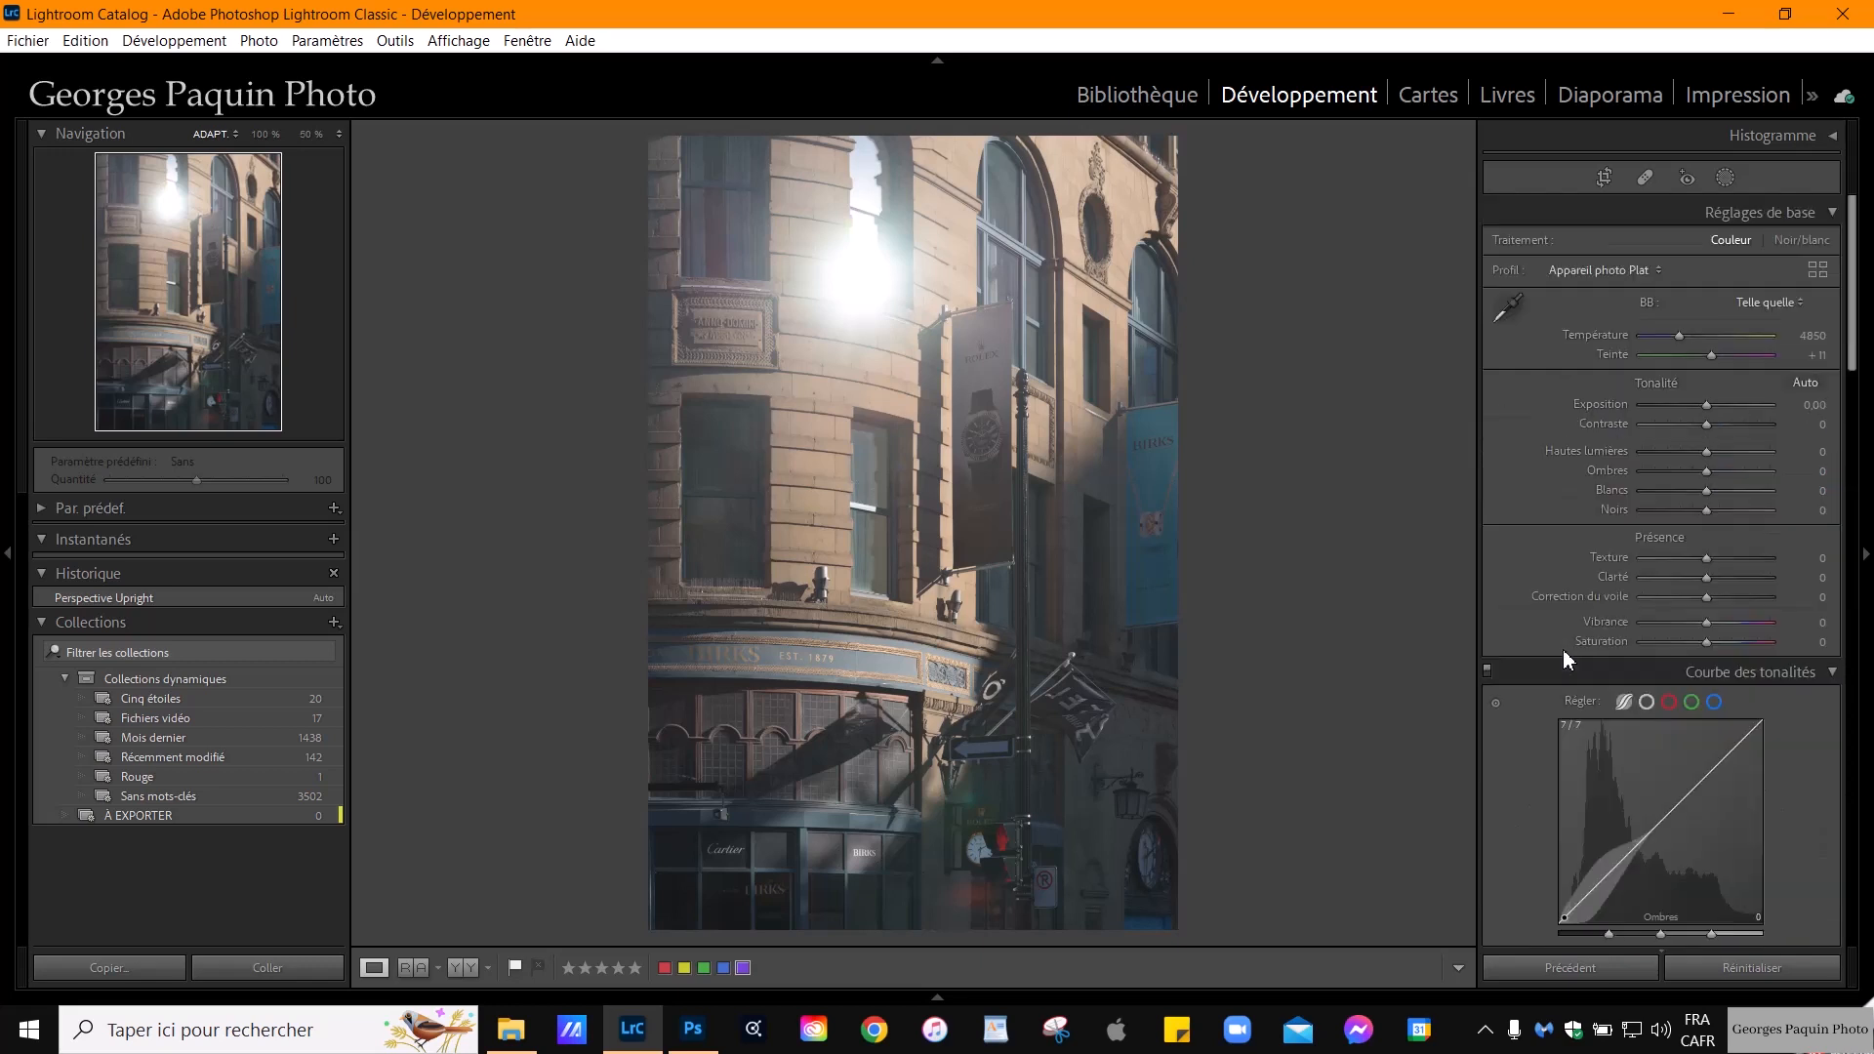
pyautogui.scroll(3, 1556, 495)
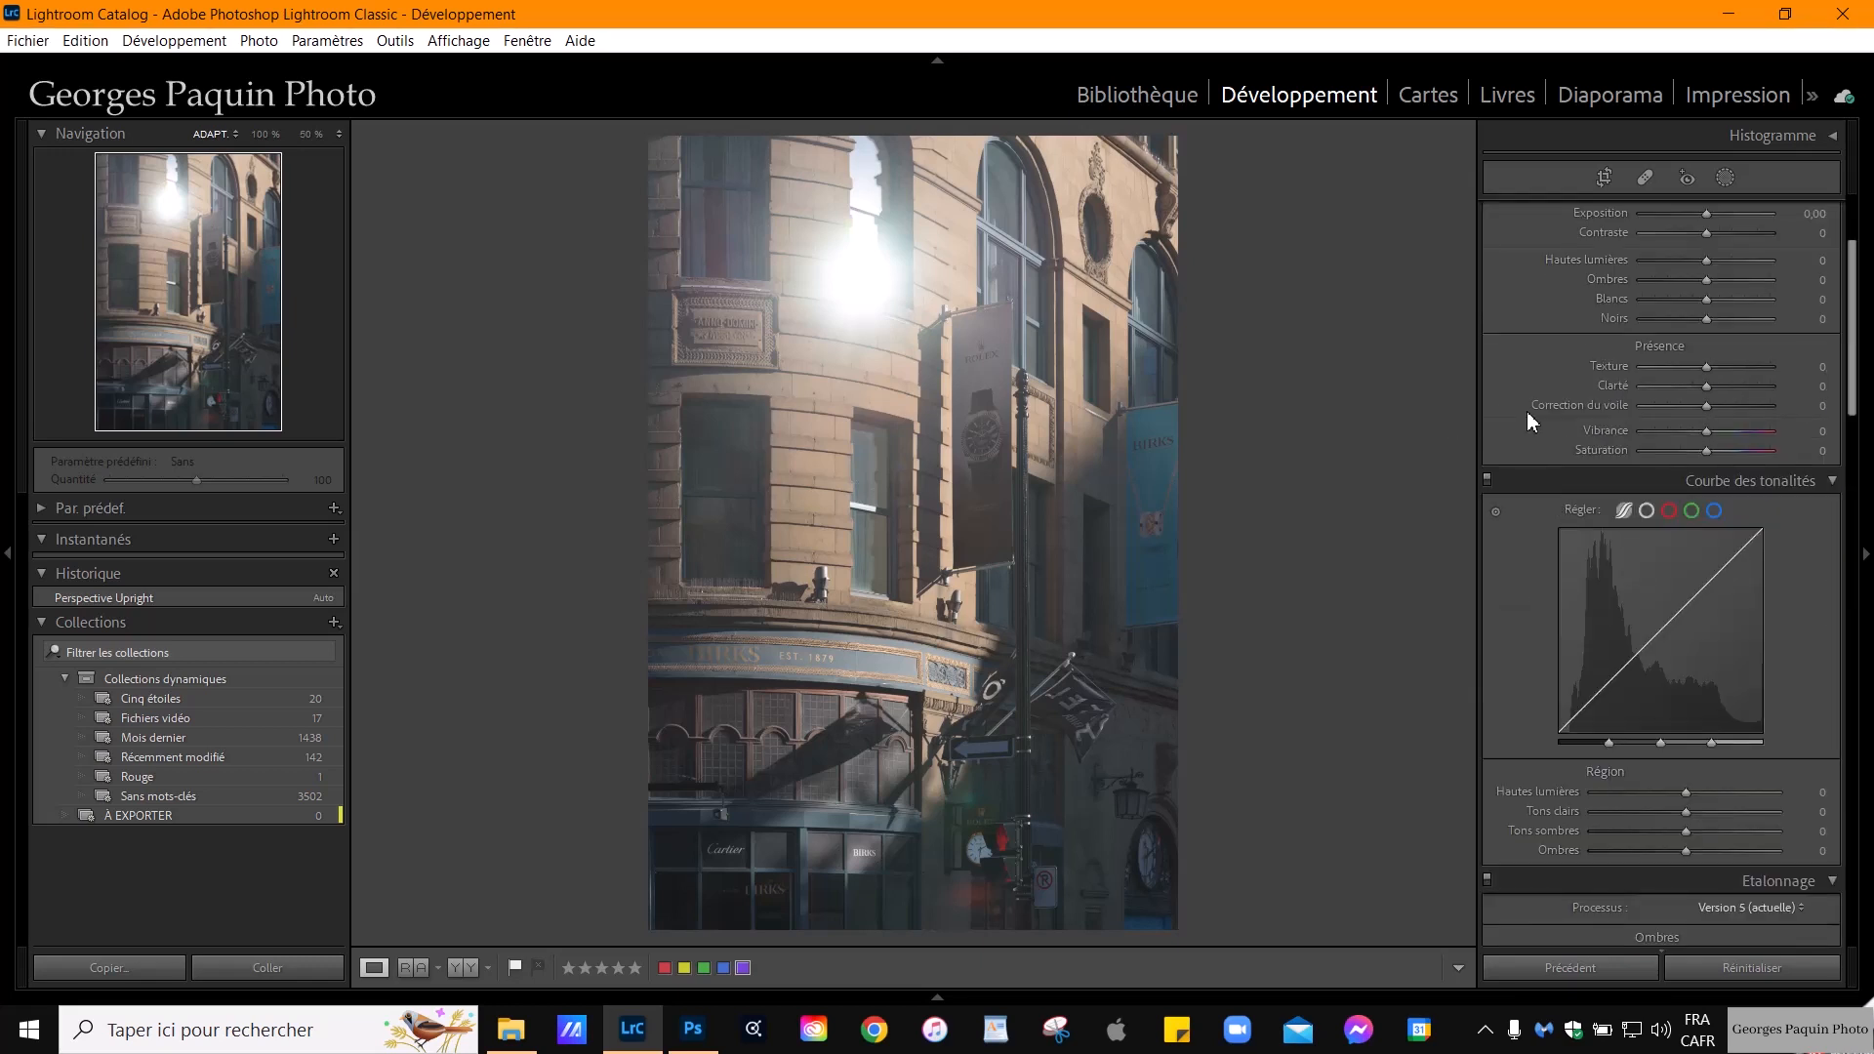
pyautogui.scroll(-3, 1529, 420)
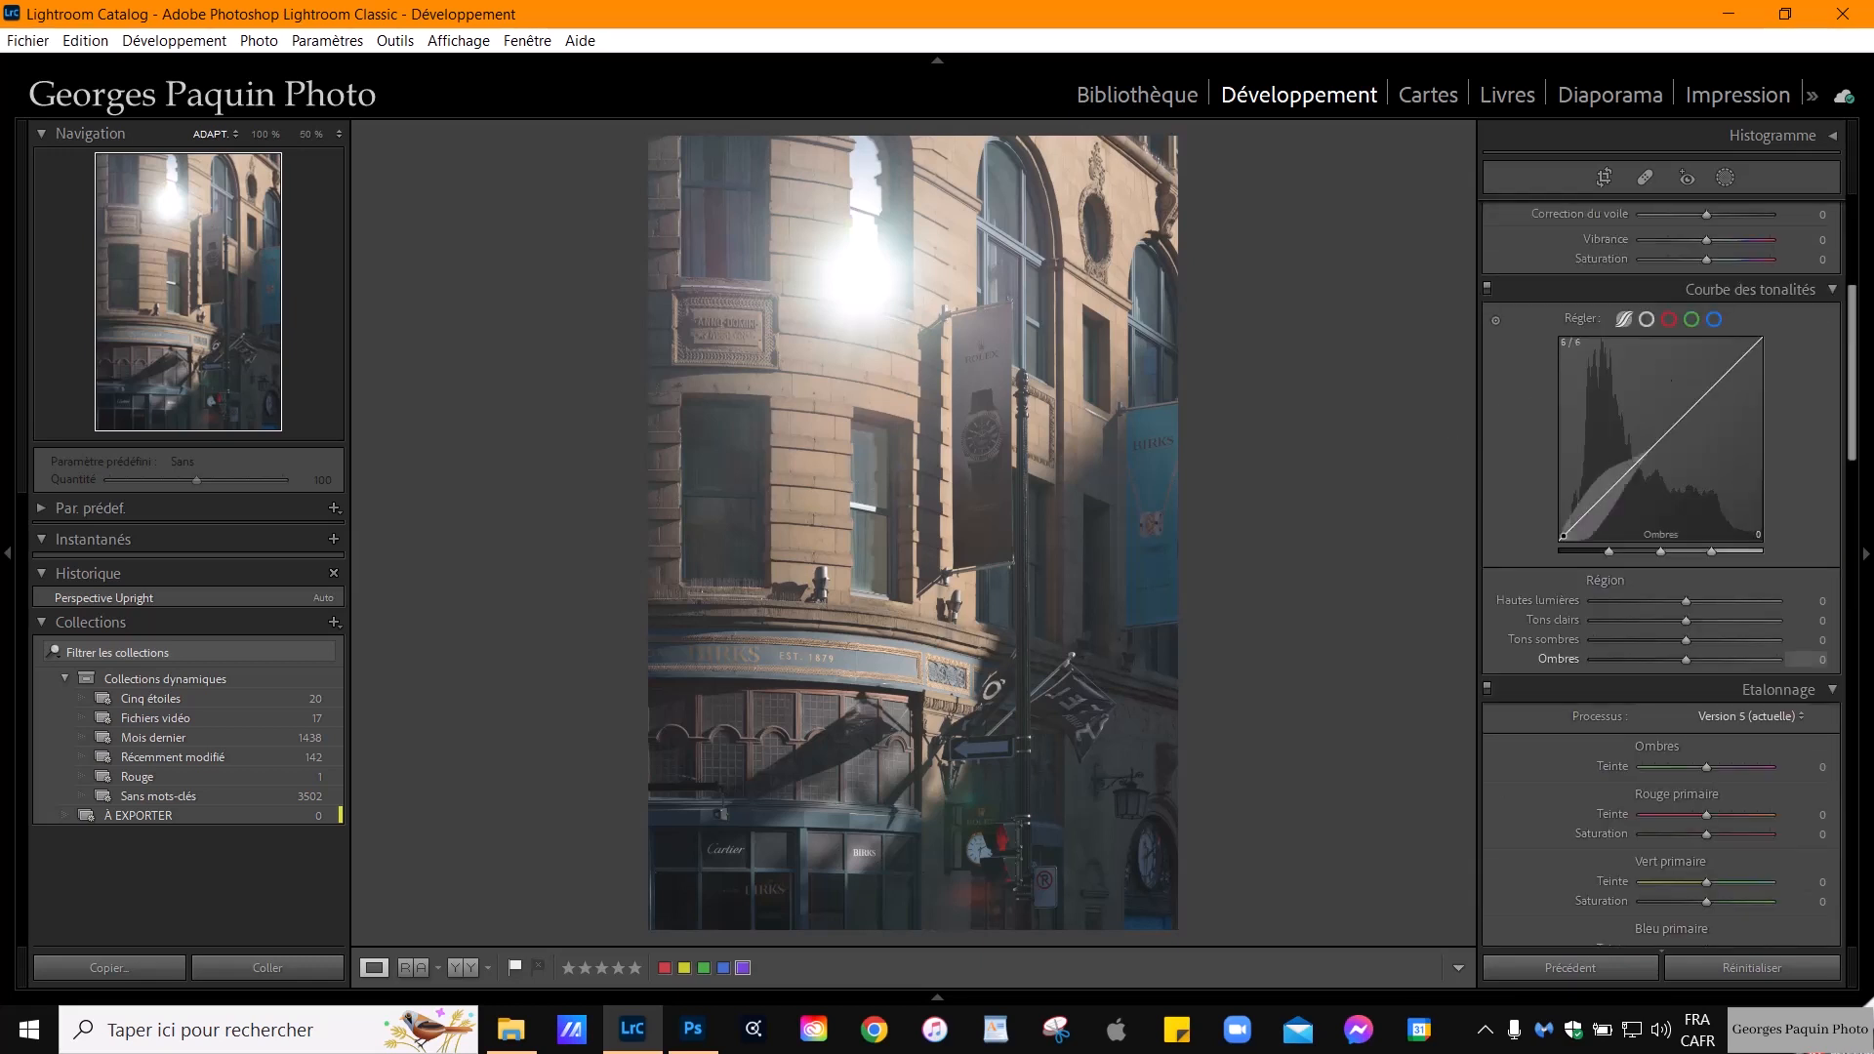
pyautogui.click(1647, 322)
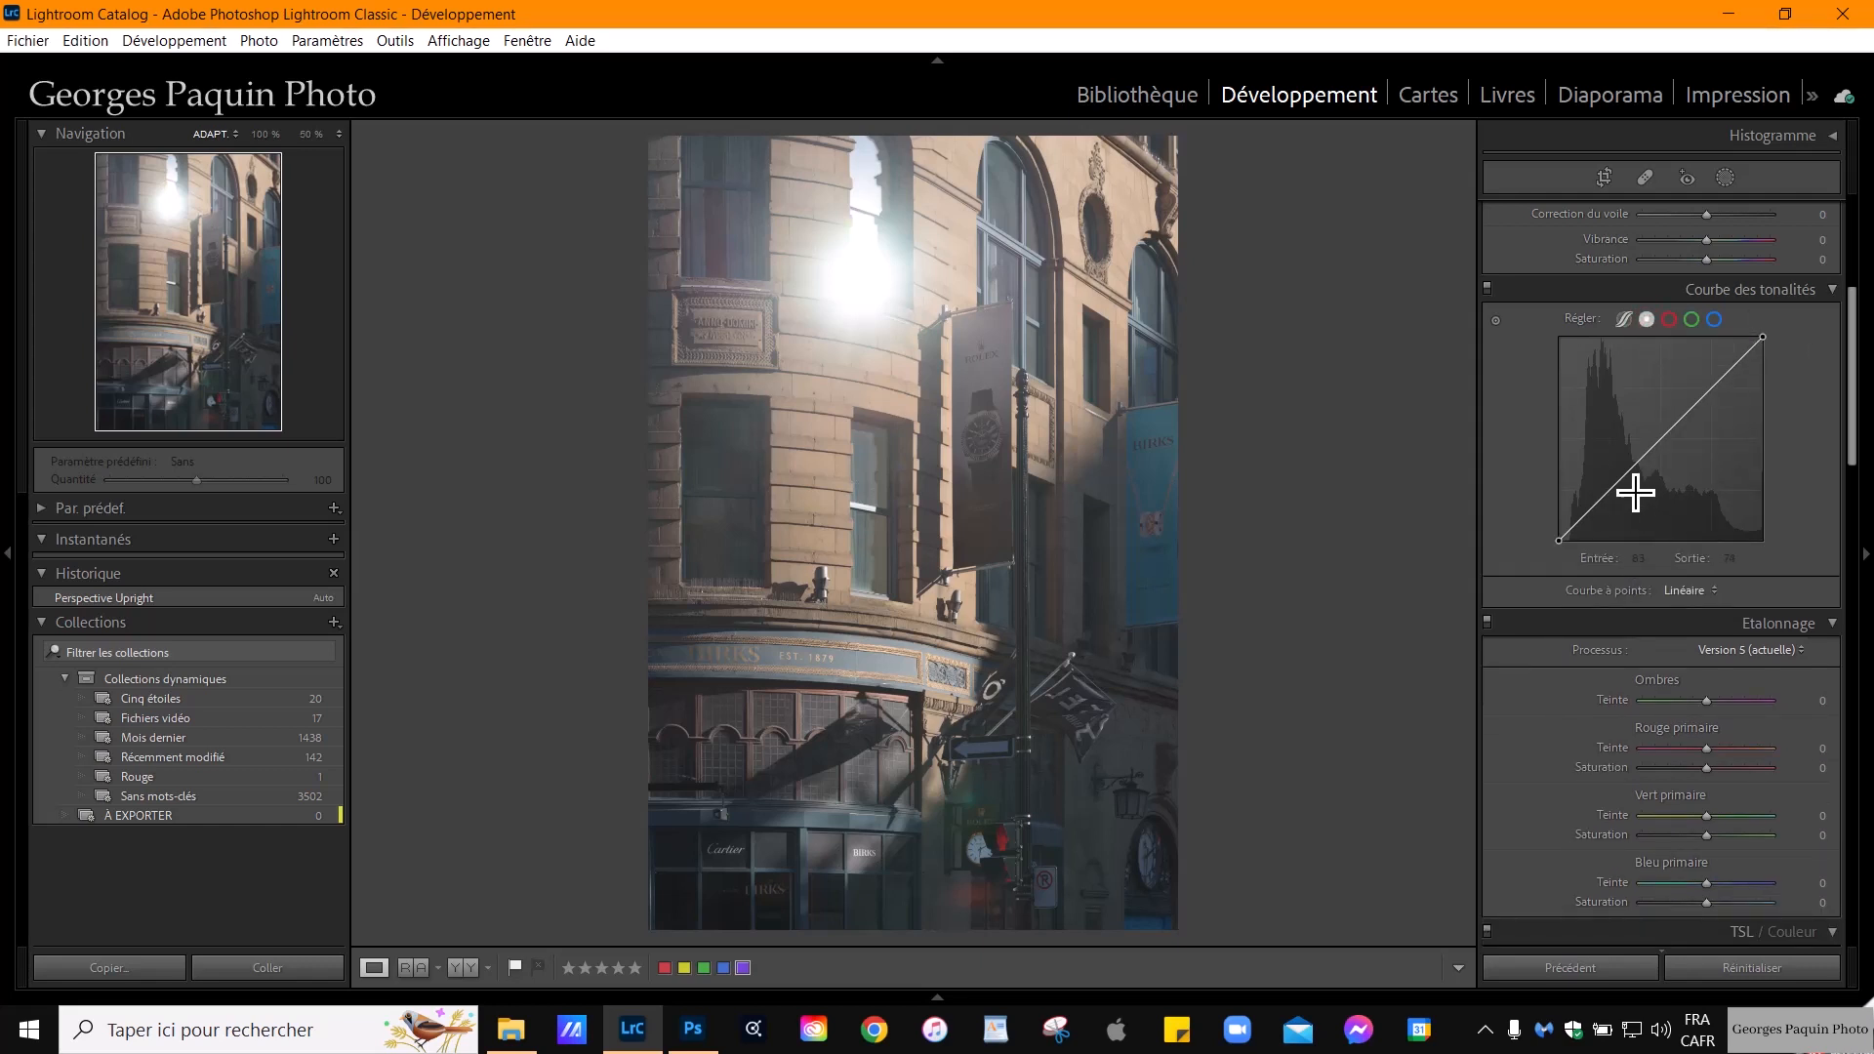
pyautogui.moveTo(1630, 491)
pyautogui.mouseDown()
pyautogui.moveTo(1634, 517)
pyautogui.moveTo(1627, 504)
pyautogui.mouseUp()
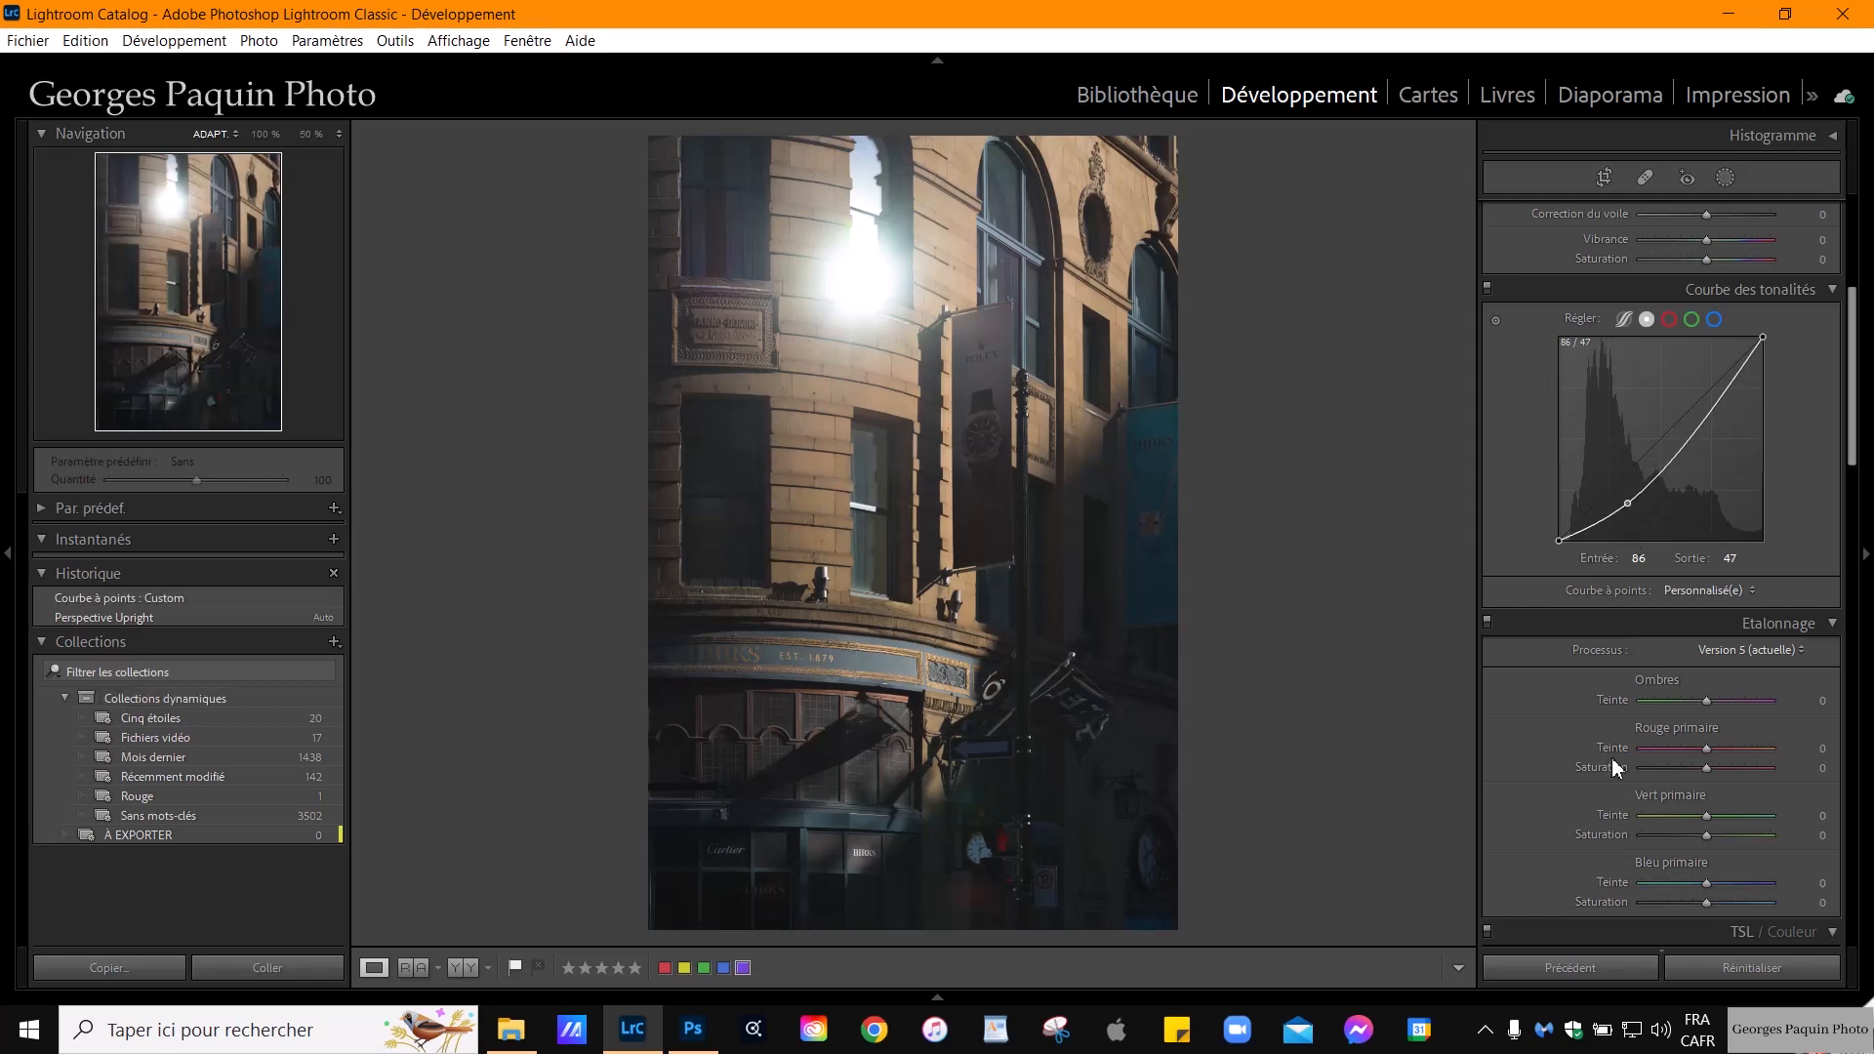
# Set the basic tones to Exposition +0,20, Contraste +5, Hautes lumières −29, Ombres +35, Blancs +52 and Noirs −18
pyautogui.scroll(4, 1515, 471)
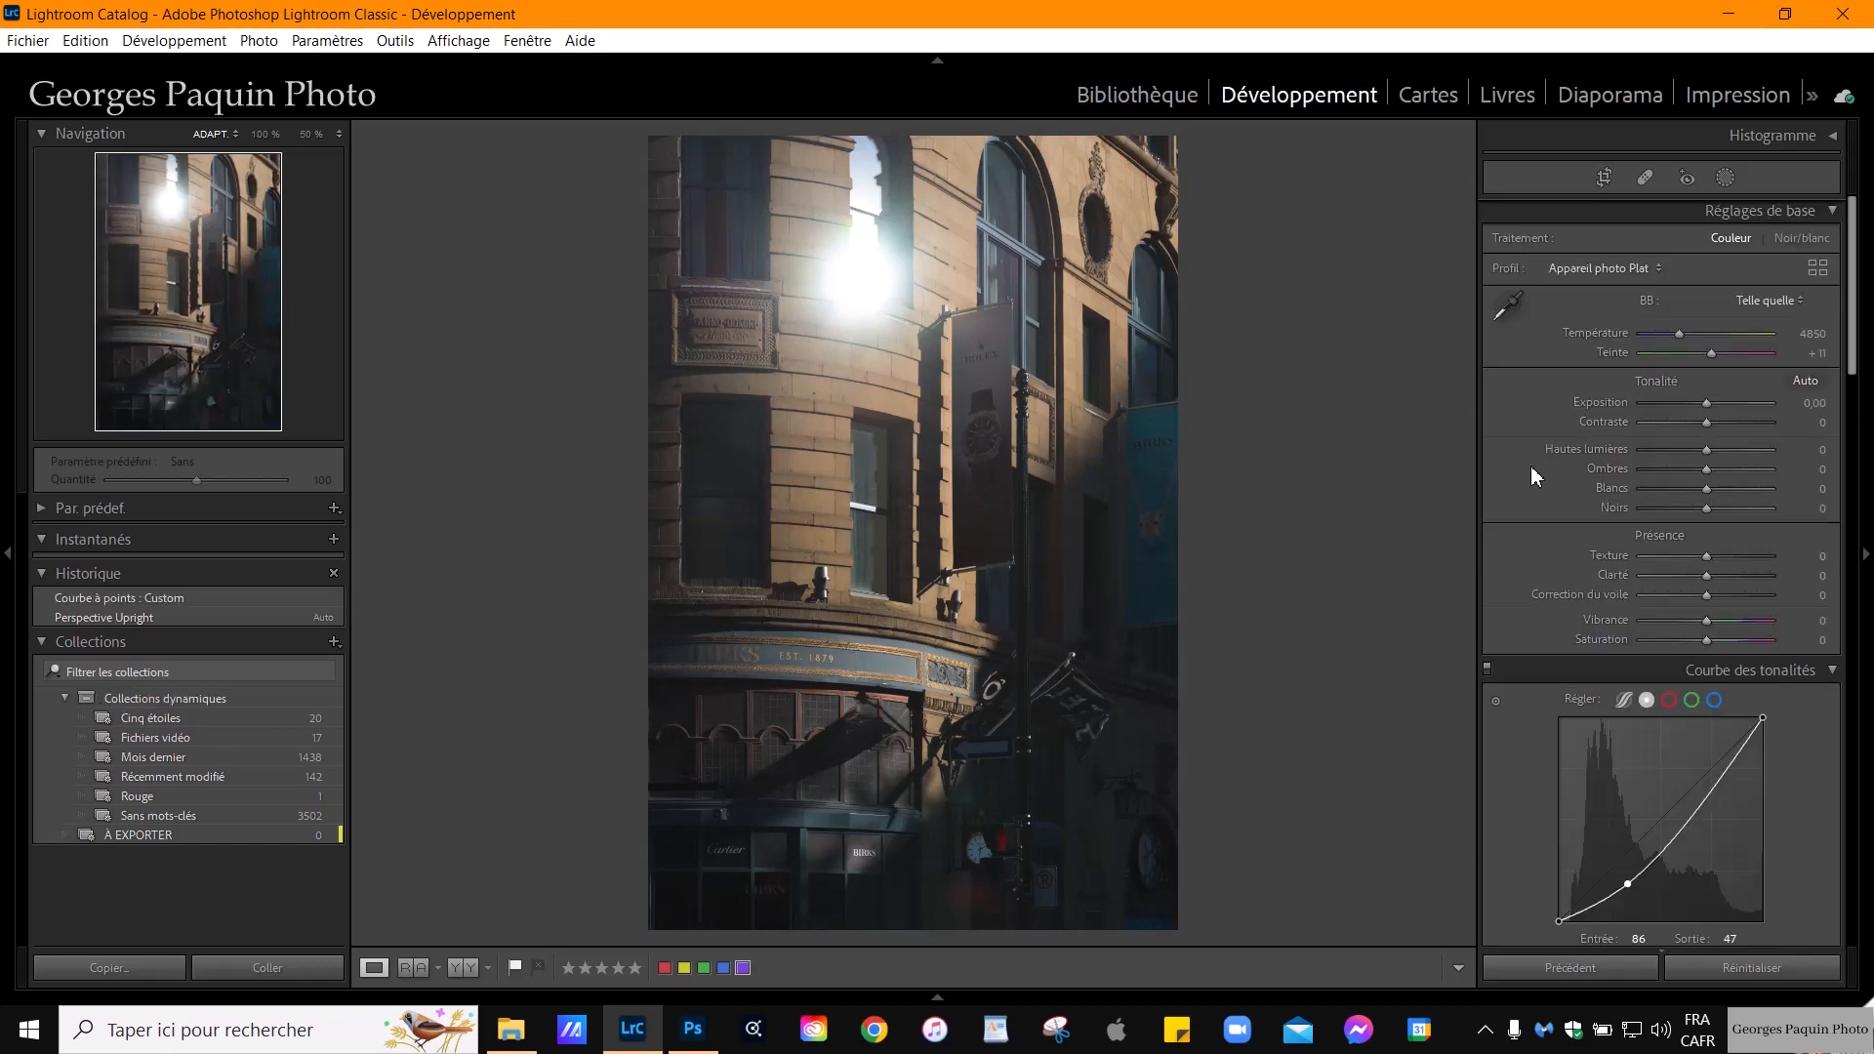
pyautogui.moveTo(1712, 509); pyautogui.dragTo(1691, 476)
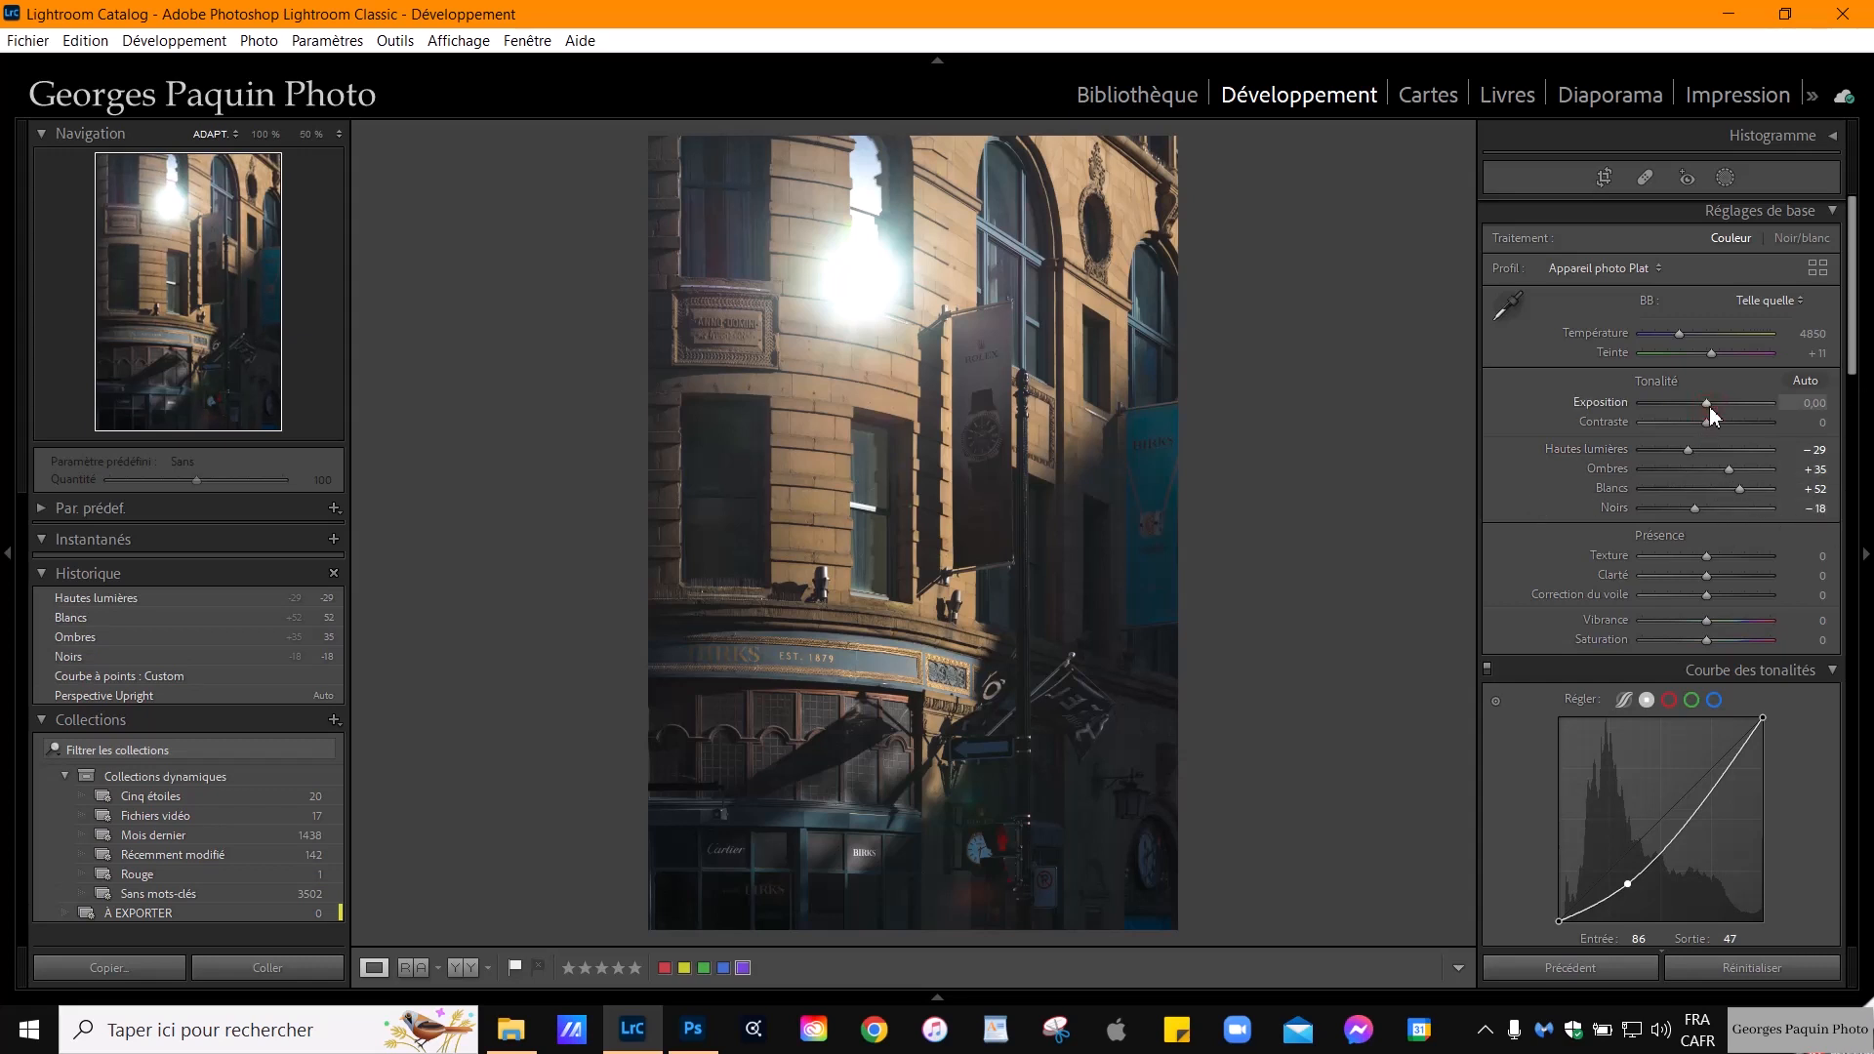
pyautogui.moveTo(1708, 406); pyautogui.dragTo(1712, 408)
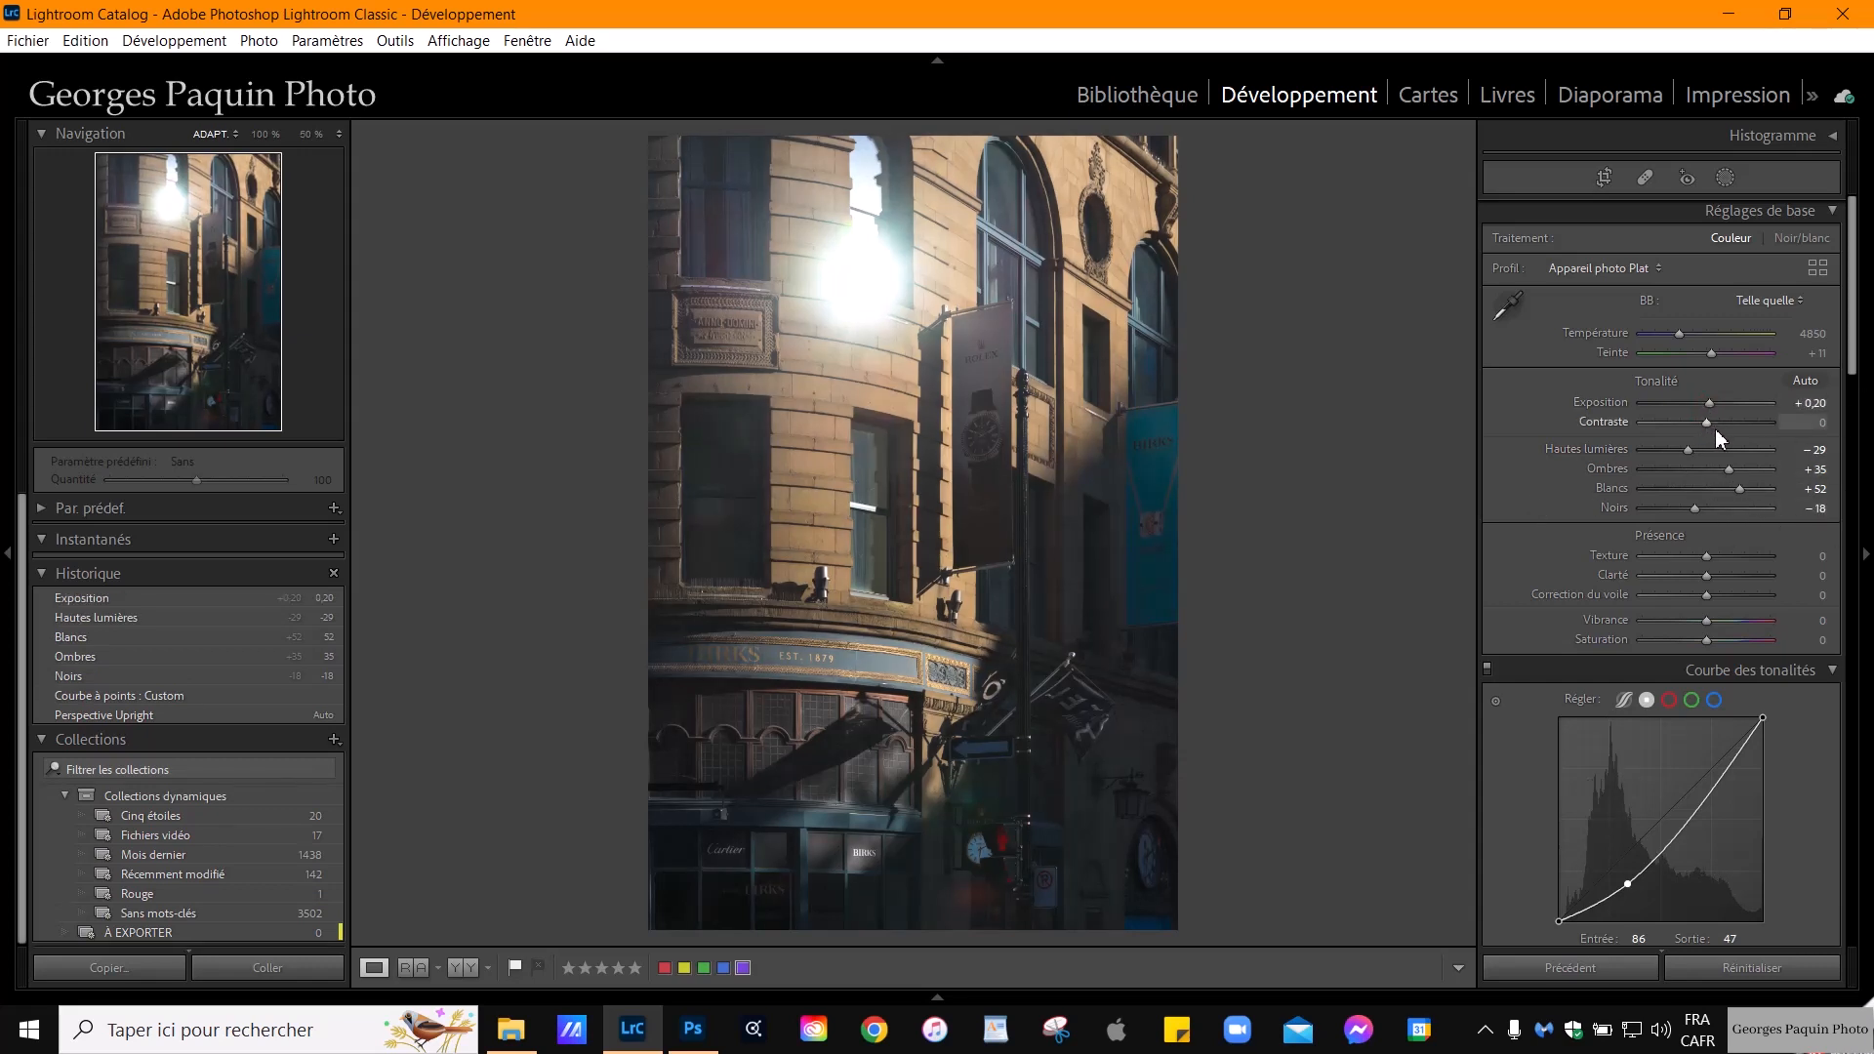
pyautogui.click(1710, 425)
pyautogui.moveTo(1712, 424); pyautogui.dragTo(1713, 422)
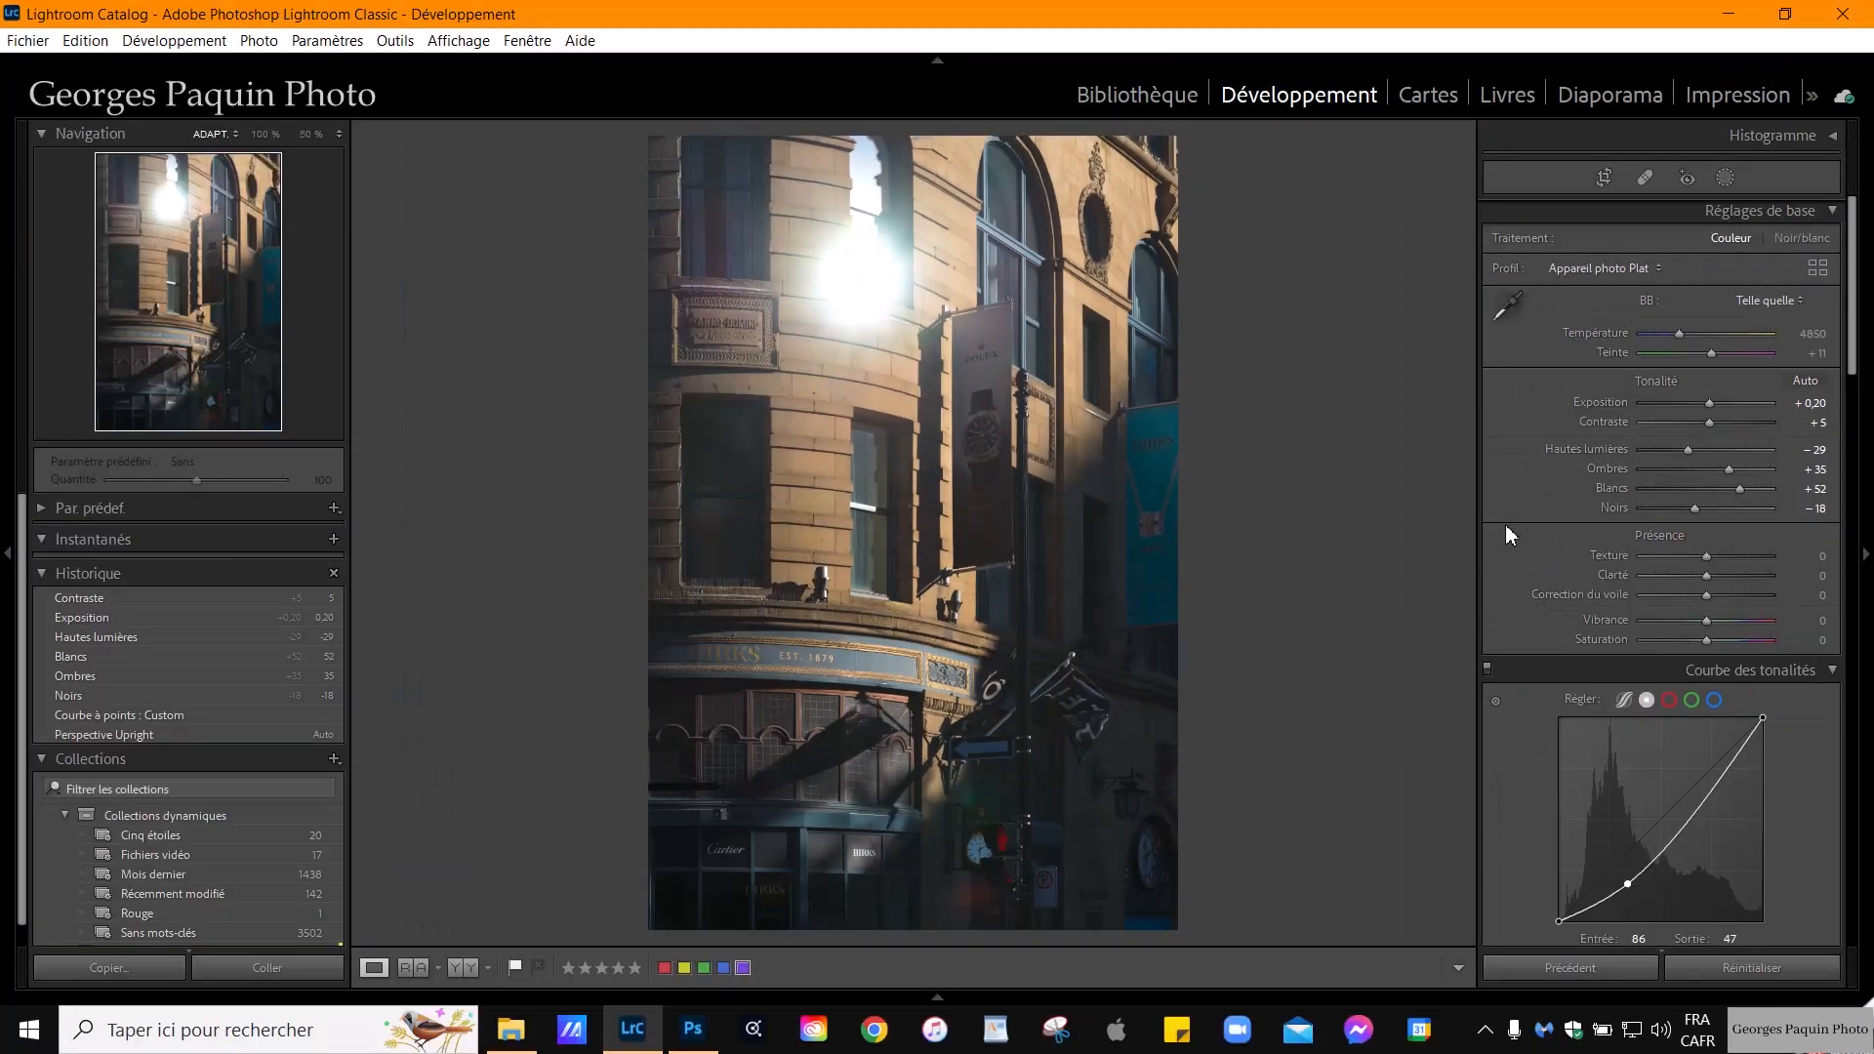
# Set the photo's dehaze (Correction du voile) to +25
pyautogui.scroll(-5, 1511, 532)
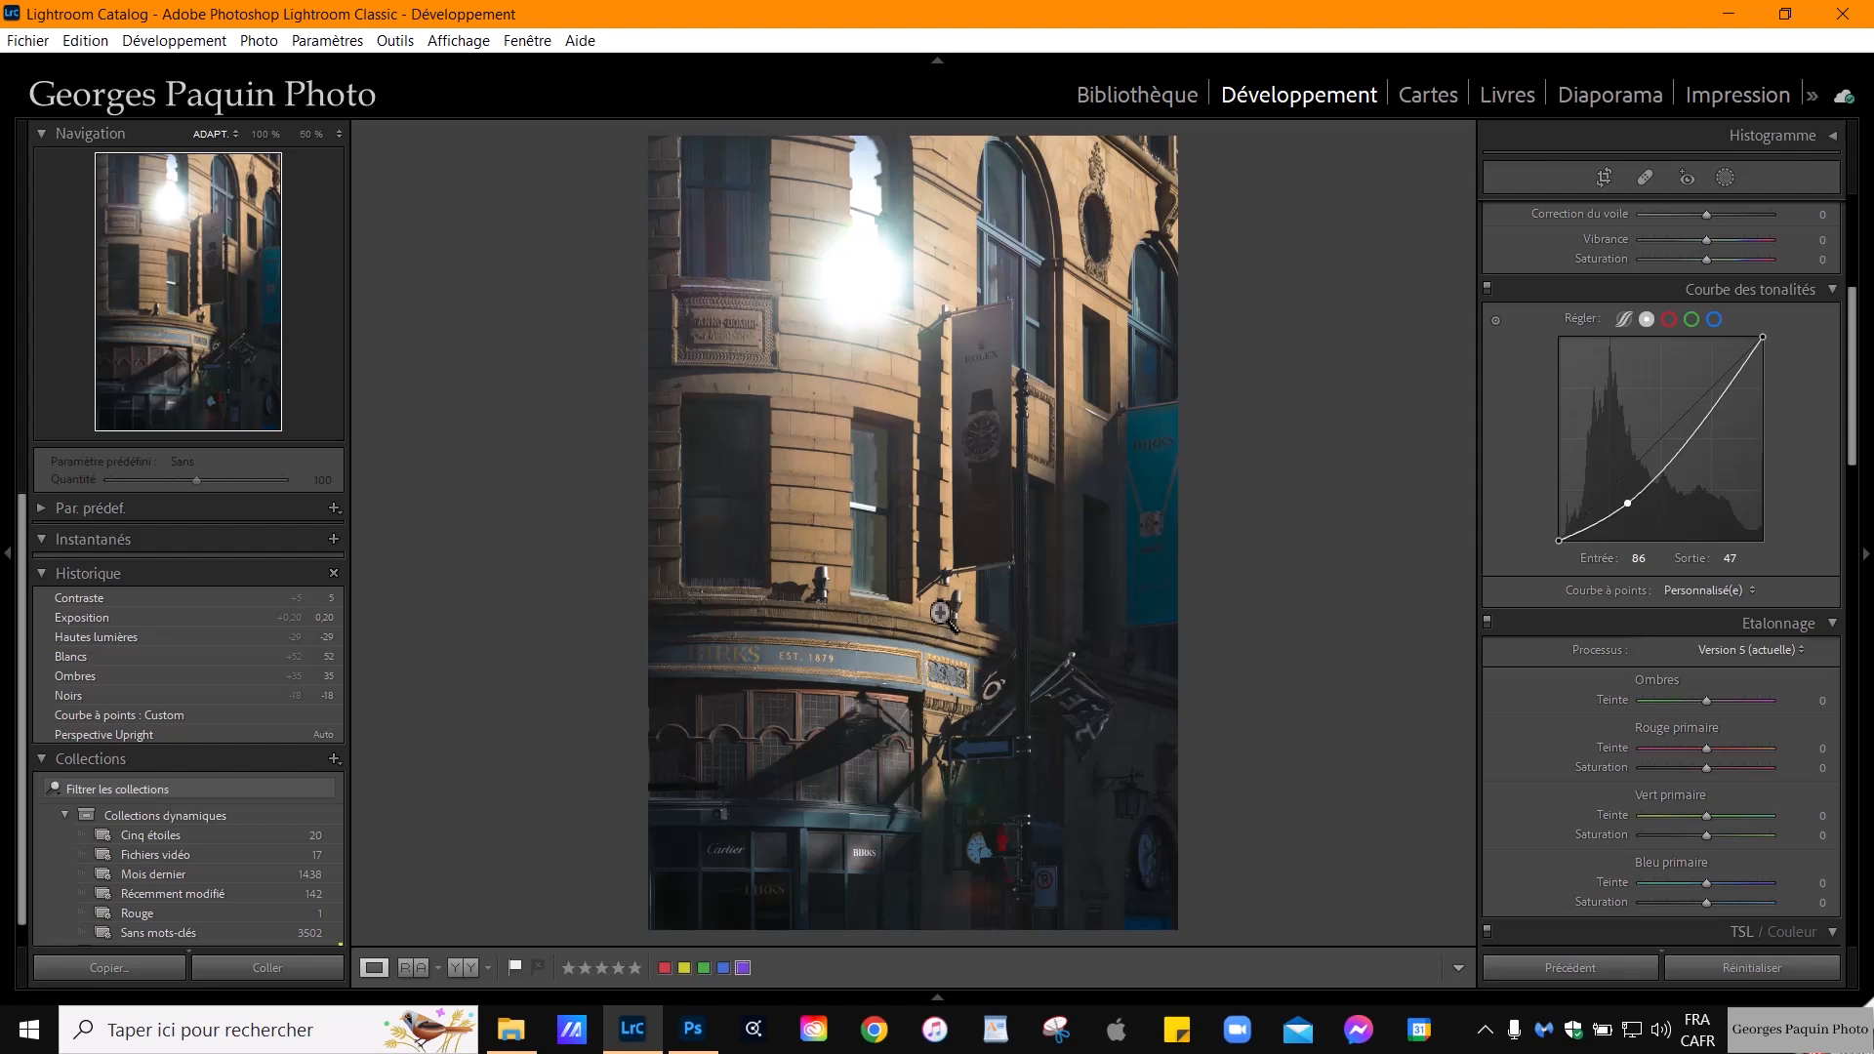
pyautogui.scroll(4, 1527, 615)
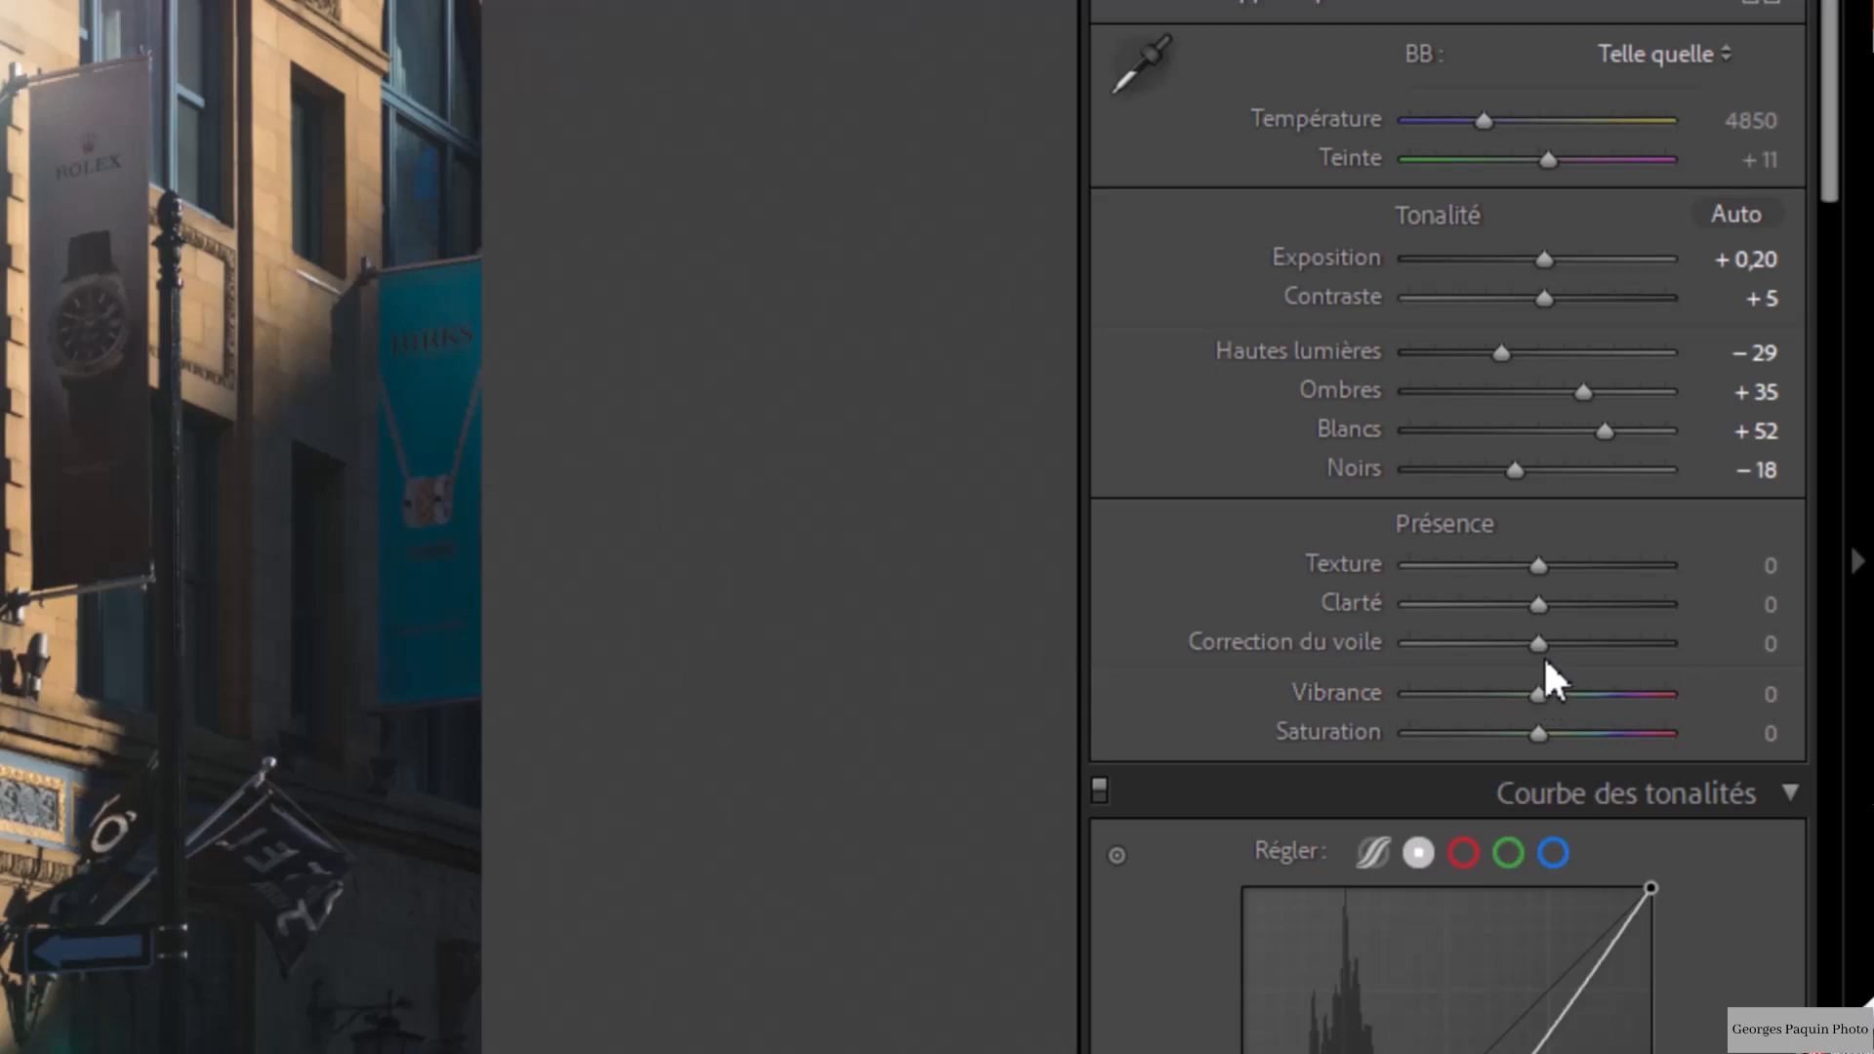
pyautogui.moveTo(1543, 652); pyautogui.dragTo(1562, 652)
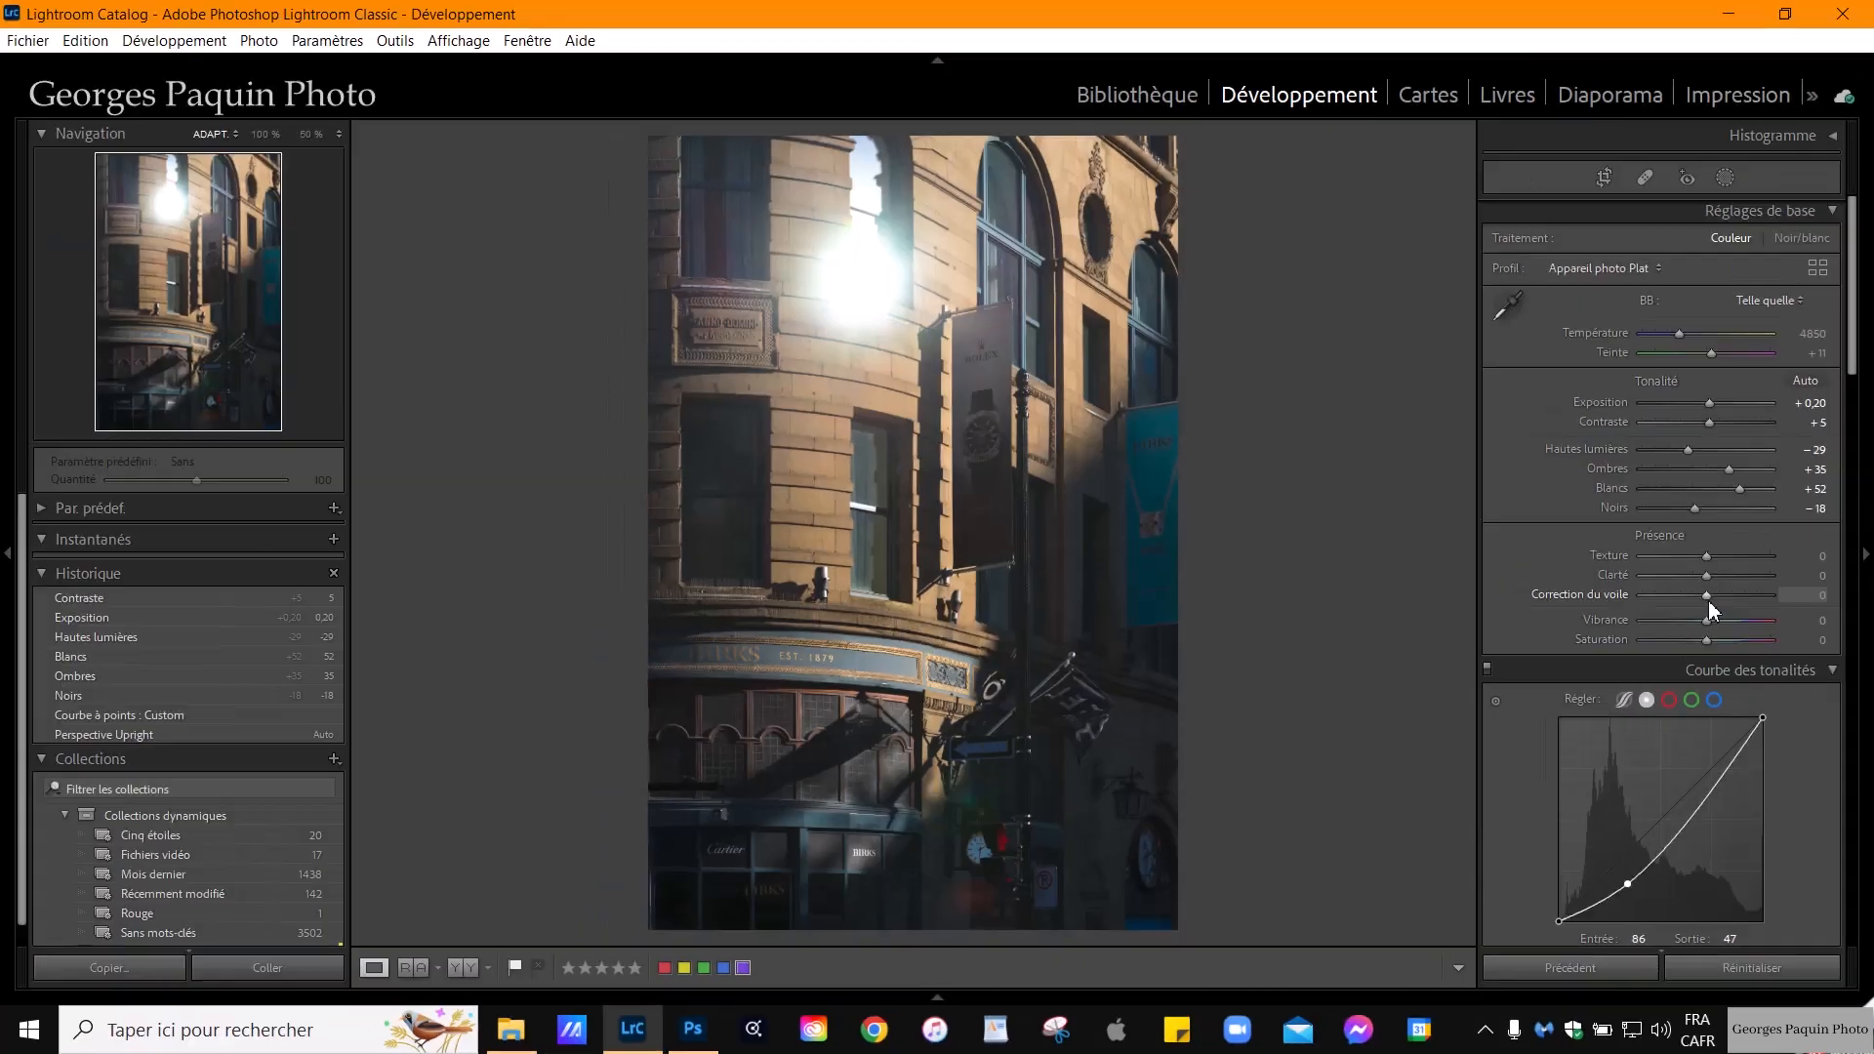
pyautogui.press('Up')
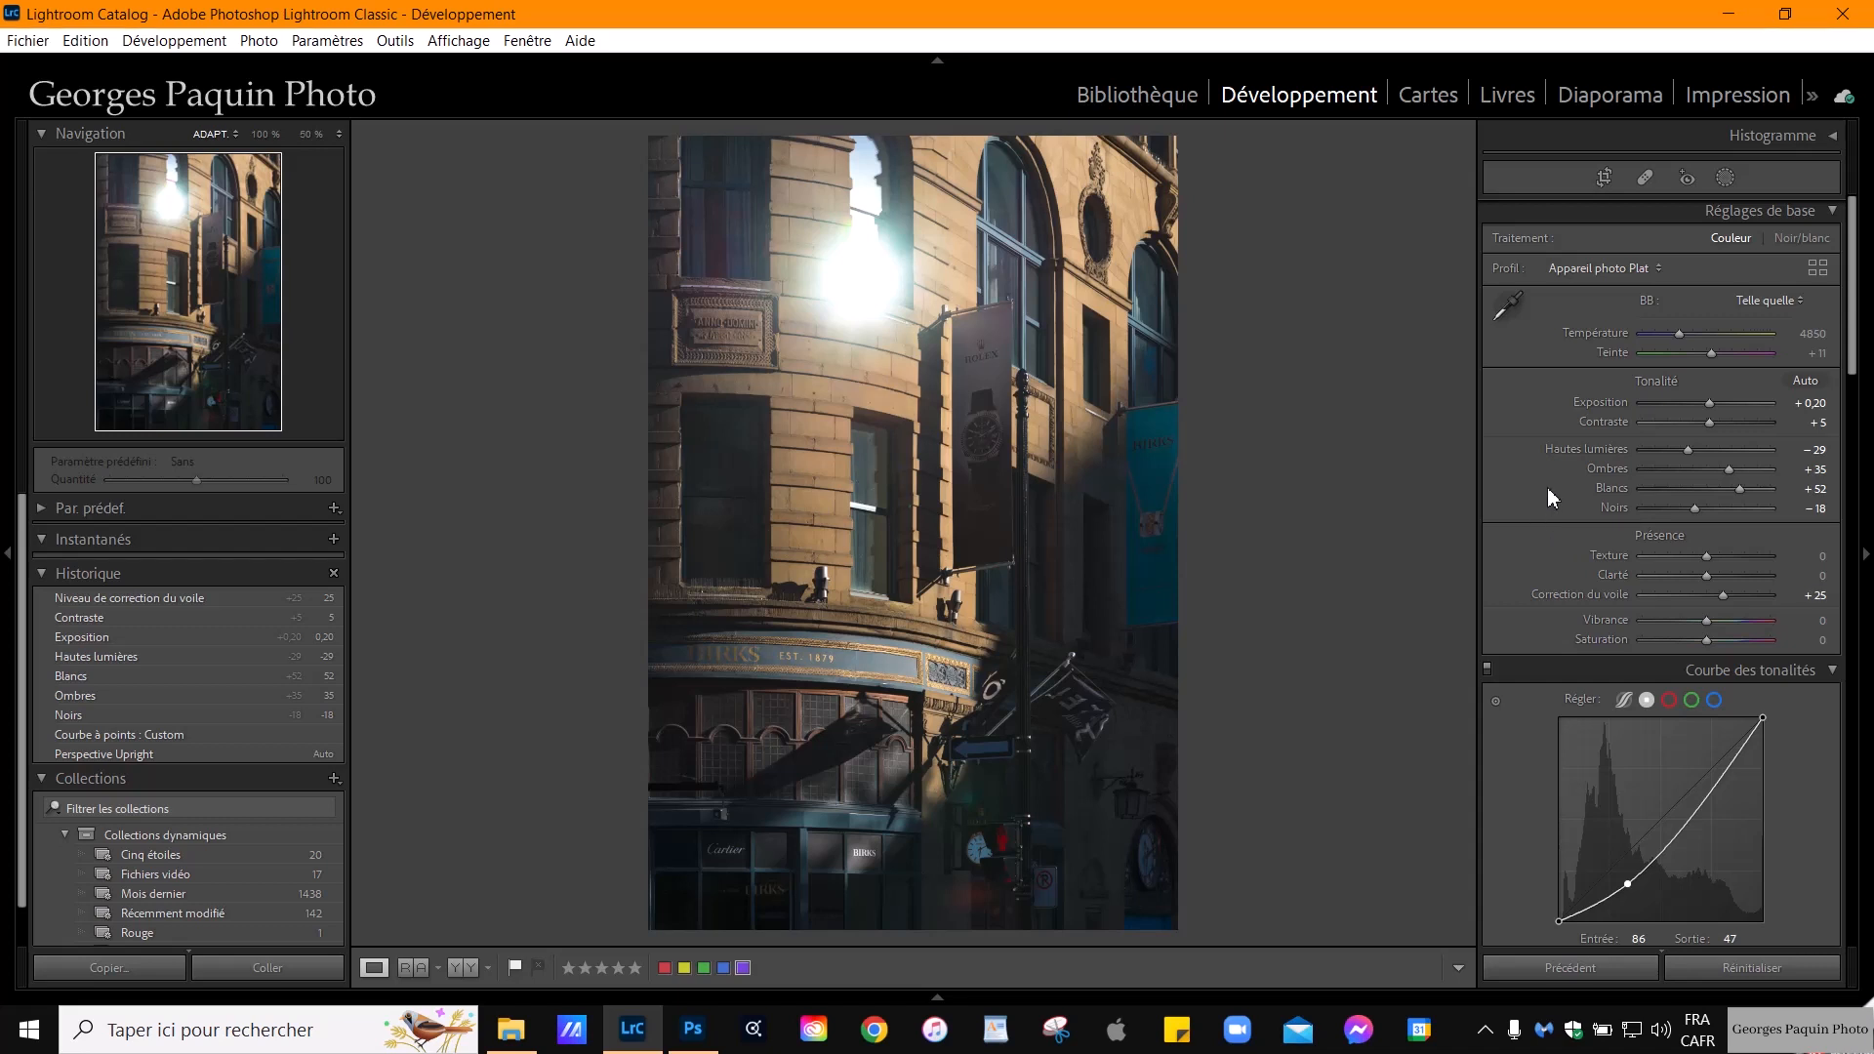
# Examine the blue Birks sign band, the windows below it and the storefront at close range
pyautogui.scroll(-6, 1549, 496)
pyautogui.scroll(-5, 1550, 498)
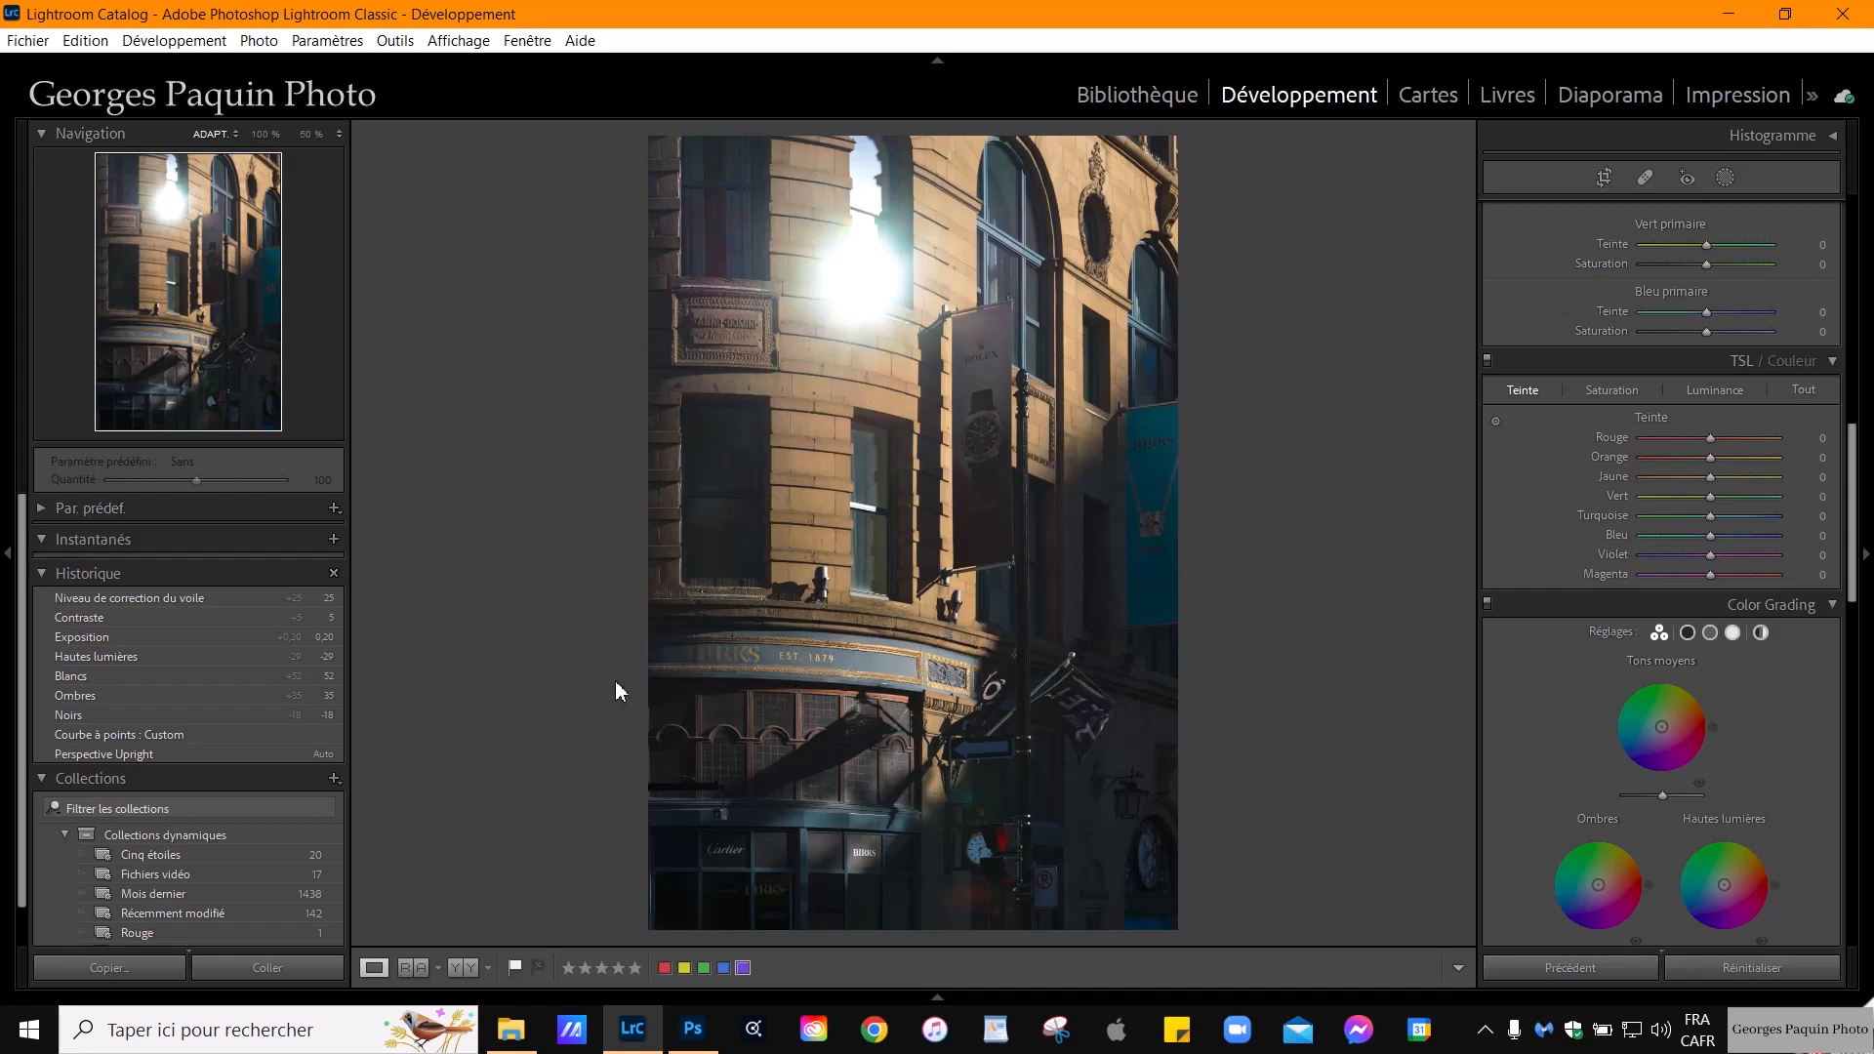
pyautogui.click(837, 686)
pyautogui.moveTo(840, 682); pyautogui.dragTo(1192, 384)
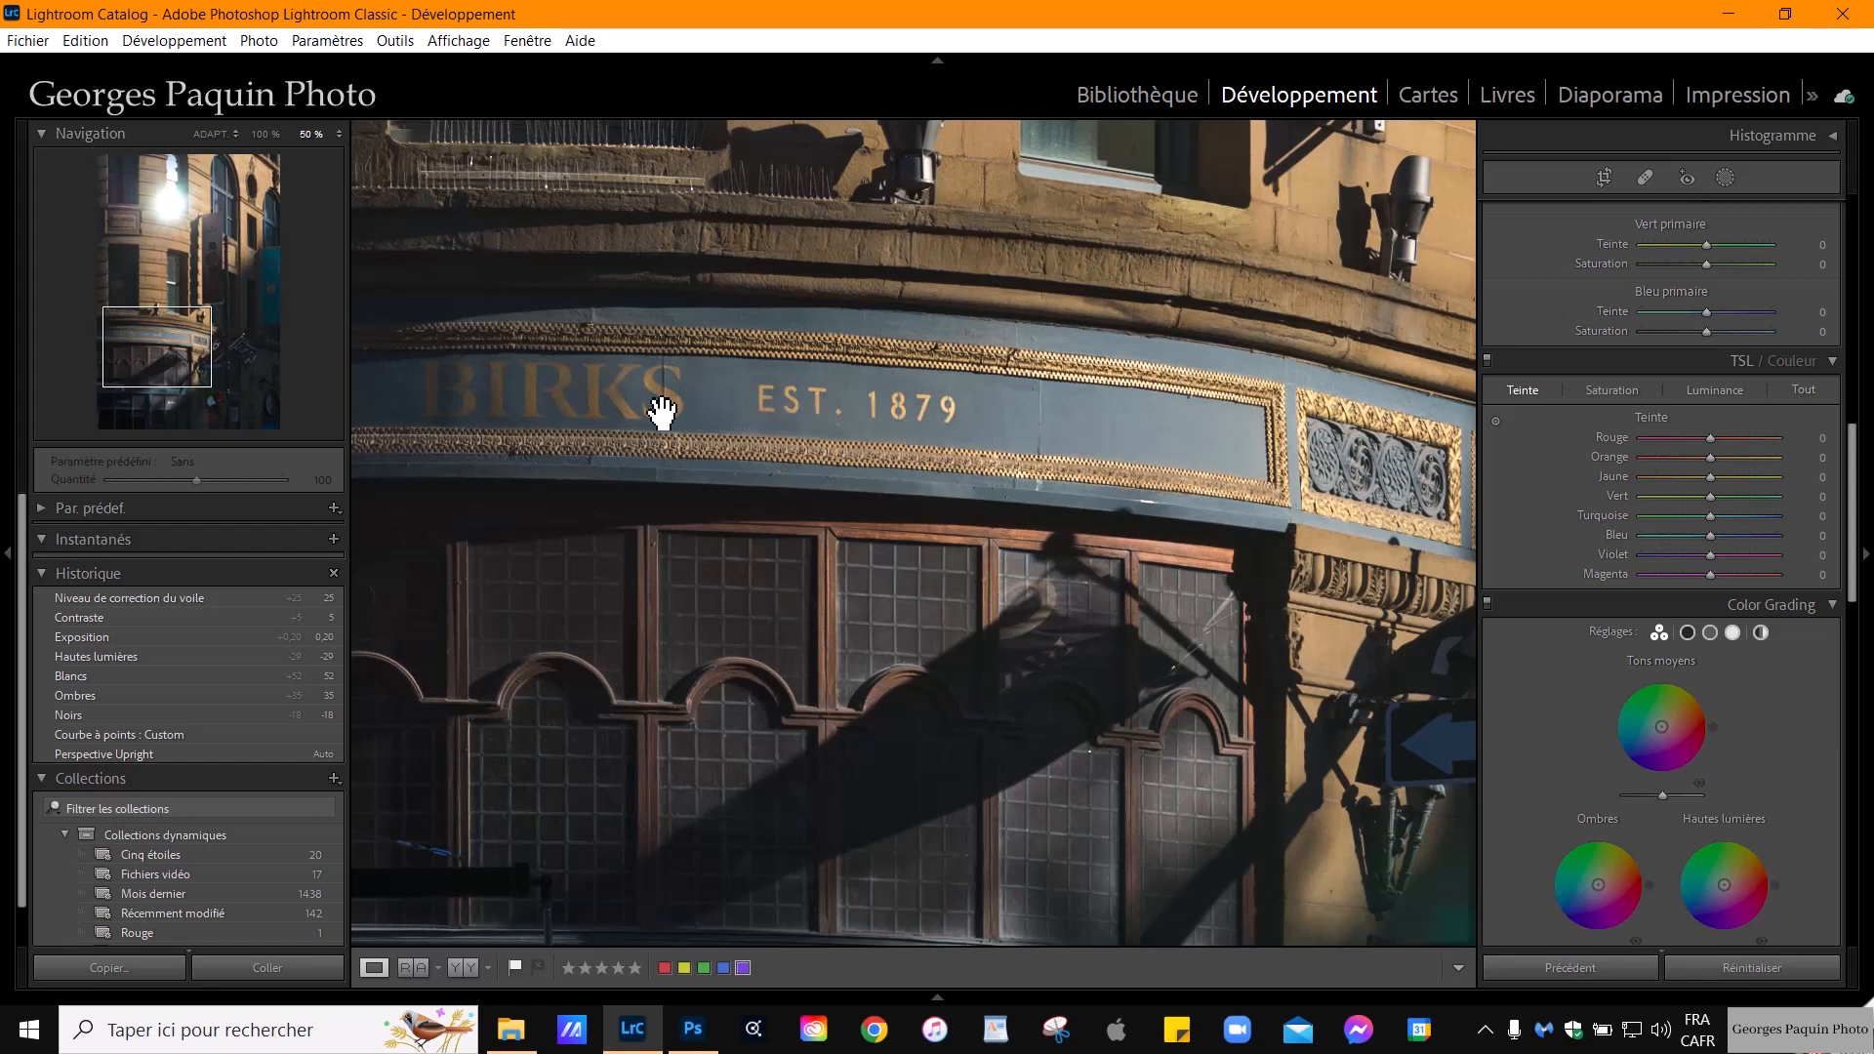
pyautogui.moveTo(556, 414); pyautogui.dragTo(667, 381)
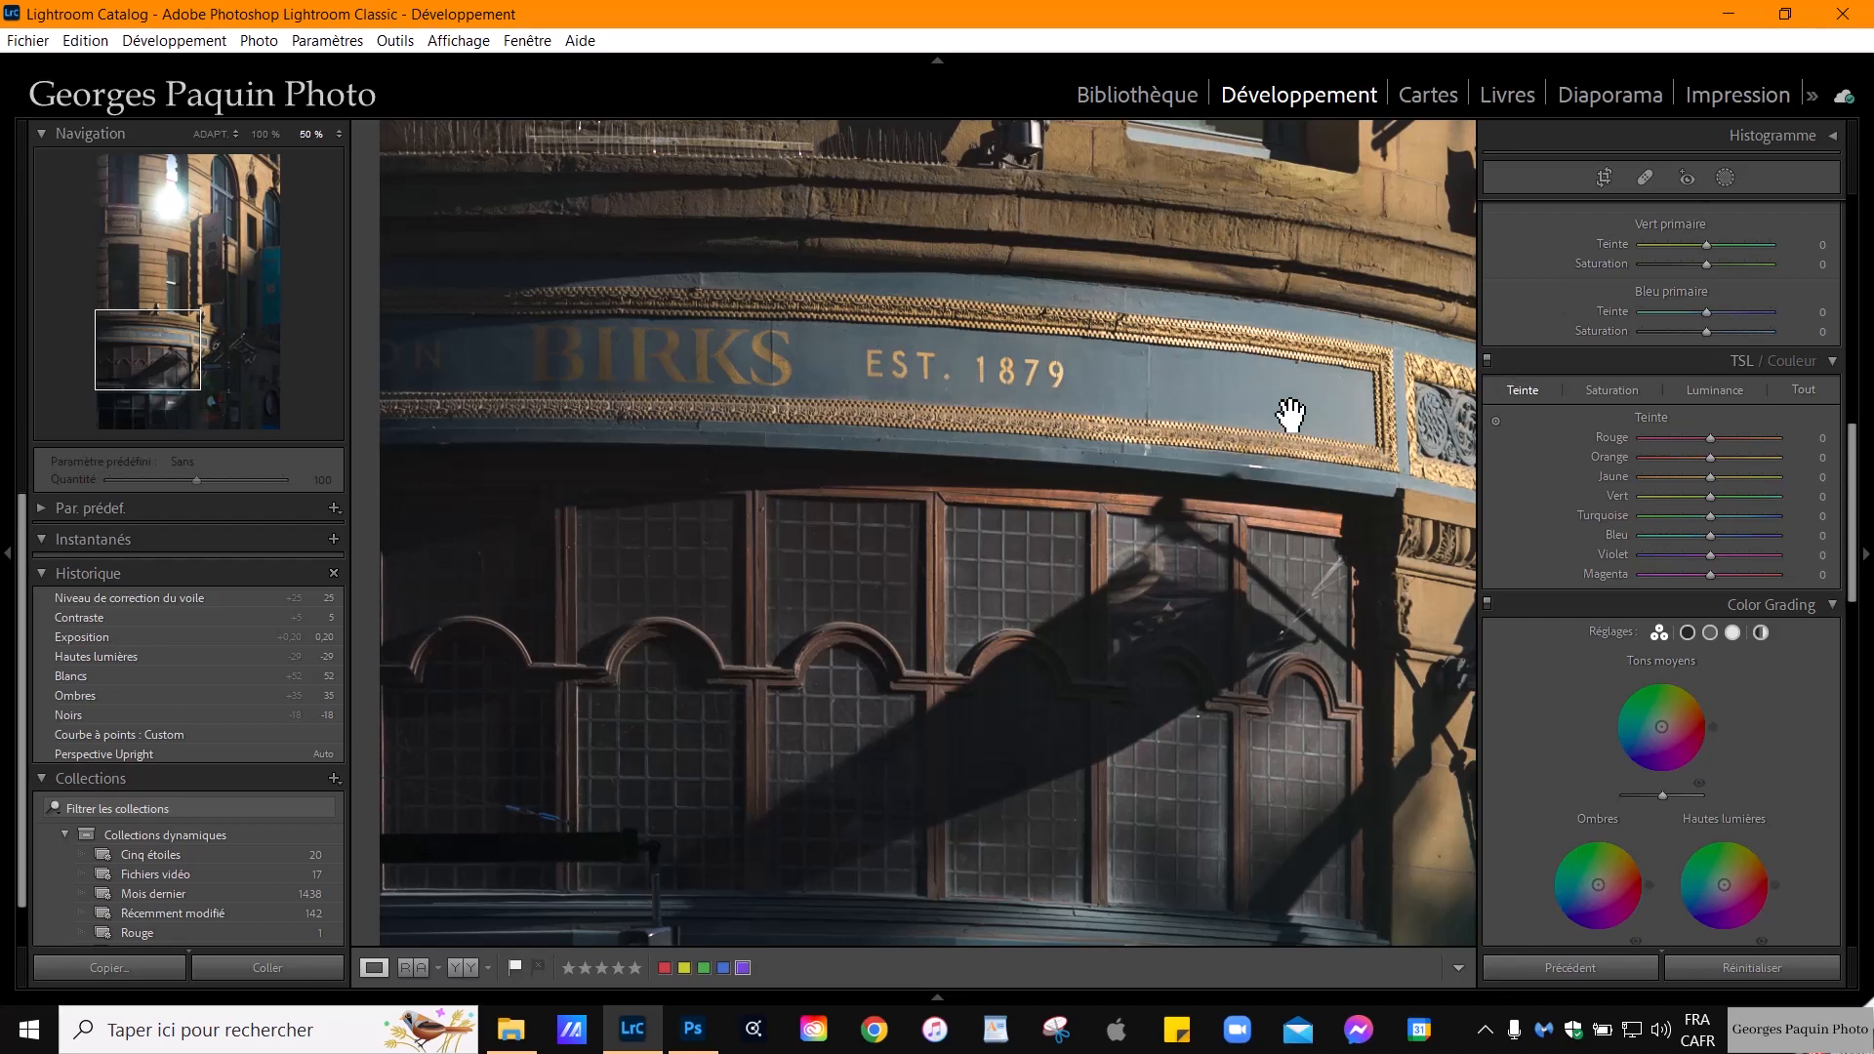
pyautogui.moveTo(1289, 406); pyautogui.dragTo(1281, 431)
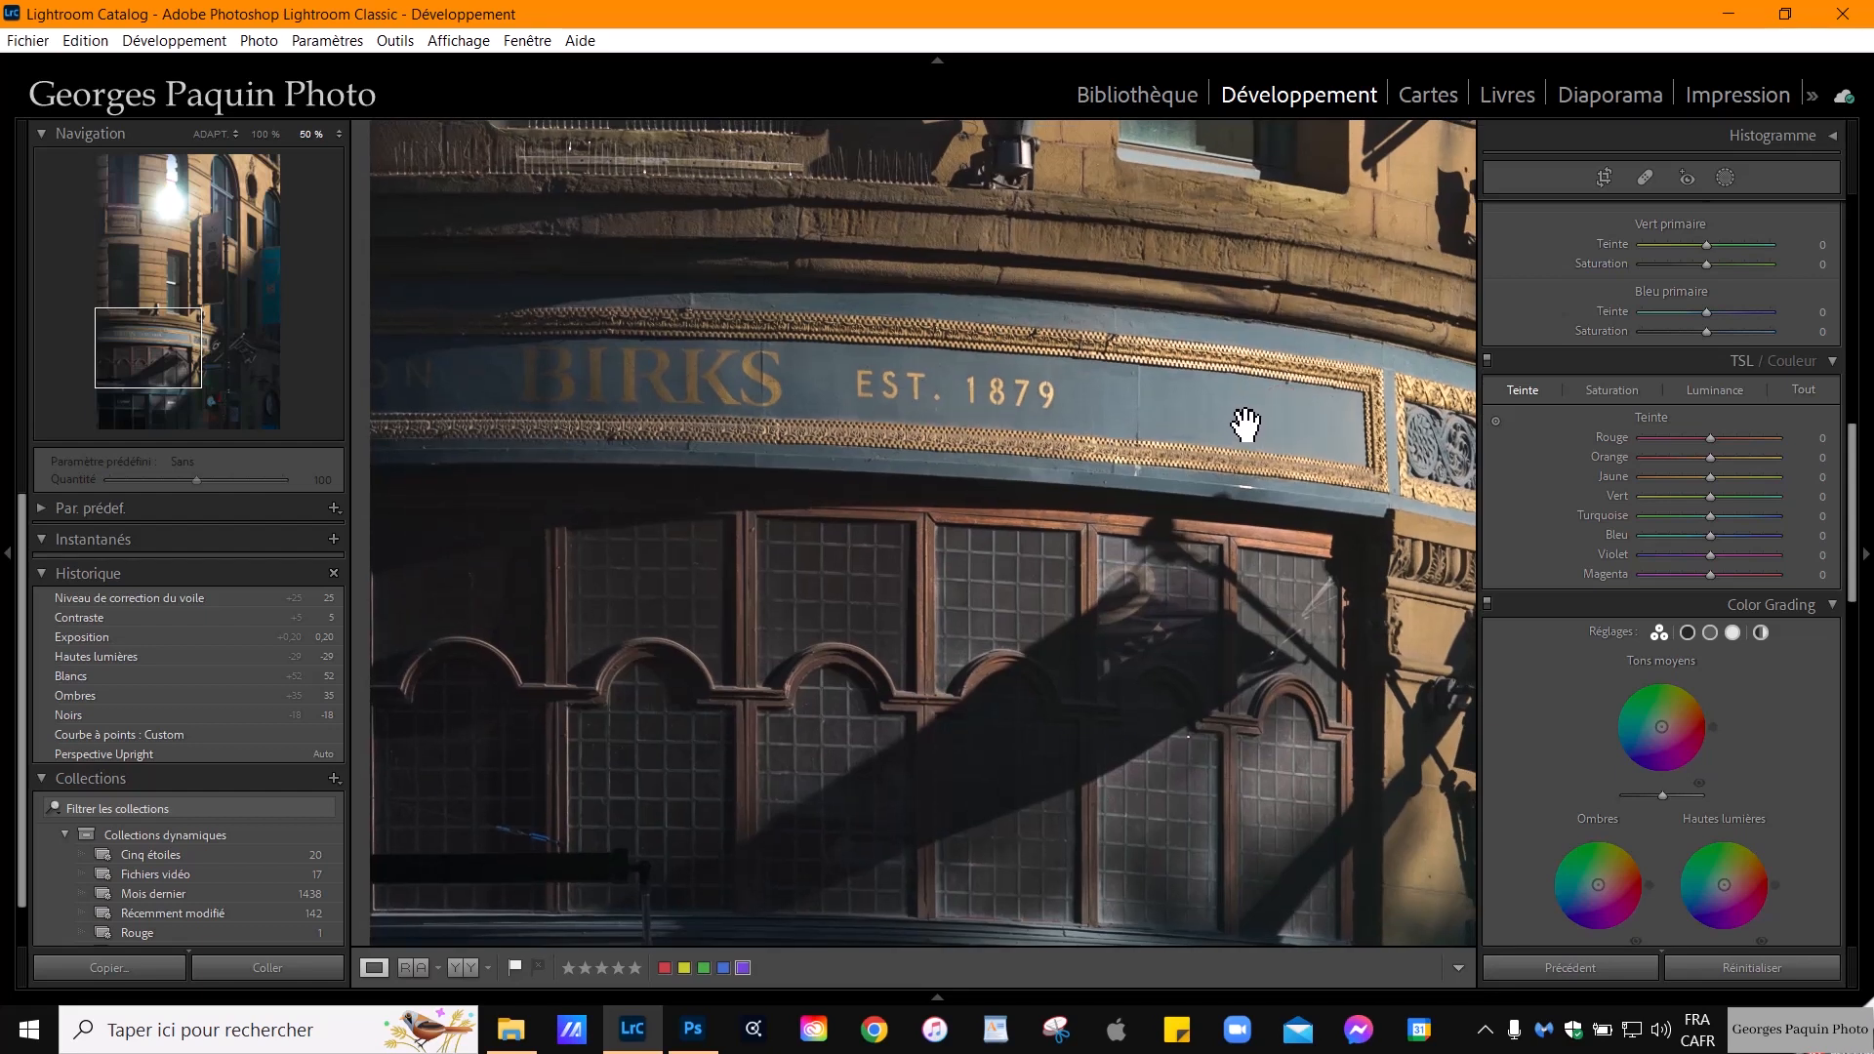
pyautogui.hotkey('ctrl', '-')
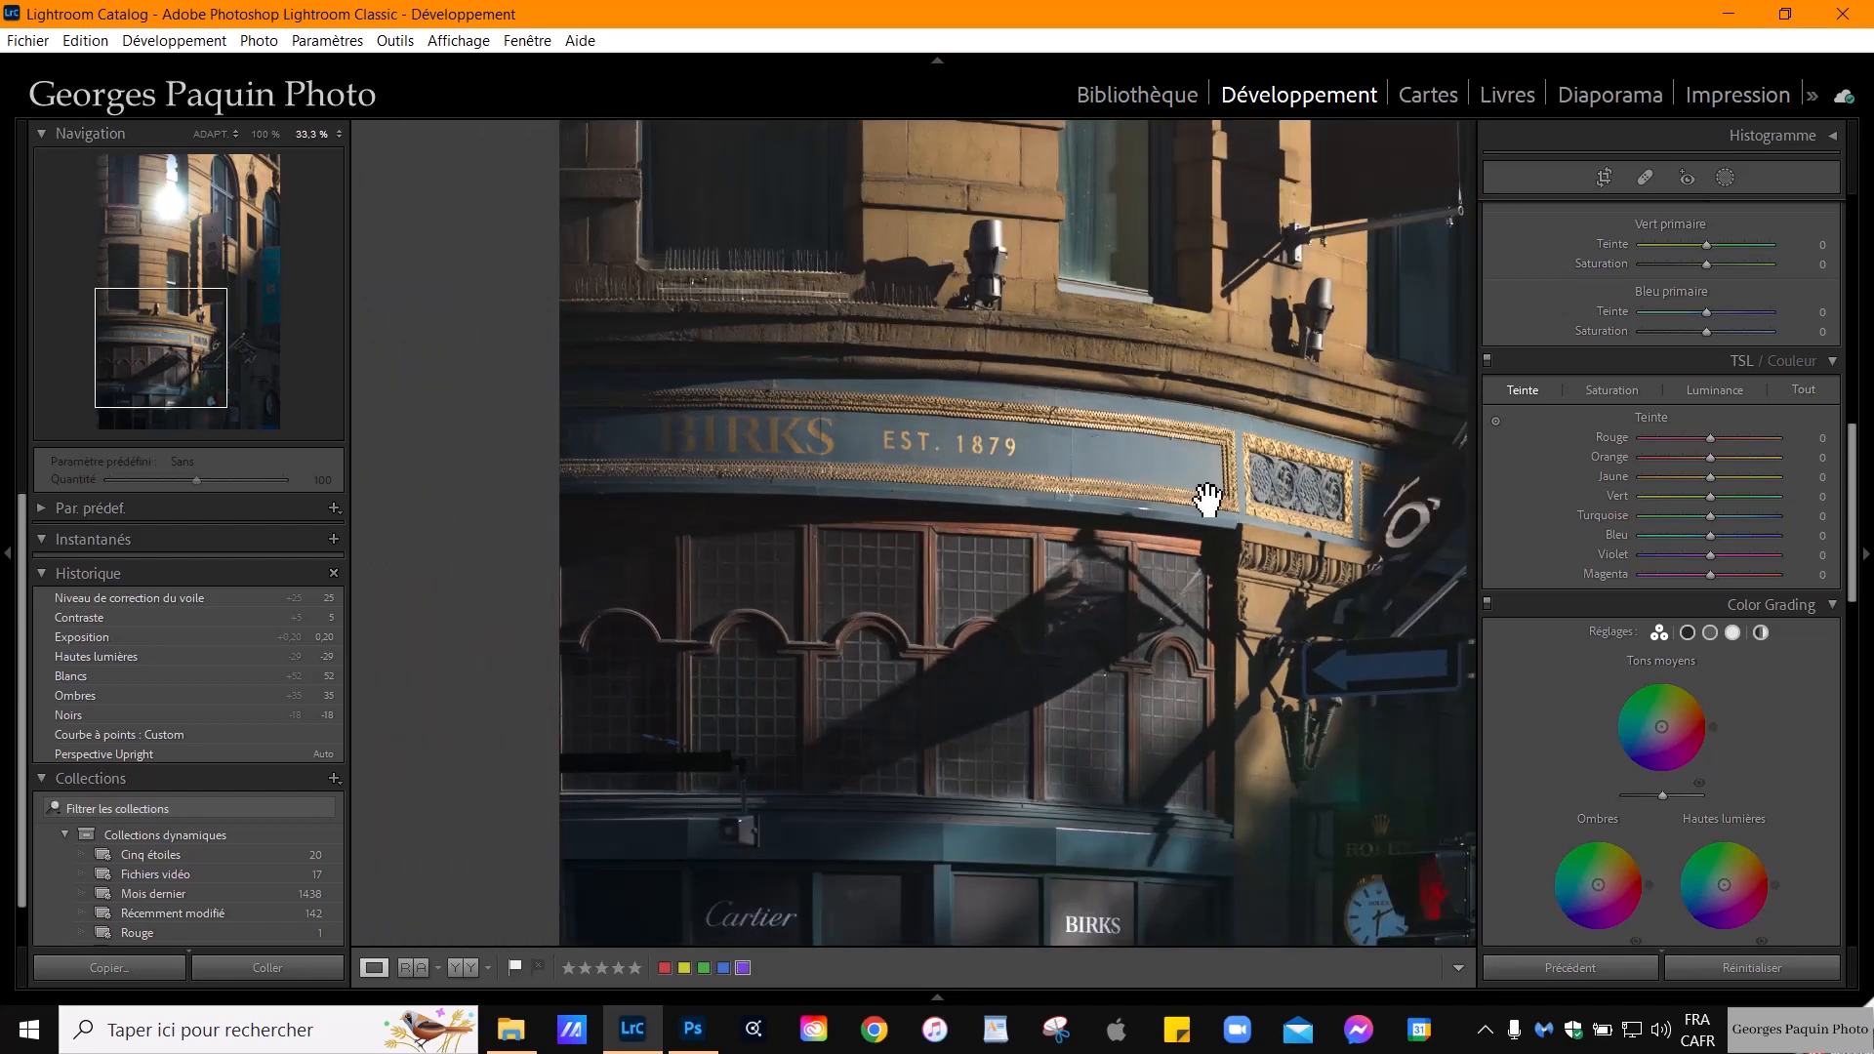
pyautogui.moveTo(1009, 536); pyautogui.dragTo(1019, 376)
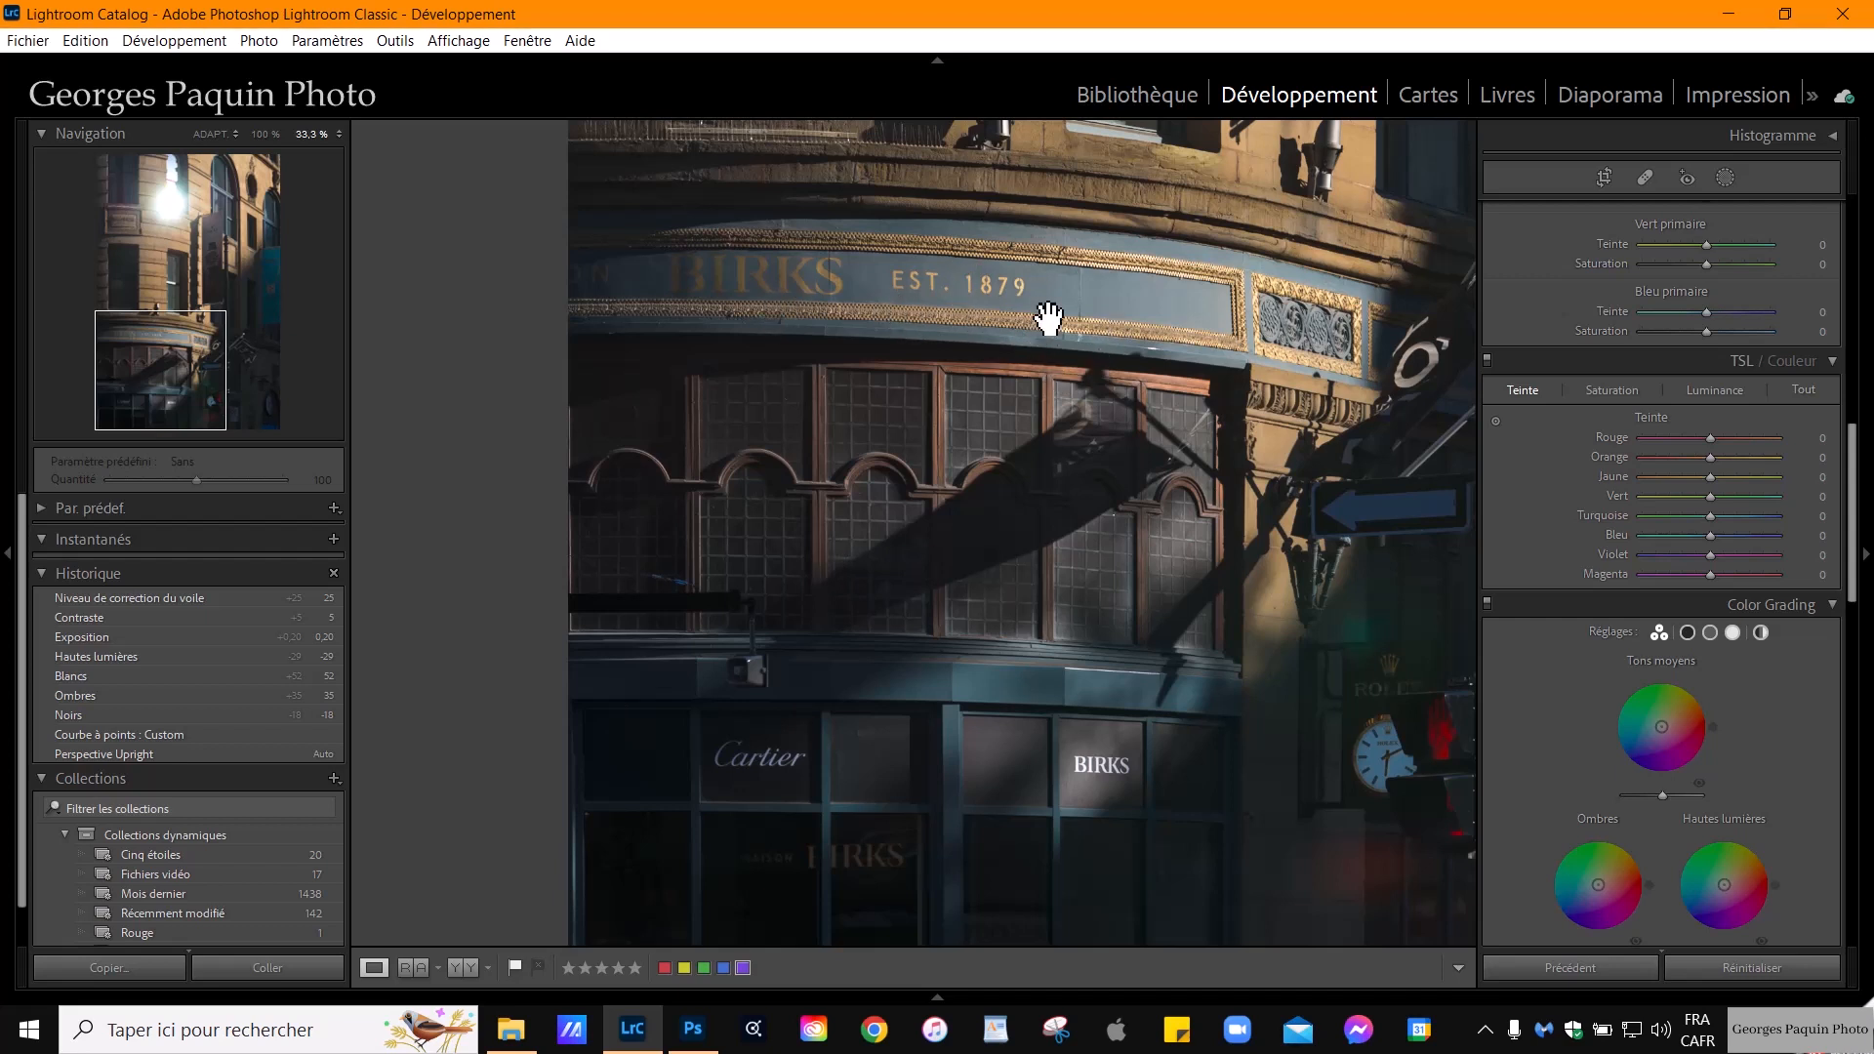
pyautogui.moveTo(1156, 294); pyautogui.dragTo(1004, 531)
pyautogui.hotkey('ctrl', '=')
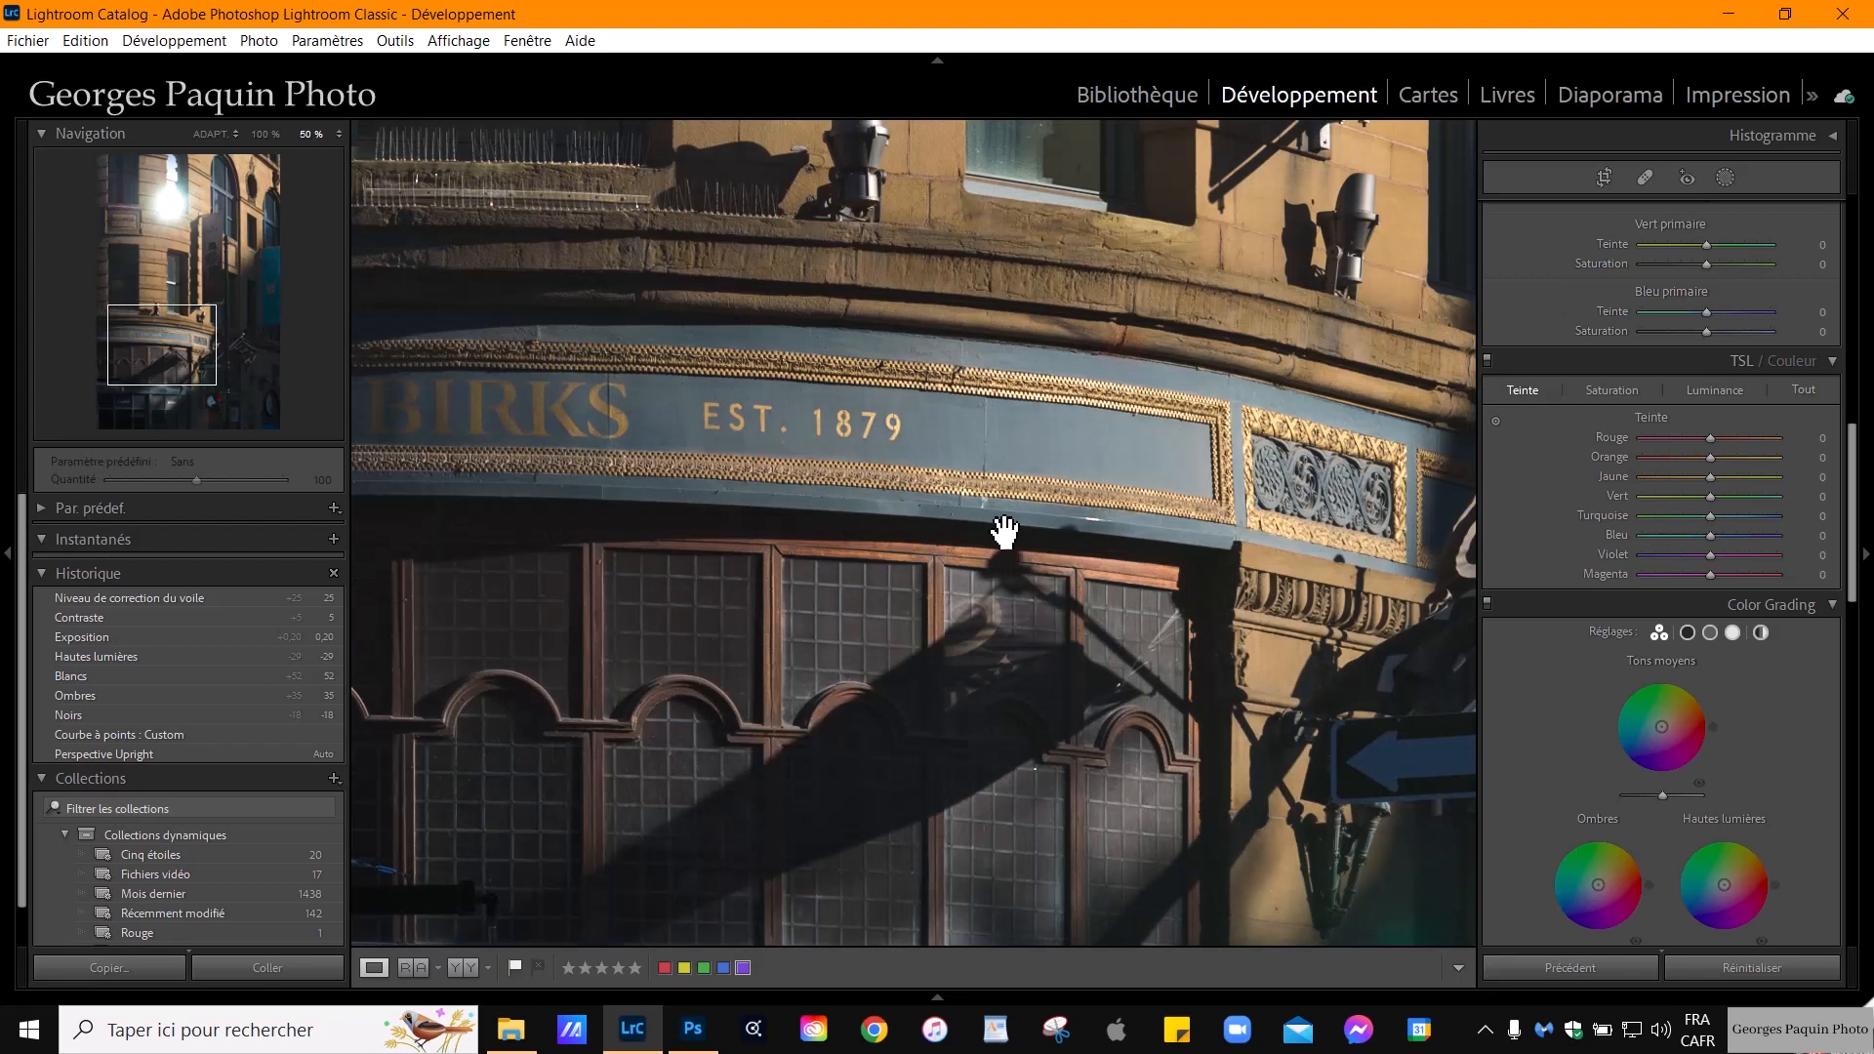
# Create a colour range mask sampled from the blue Birks sign band and refine its range to 12
pyautogui.click(1726, 179)
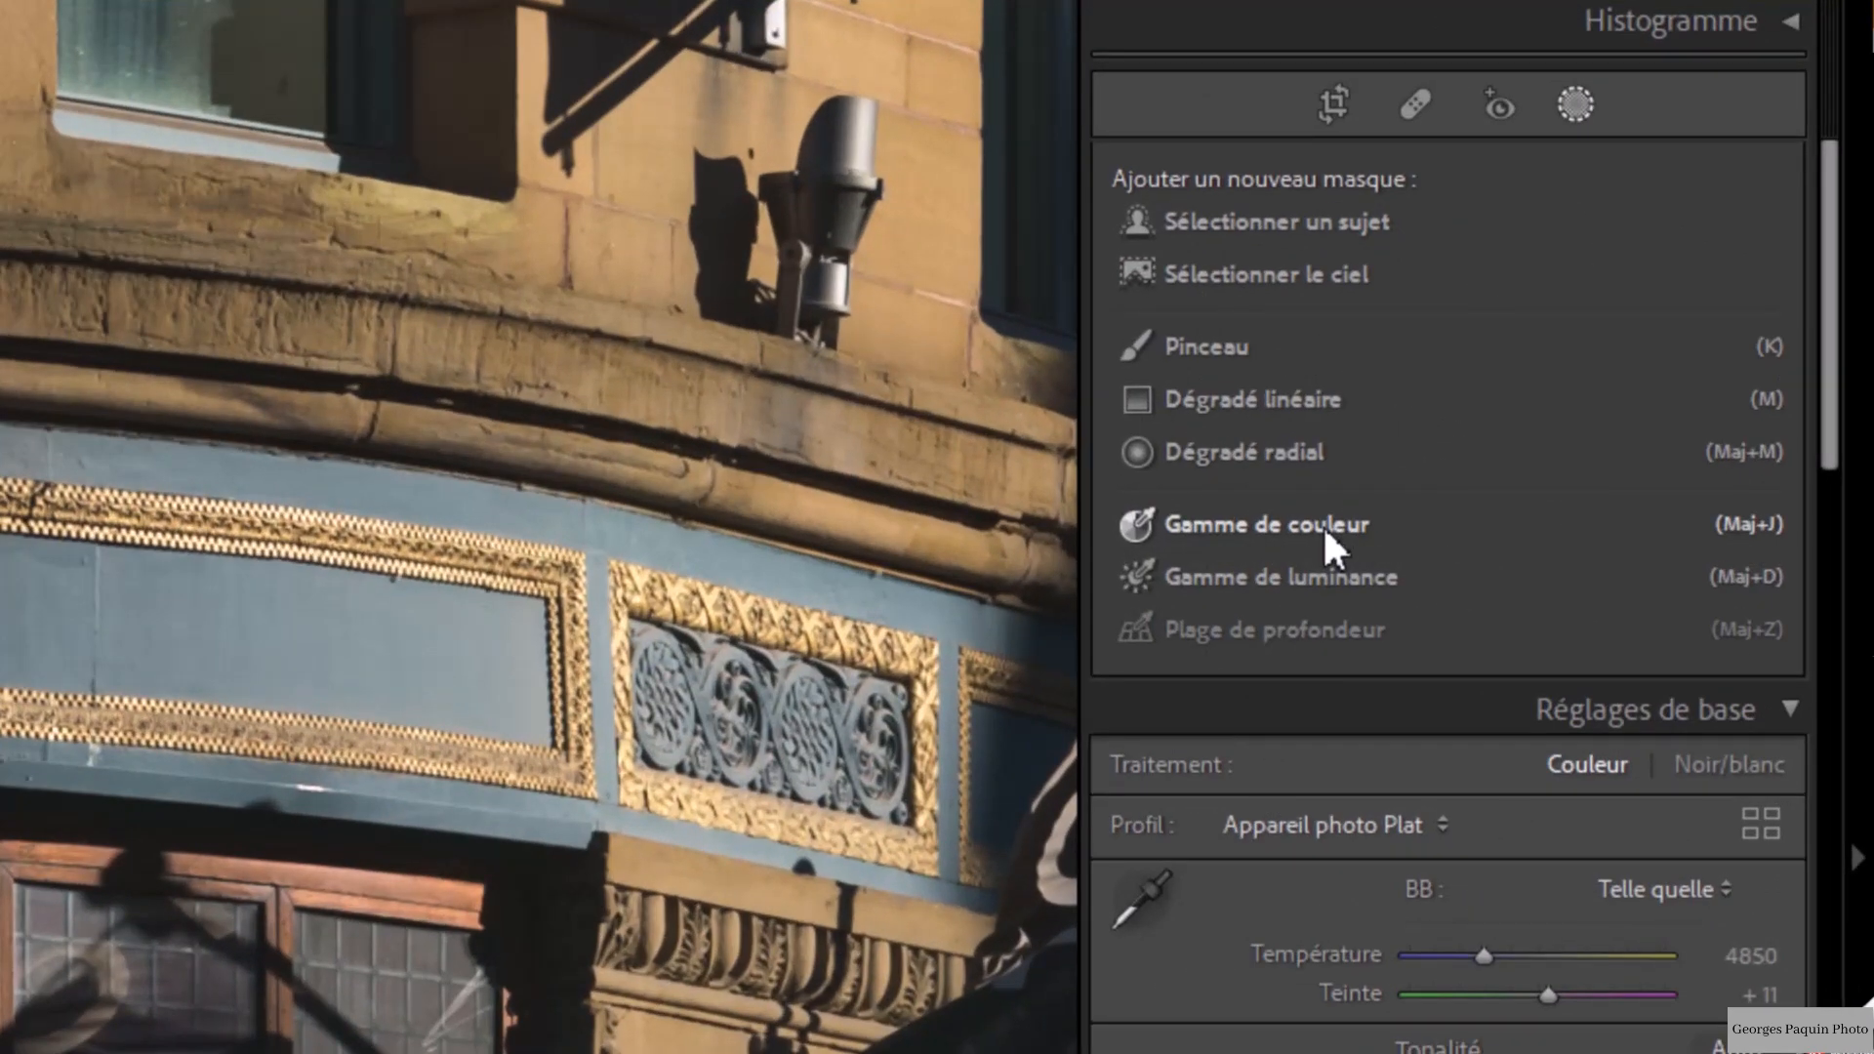
pyautogui.click(1321, 524)
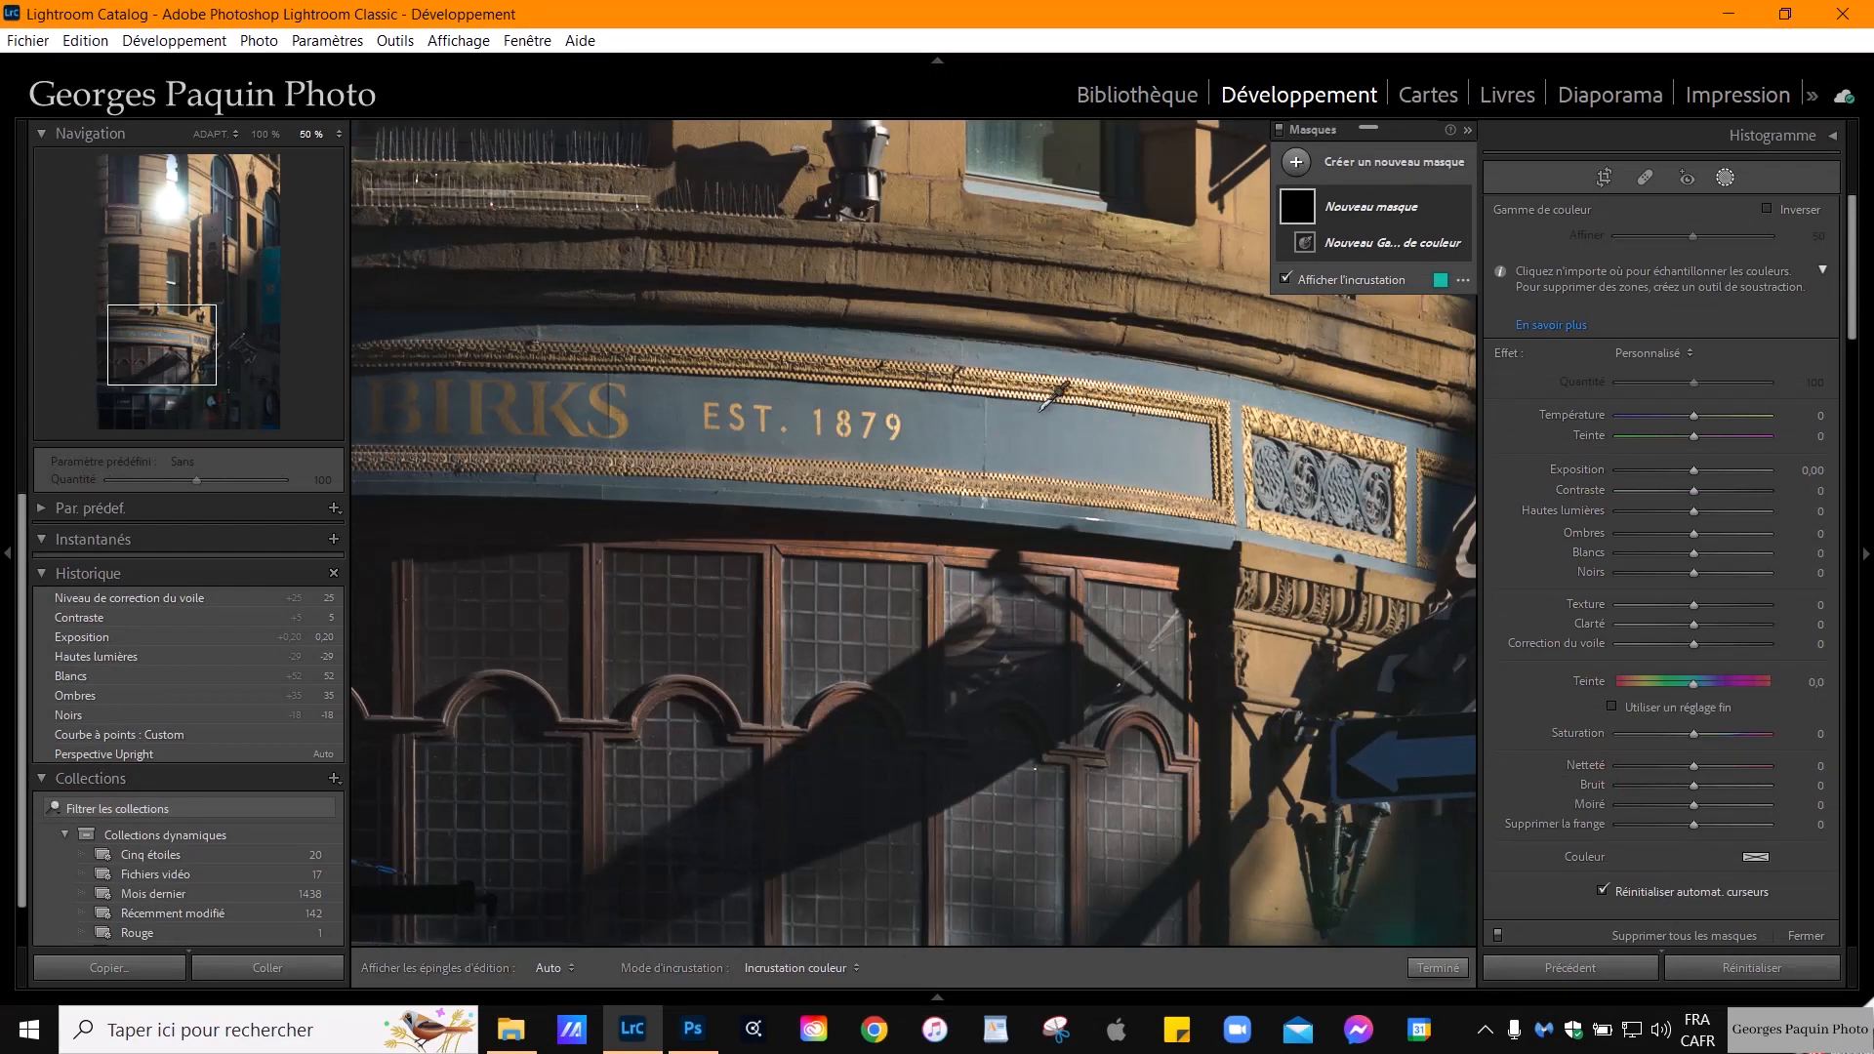
pyautogui.moveTo(915, 405); pyautogui.dragTo(965, 449)
pyautogui.click(938, 426)
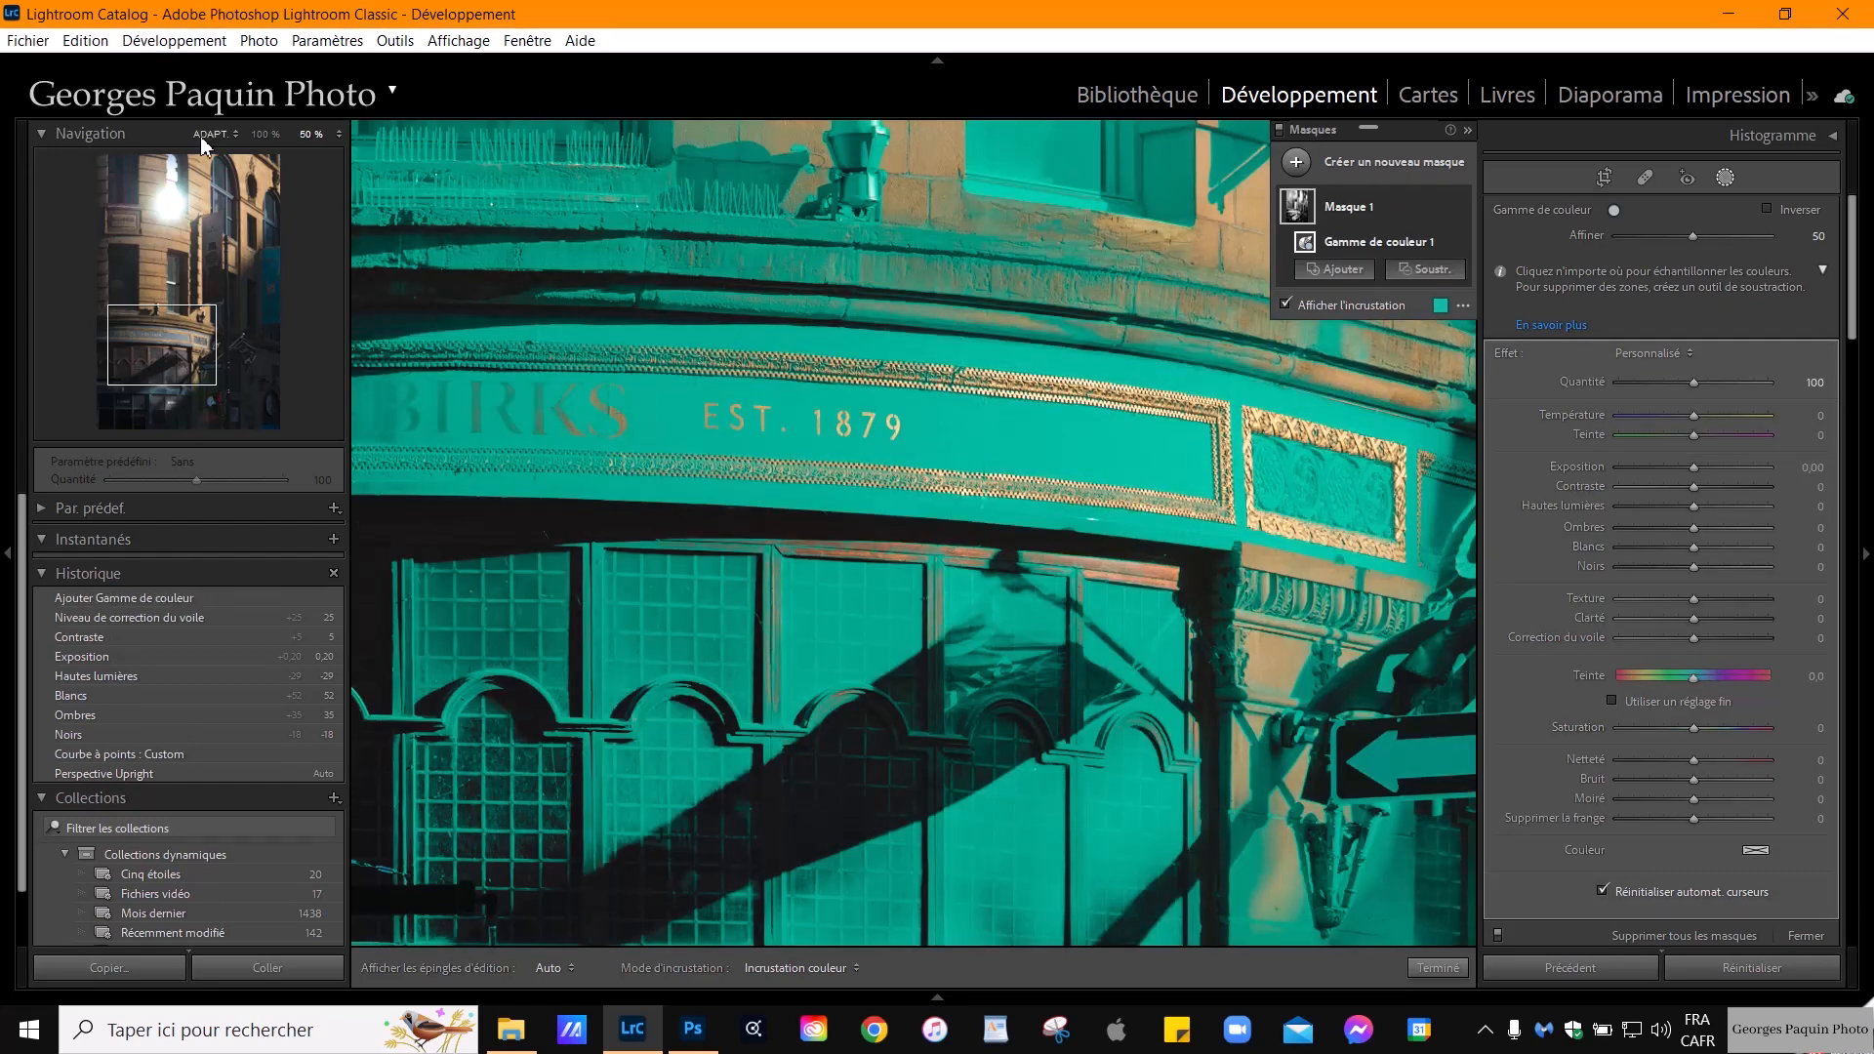
pyautogui.click(209, 134)
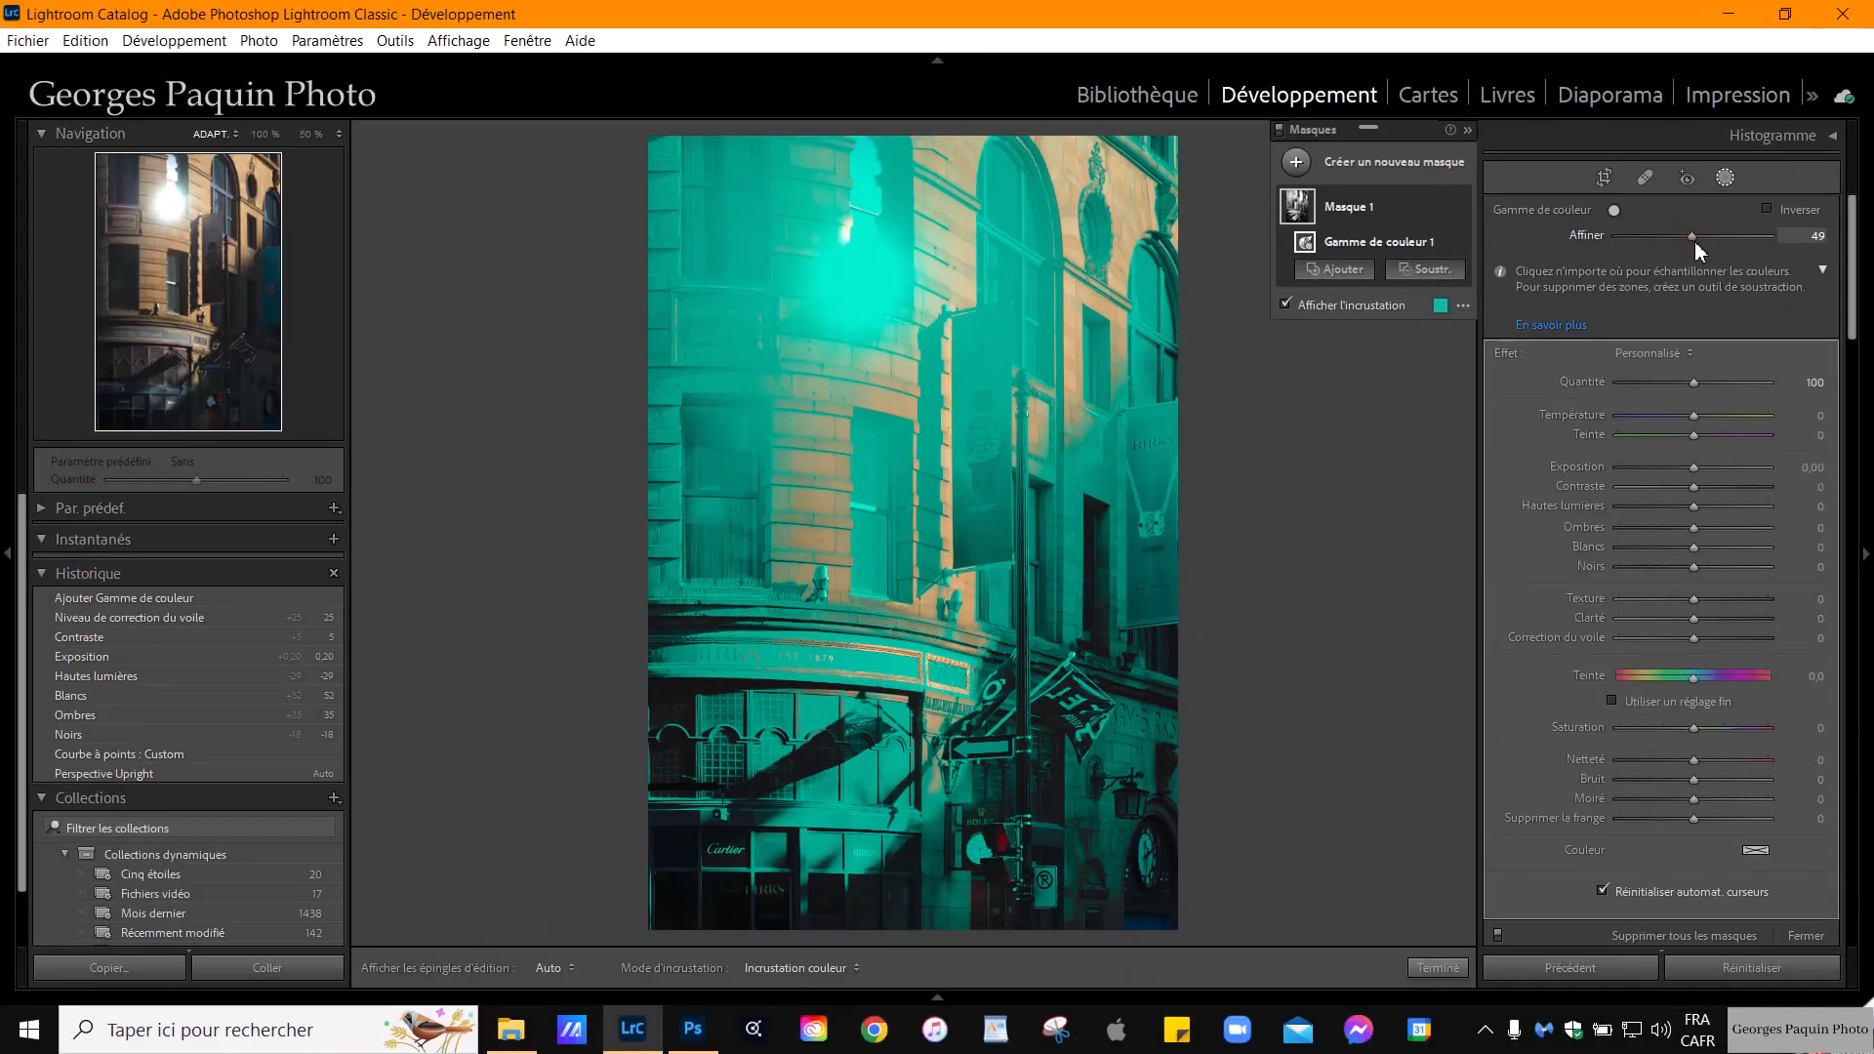
pyautogui.moveTo(1696, 244); pyautogui.dragTo(1637, 305)
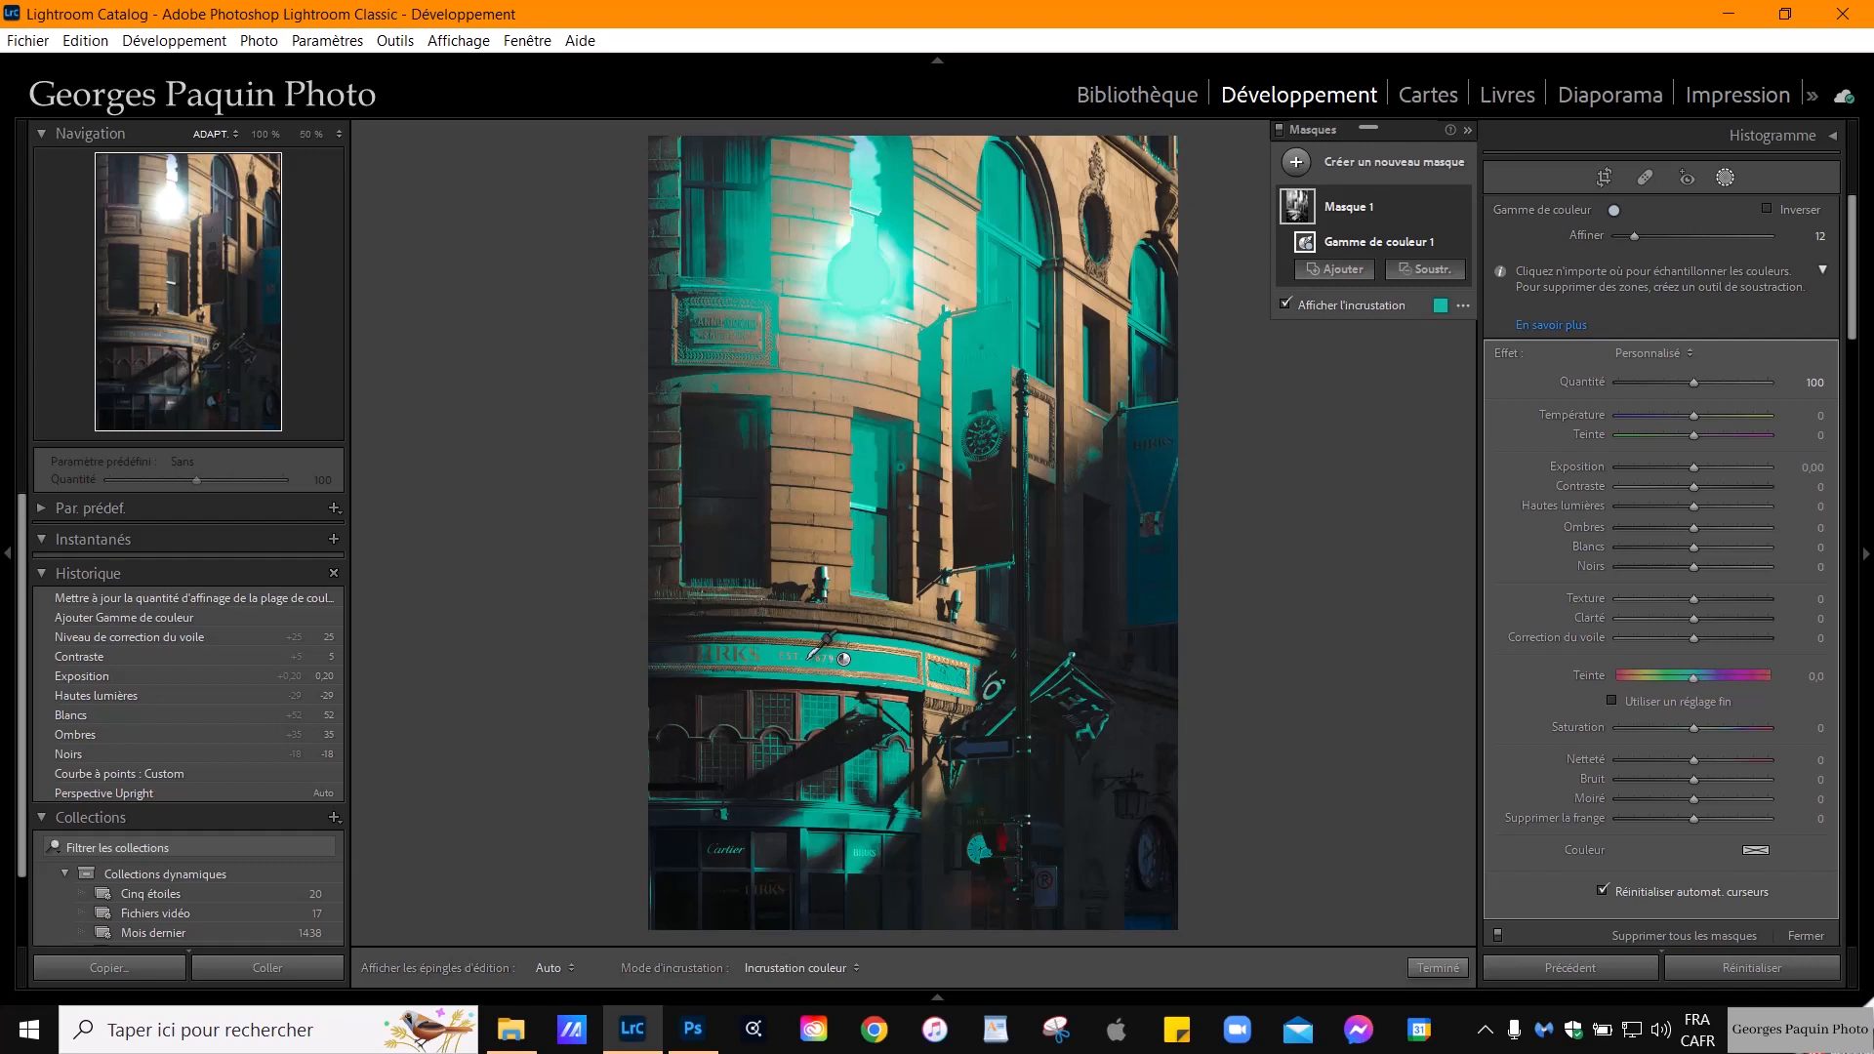
# Hide the mask overlay and tint the masked blue areas with hue 222 and saturation 63%
pyautogui.click(1345, 307)
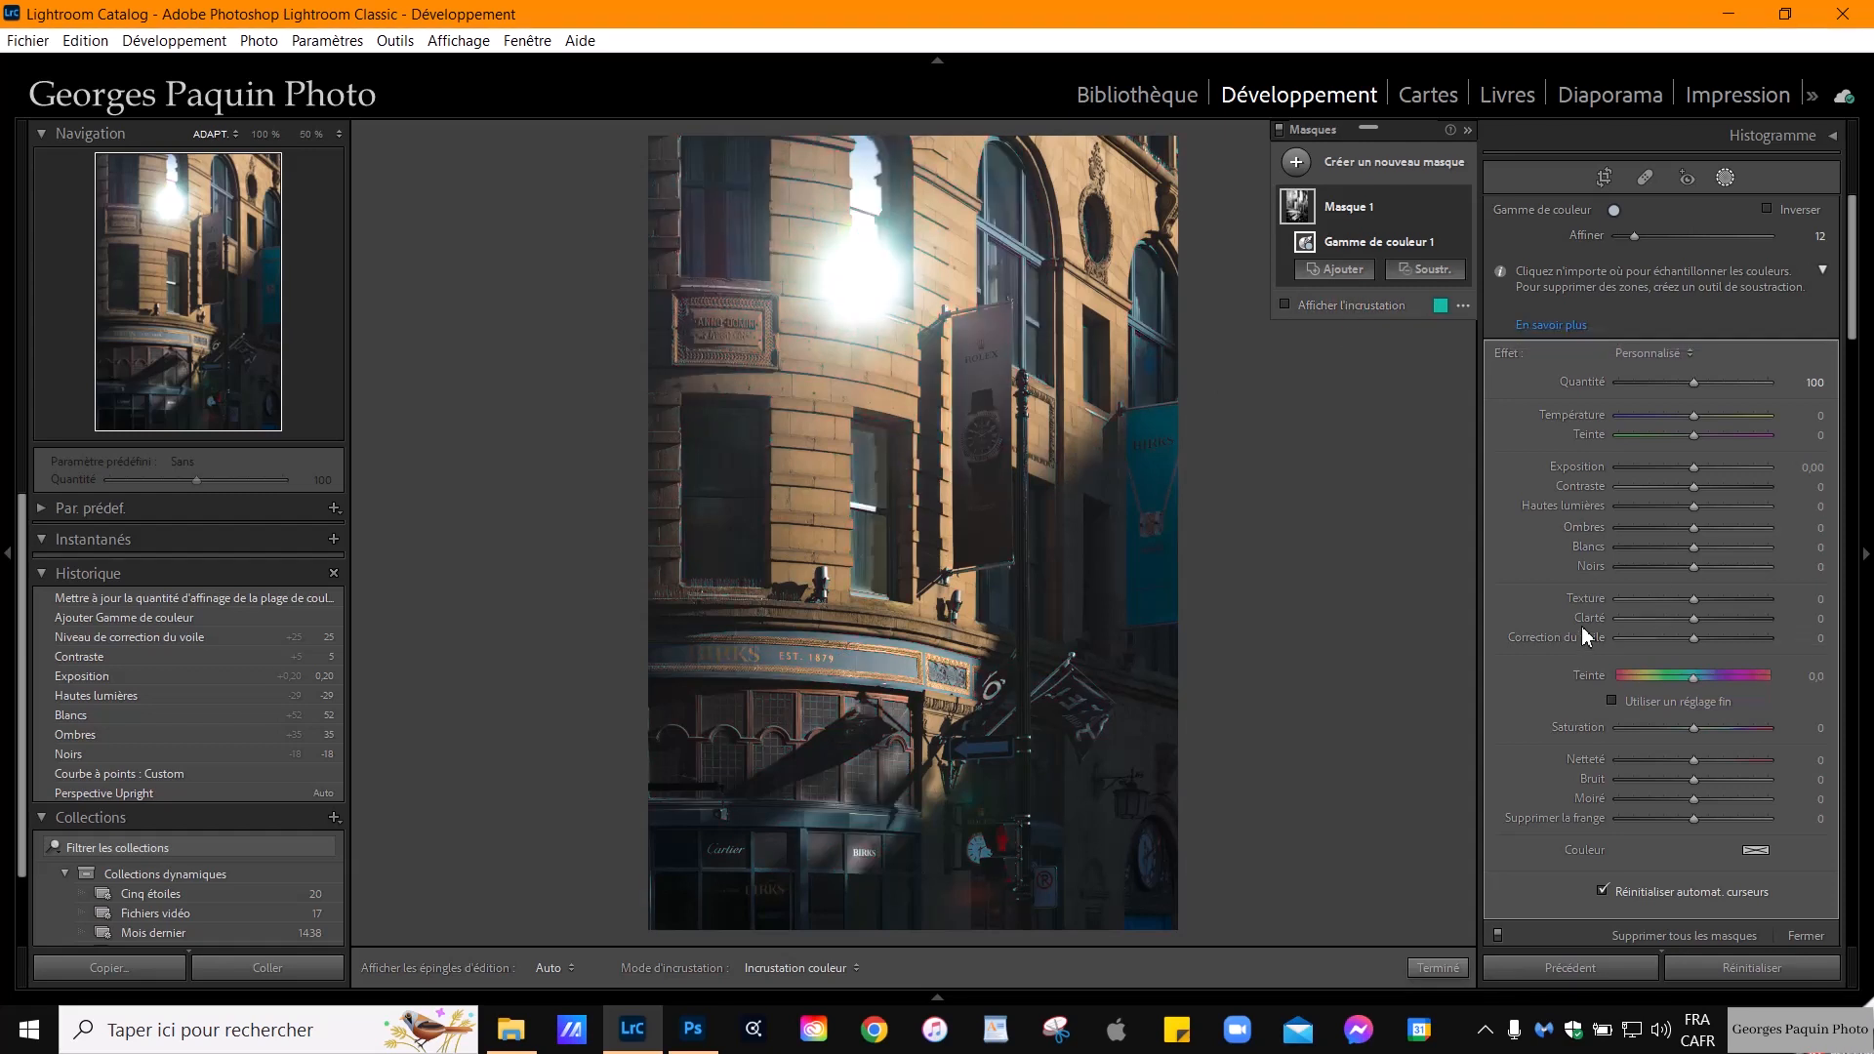
pyautogui.scroll(-3, 1538, 666)
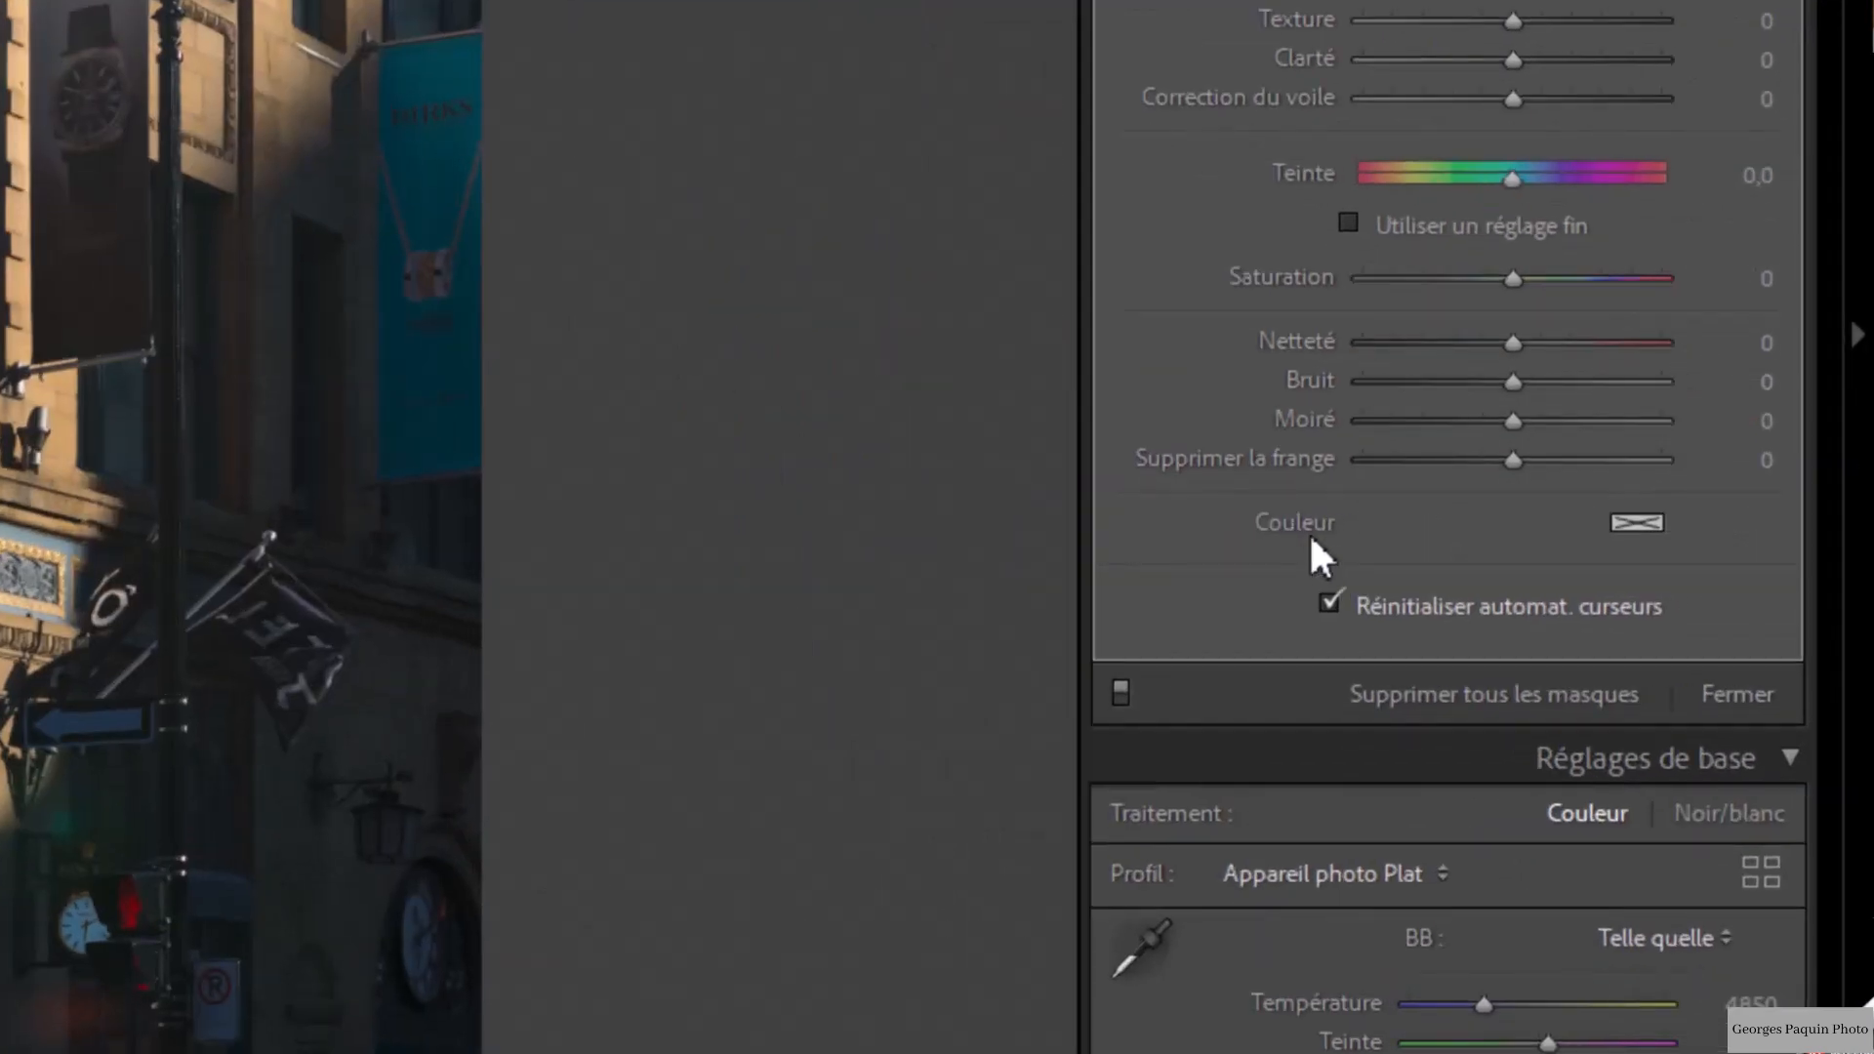
pyautogui.click(1640, 530)
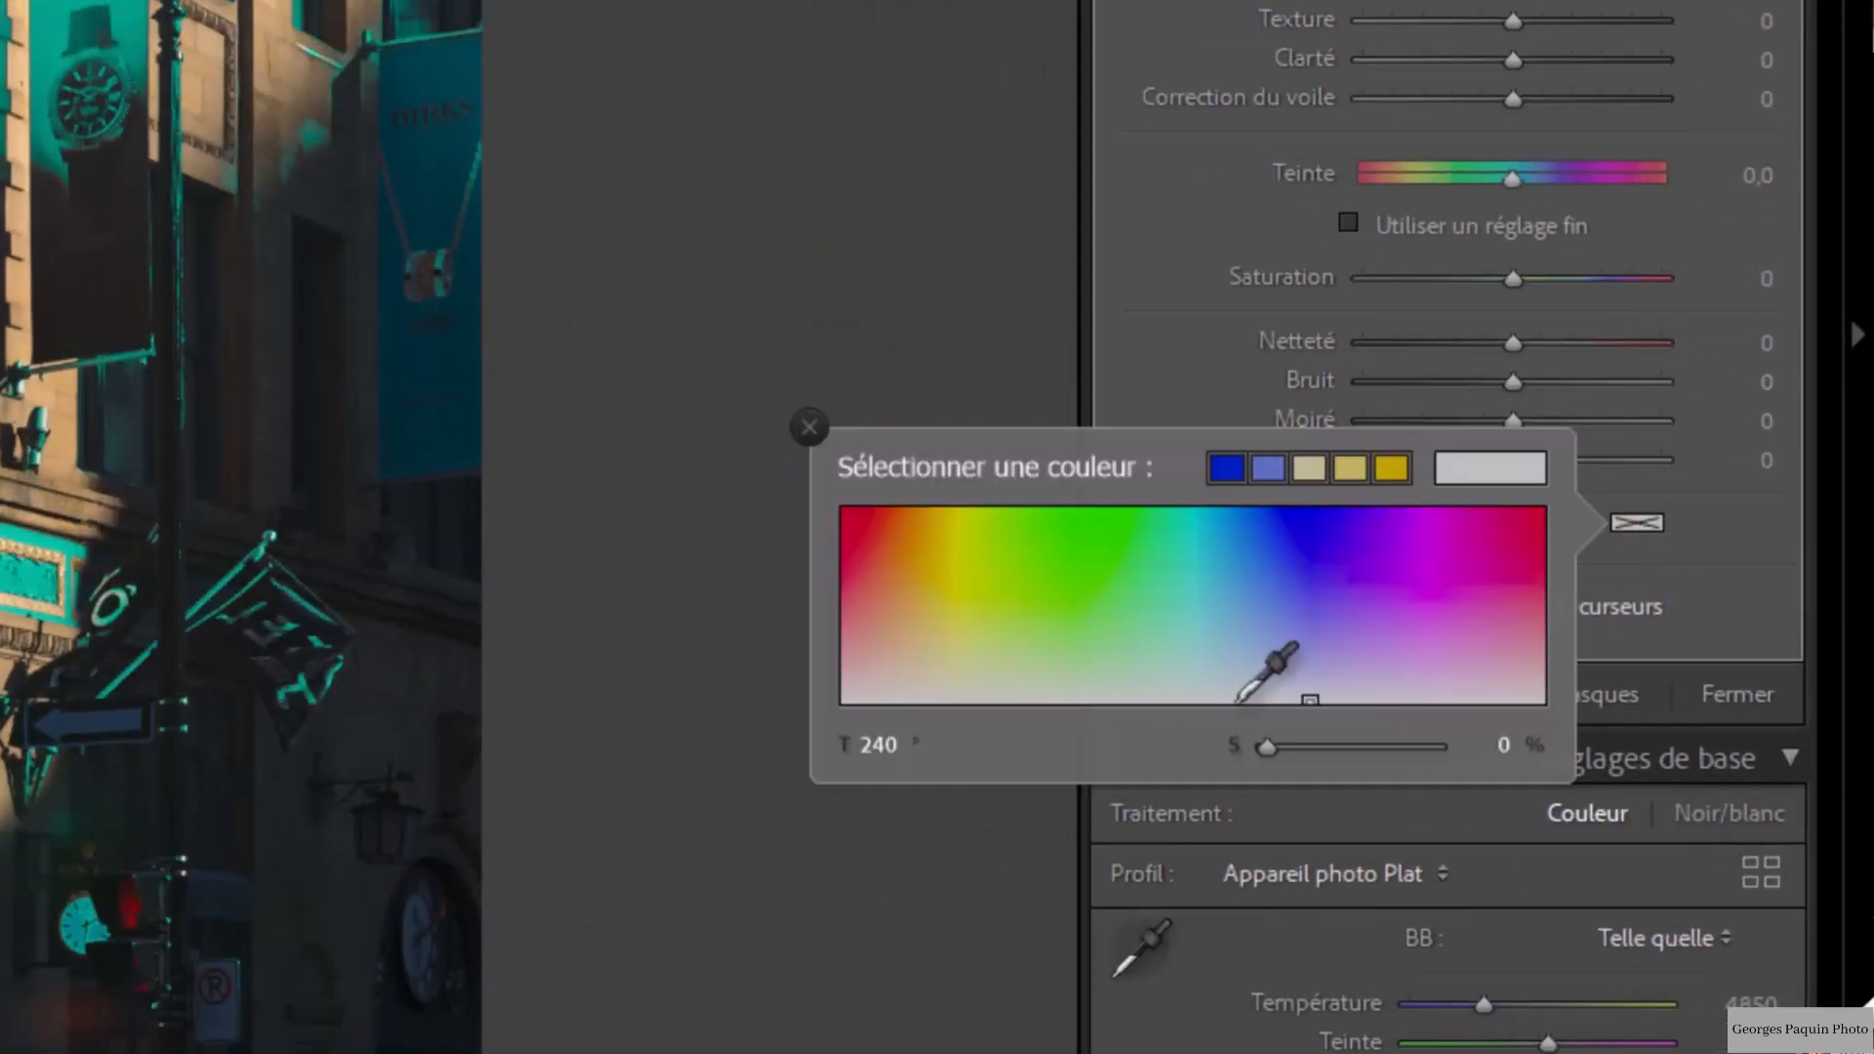
pyautogui.click(1274, 617)
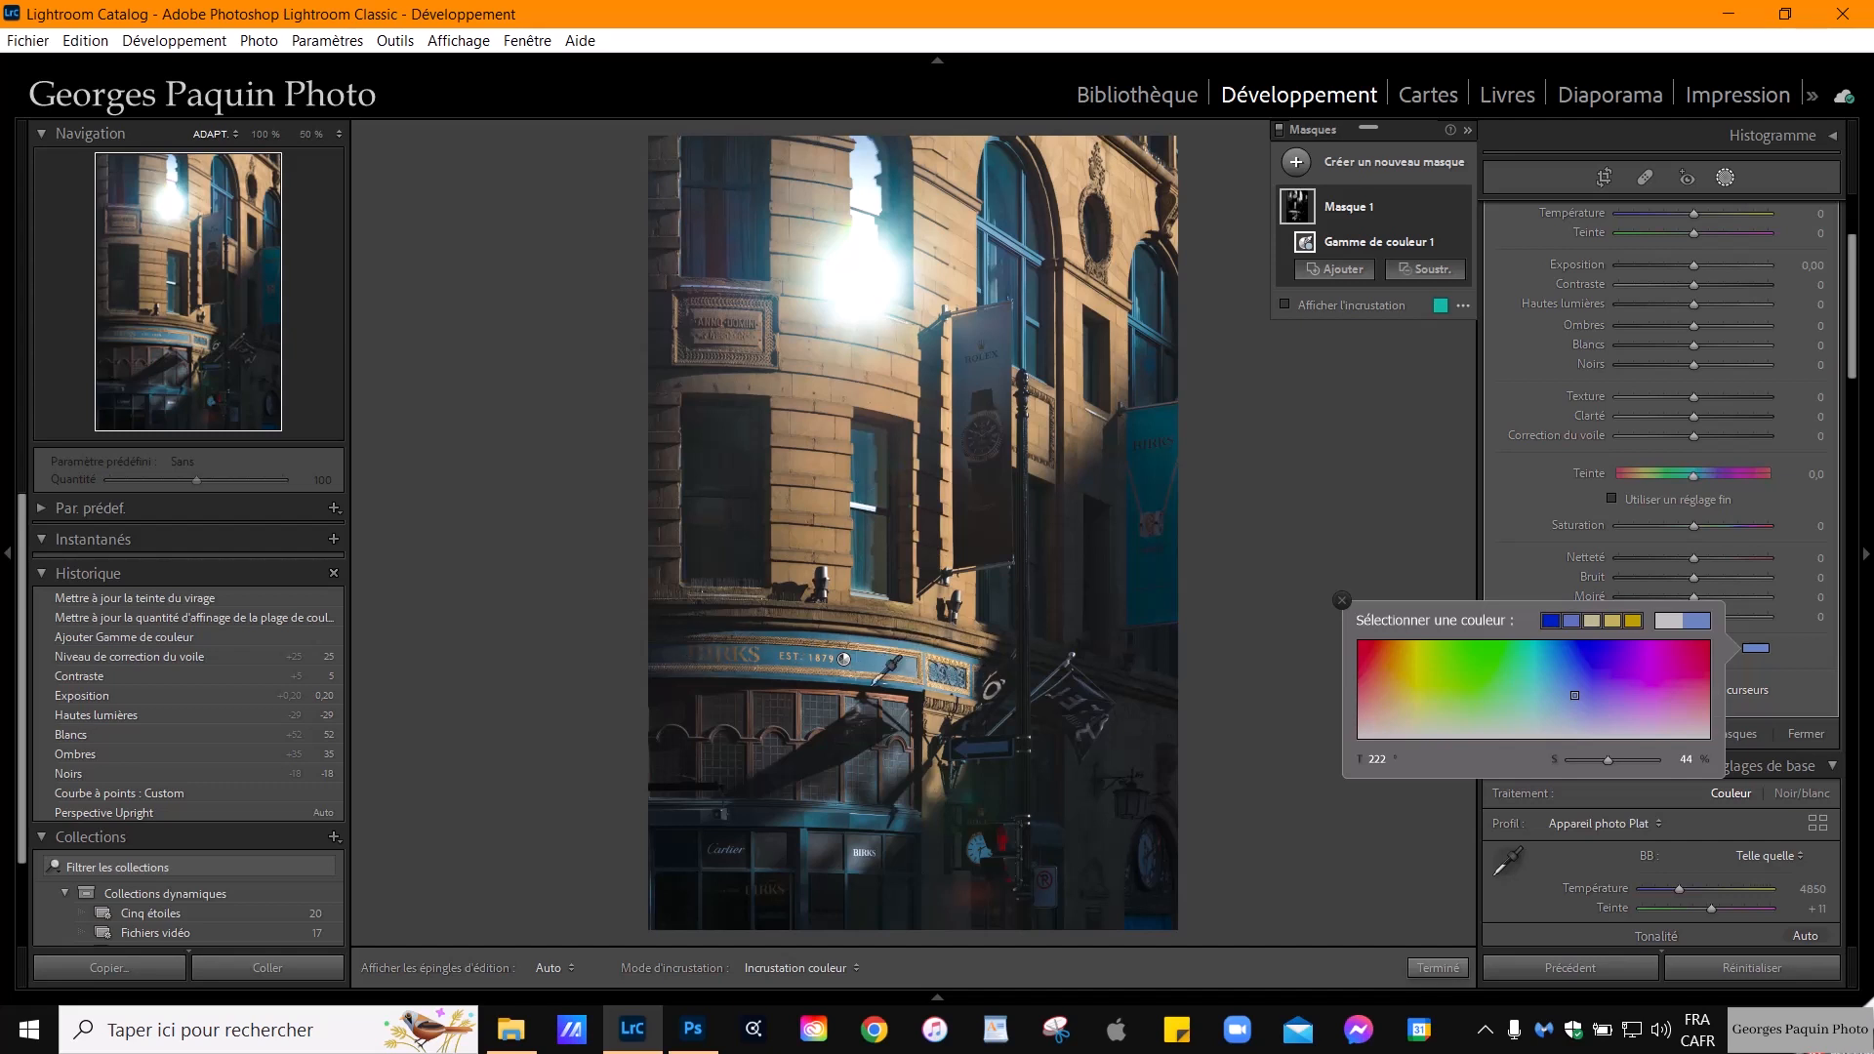
pyautogui.moveTo(847, 660)
pyautogui.moveTo(1609, 763)
pyautogui.mouseDown()
pyautogui.moveTo(1642, 763)
pyautogui.moveTo(1627, 774)
pyautogui.mouseUp()
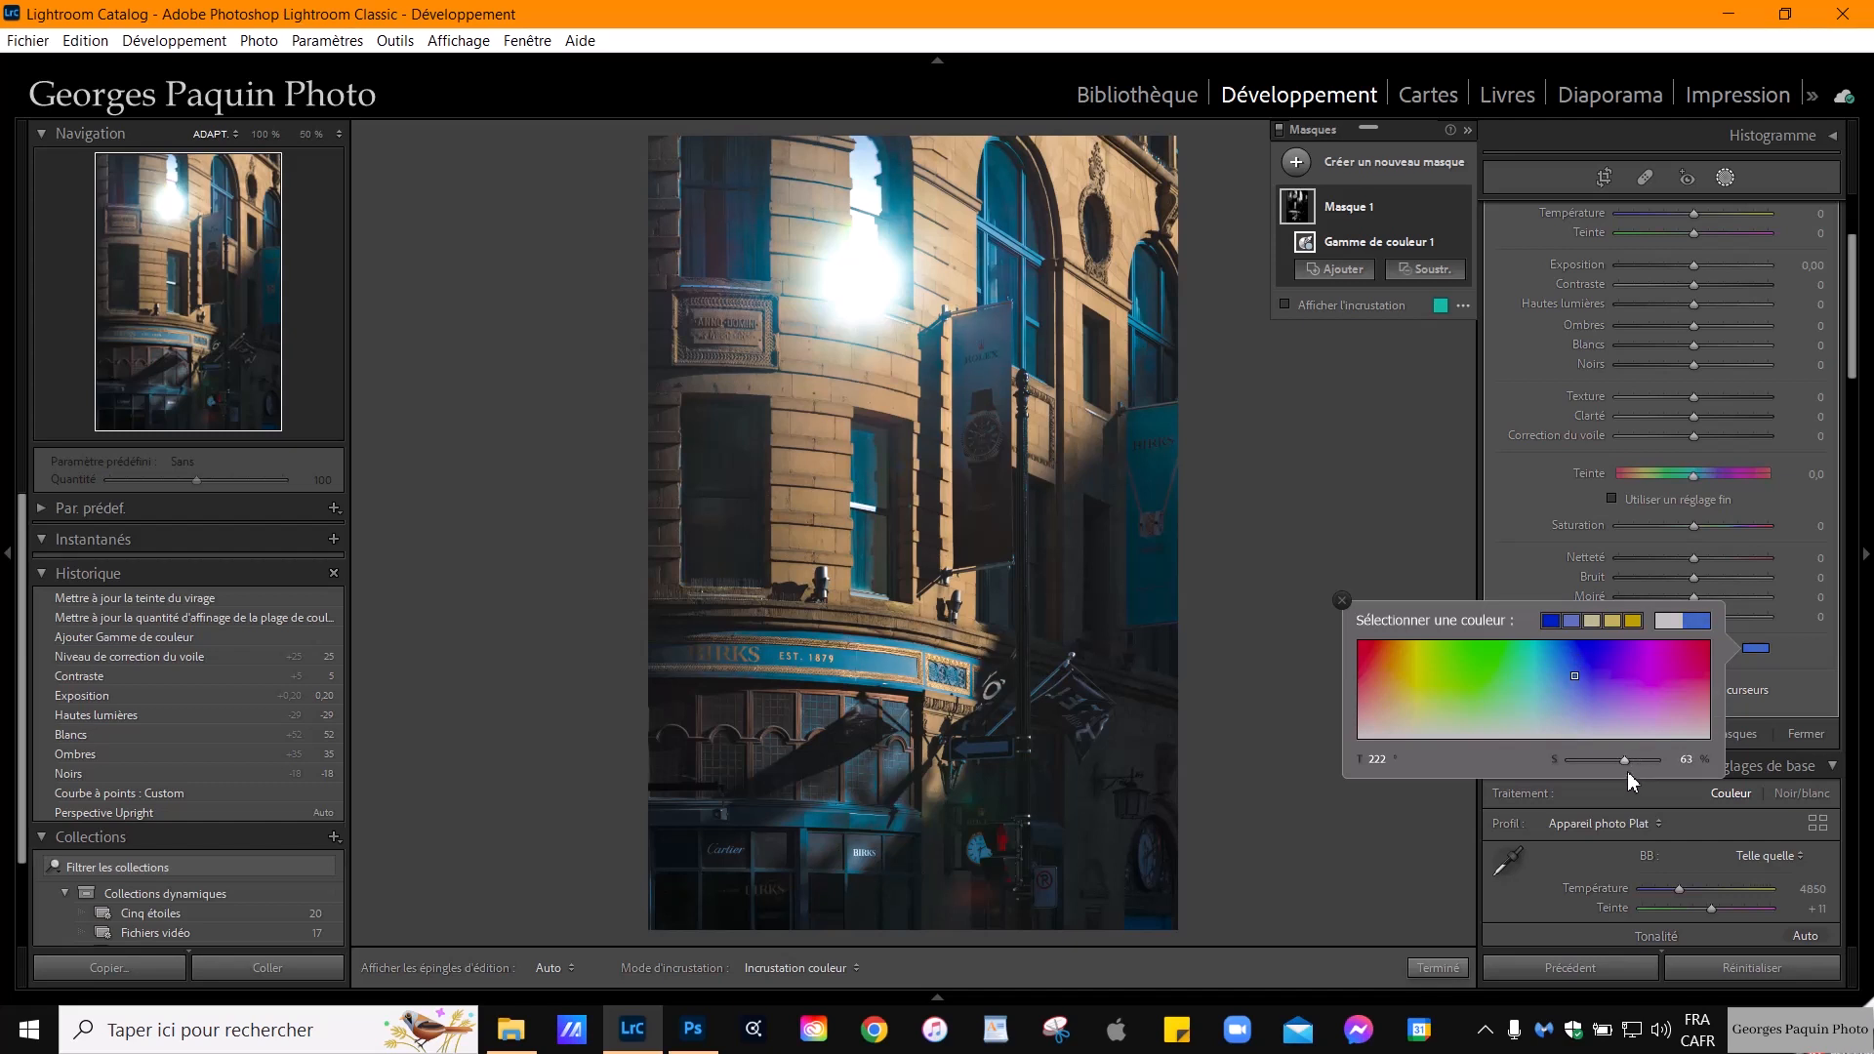
pyautogui.click(1342, 600)
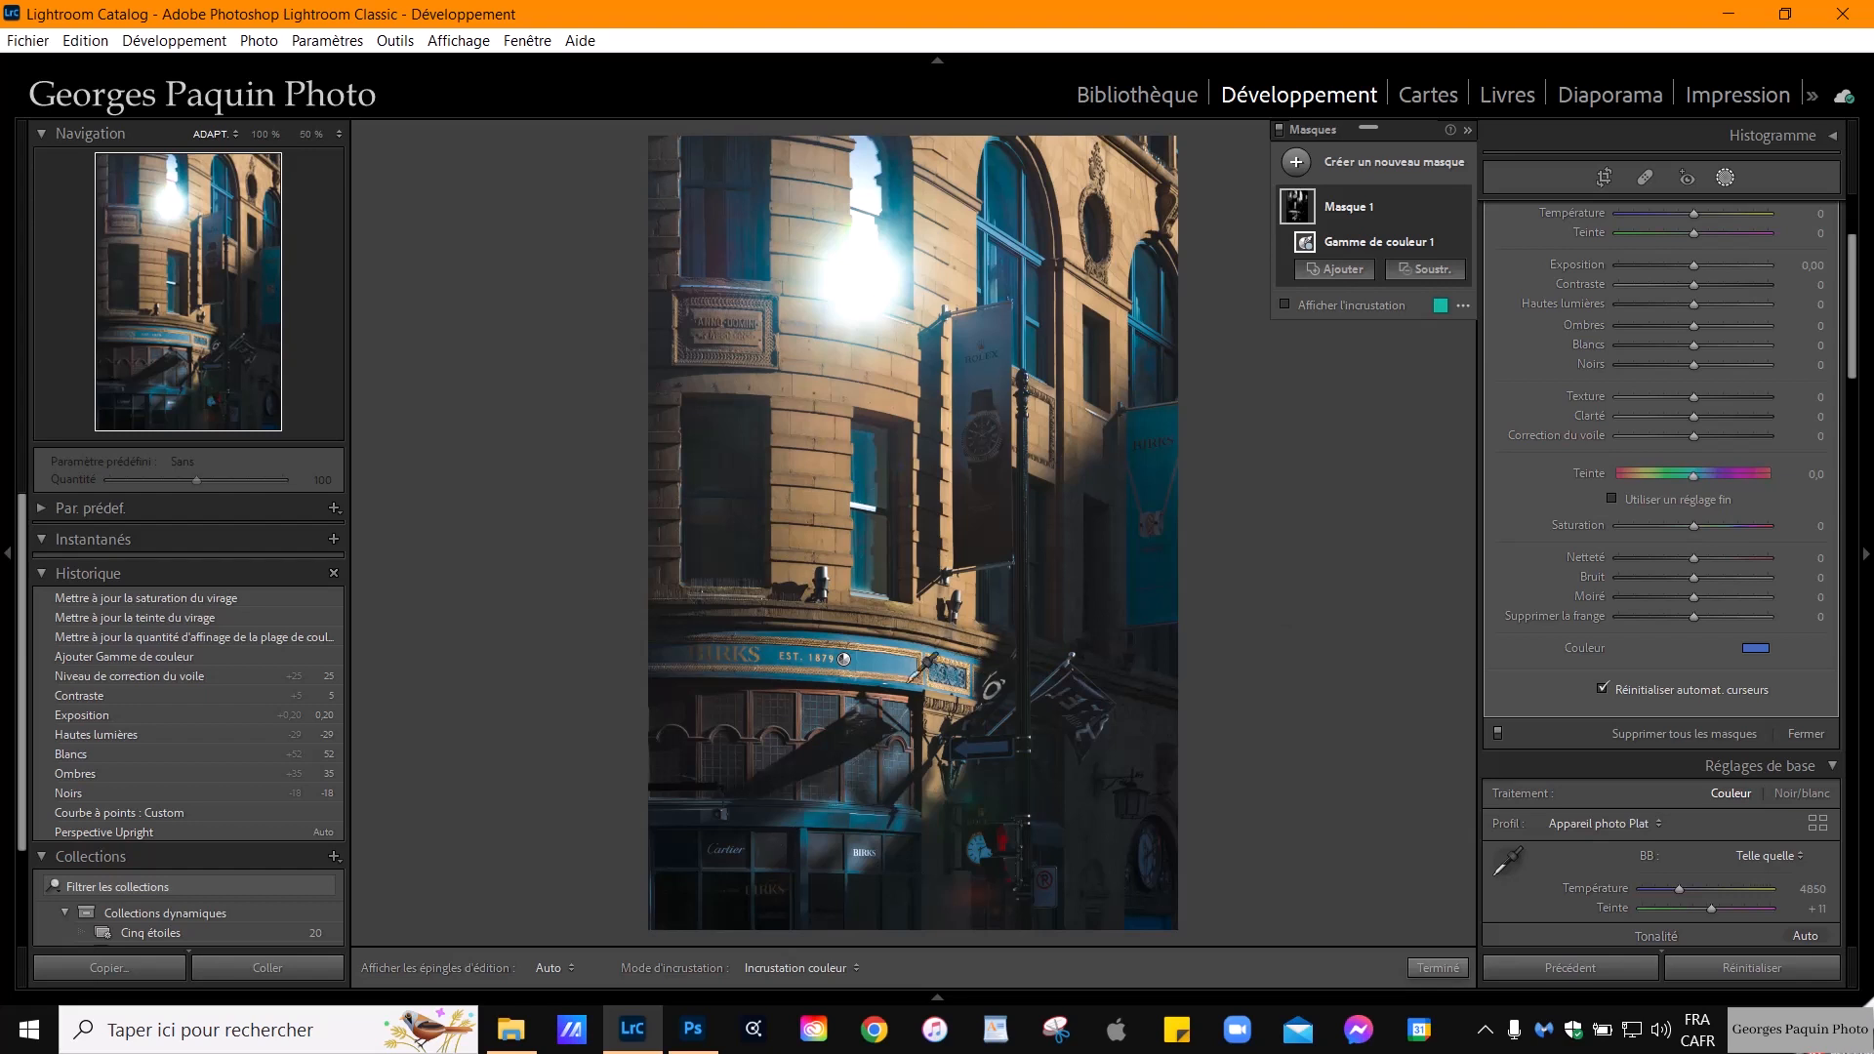
# Show the overlay of Masque 1 and intersect its colour range with a brush
pyautogui.click(1382, 305)
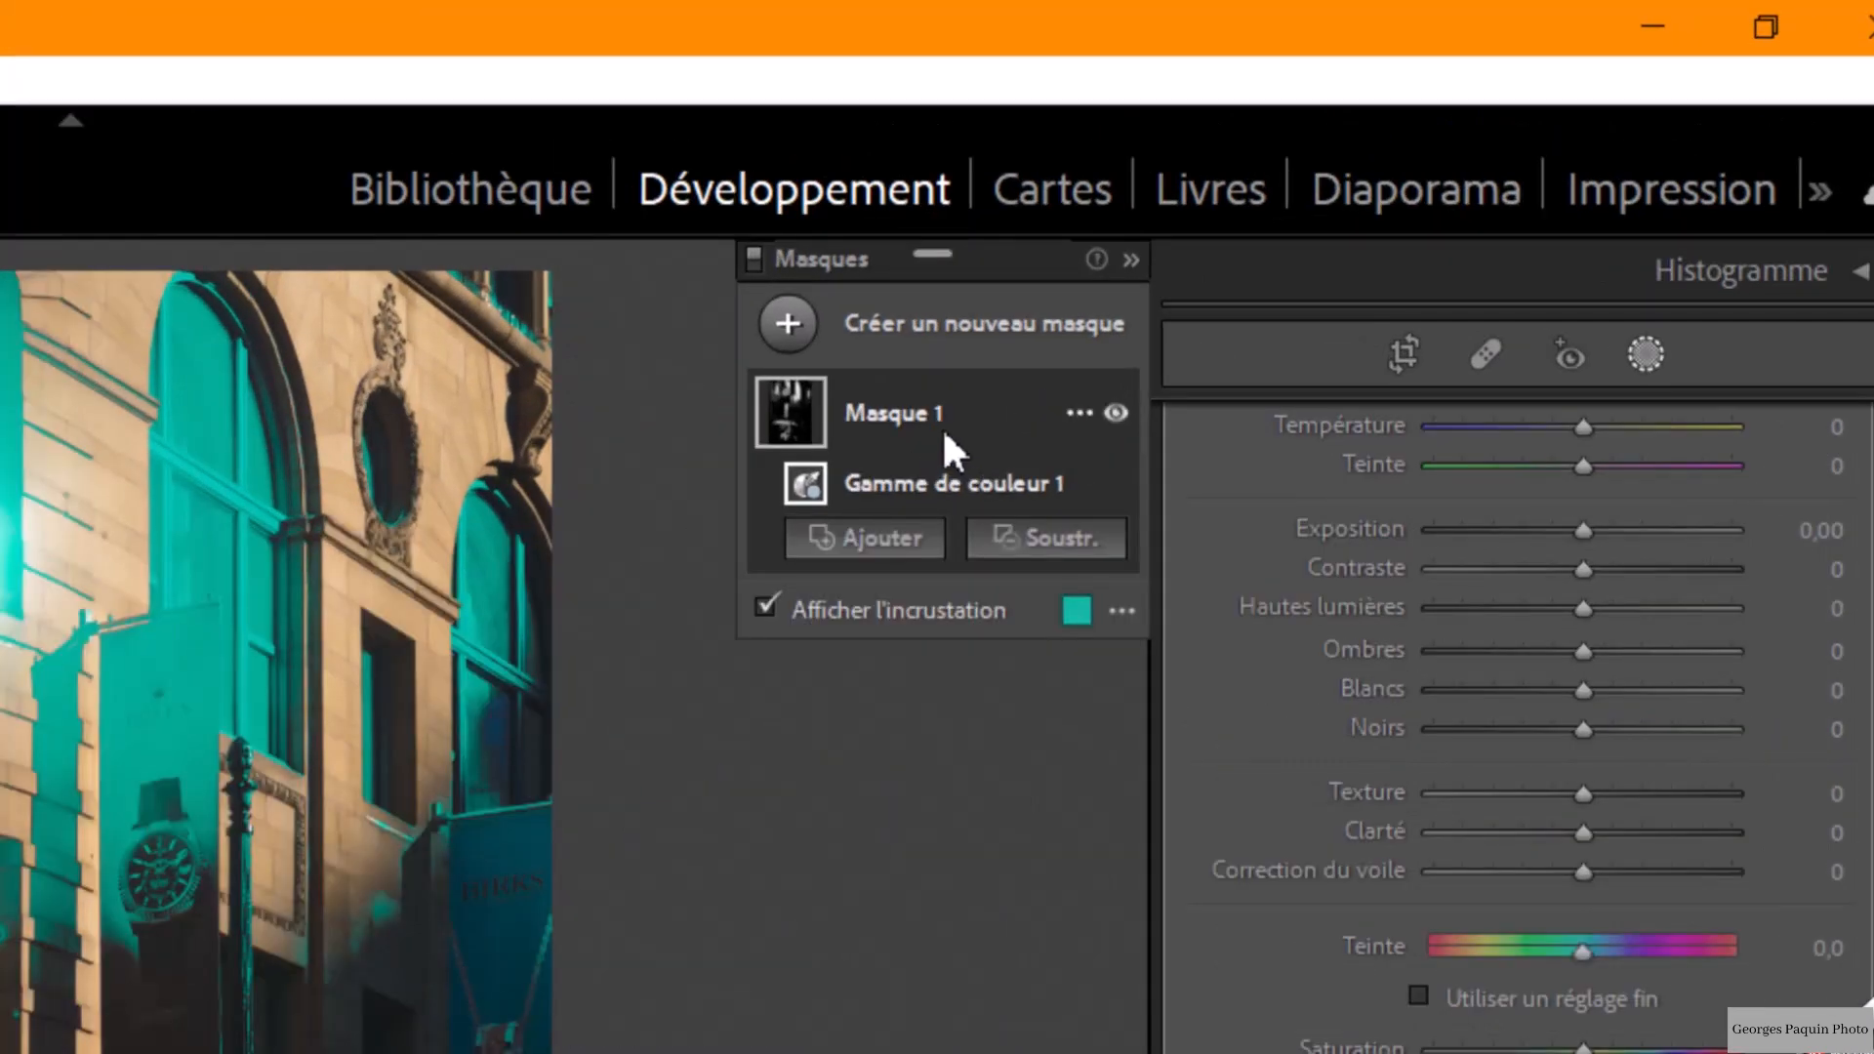
pyautogui.press('alt')
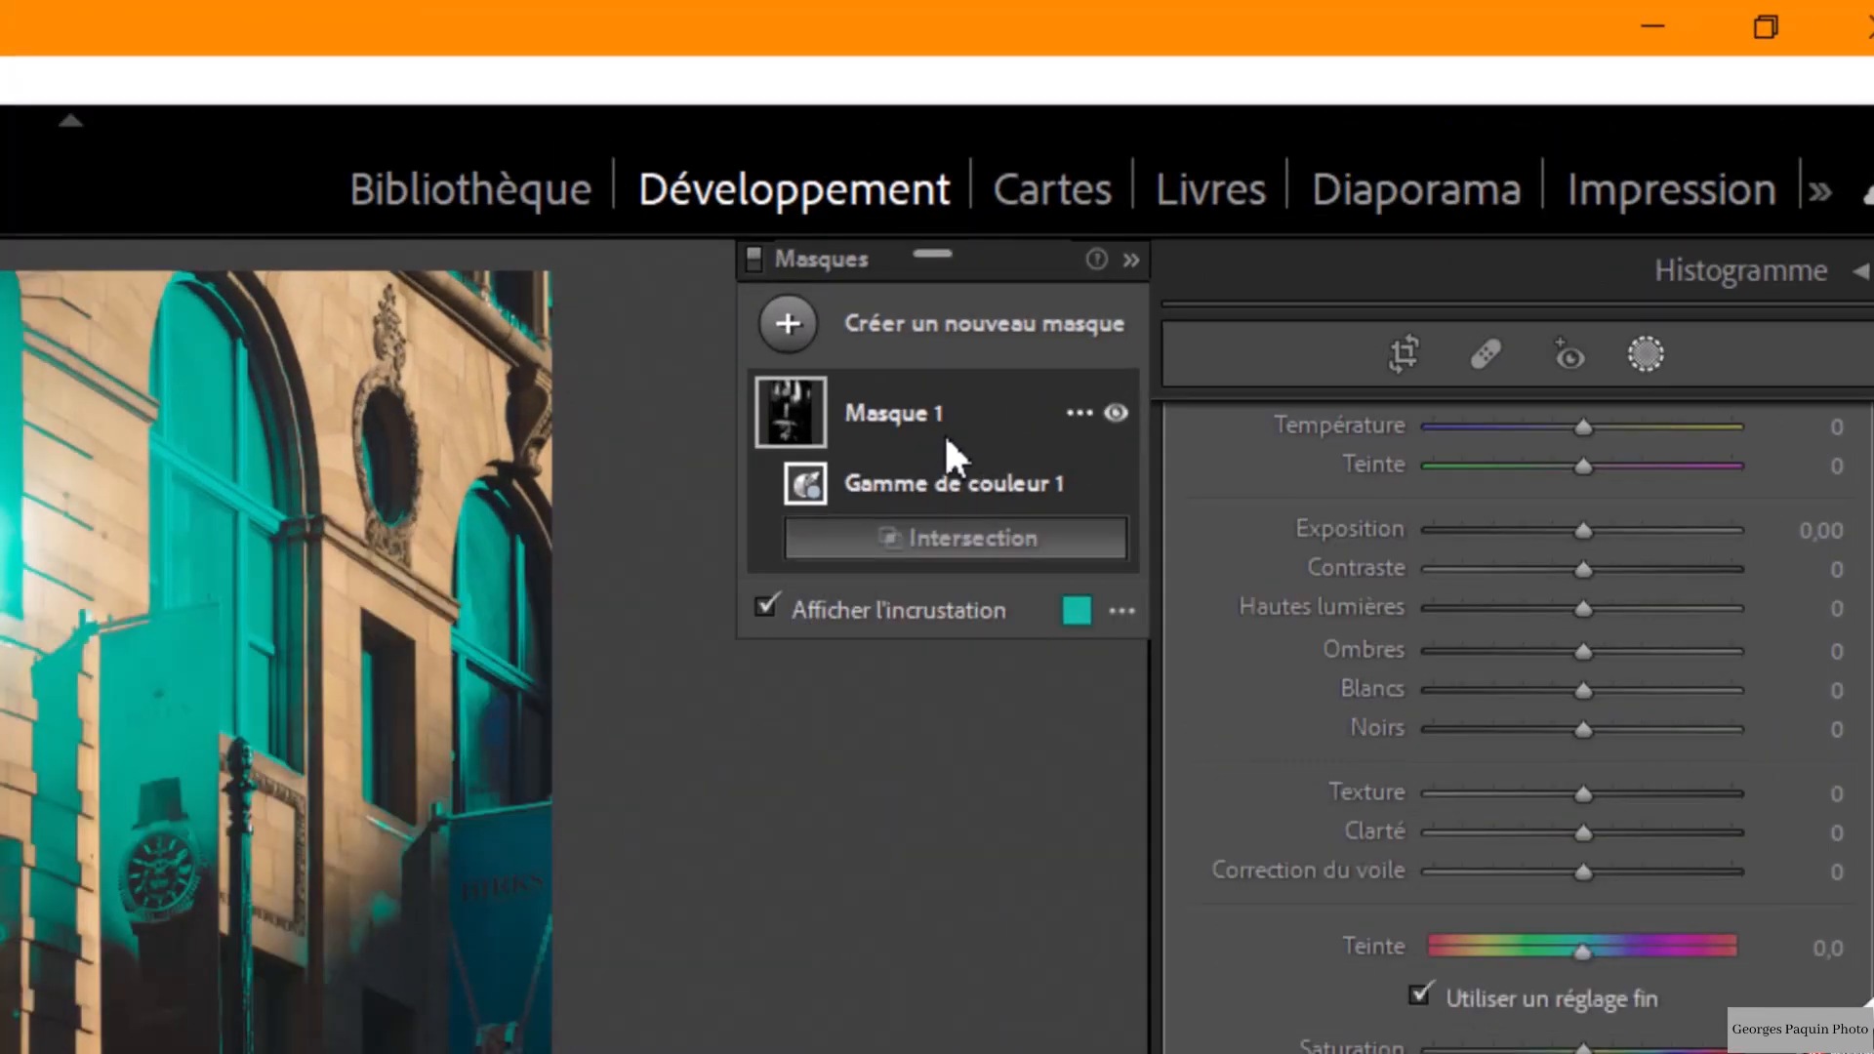
pyautogui.keyDown('alt'); pyautogui.click(963, 555); pyautogui.keyUp('alt')
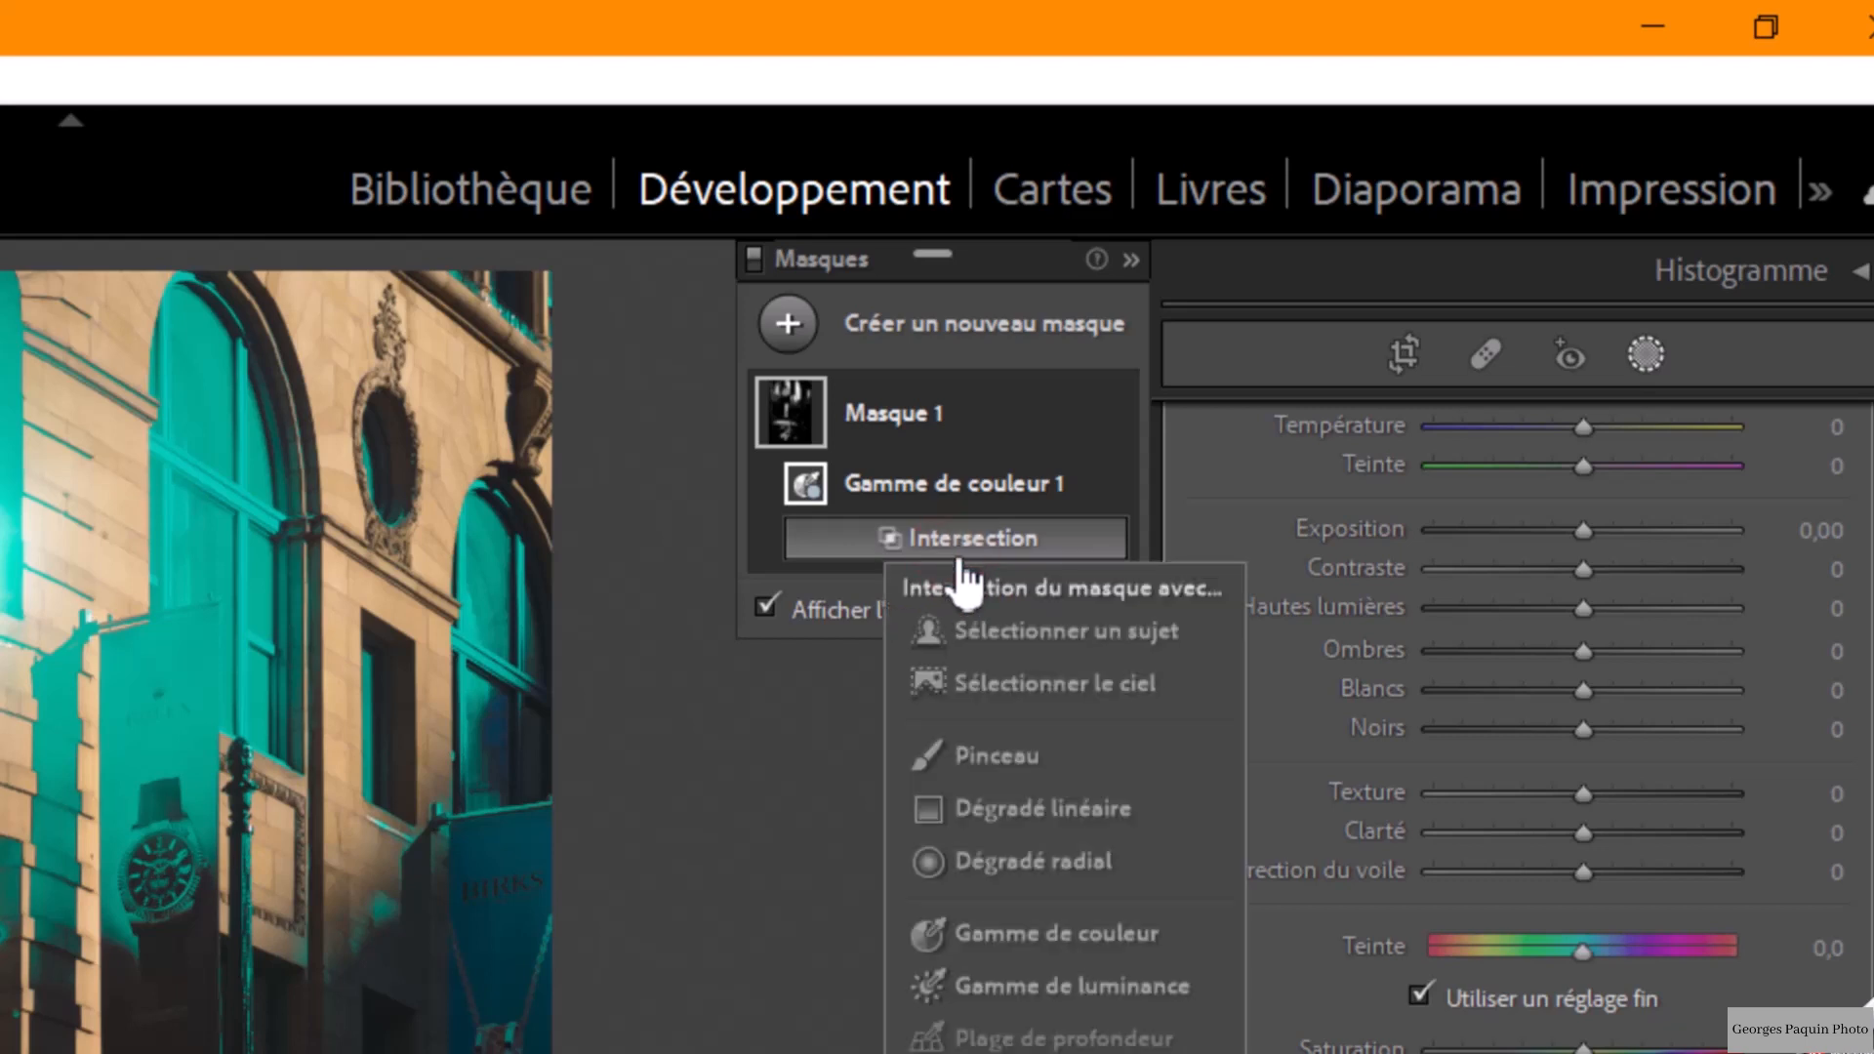
pyautogui.click(1023, 758)
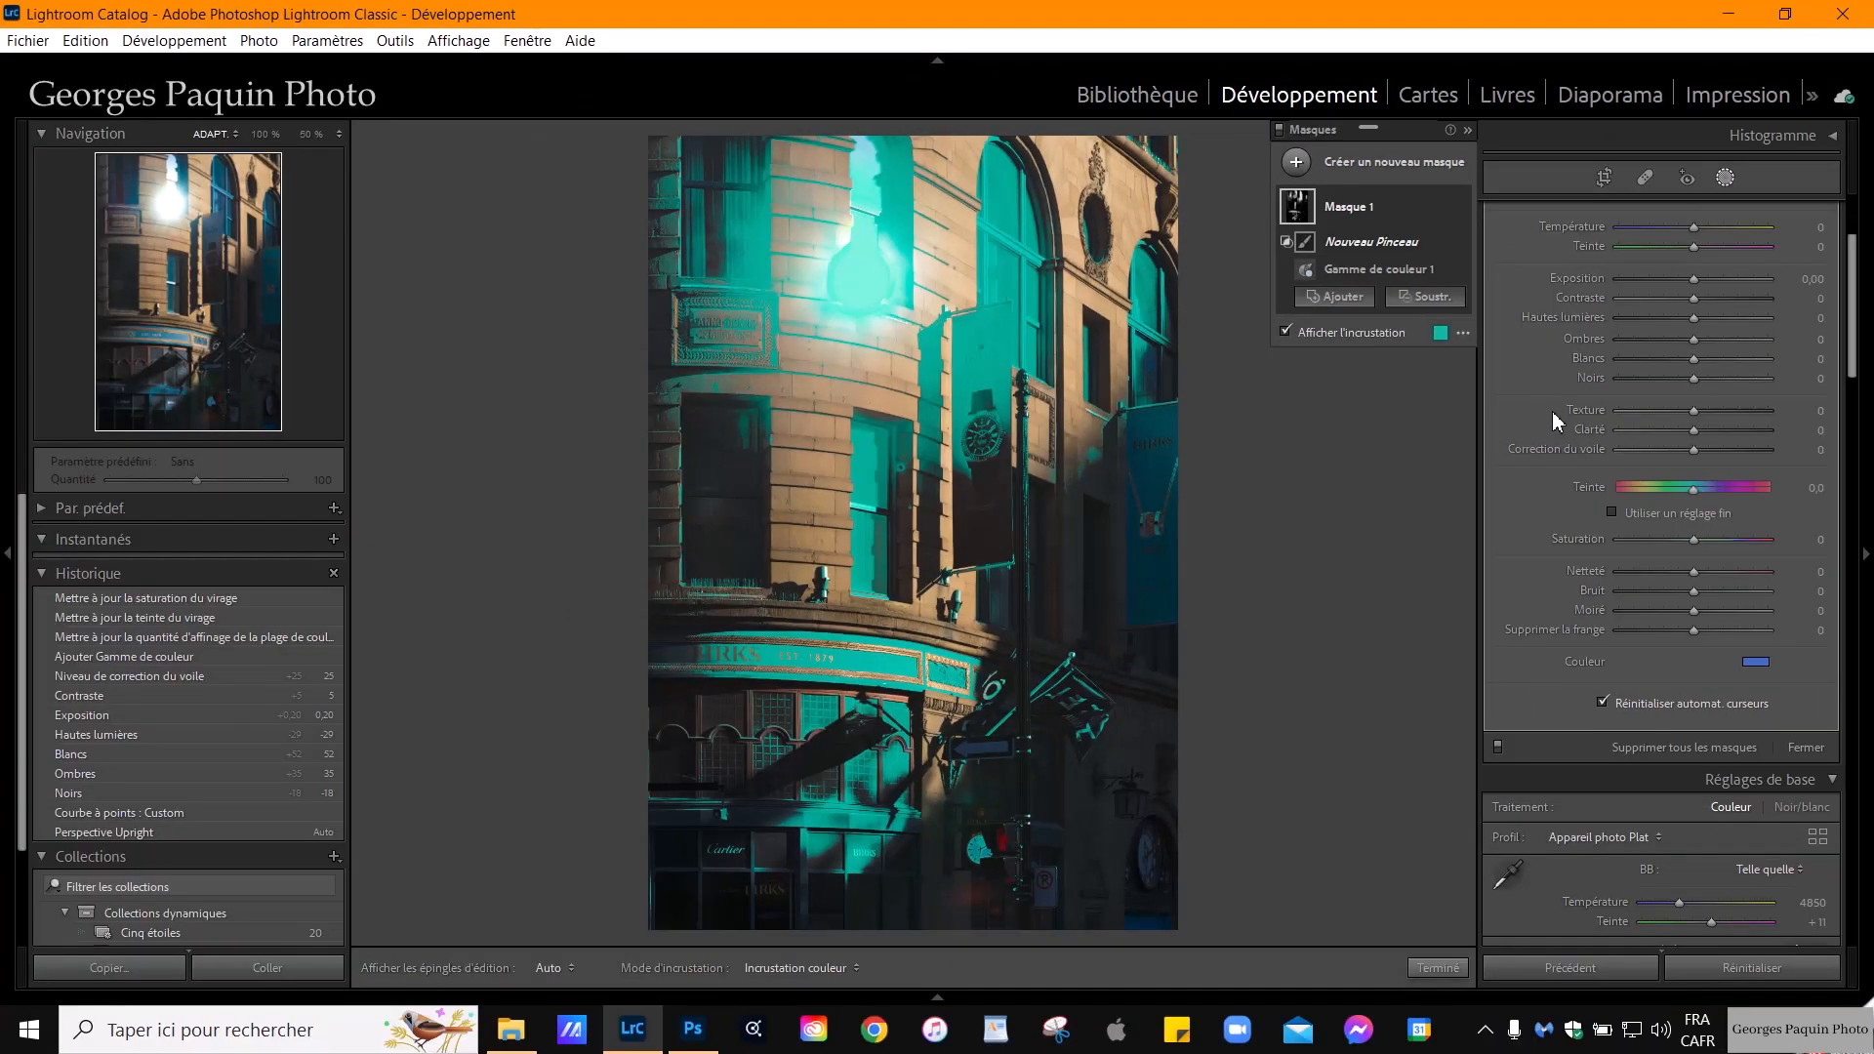
# Brush over the Birks sign band and the shopfront below it to limit the mask to that area, and hide the overlay
pyautogui.scroll(5, 1307, 842)
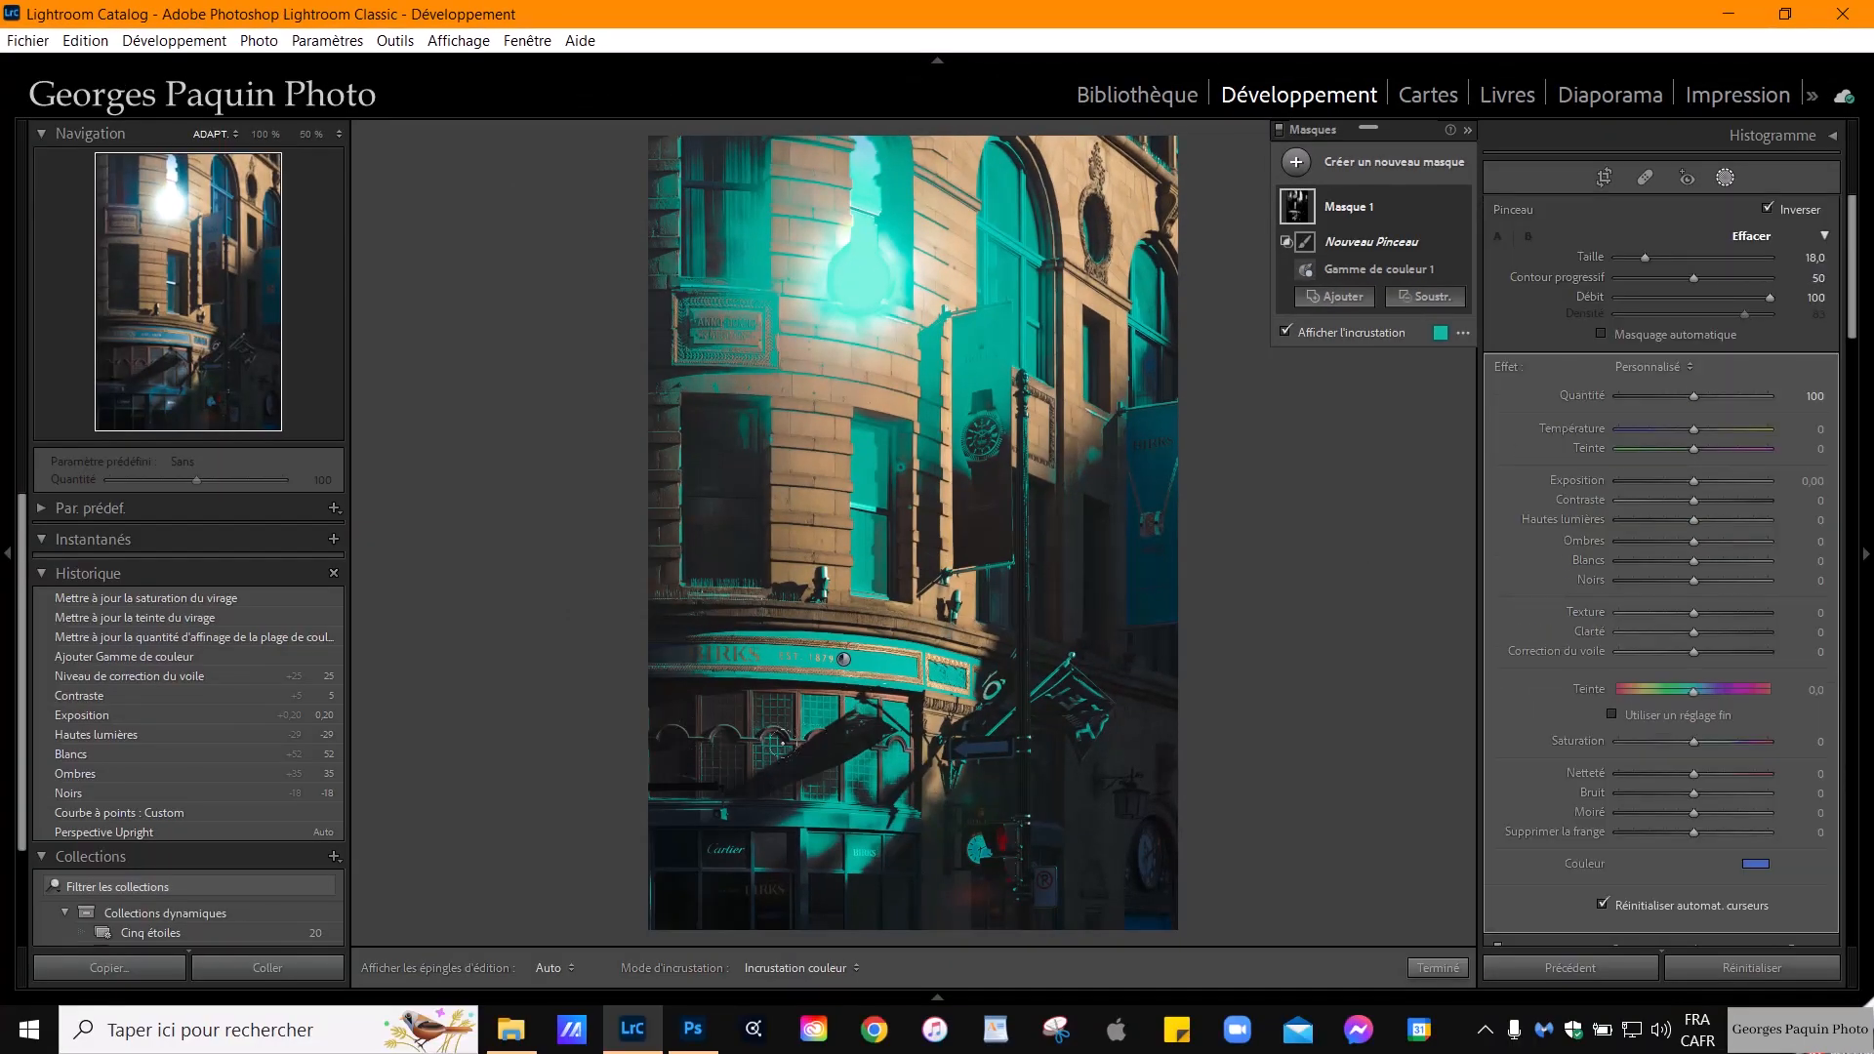
pyautogui.press('h')
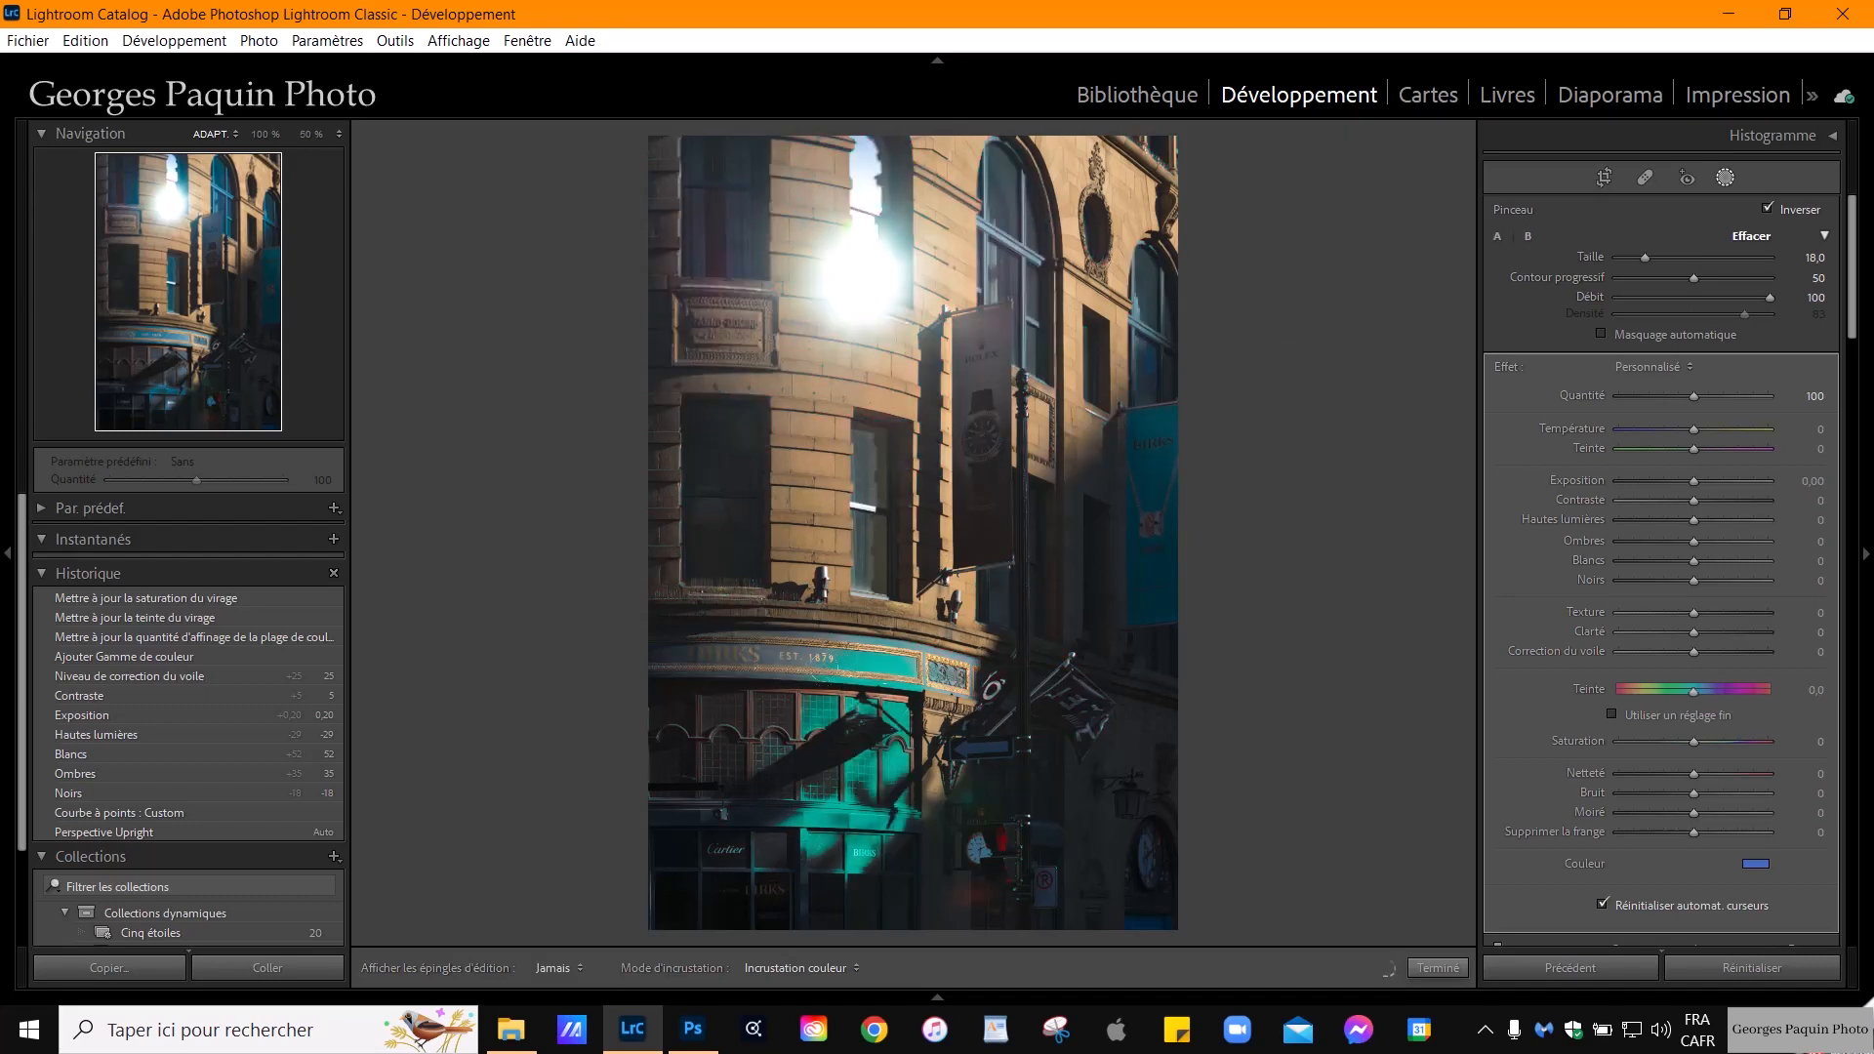
pyautogui.moveTo(803, 627); pyautogui.dragTo(632, 620)
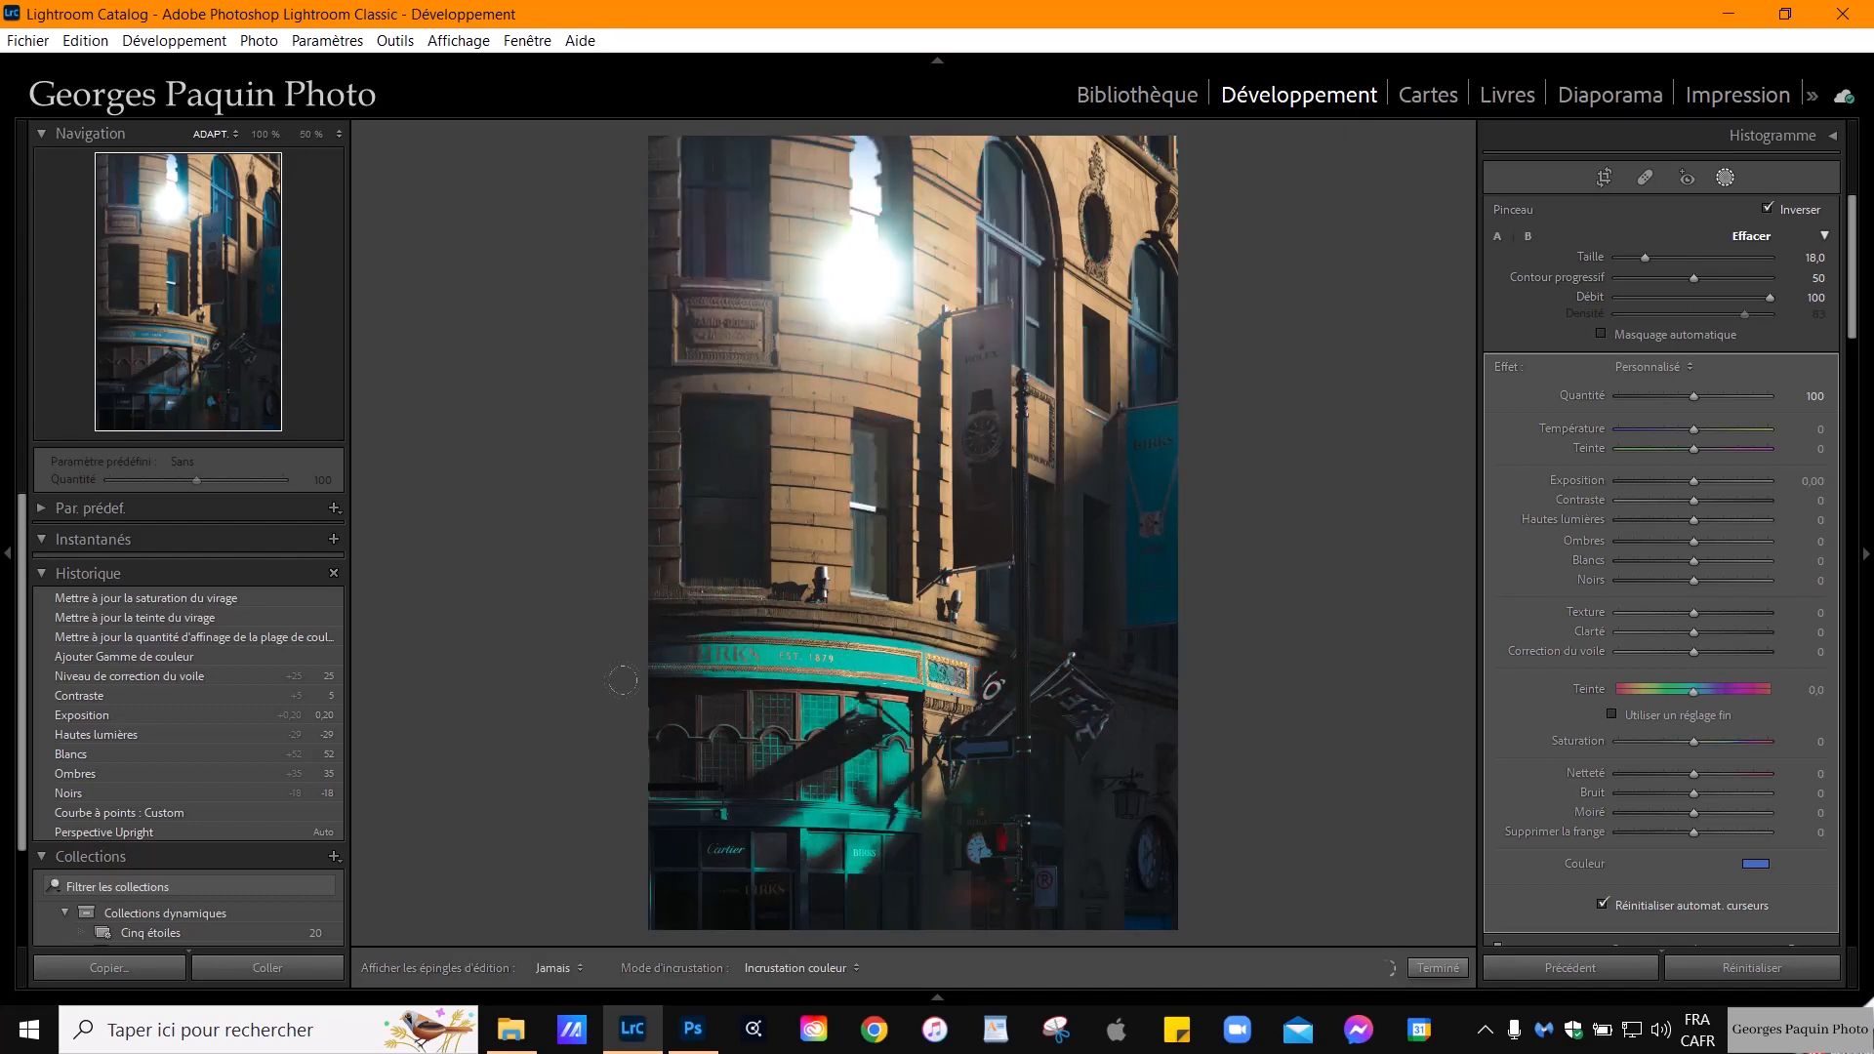
pyautogui.press('h')
pyautogui.moveTo(961, 672); pyautogui.dragTo(689, 637)
pyautogui.moveTo(896, 866)
pyautogui.mouseDown()
pyautogui.moveTo(856, 719)
pyautogui.moveTo(804, 883)
pyautogui.moveTo(728, 735)
pyautogui.moveTo(639, 792)
pyautogui.mouseUp()
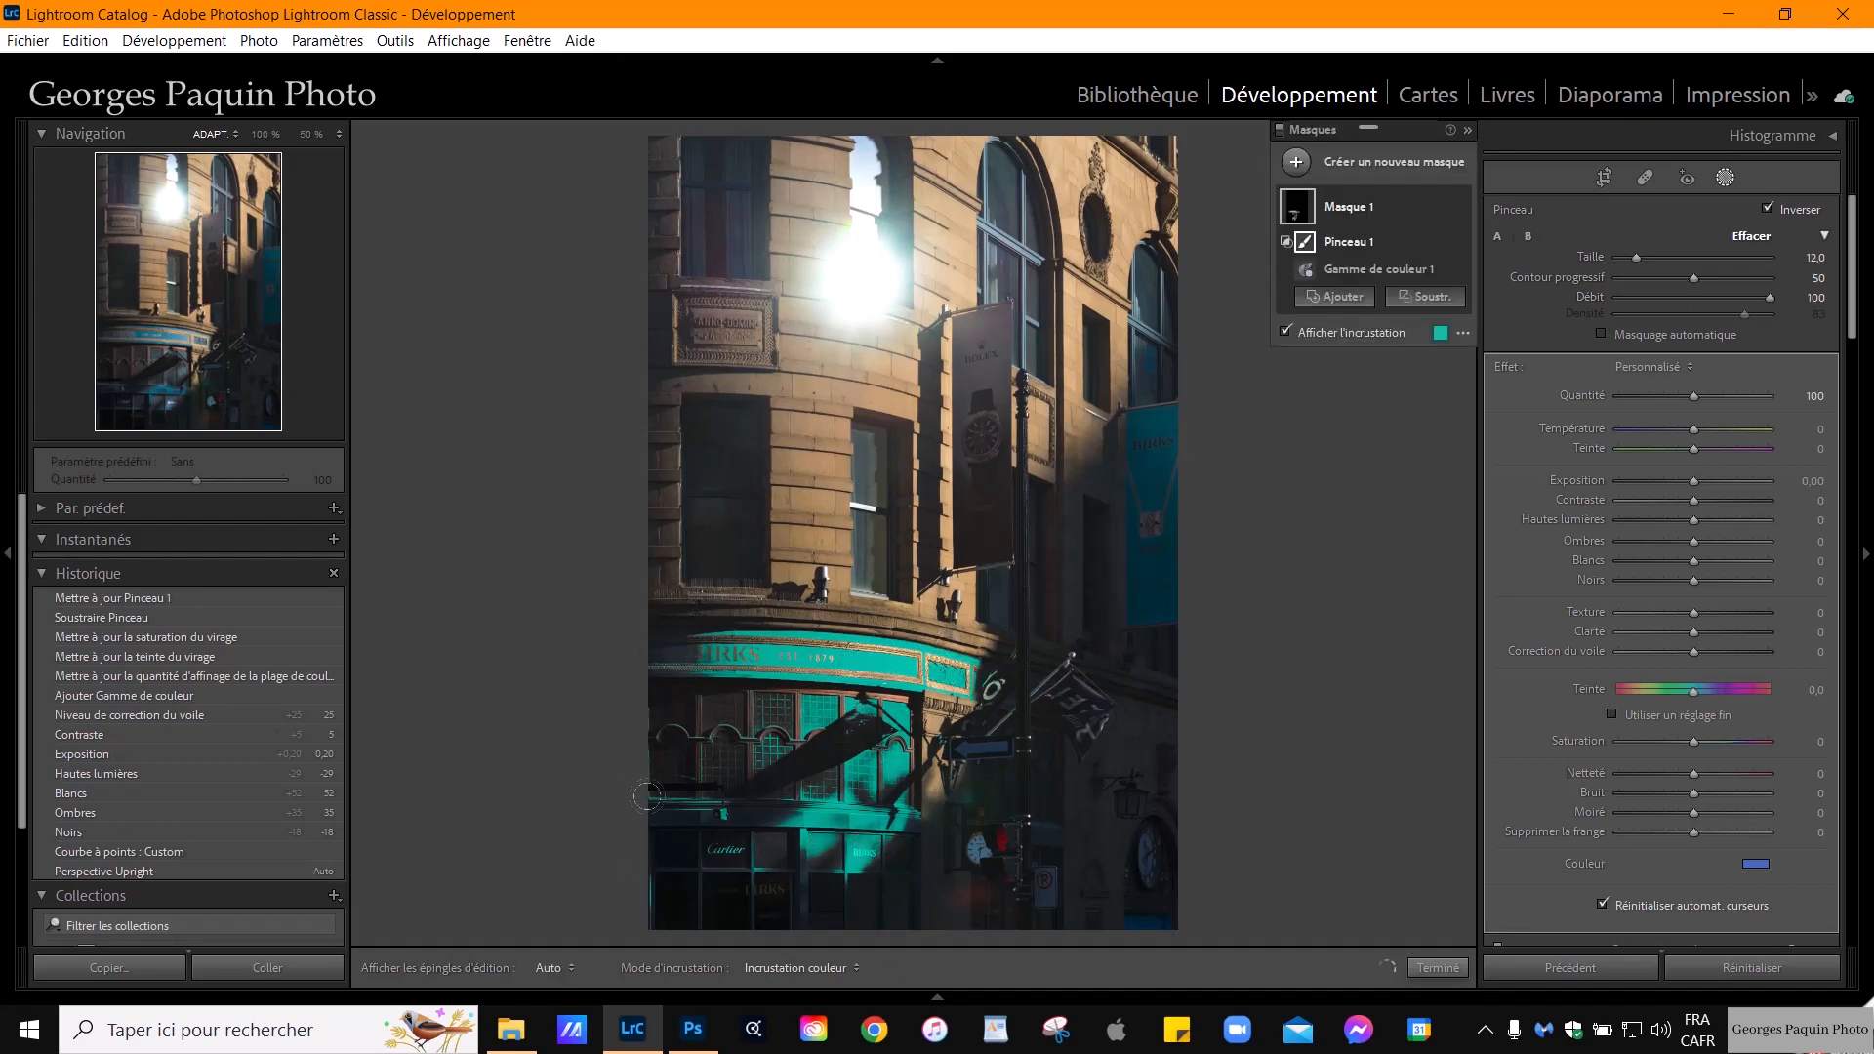
pyautogui.click(1357, 335)
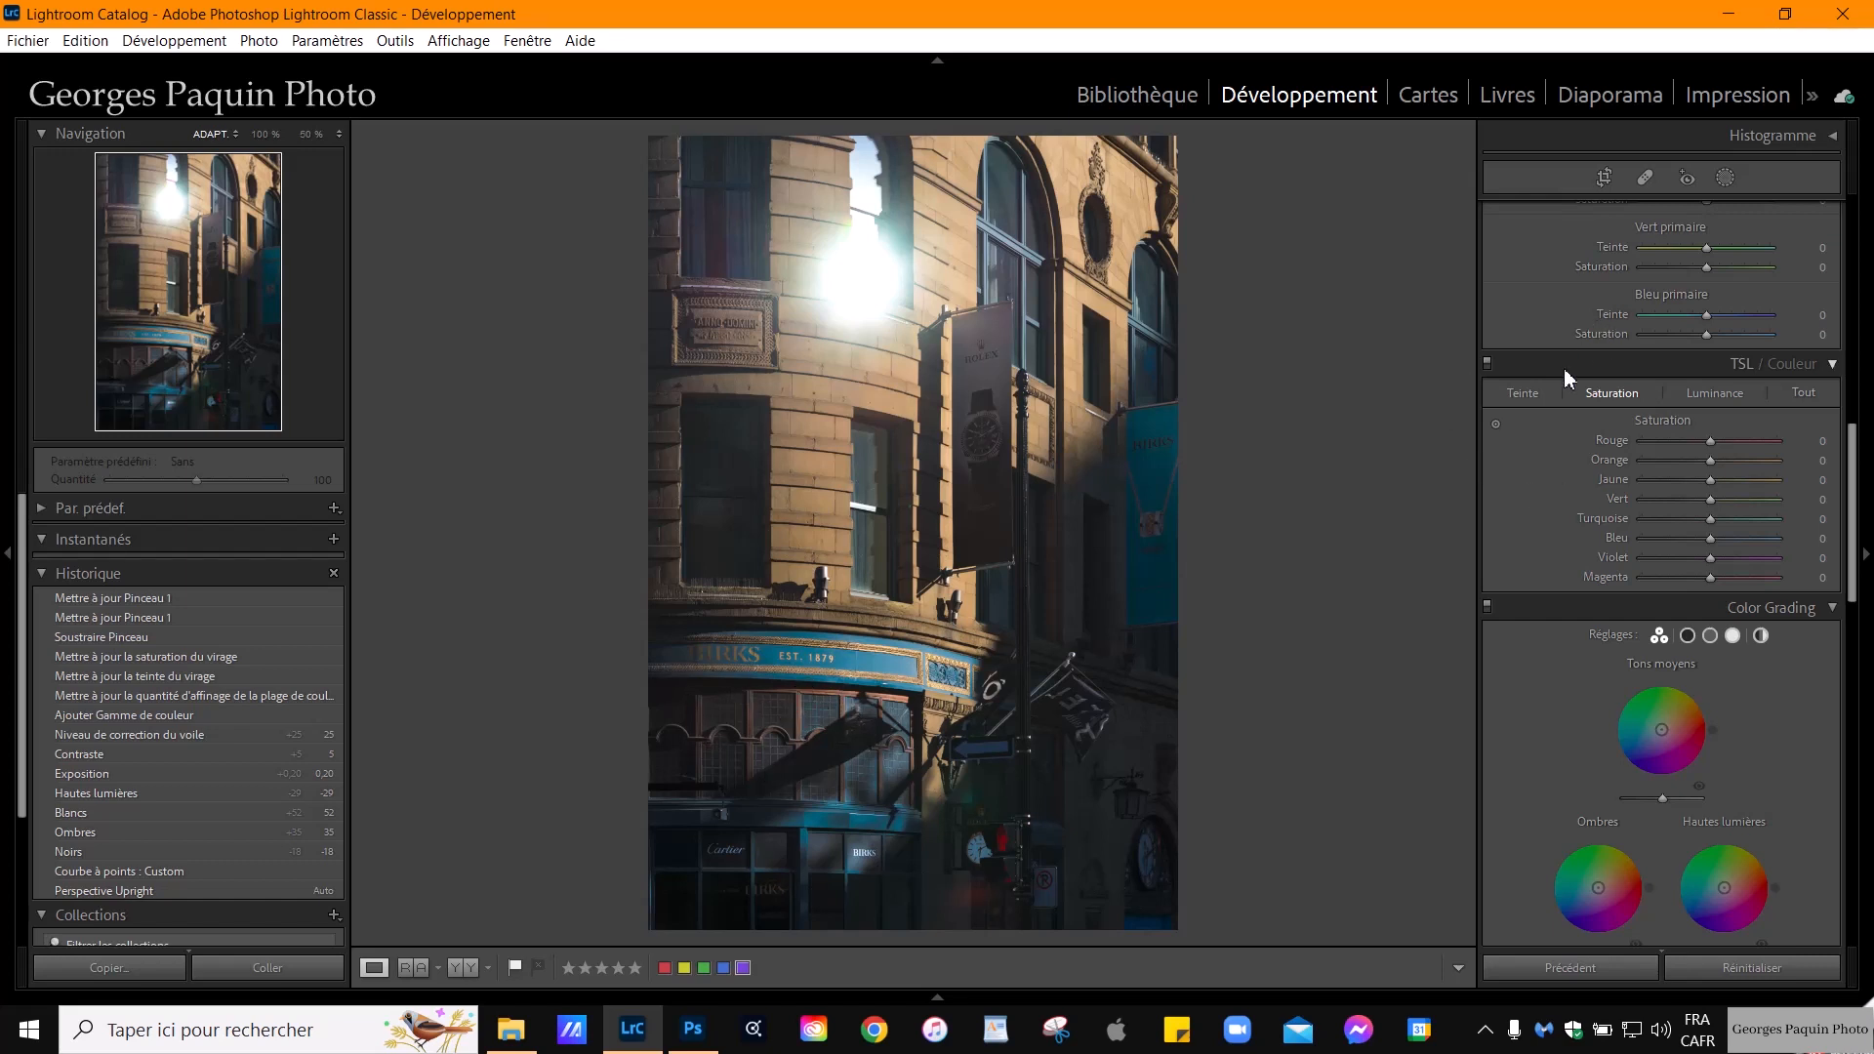
# Reopen Masque 1 to check which areas it covers, and close masking
pyautogui.scroll(5, 1571, 371)
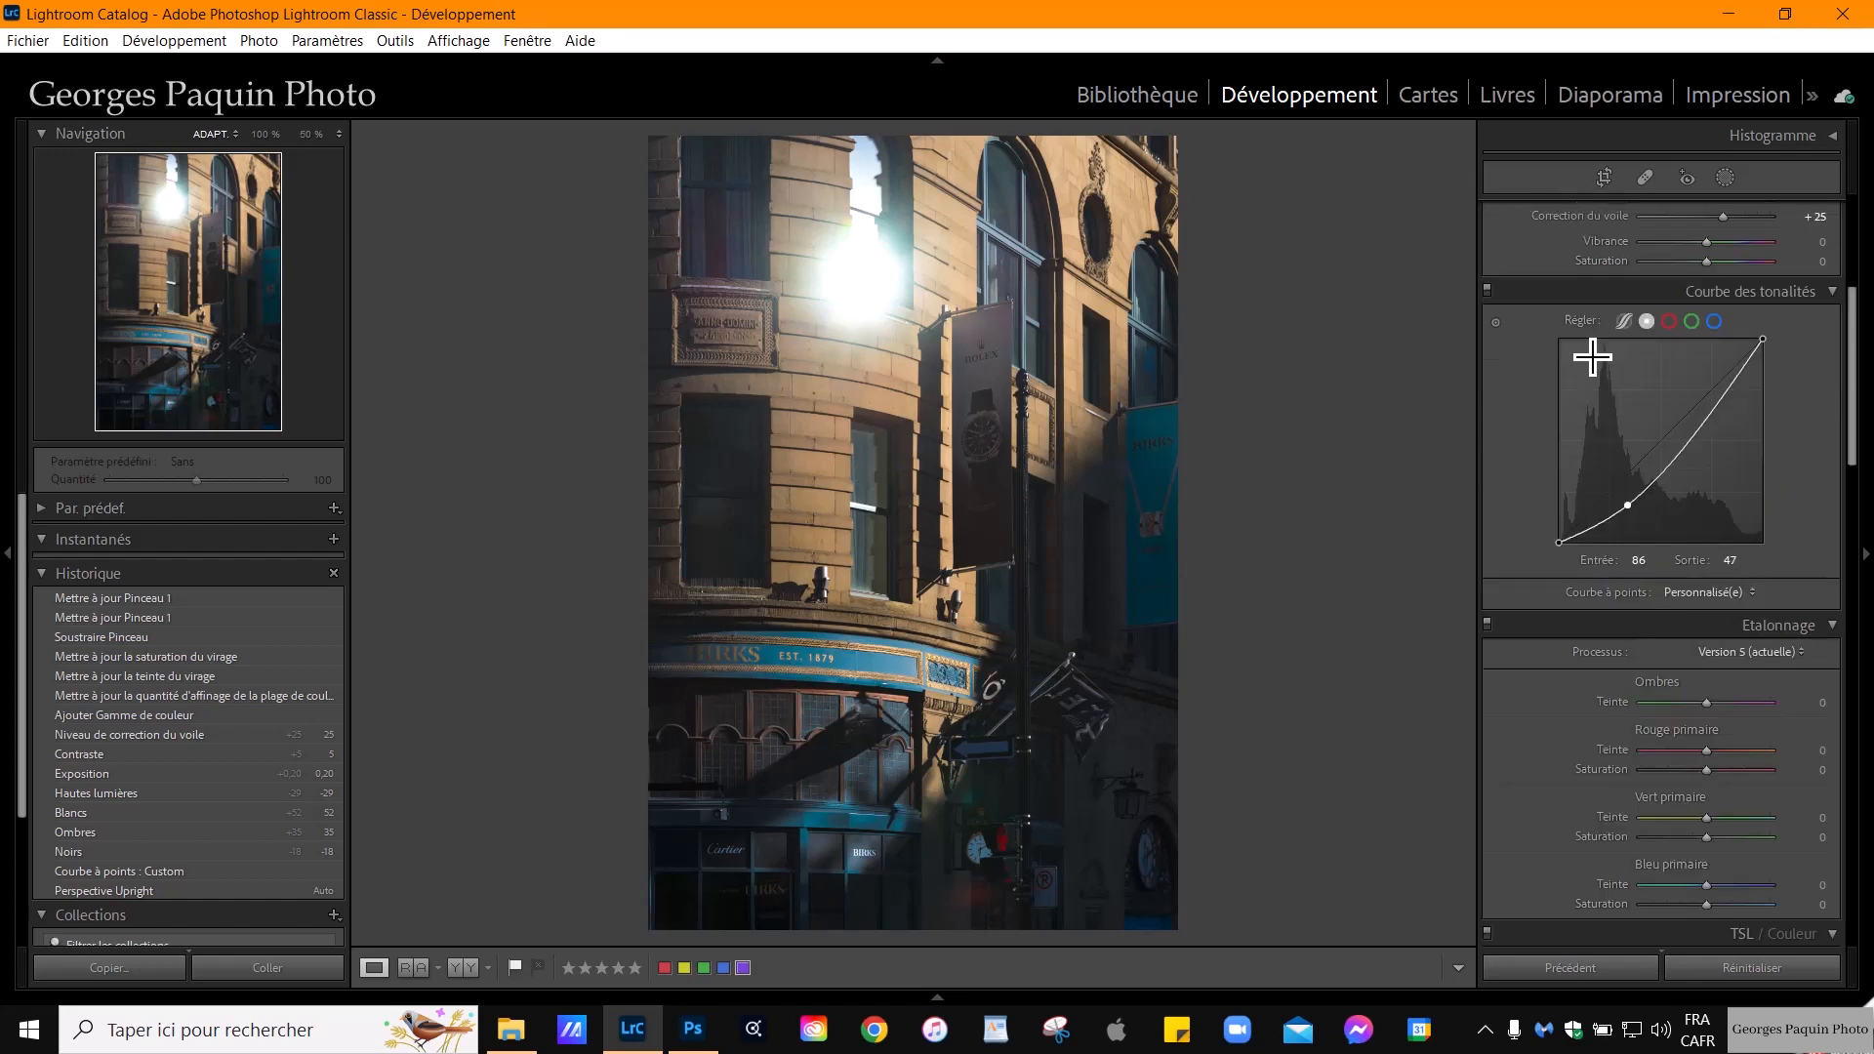
pyautogui.click(1725, 176)
pyautogui.click(1299, 209)
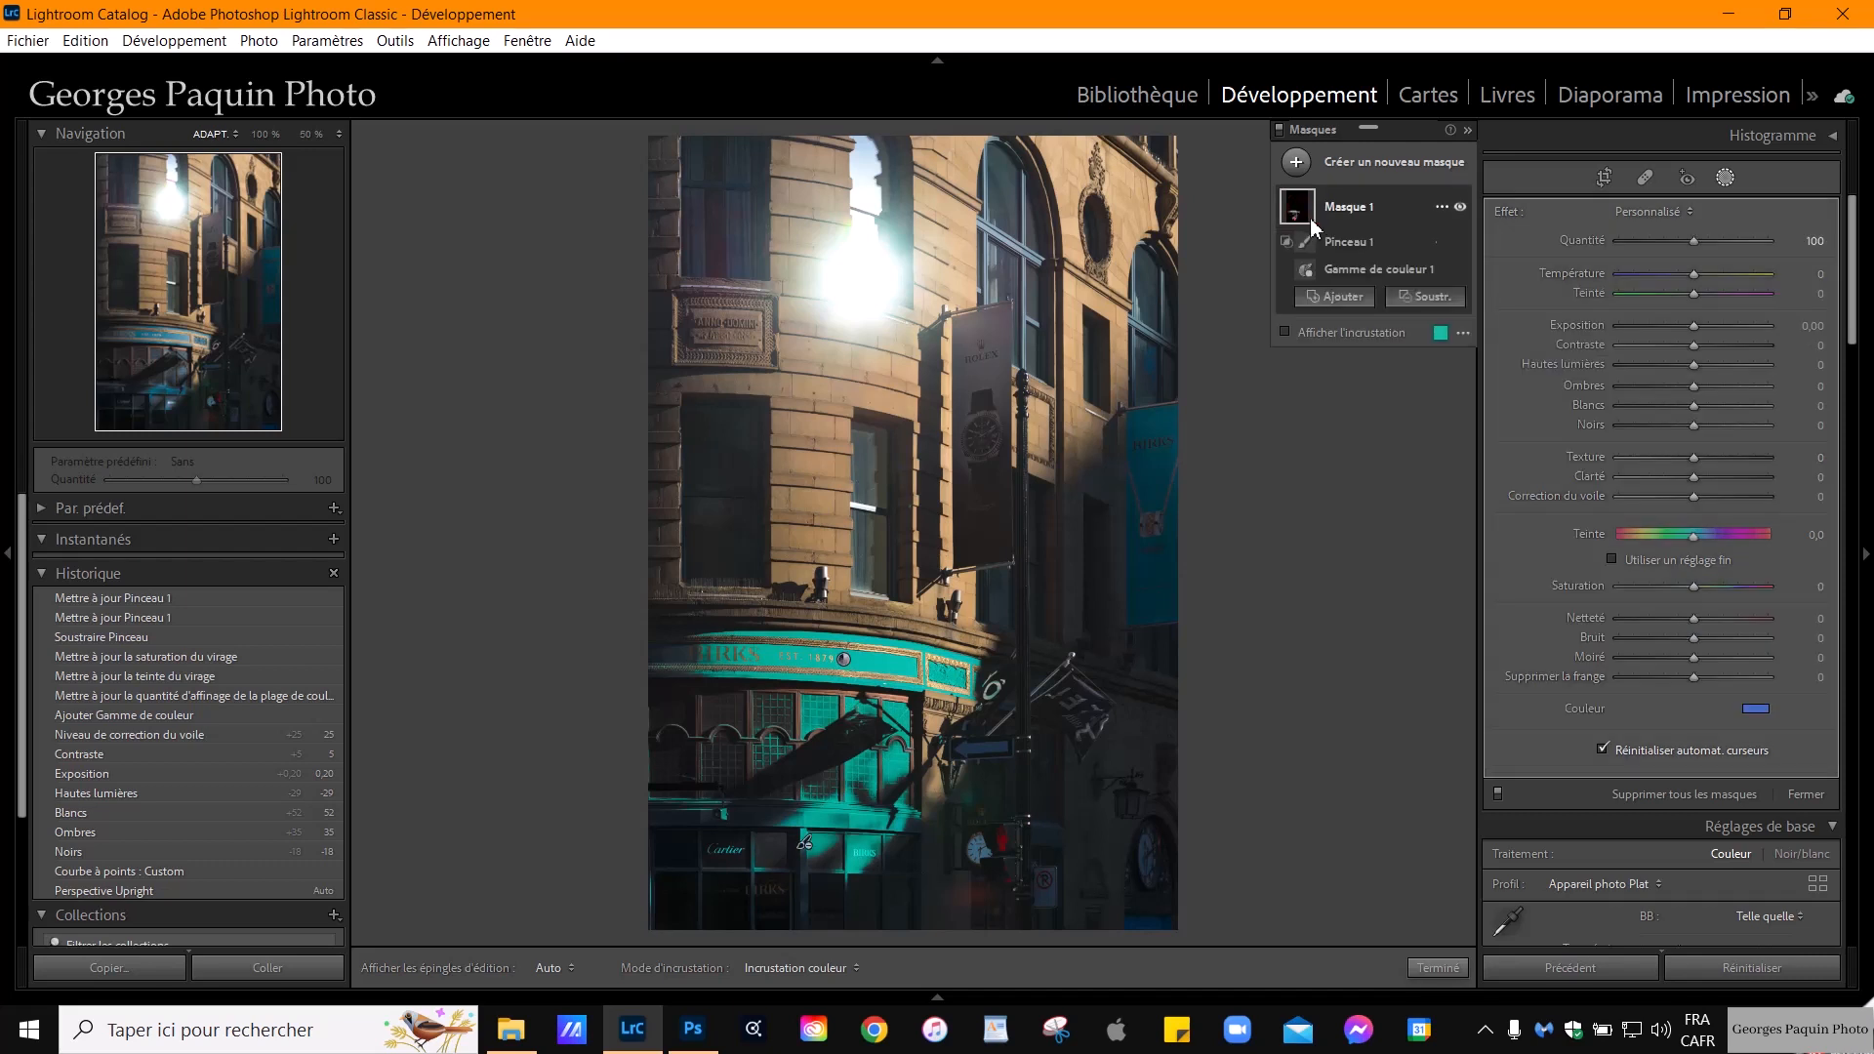
pyautogui.click(1444, 968)
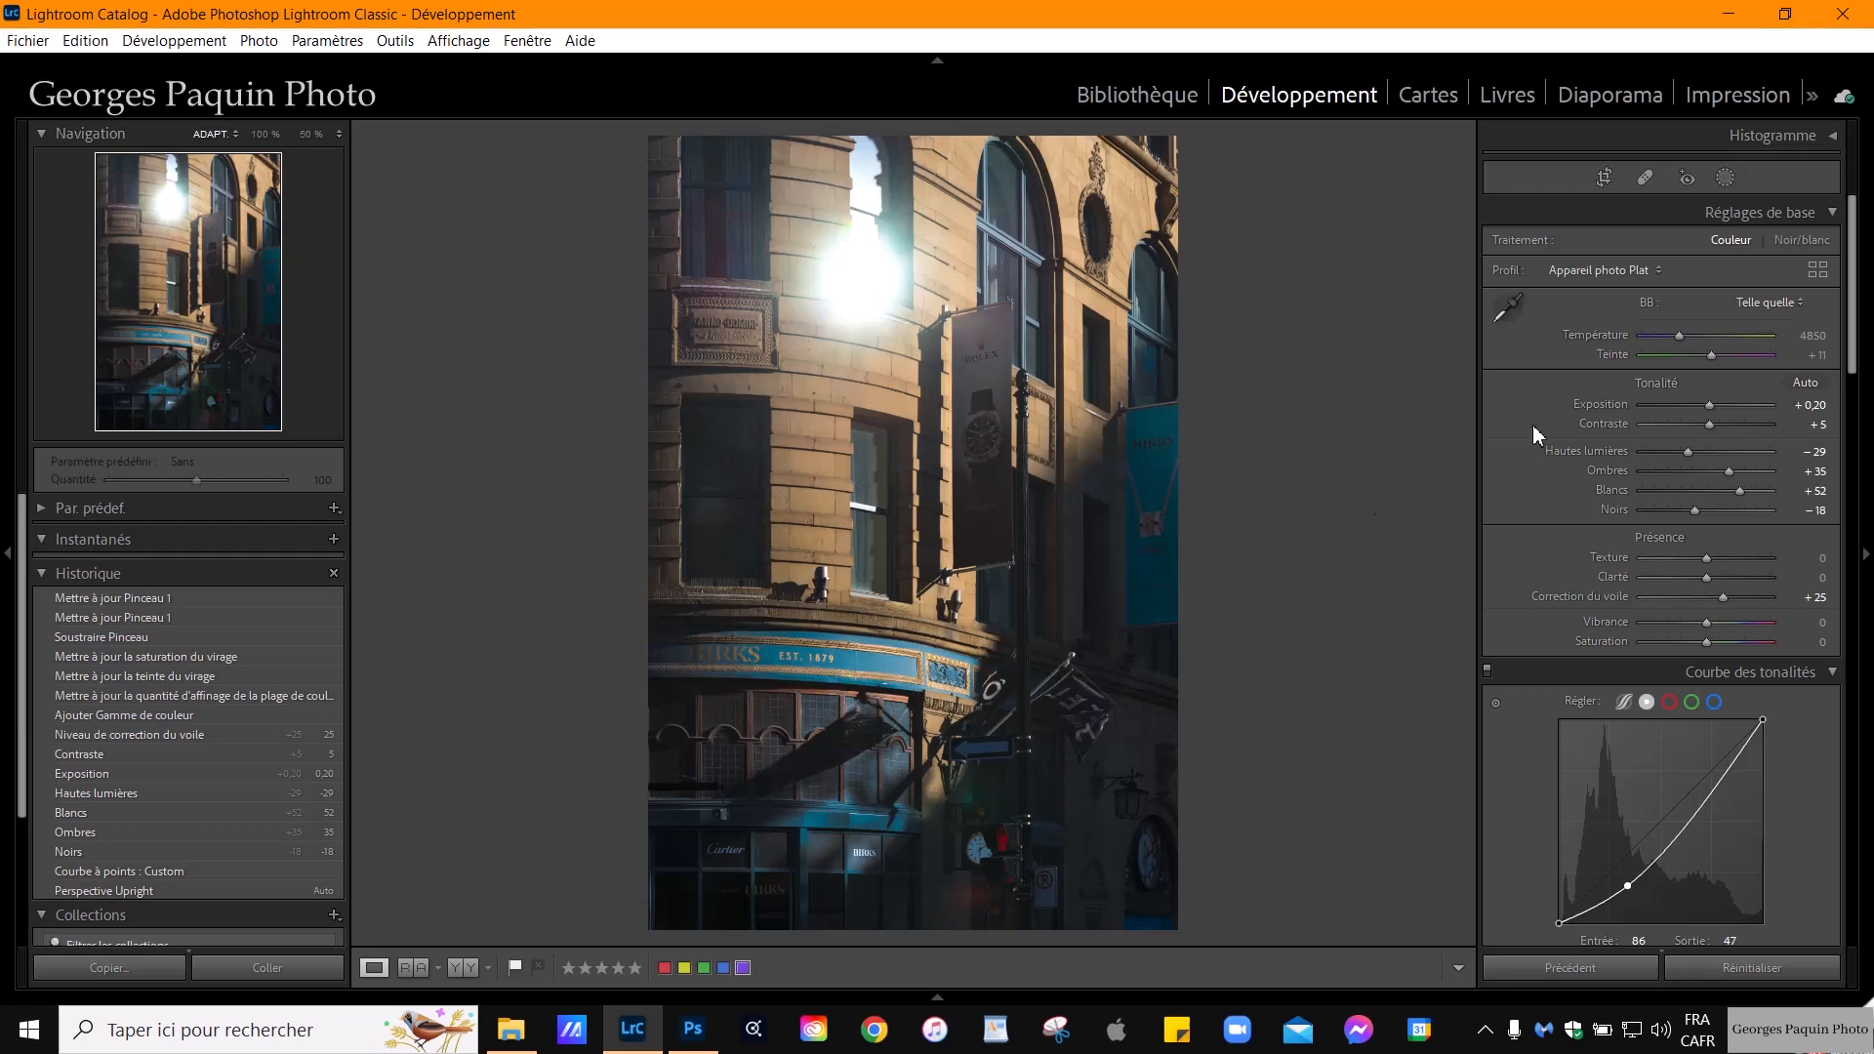
# Colour grade the shadows with hue 278, saturation 15 and luminance -11
pyautogui.scroll(-8, 1515, 462)
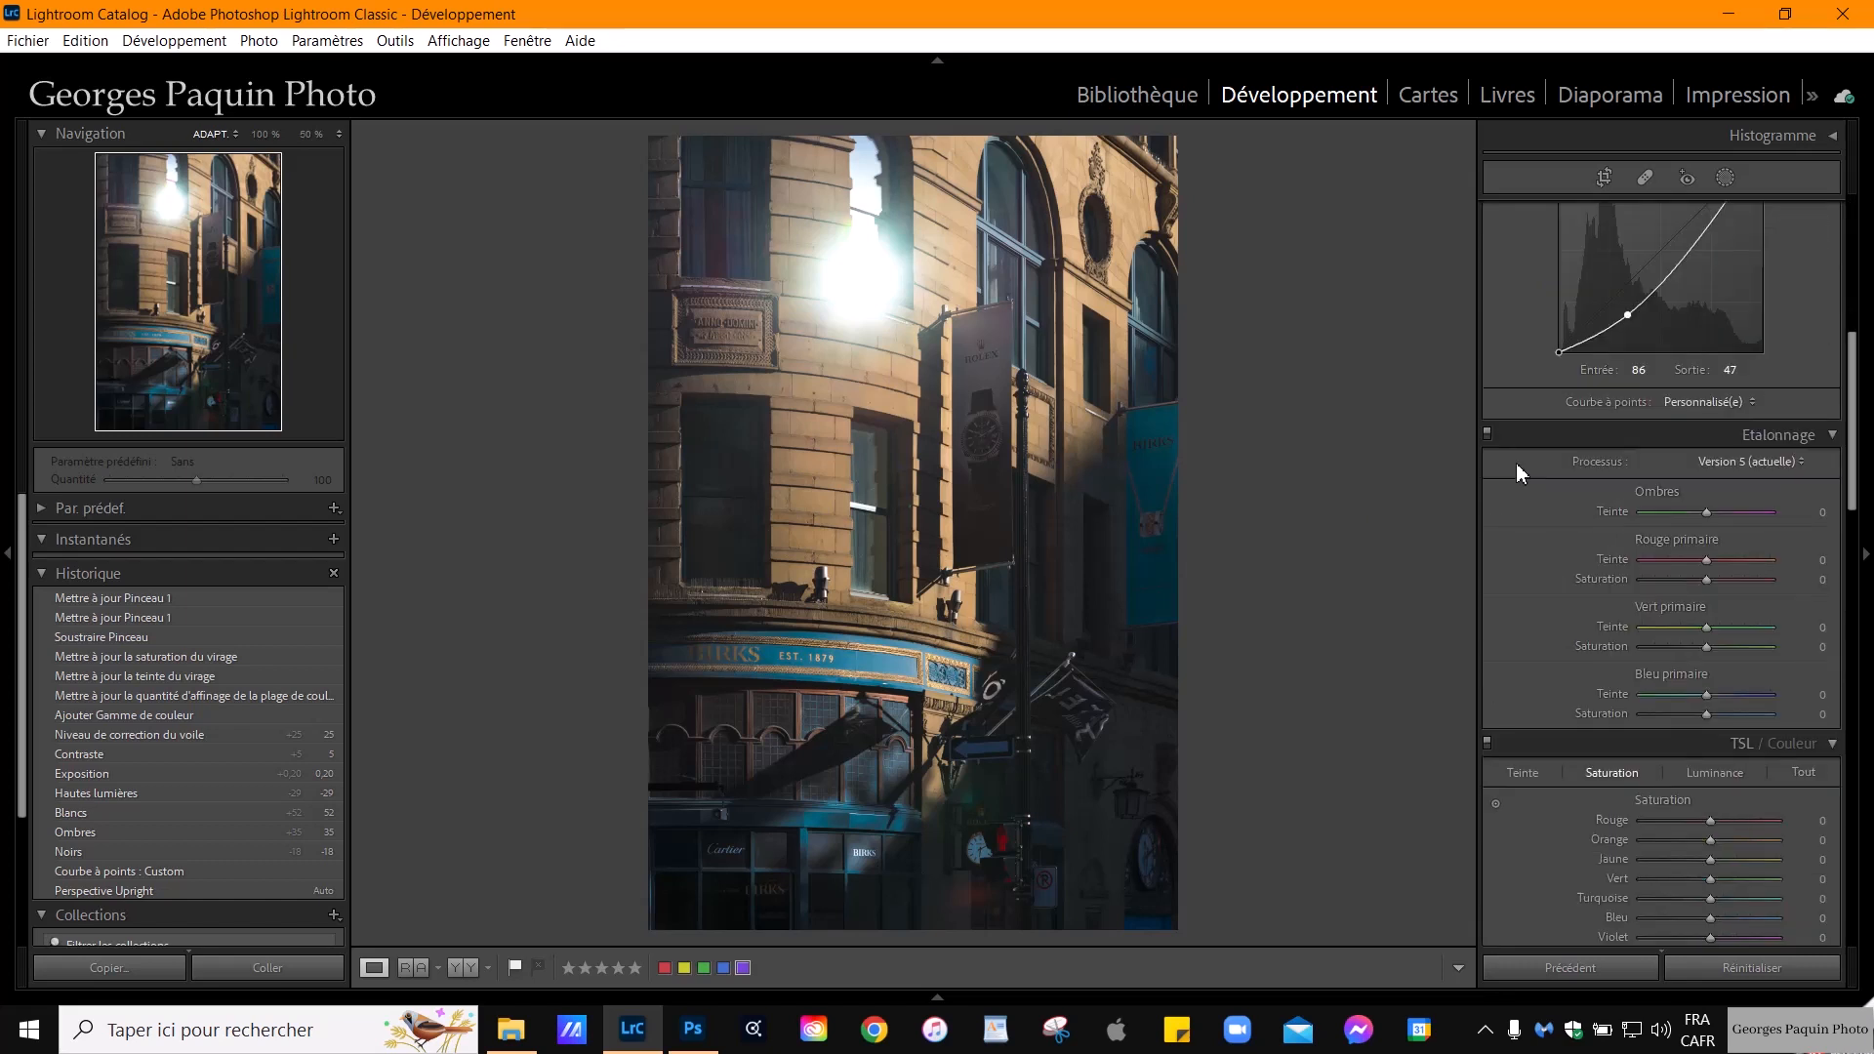
pyautogui.scroll(-3, 1518, 473)
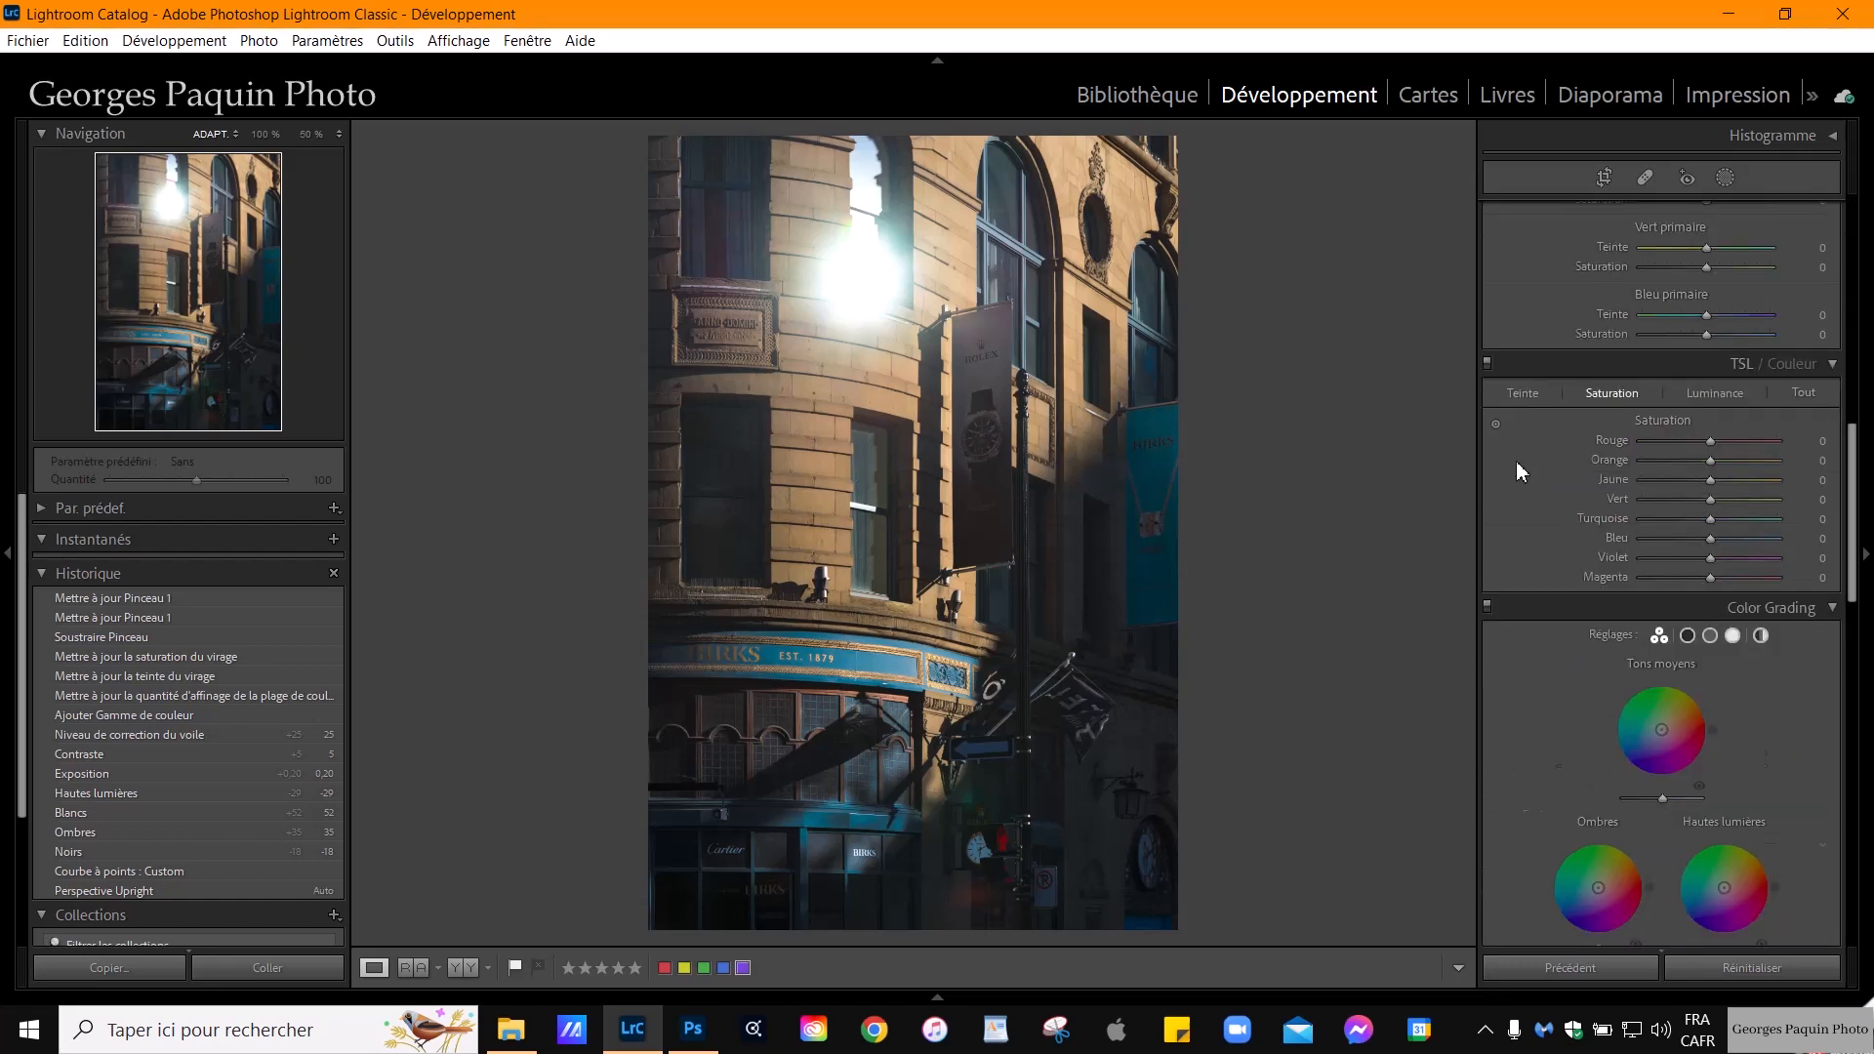
pyautogui.scroll(-3, 1518, 473)
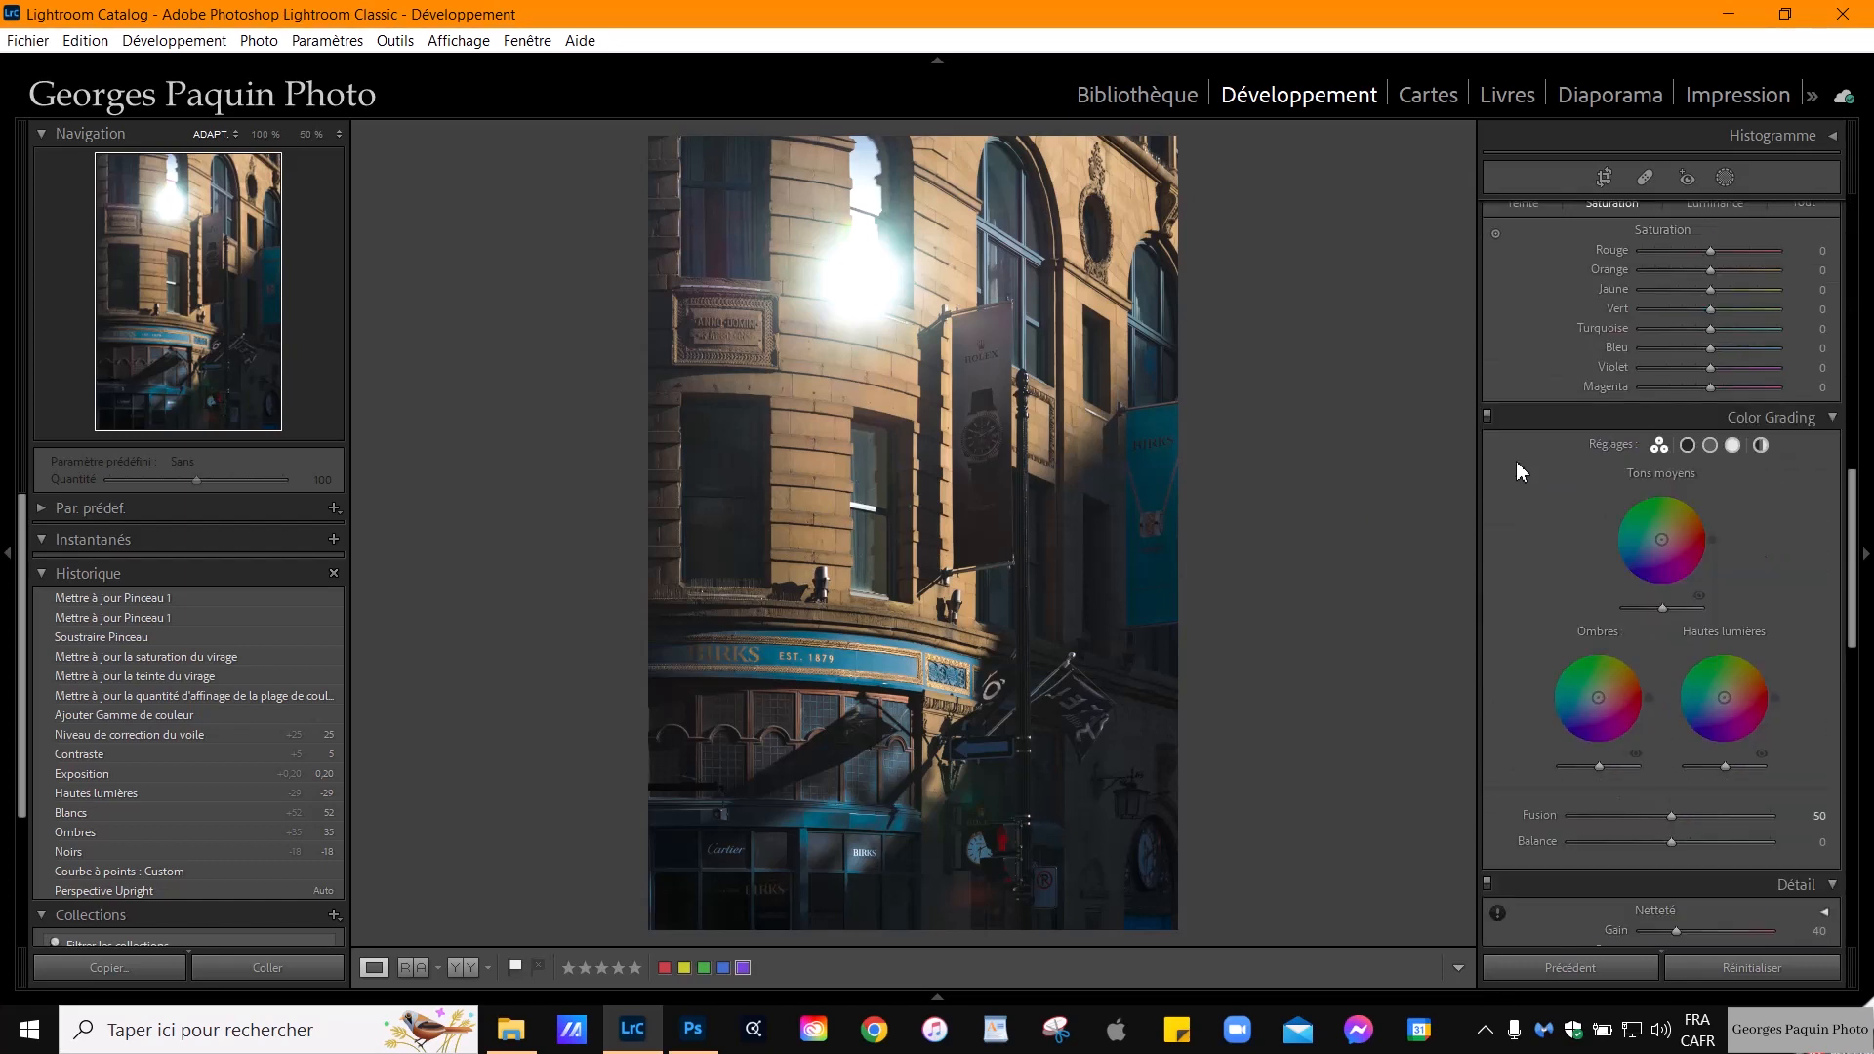
pyautogui.click(1687, 446)
pyautogui.moveTo(1669, 593); pyautogui.dragTo(1663, 593)
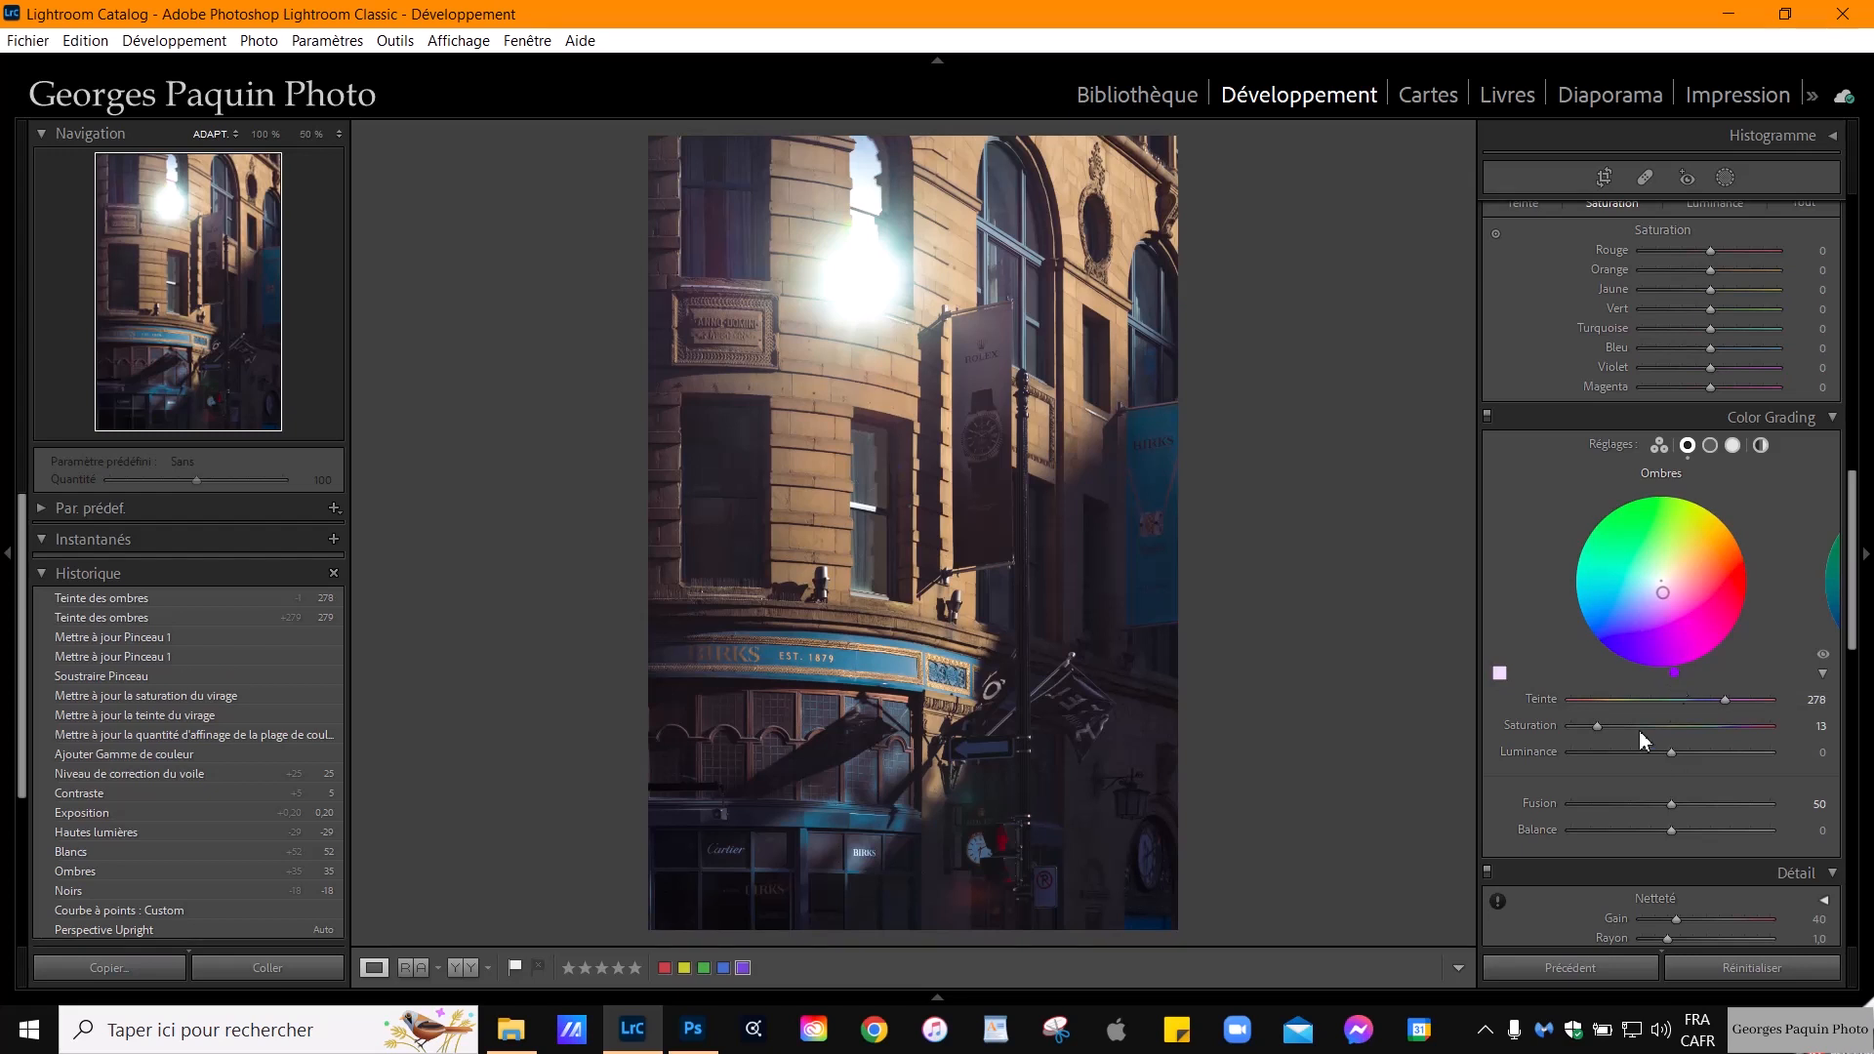
pyautogui.moveTo(1597, 727); pyautogui.dragTo(1587, 738)
pyautogui.moveTo(1671, 751); pyautogui.dragTo(1601, 729)
# Colour grade the midtones with hue 34, saturation 20 and luminance +35
pyautogui.click(1710, 447)
pyautogui.moveTo(1663, 591); pyautogui.dragTo(1676, 571)
pyautogui.moveTo(1597, 726); pyautogui.dragTo(1710, 780)
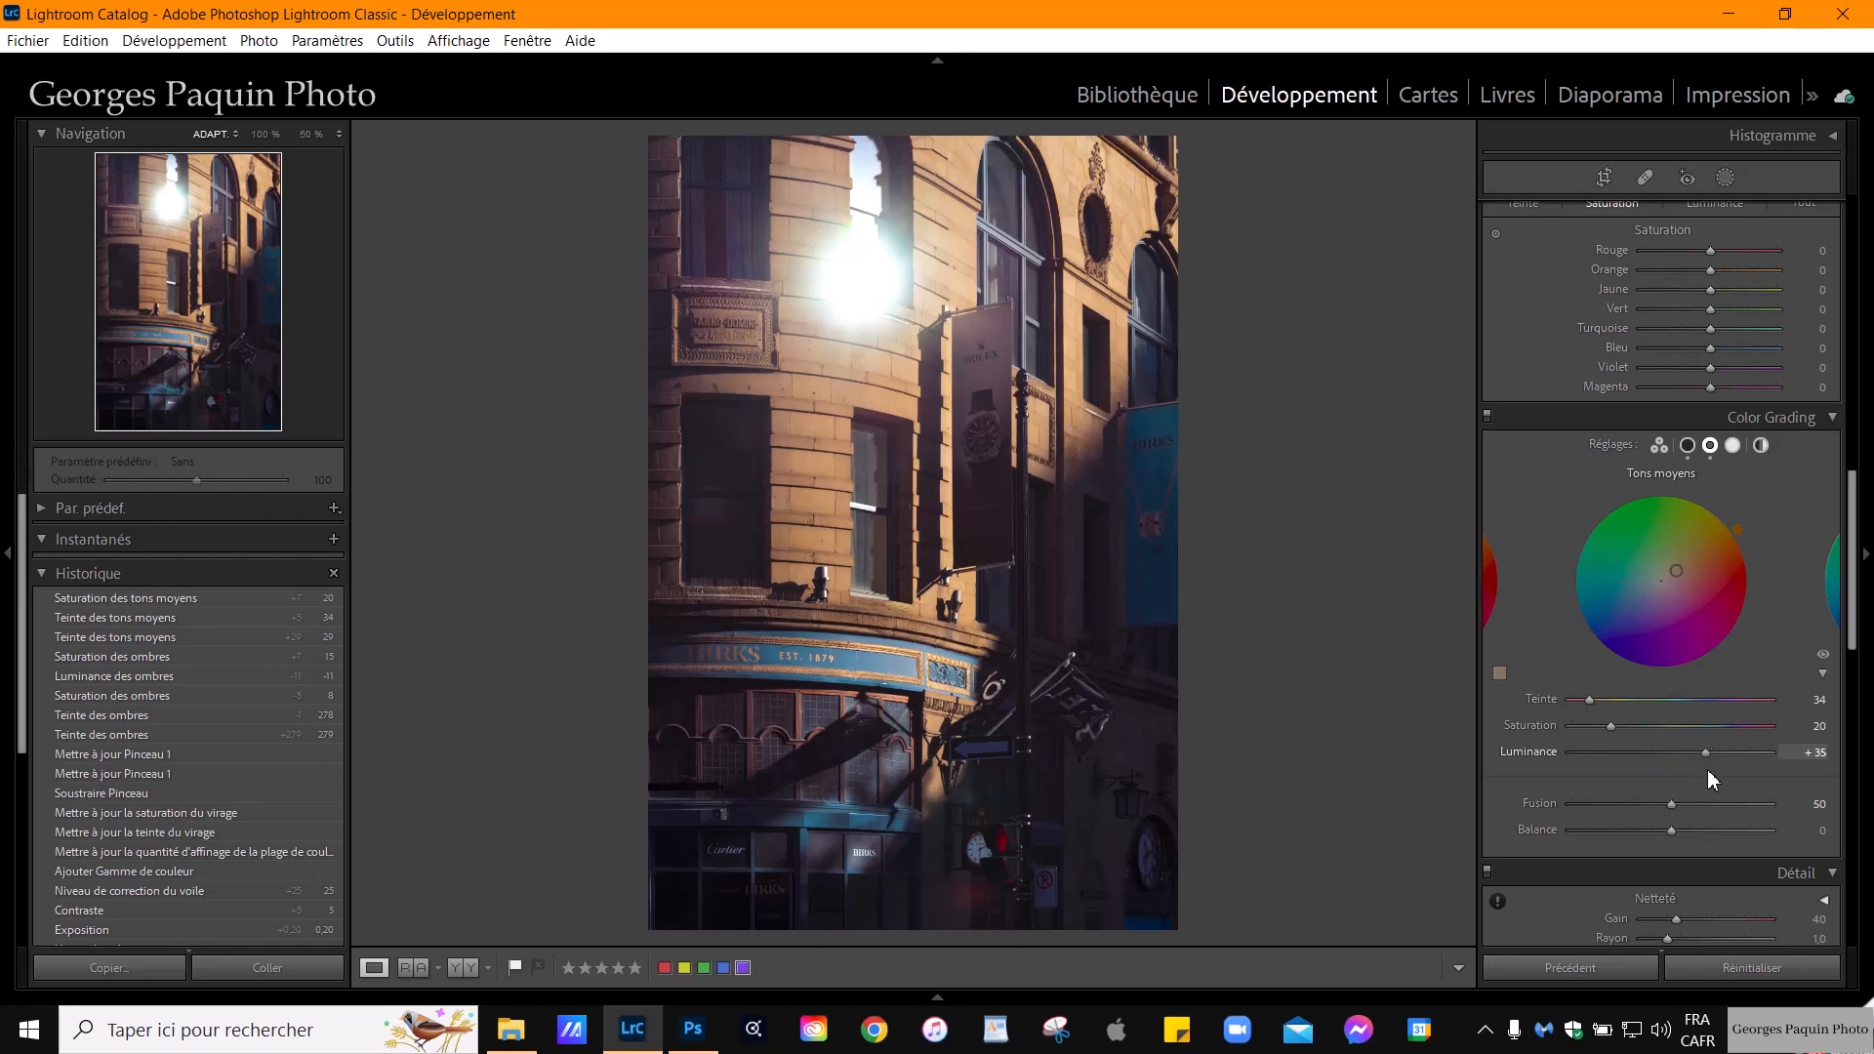
# Colour grade the highlights with hue 176, saturation 8 and luminance +14
pyautogui.click(1733, 445)
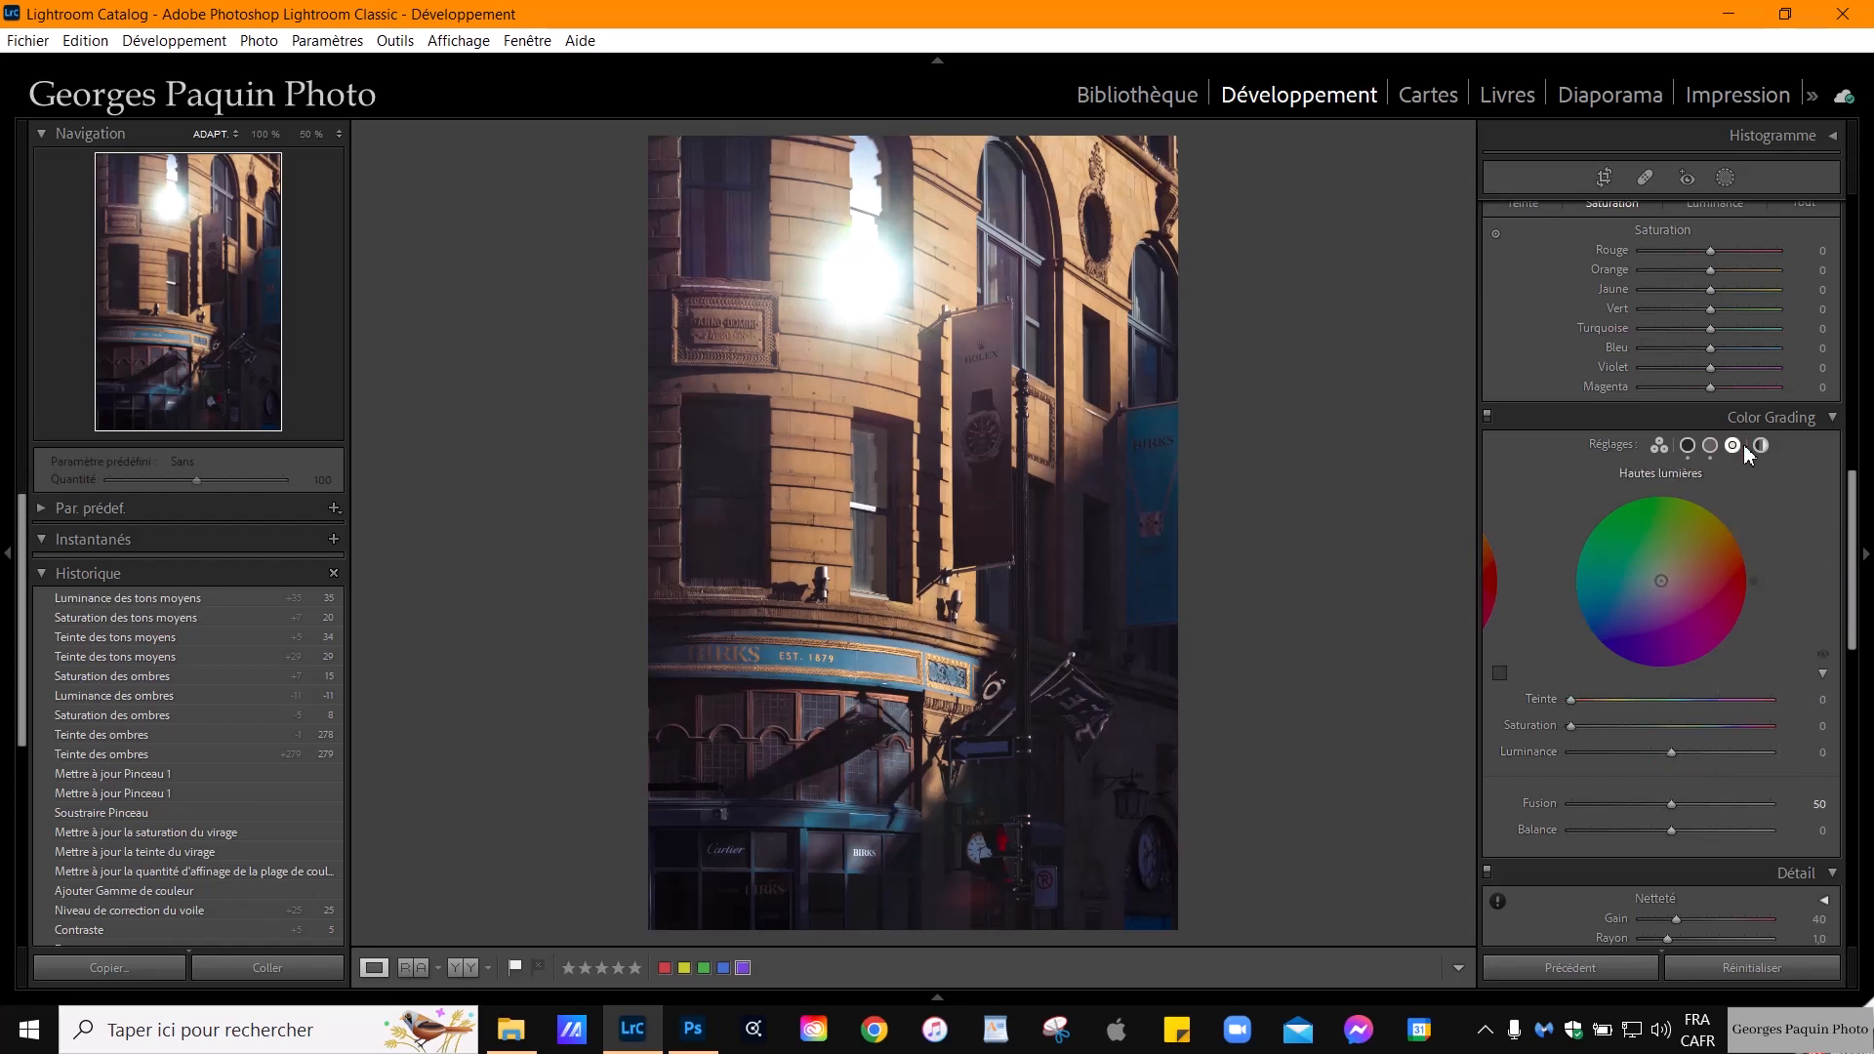
pyautogui.moveTo(1675, 566); pyautogui.dragTo(1654, 581)
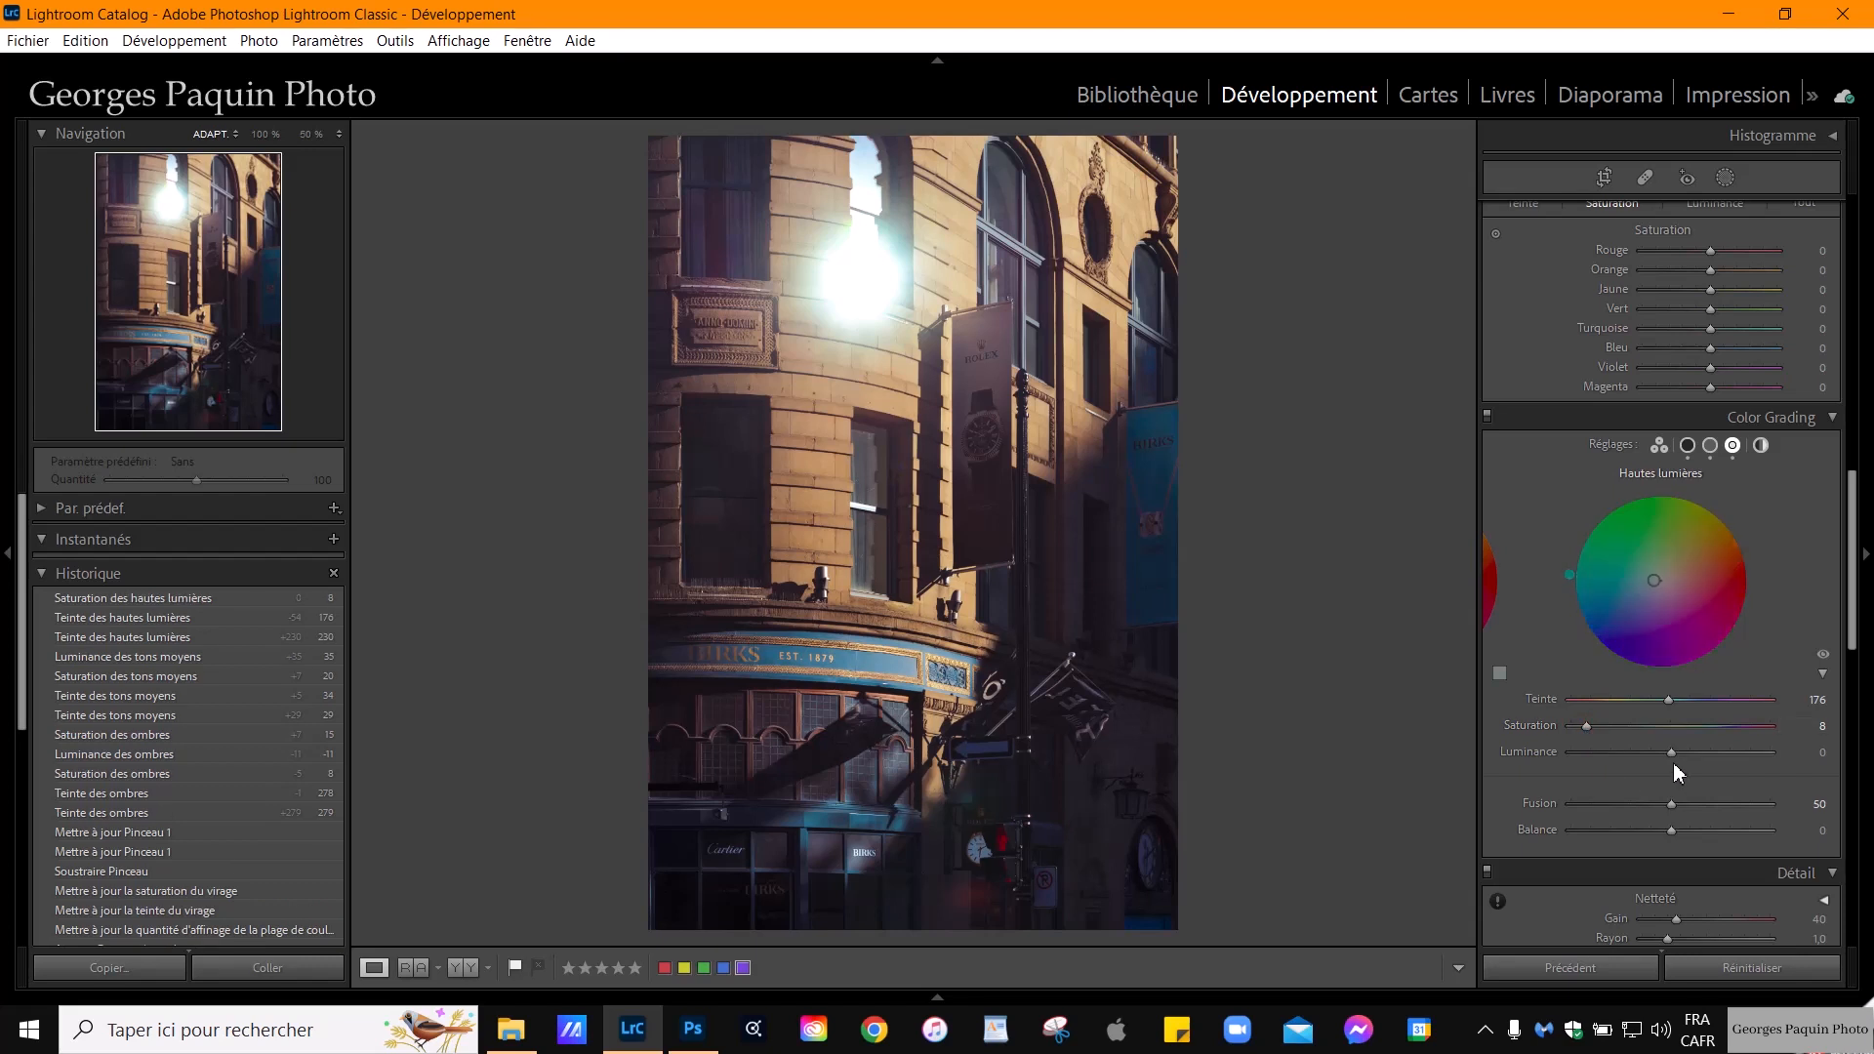
pyautogui.moveTo(1672, 767); pyautogui.dragTo(1689, 763)
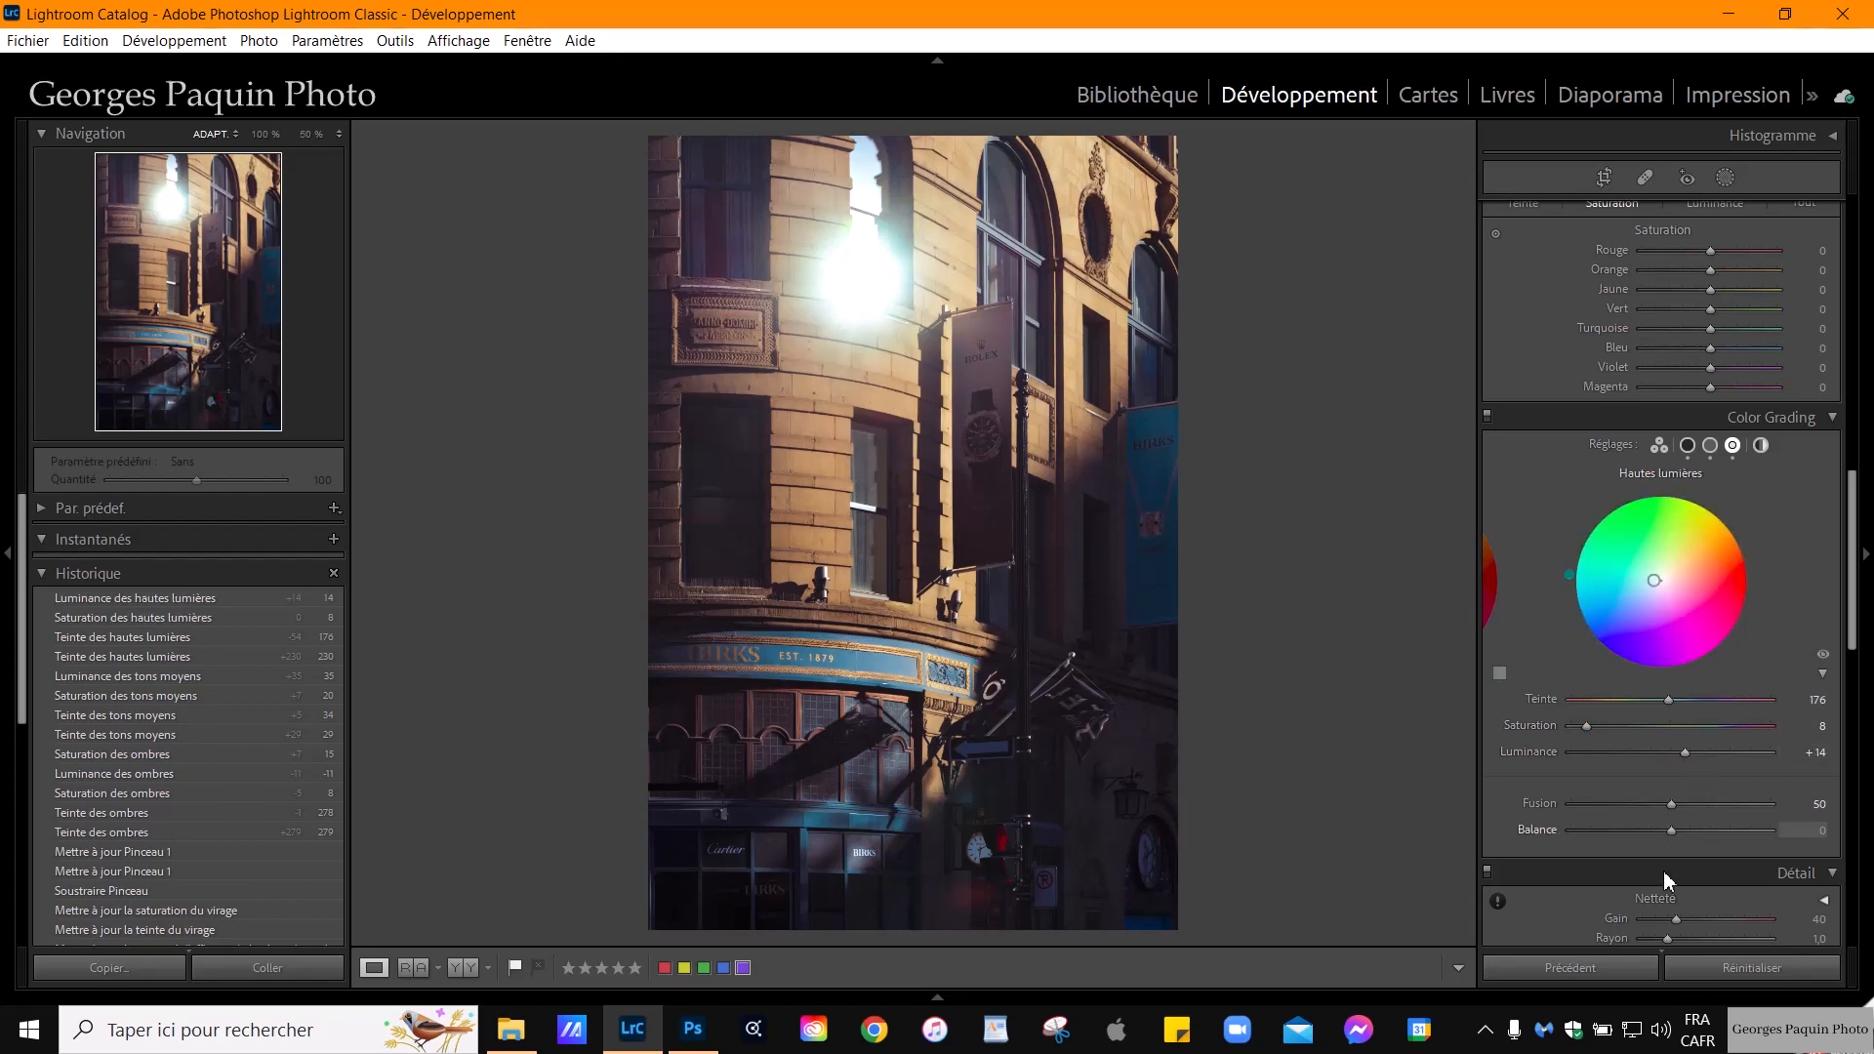
# Set the colour grading balance to -21 and the blending (Fusion) to 61
pyautogui.moveTo(1673, 831); pyautogui.dragTo(1654, 861)
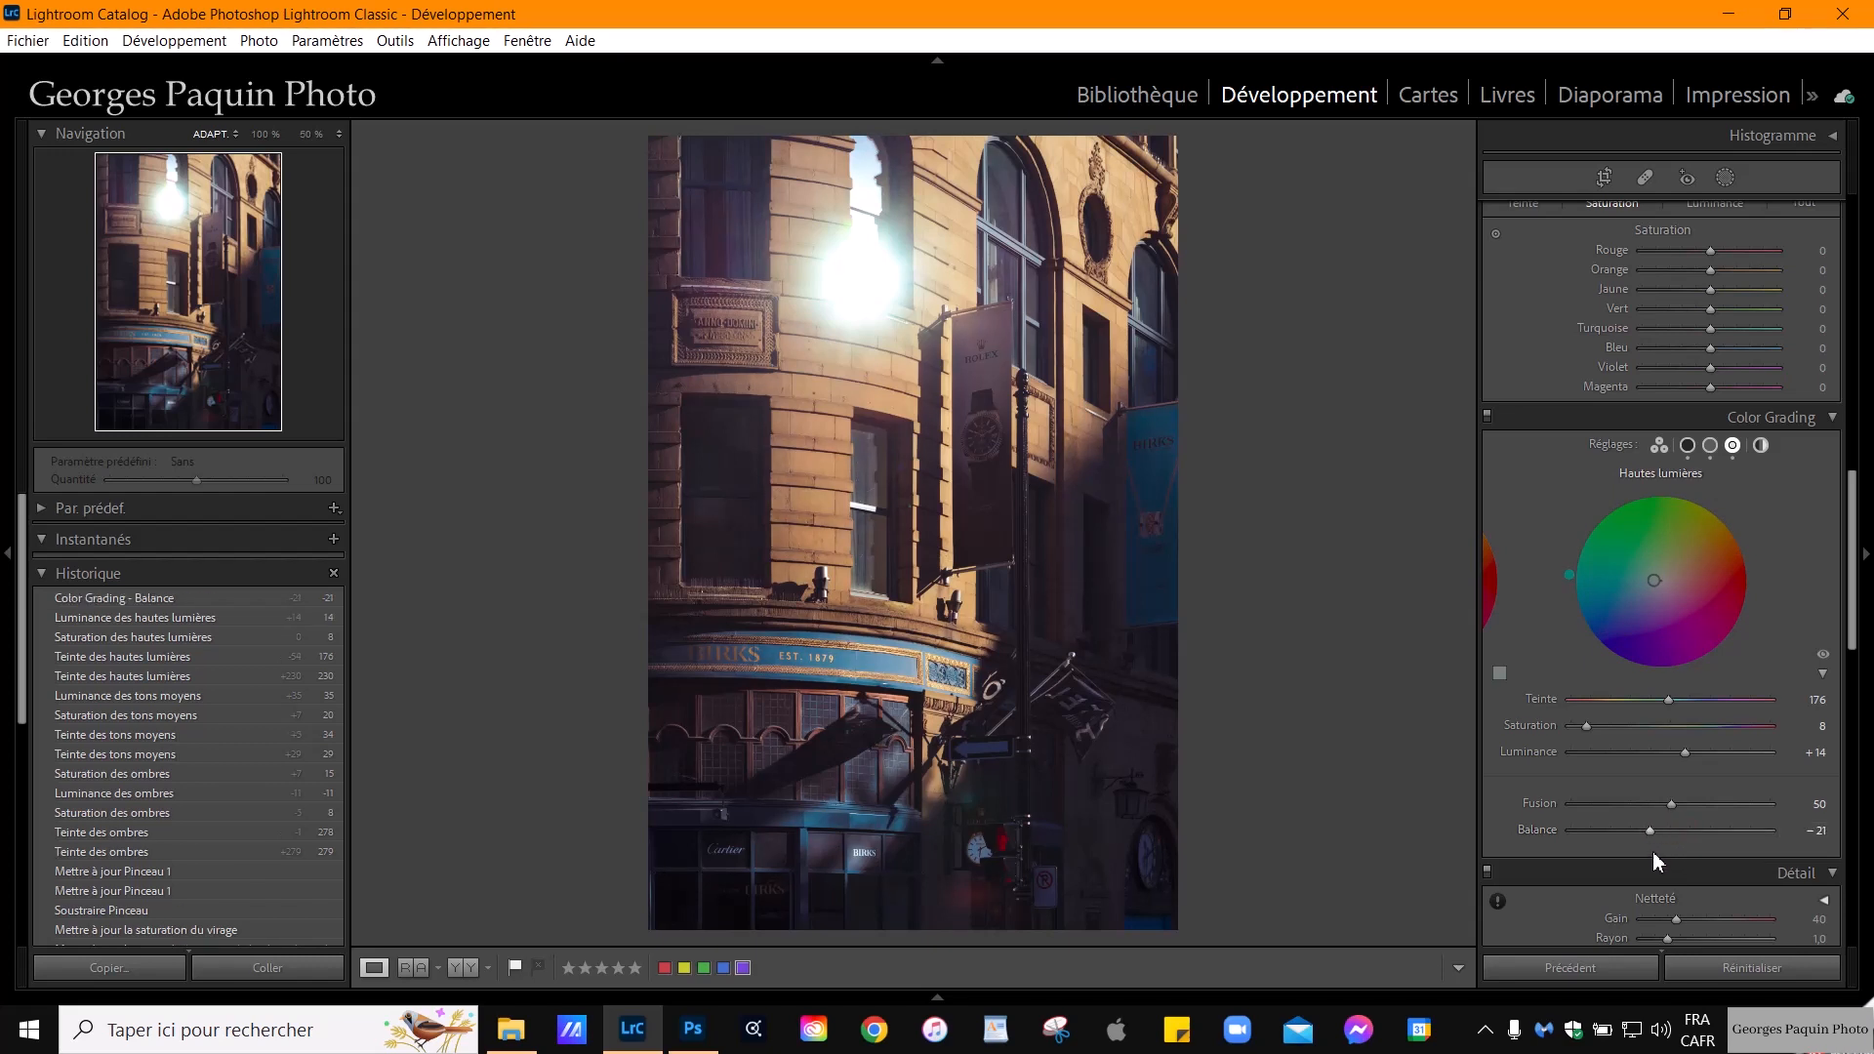
pyautogui.click(1688, 445)
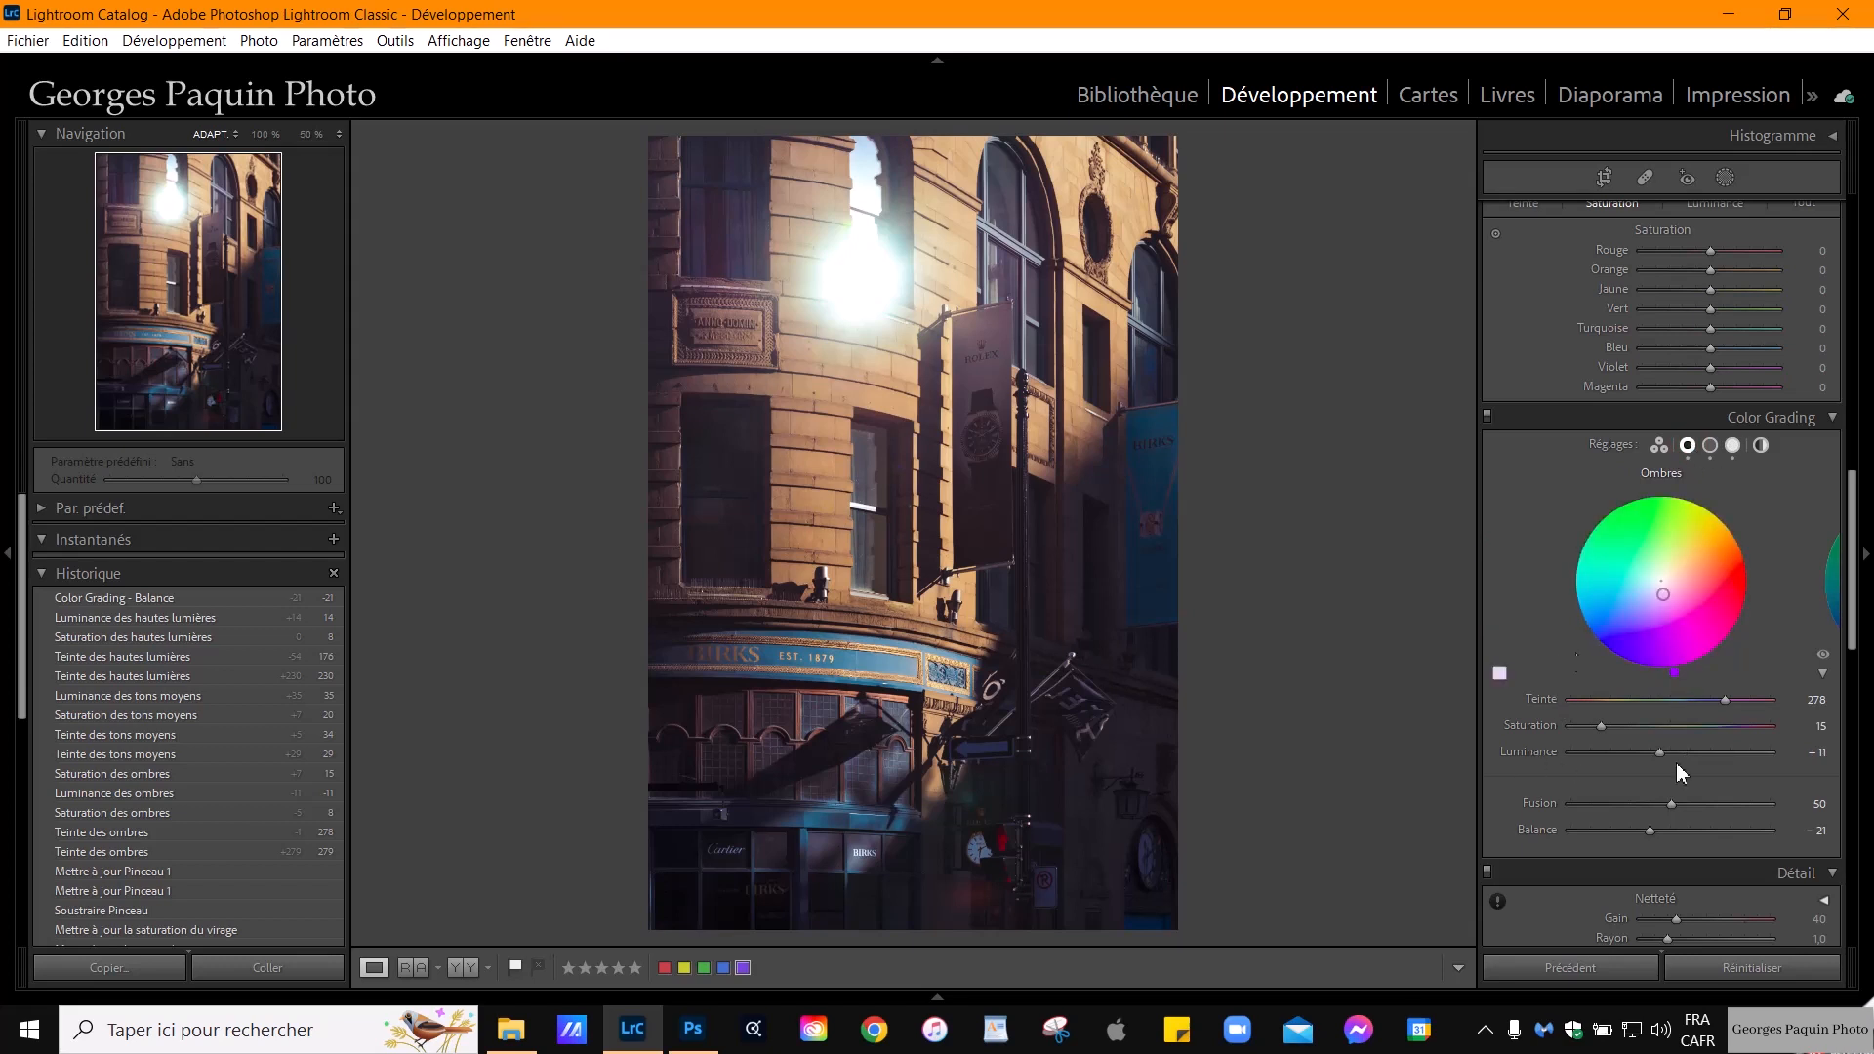
pyautogui.moveTo(1672, 801); pyautogui.dragTo(1703, 814)
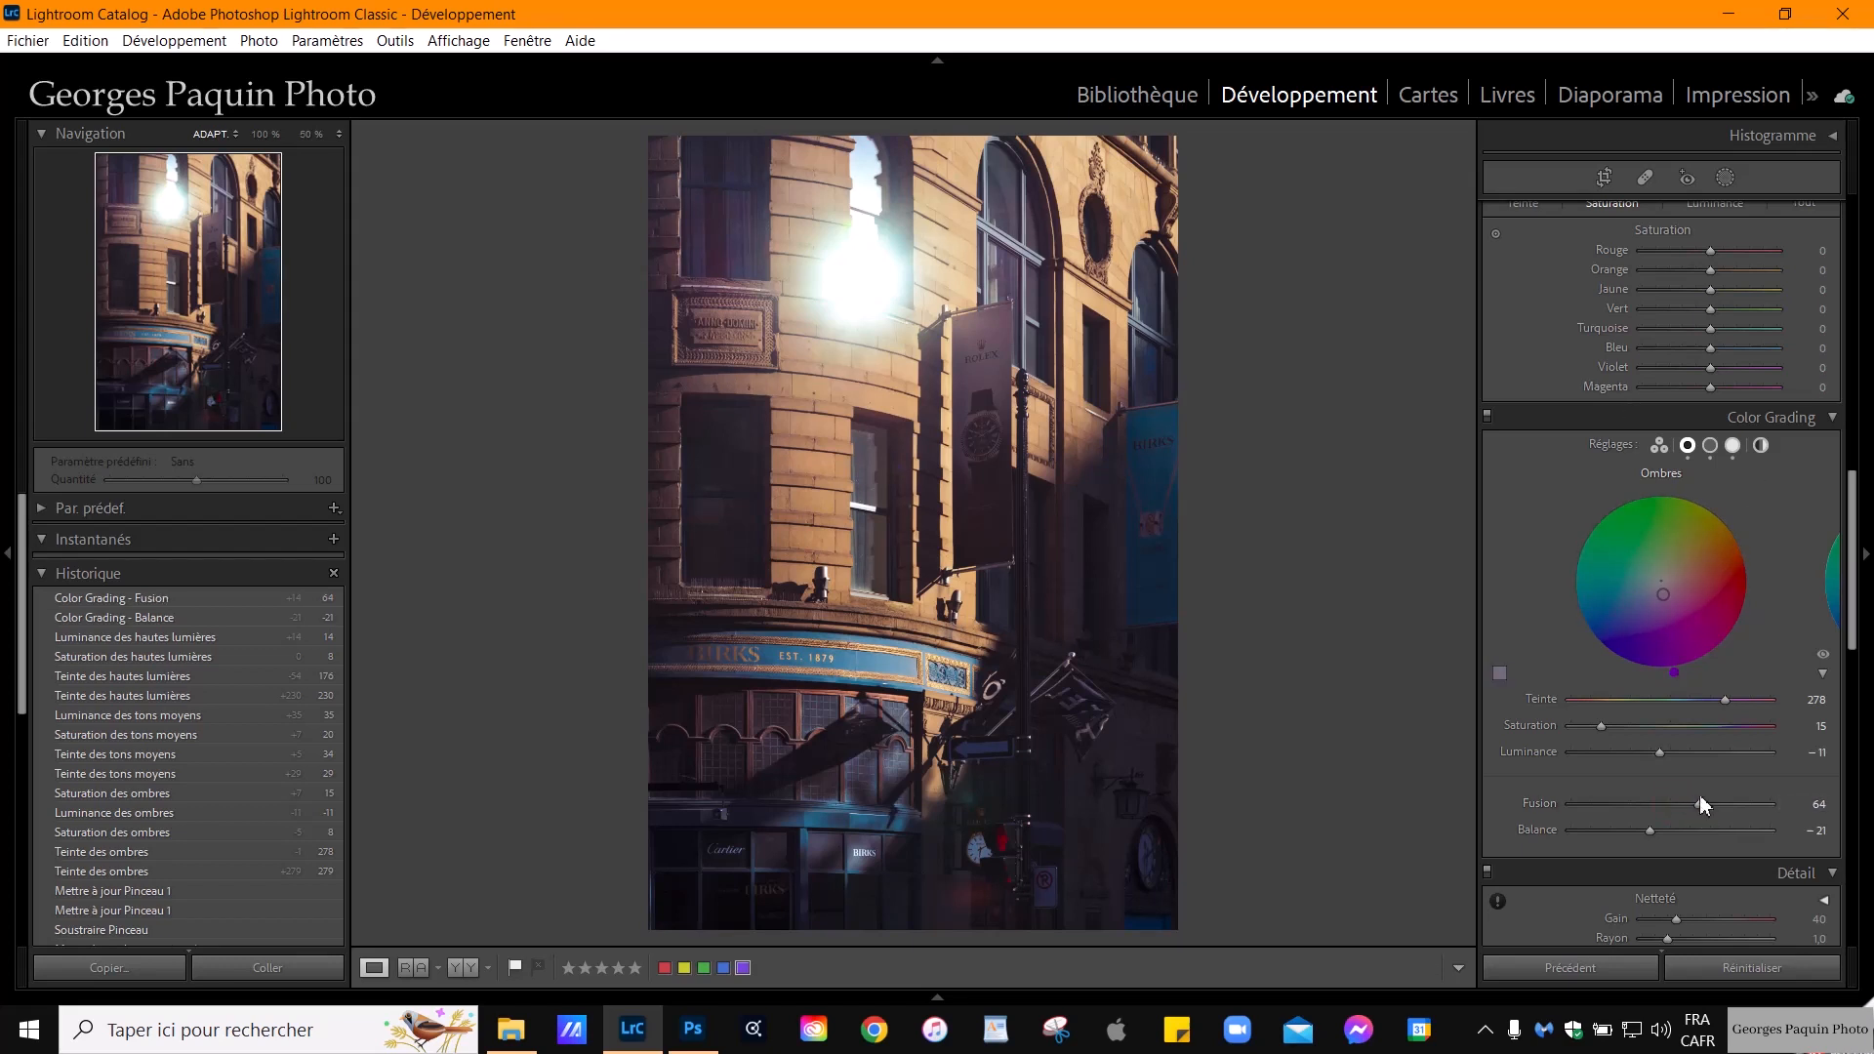
pyautogui.moveTo(1703, 807); pyautogui.dragTo(1692, 806)
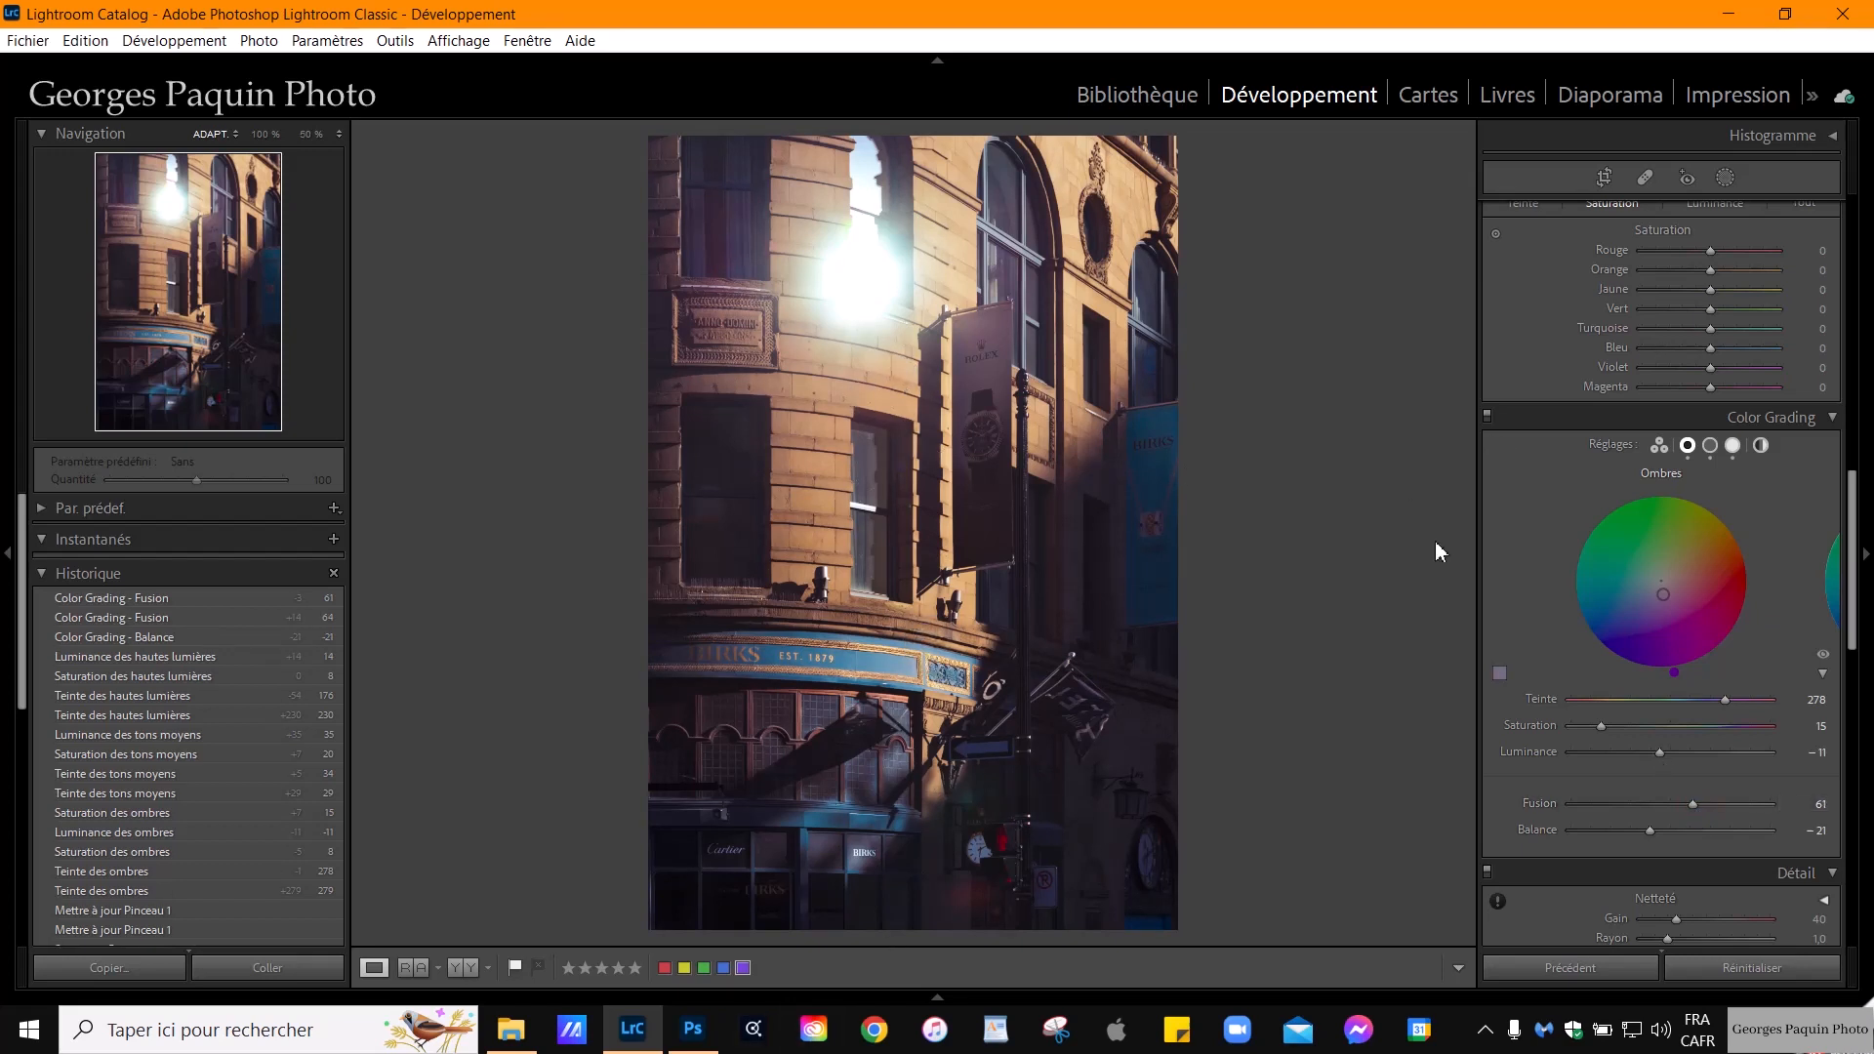
# Brighten the sunlit stone facade with the targeted luminance adjustment, raising orange to +11 and yellow to +18
pyautogui.scroll(4, 1530, 535)
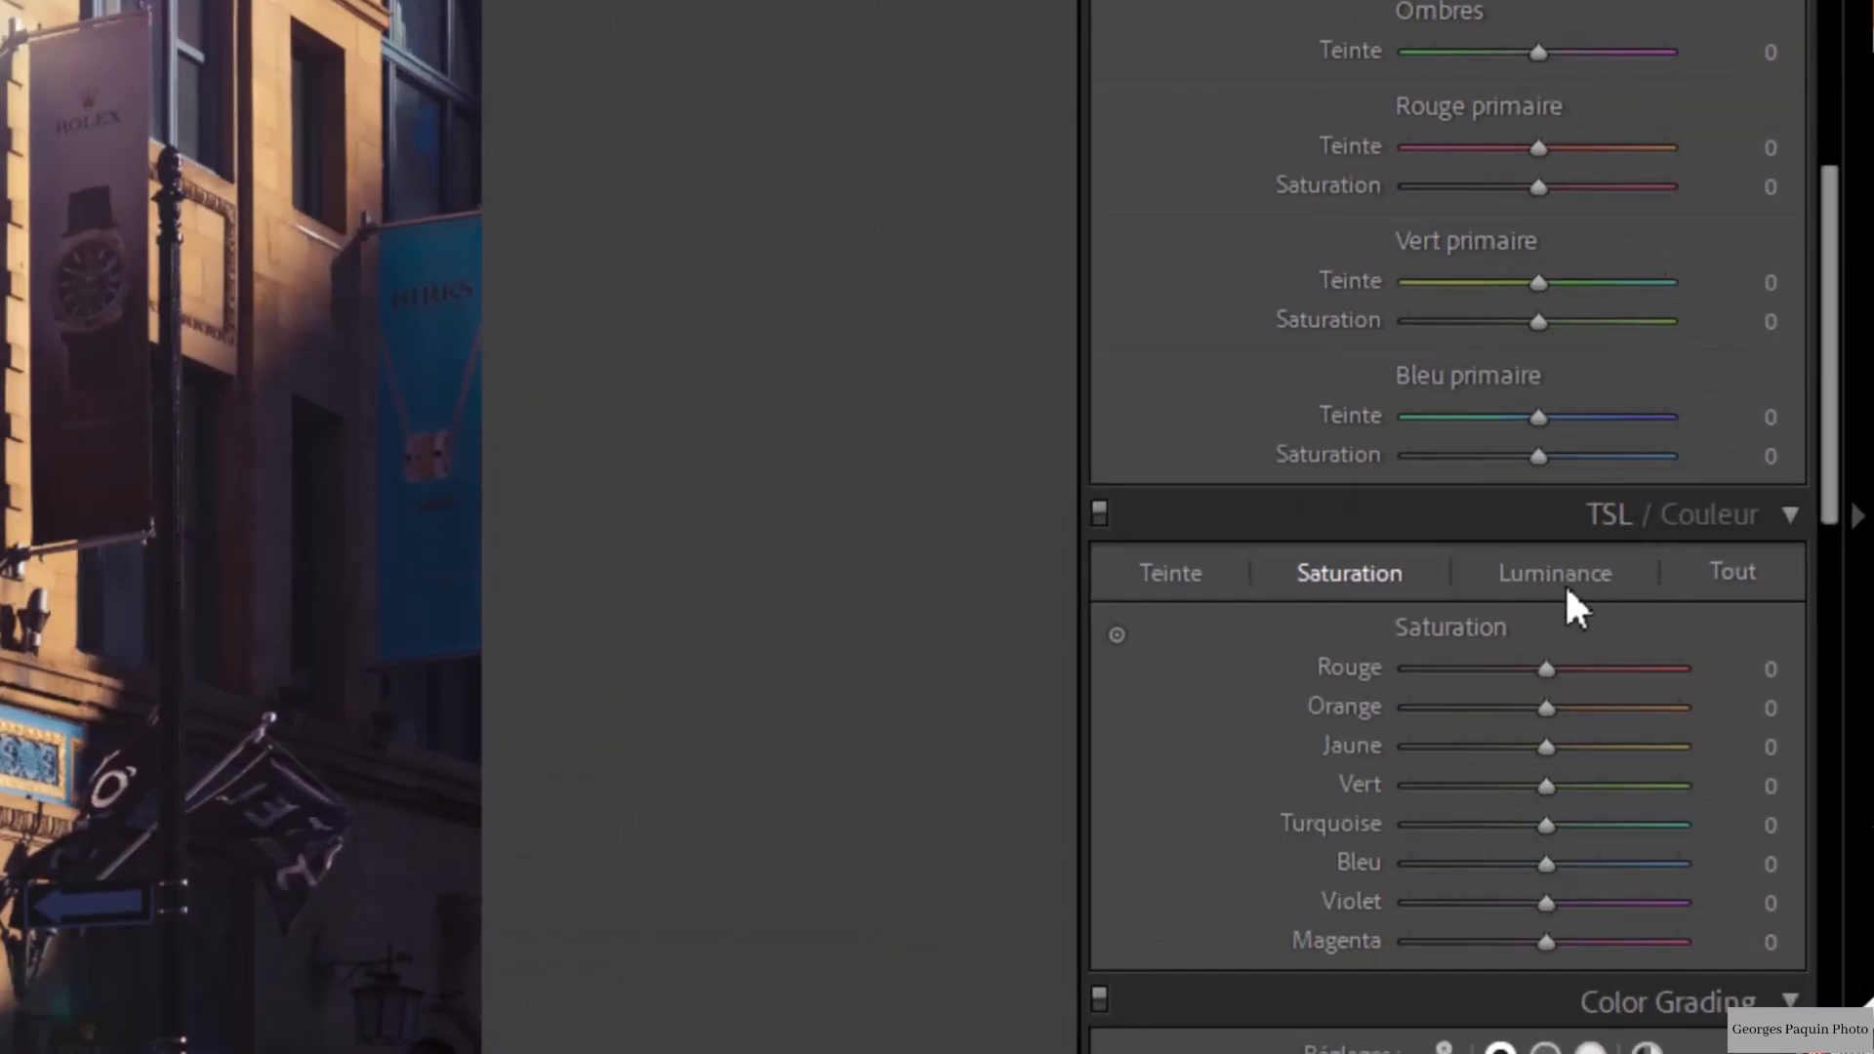
pyautogui.click(1566, 582)
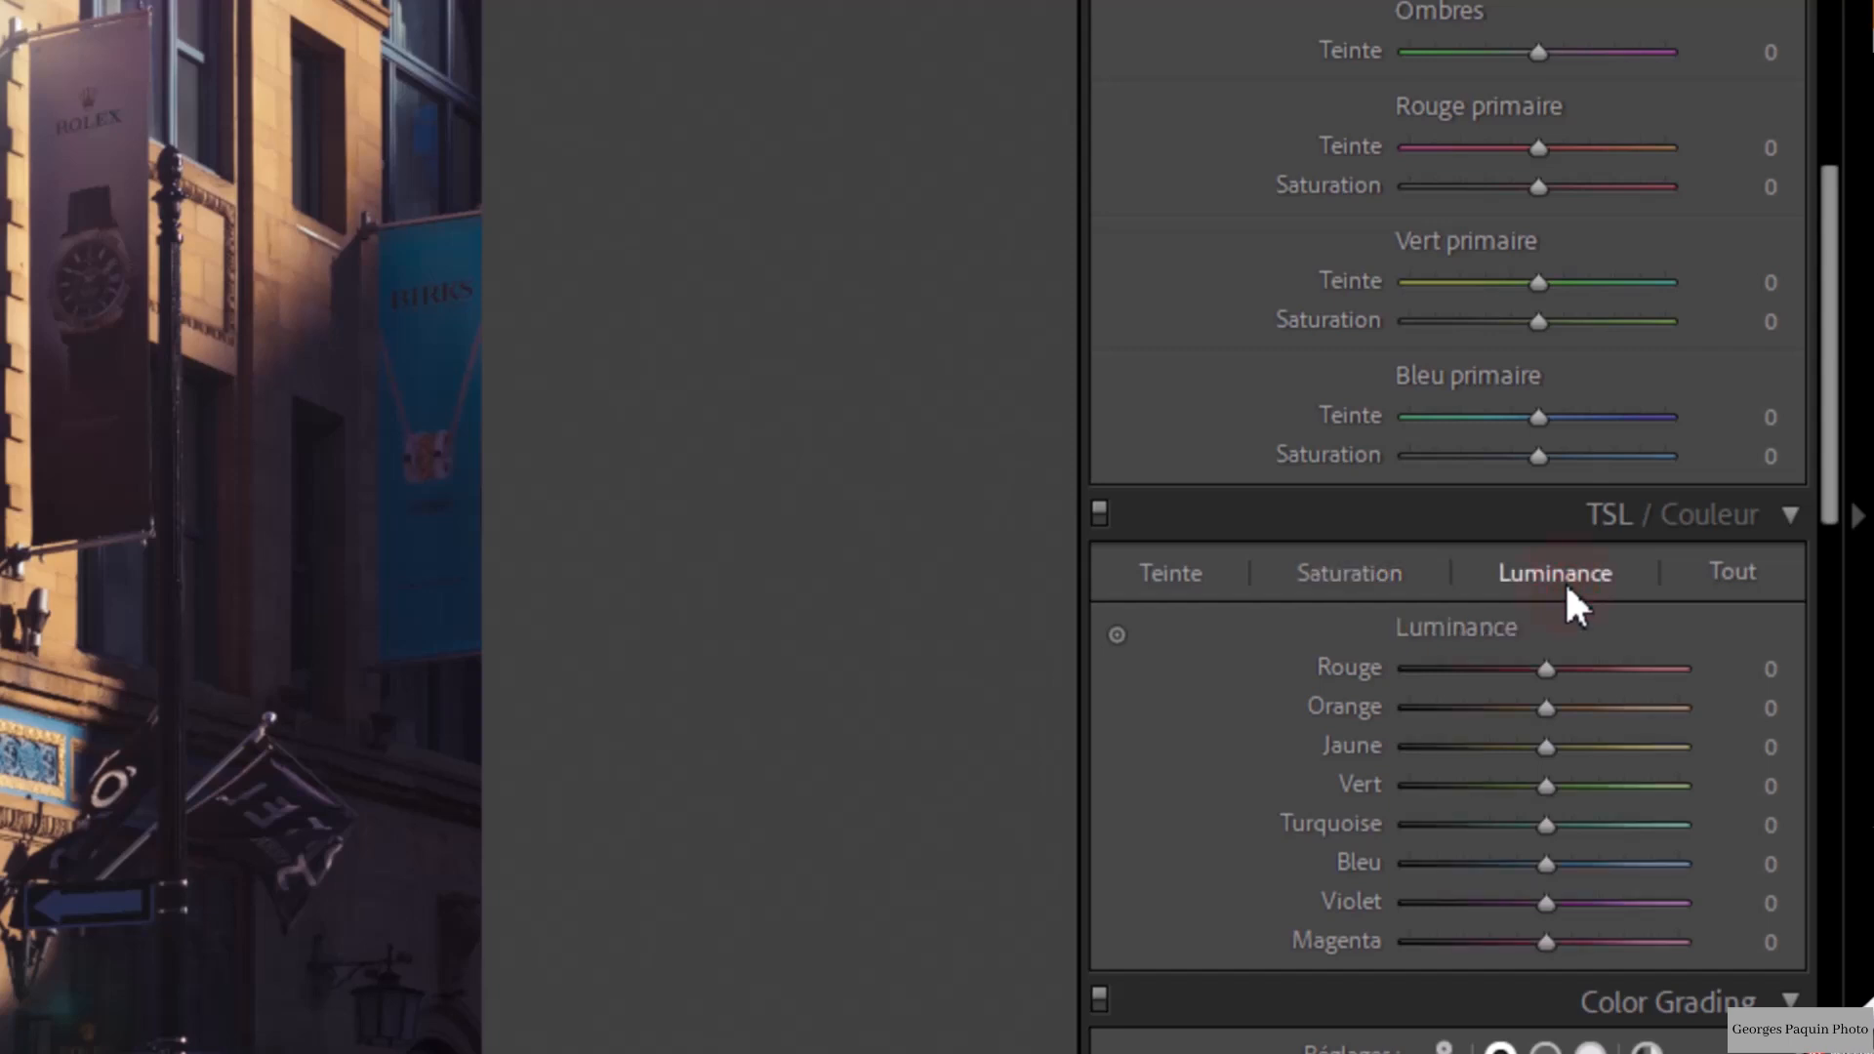
pyautogui.click(1120, 641)
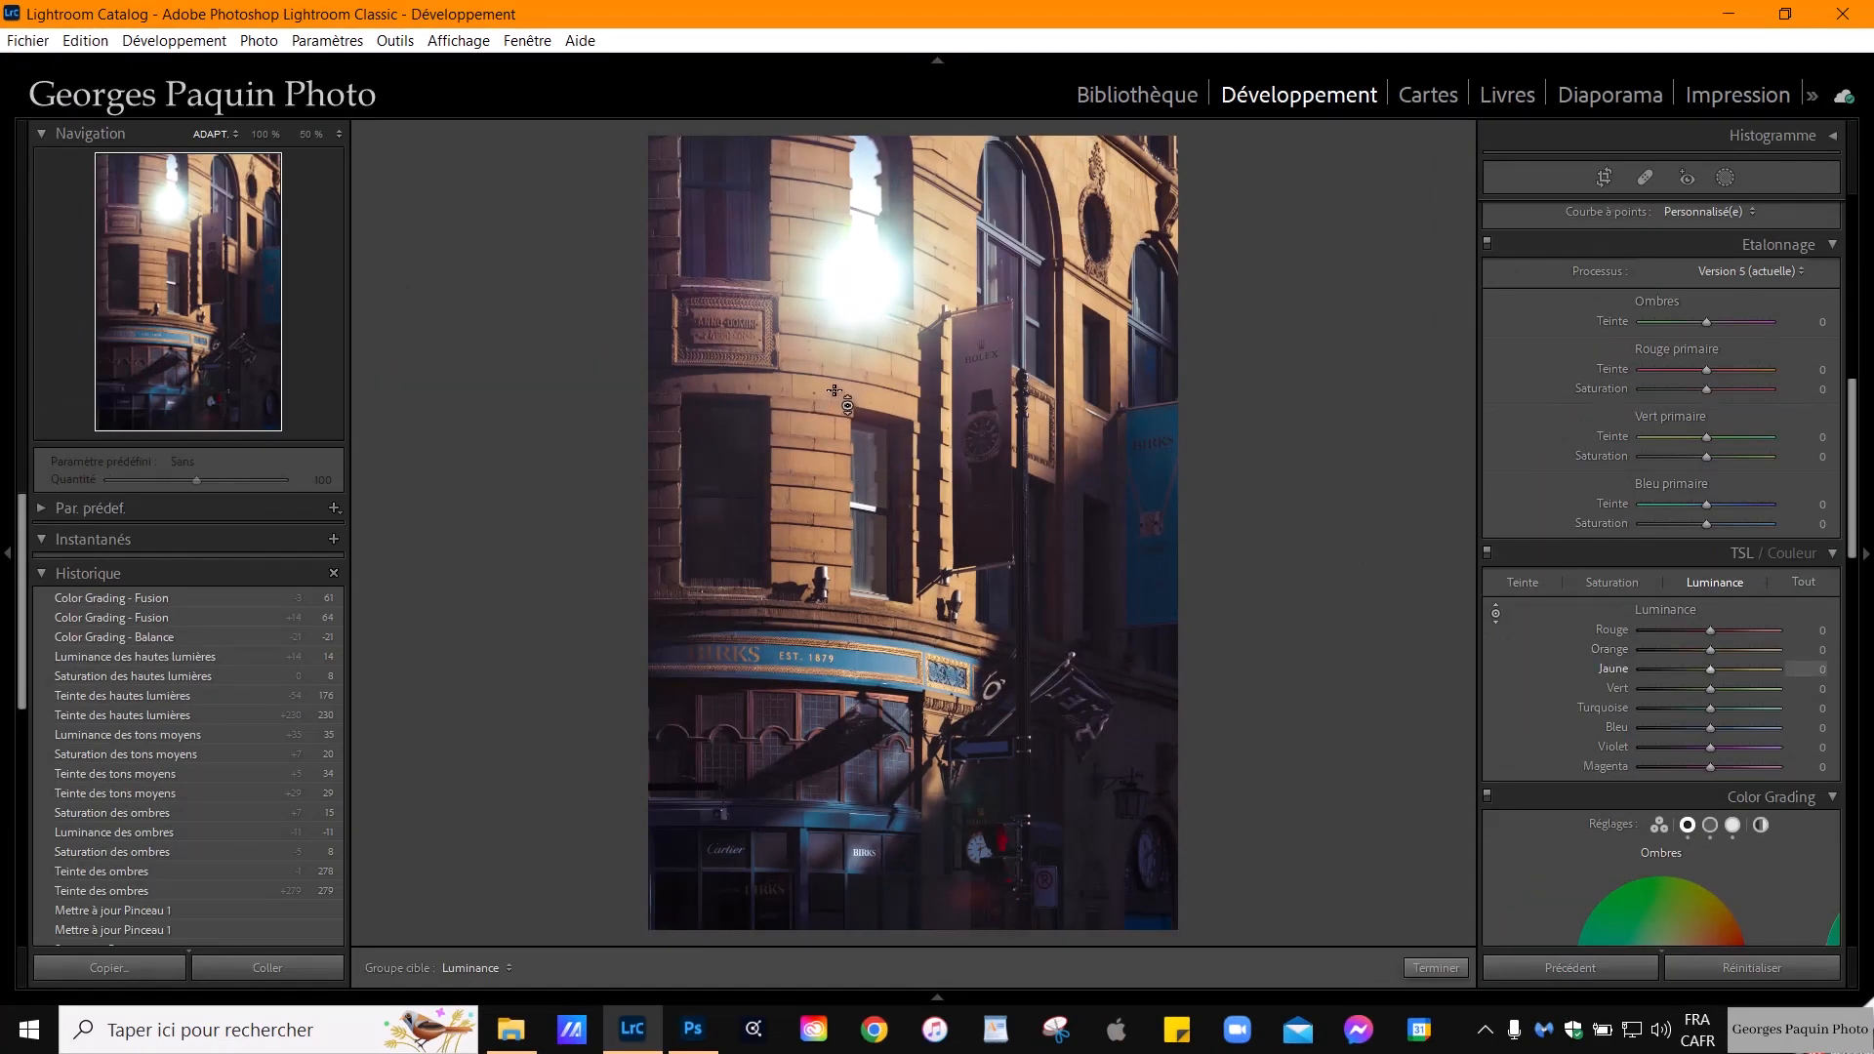
pyautogui.moveTo(839, 394); pyautogui.dragTo(838, 365)
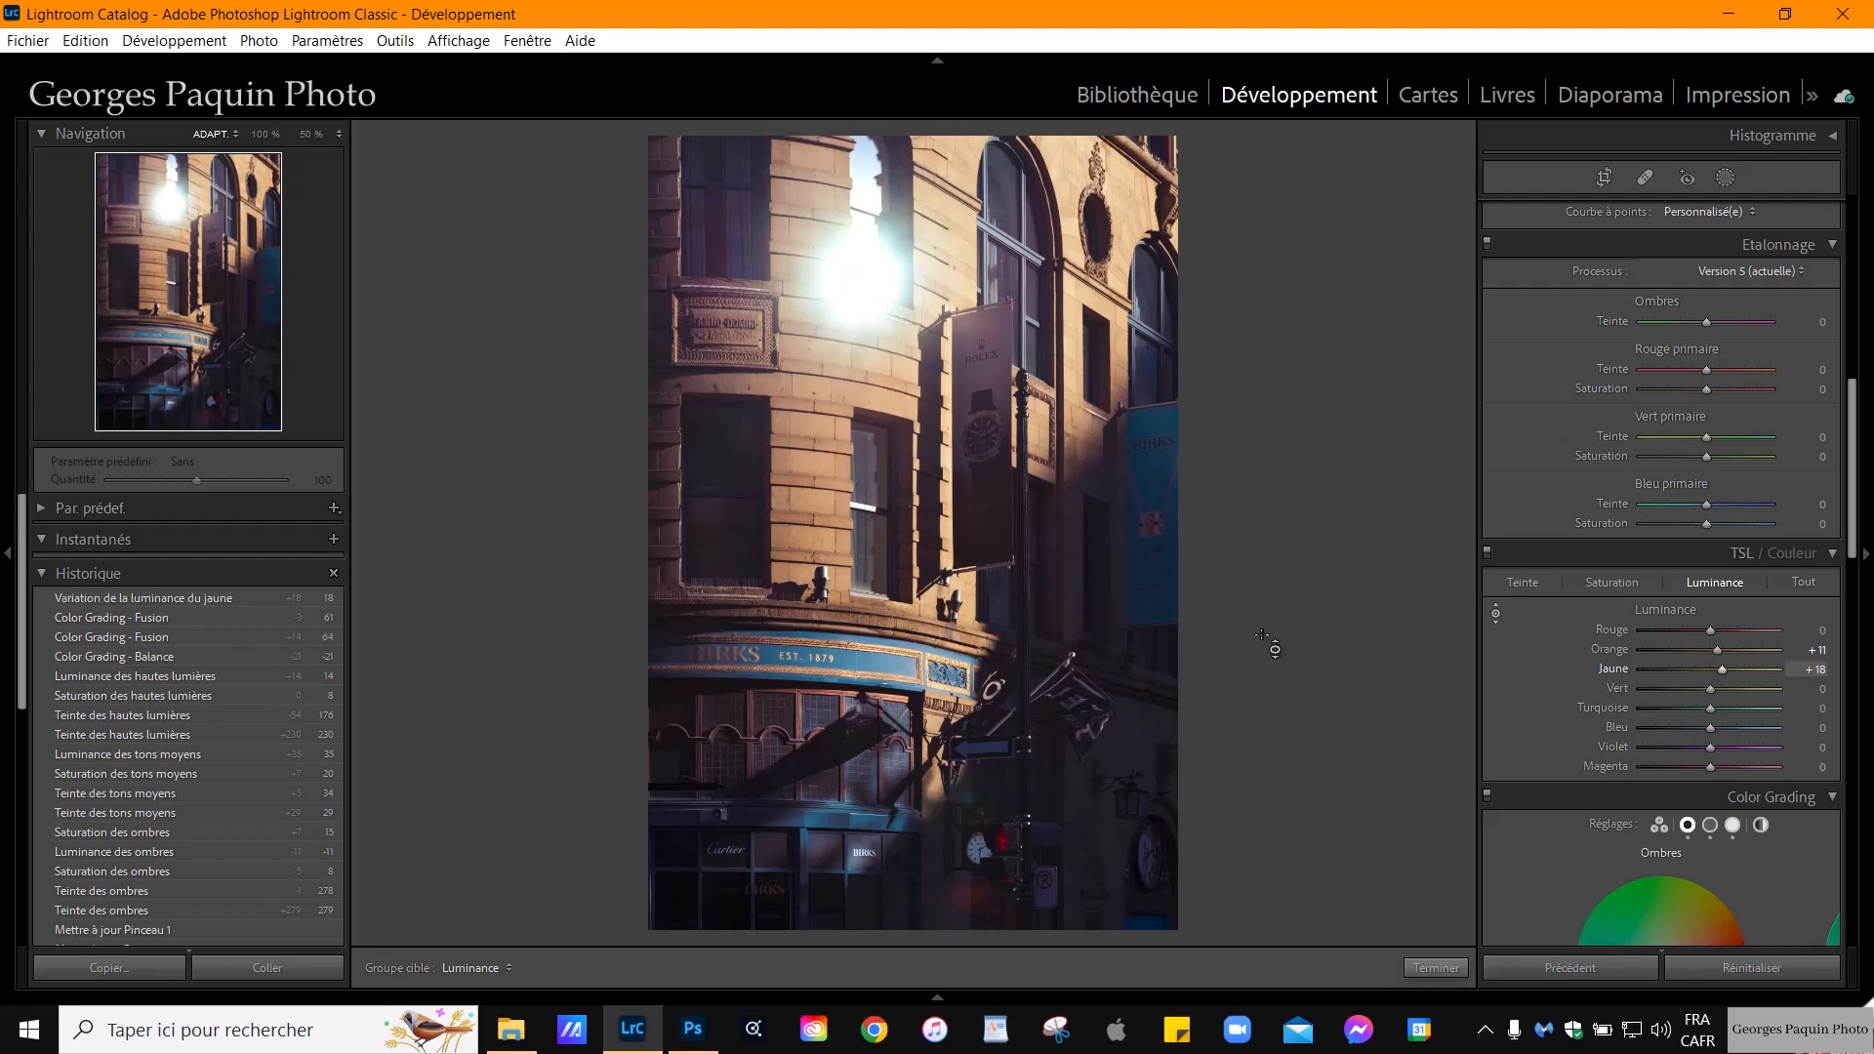
pyautogui.click(1436, 968)
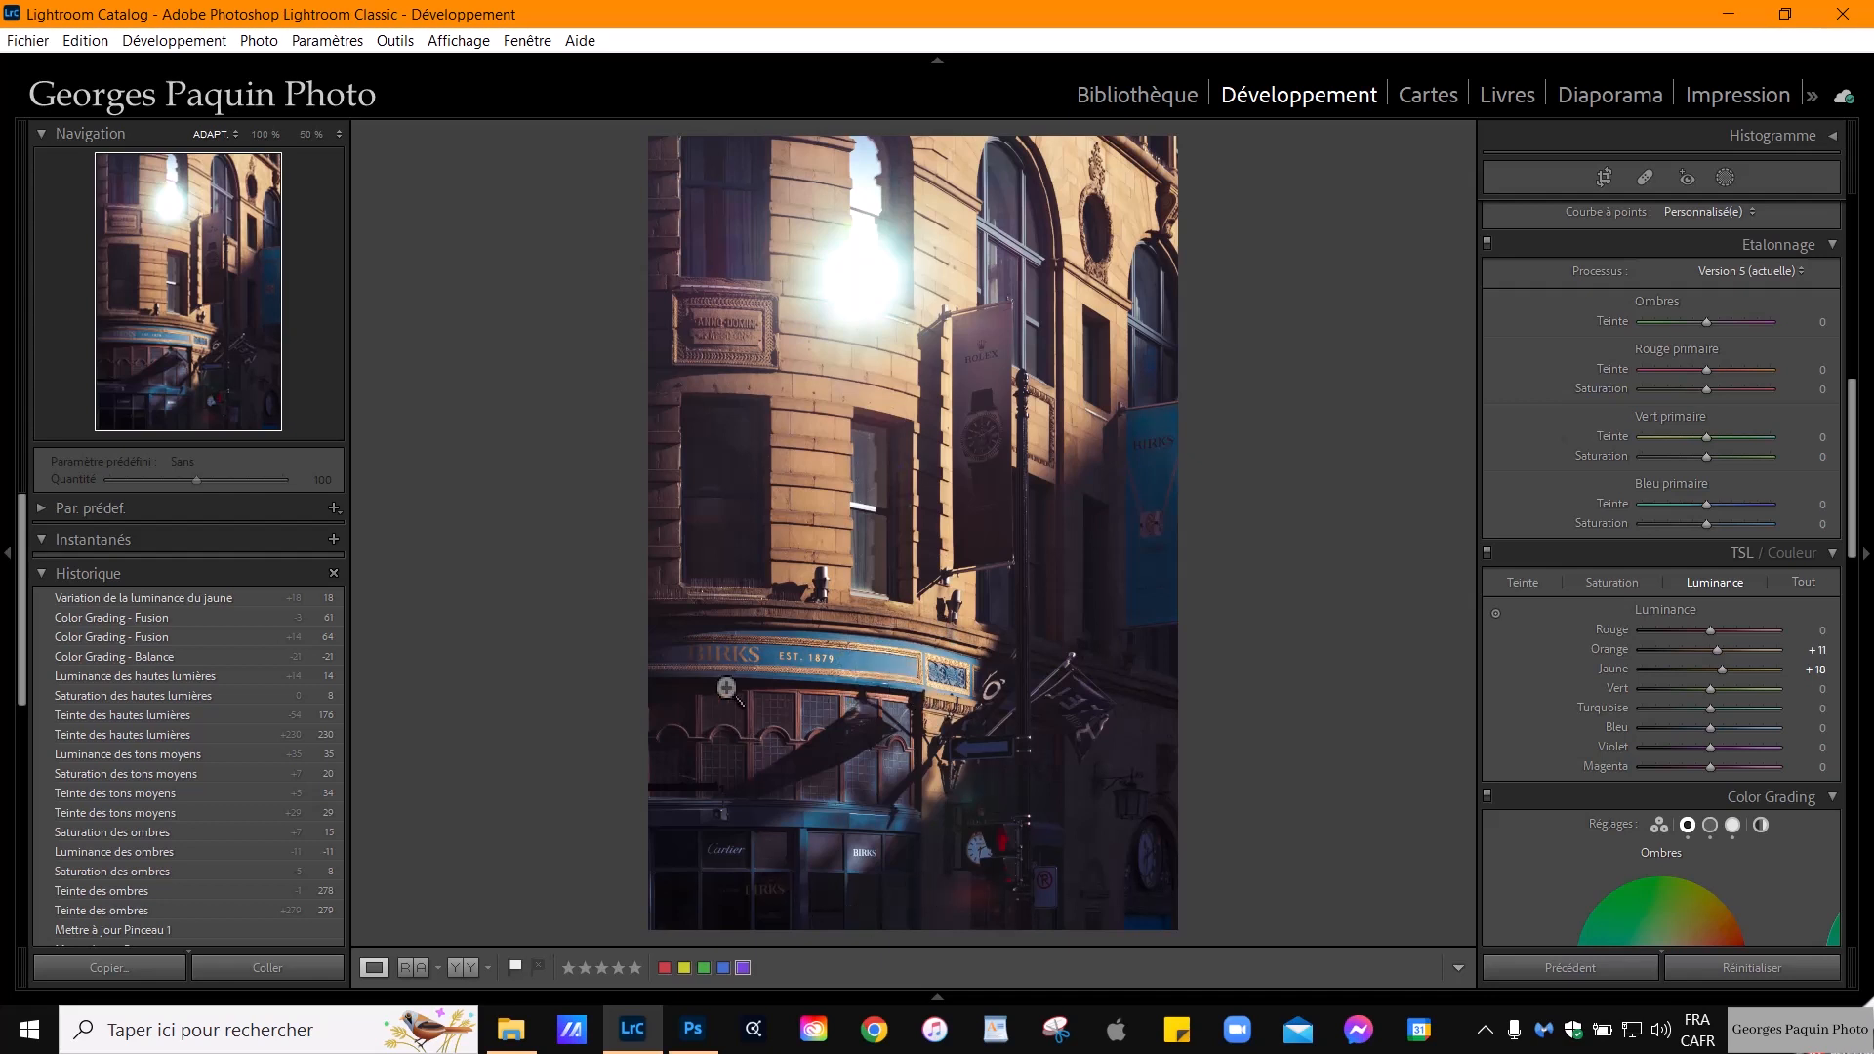
# Create a brush mask with exposure 0.30 and shadows 34, and paint it over the shaded shopfront with a size 27 brush
pyautogui.scroll(2, 900, 818)
pyautogui.scroll(-2, 900, 818)
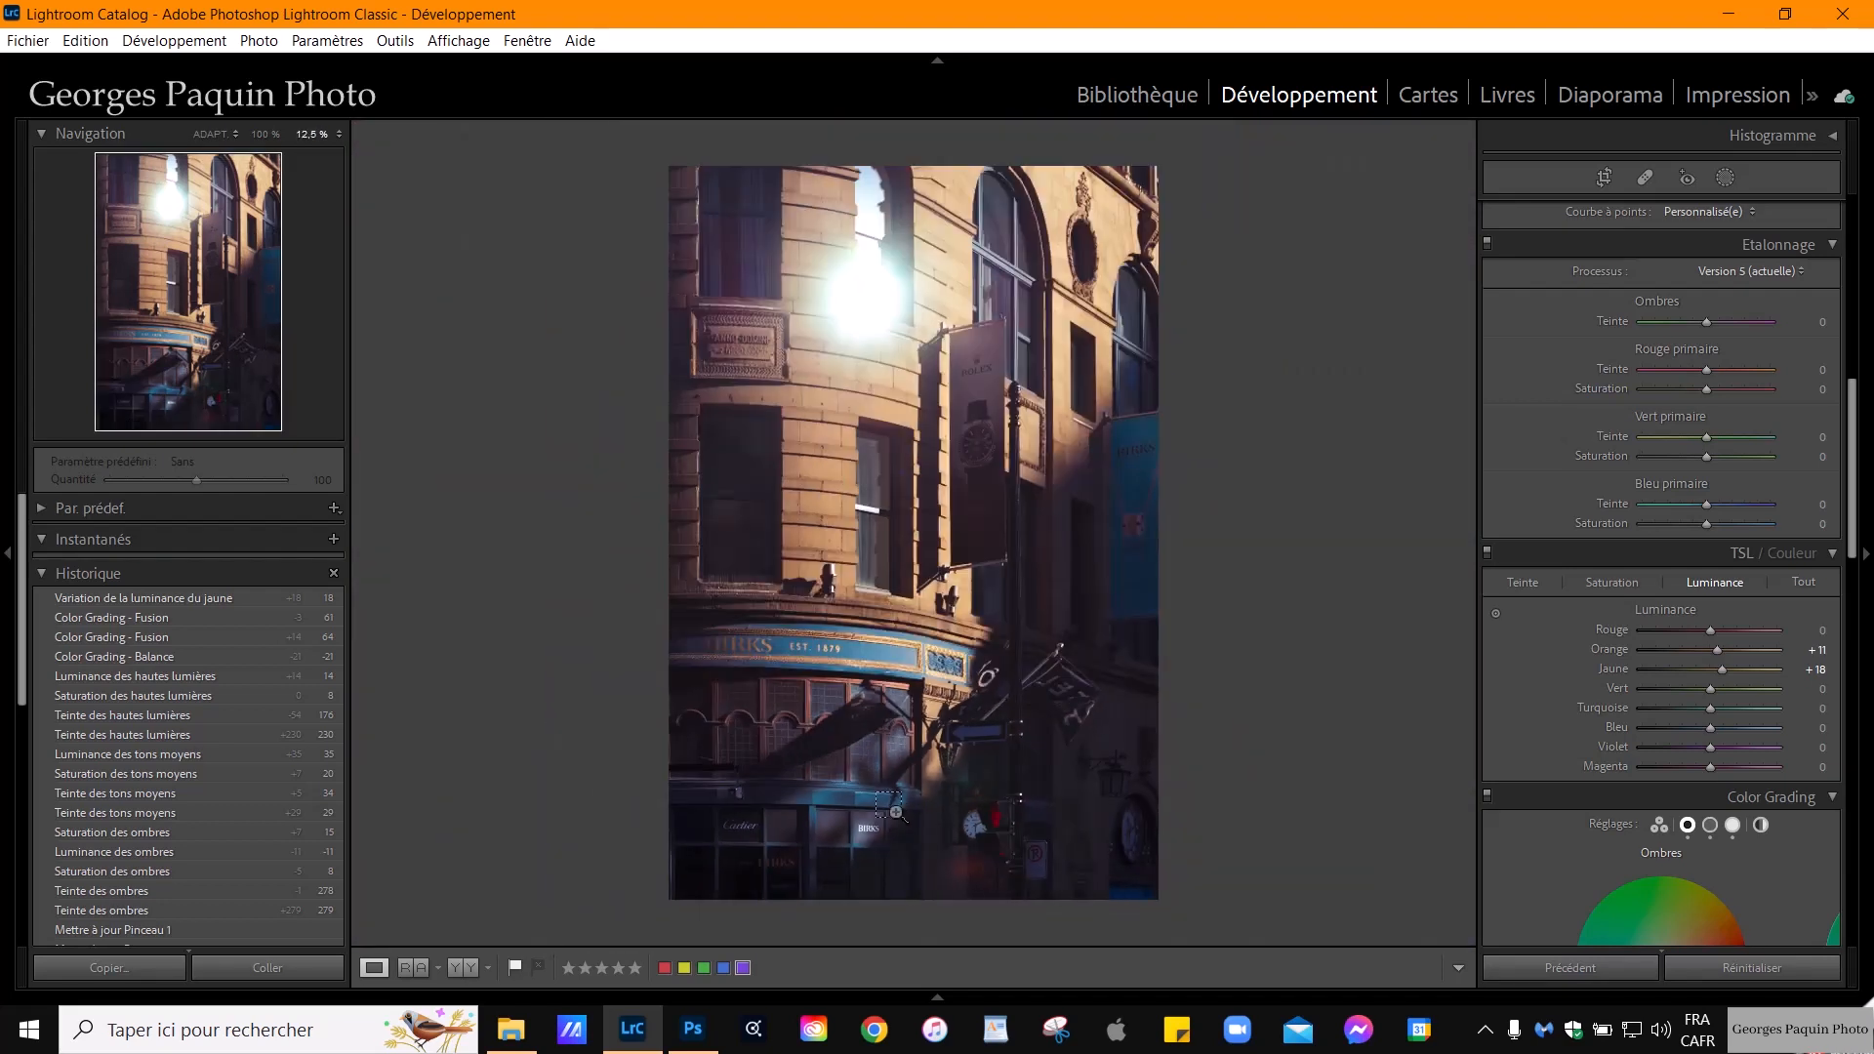
pyautogui.scroll(1, 899, 818)
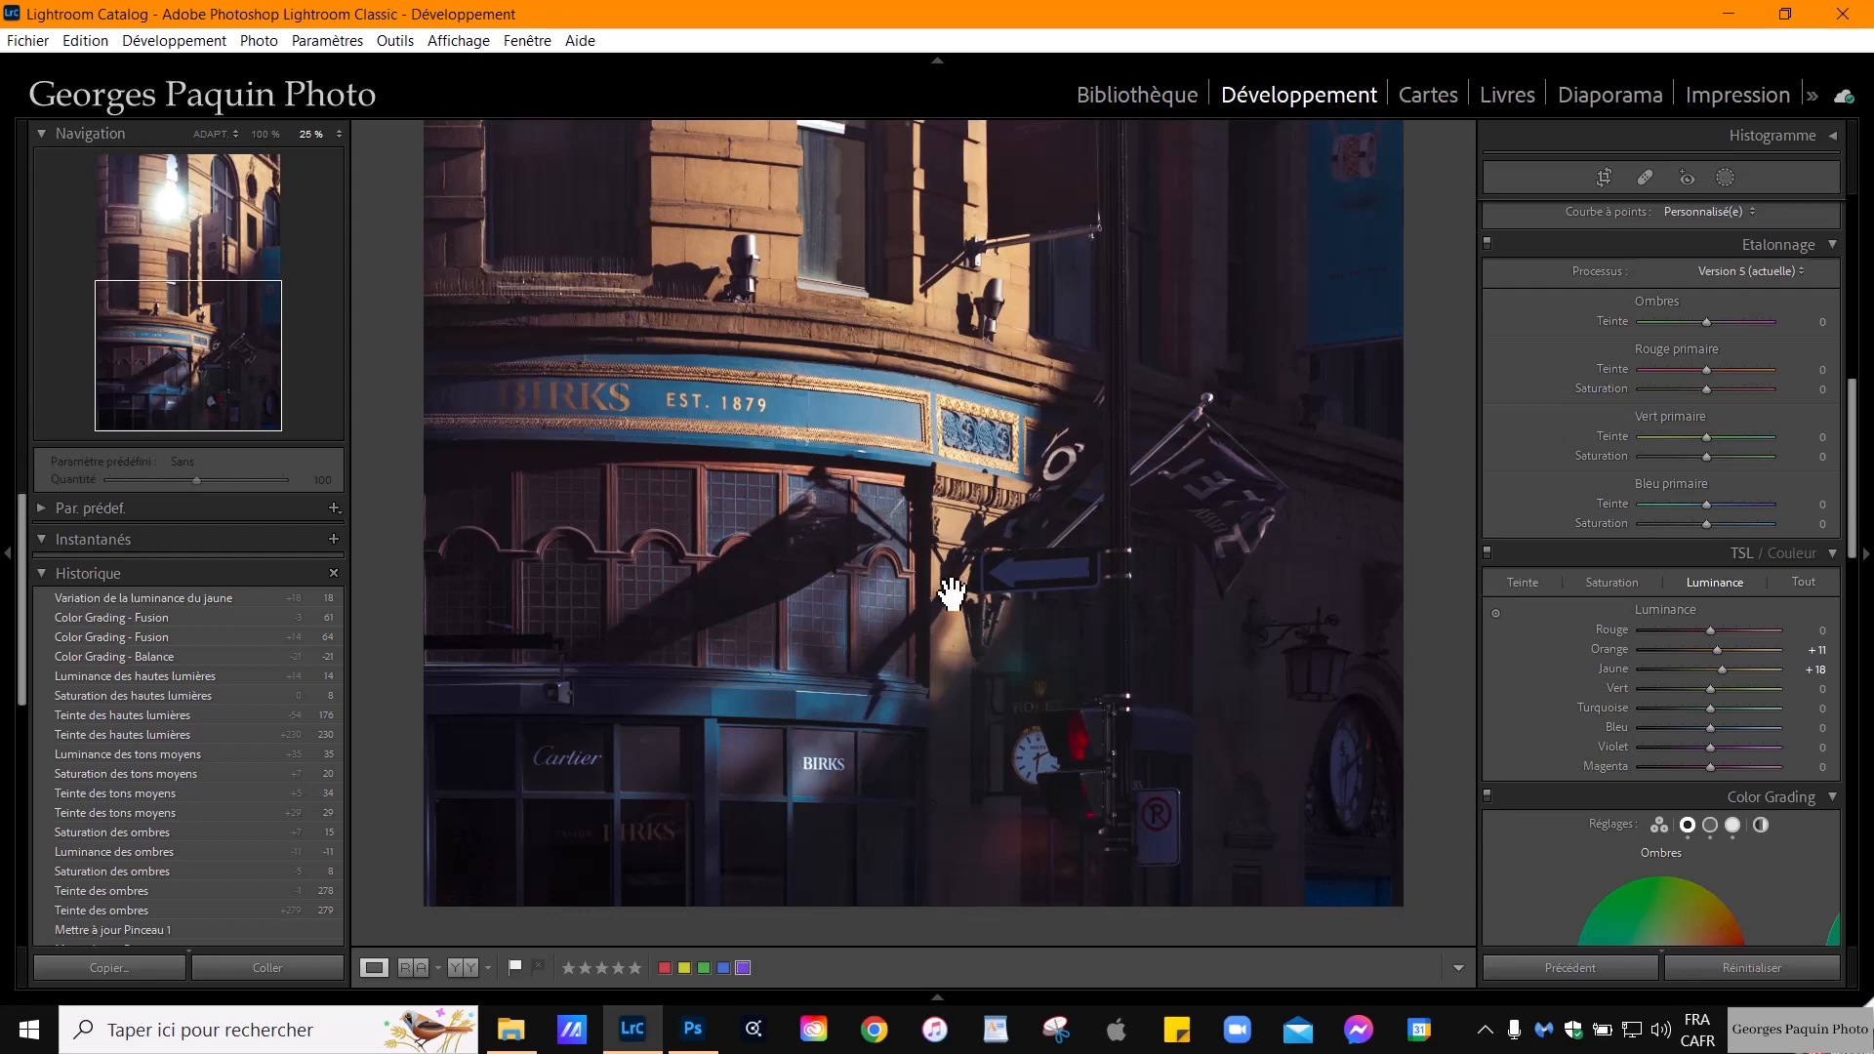
pyautogui.click(878, 615)
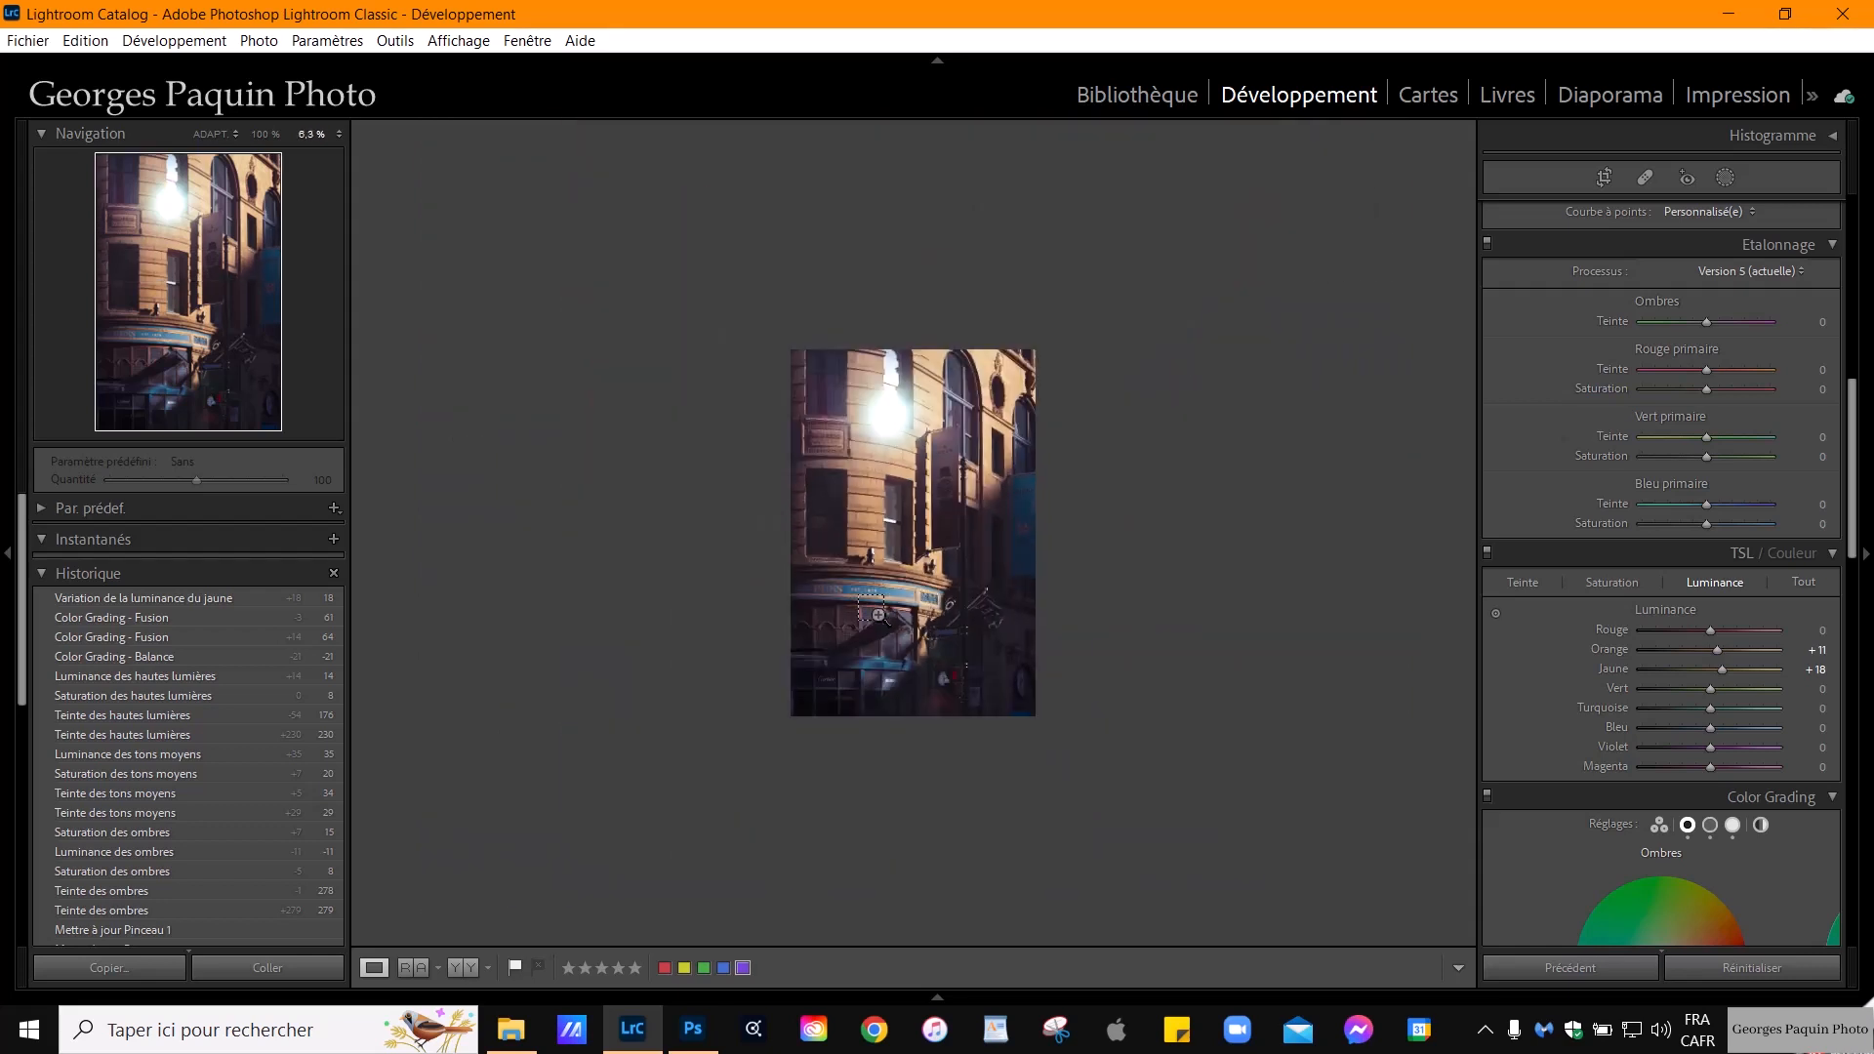
pyautogui.hotkey('ctrl', '=')
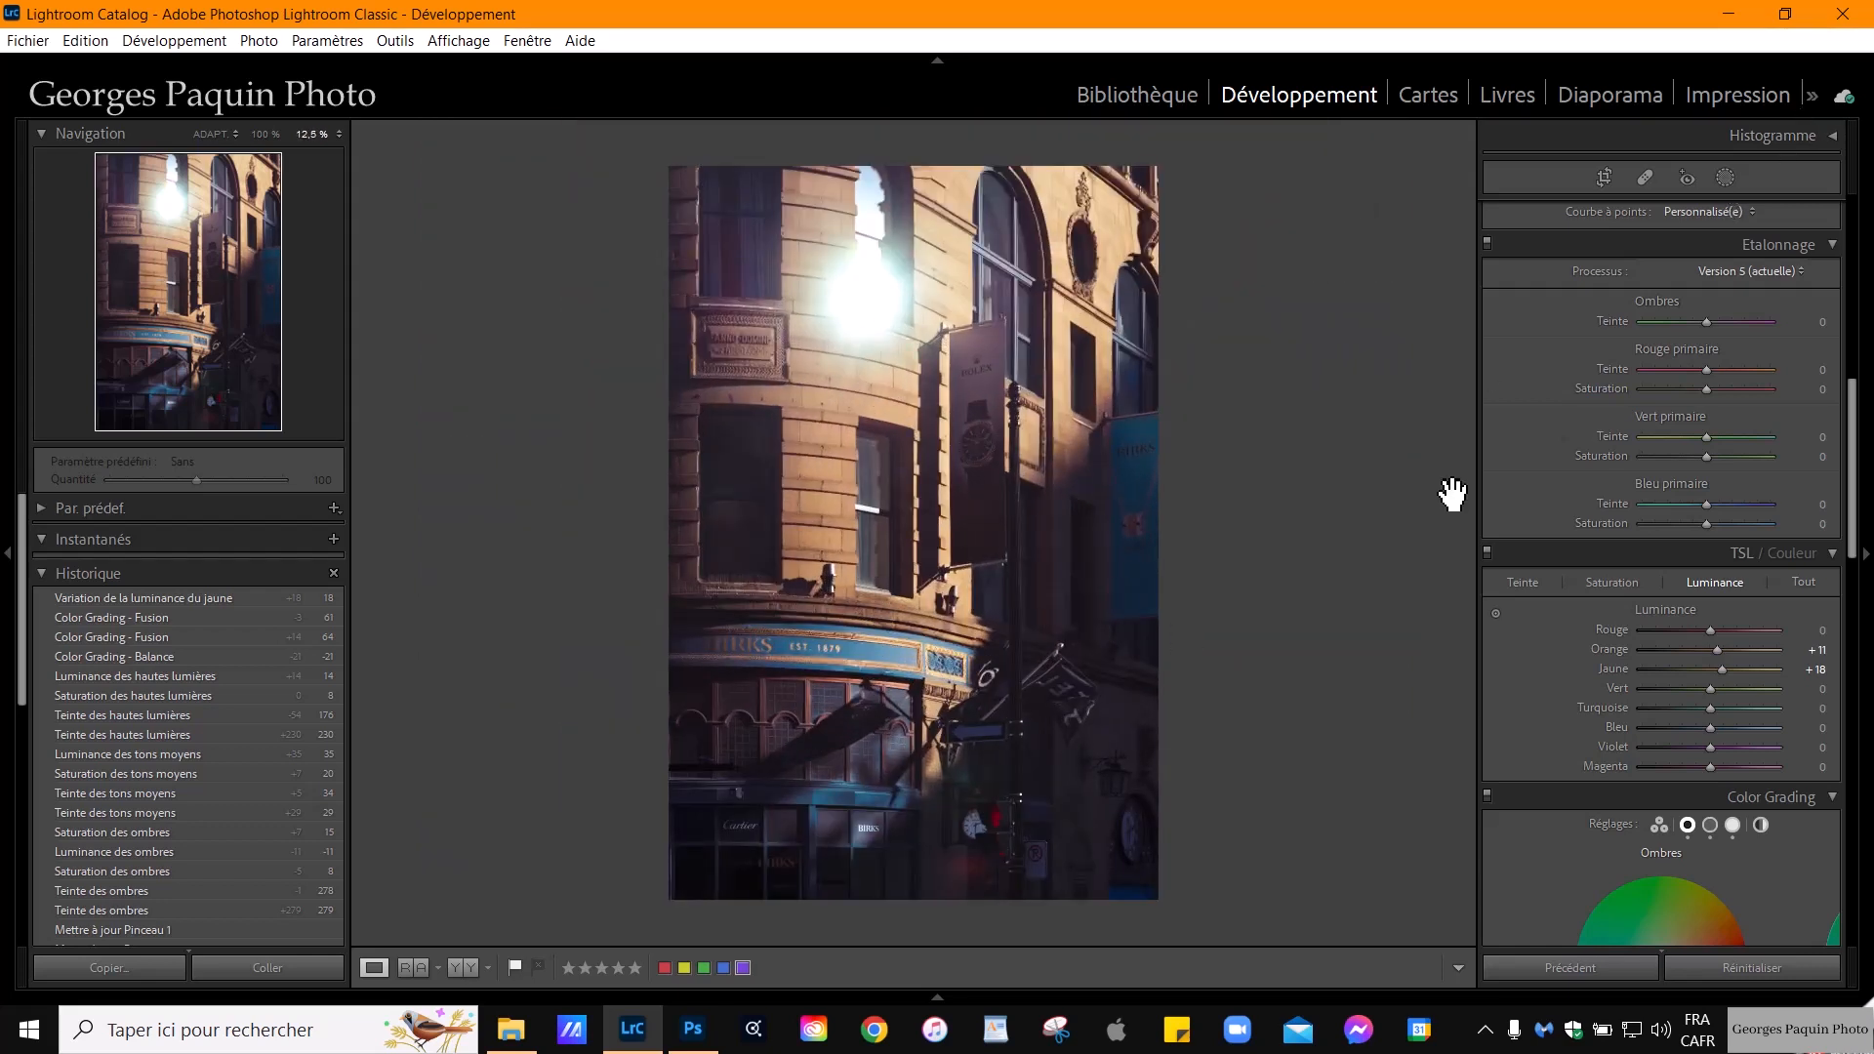
pyautogui.press('k')
pyautogui.moveTo(1745, 318); pyautogui.dragTo(1742, 314)
pyautogui.click(1697, 486)
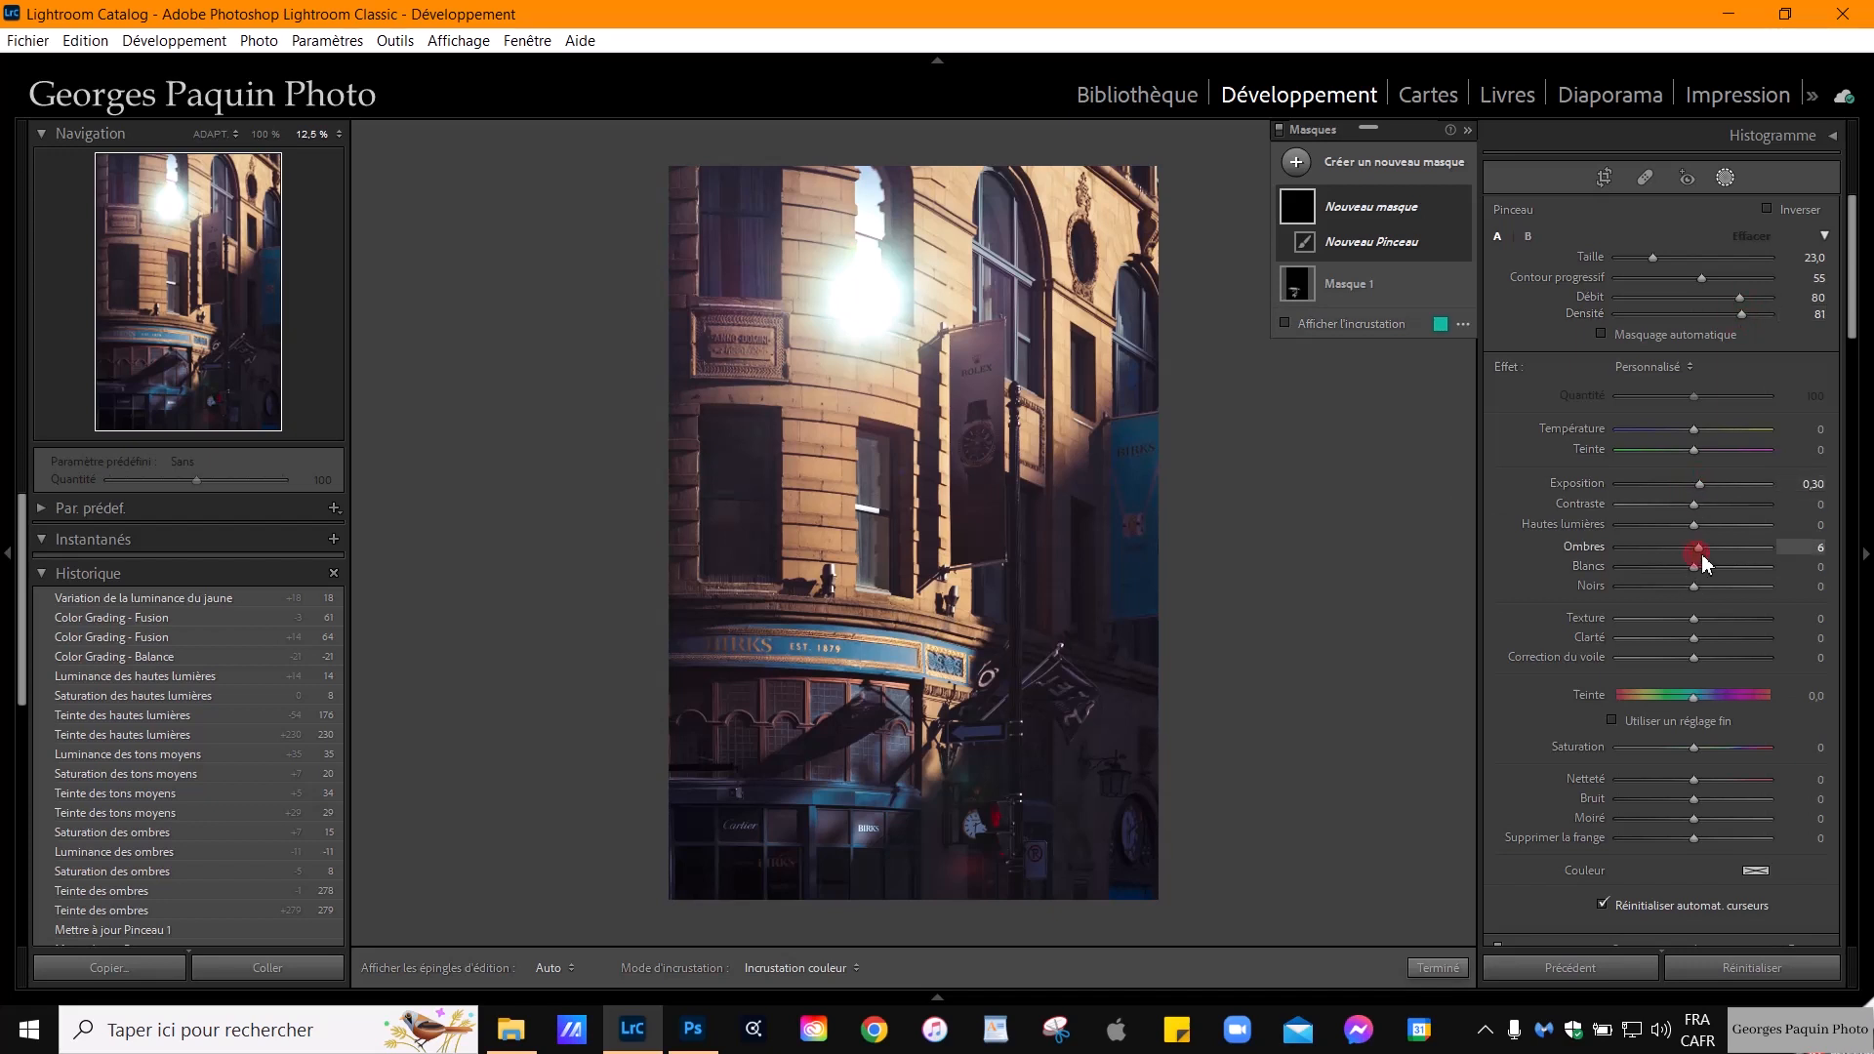
pyautogui.press('h')
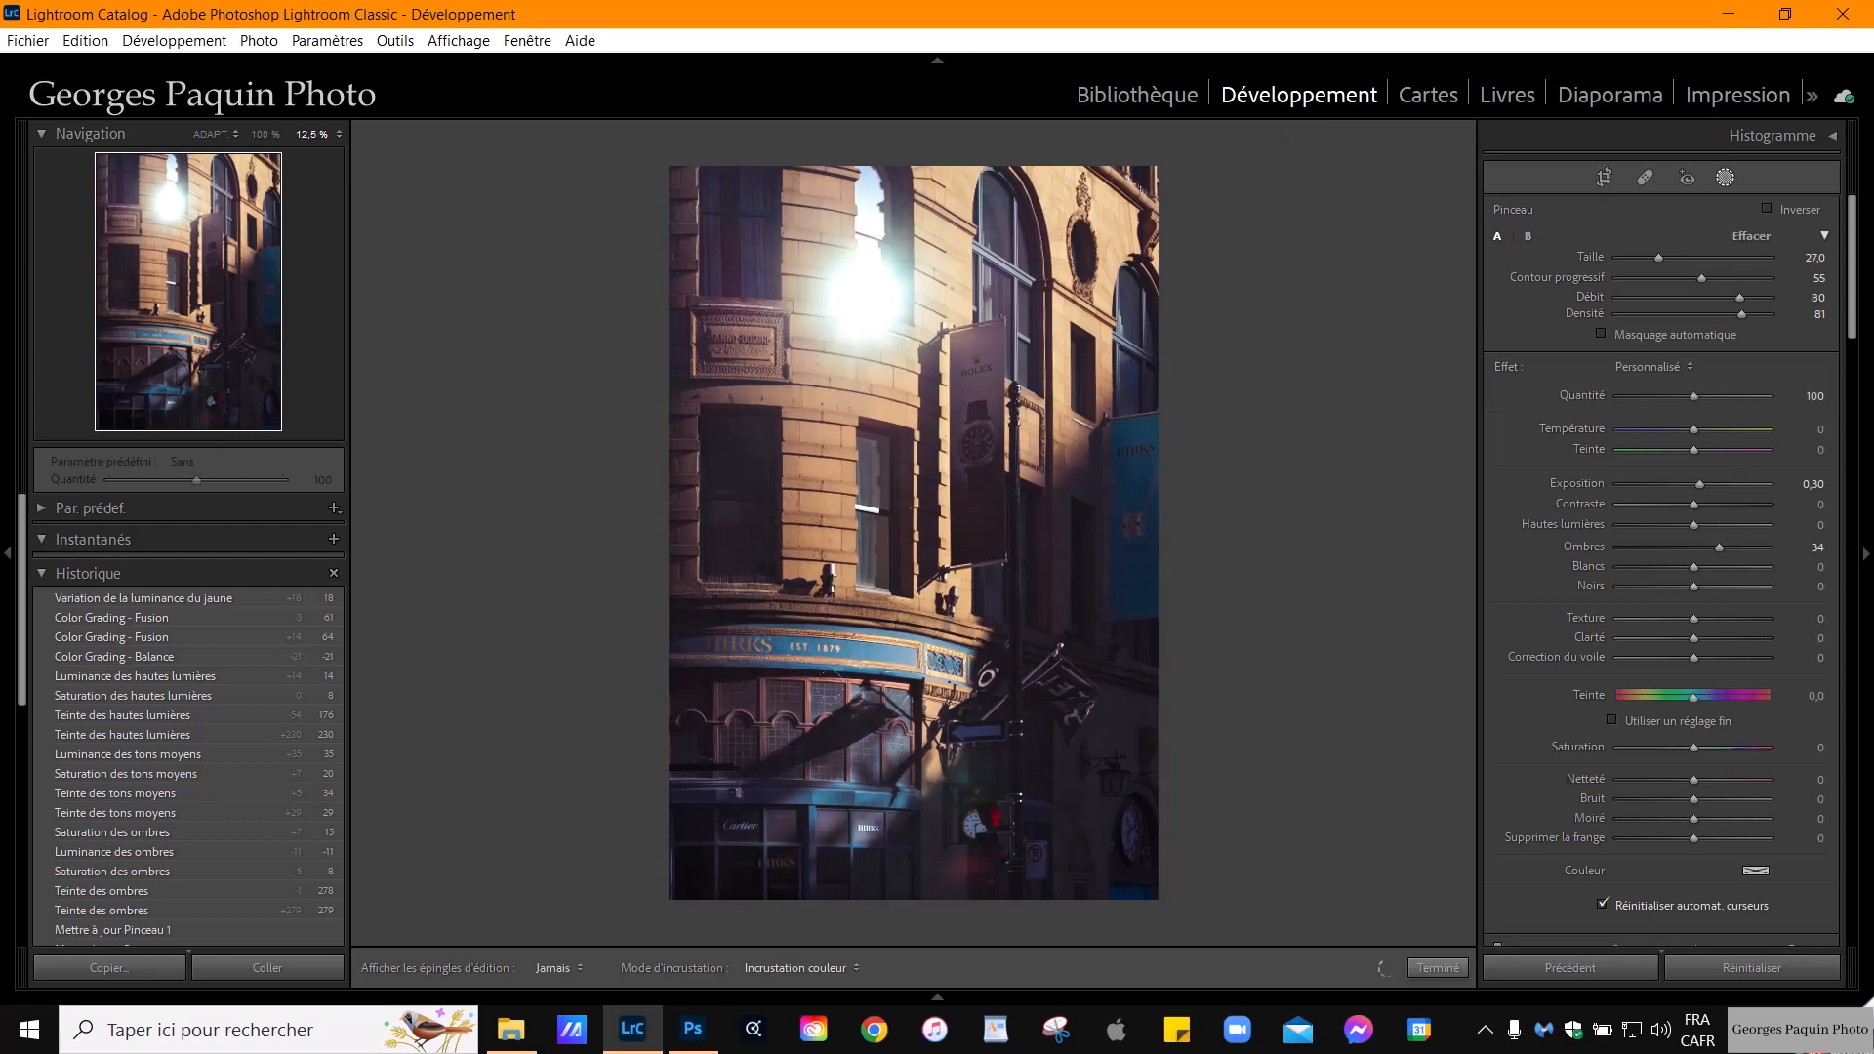
pyautogui.moveTo(820, 776); pyautogui.dragTo(850, 781)
# Refine the shopfront brush mask with exposure 0.40, contrast 14, highlights -14, whites 31 and blacks -10
pyautogui.moveTo(1695, 583); pyautogui.dragTo(1689, 594)
pyautogui.moveTo(1696, 501); pyautogui.dragTo(1705, 501)
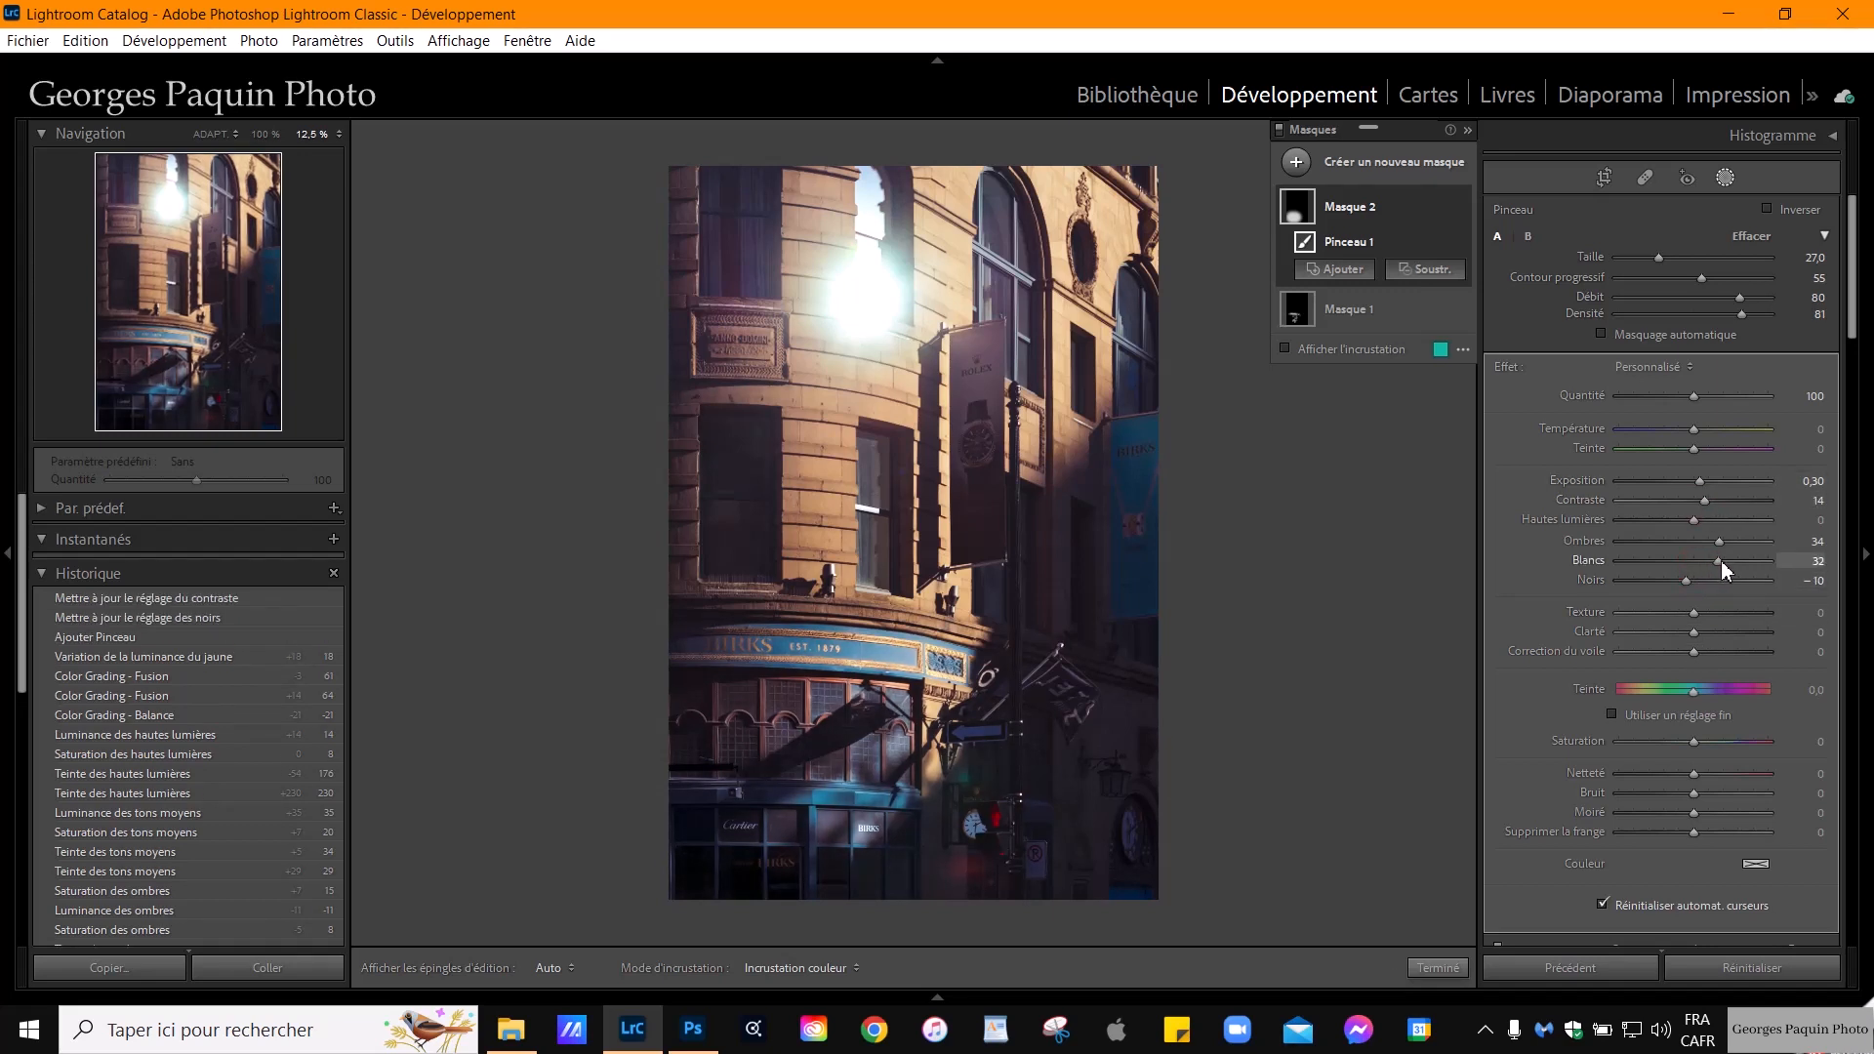
pyautogui.moveTo(1694, 519); pyautogui.dragTo(1685, 531)
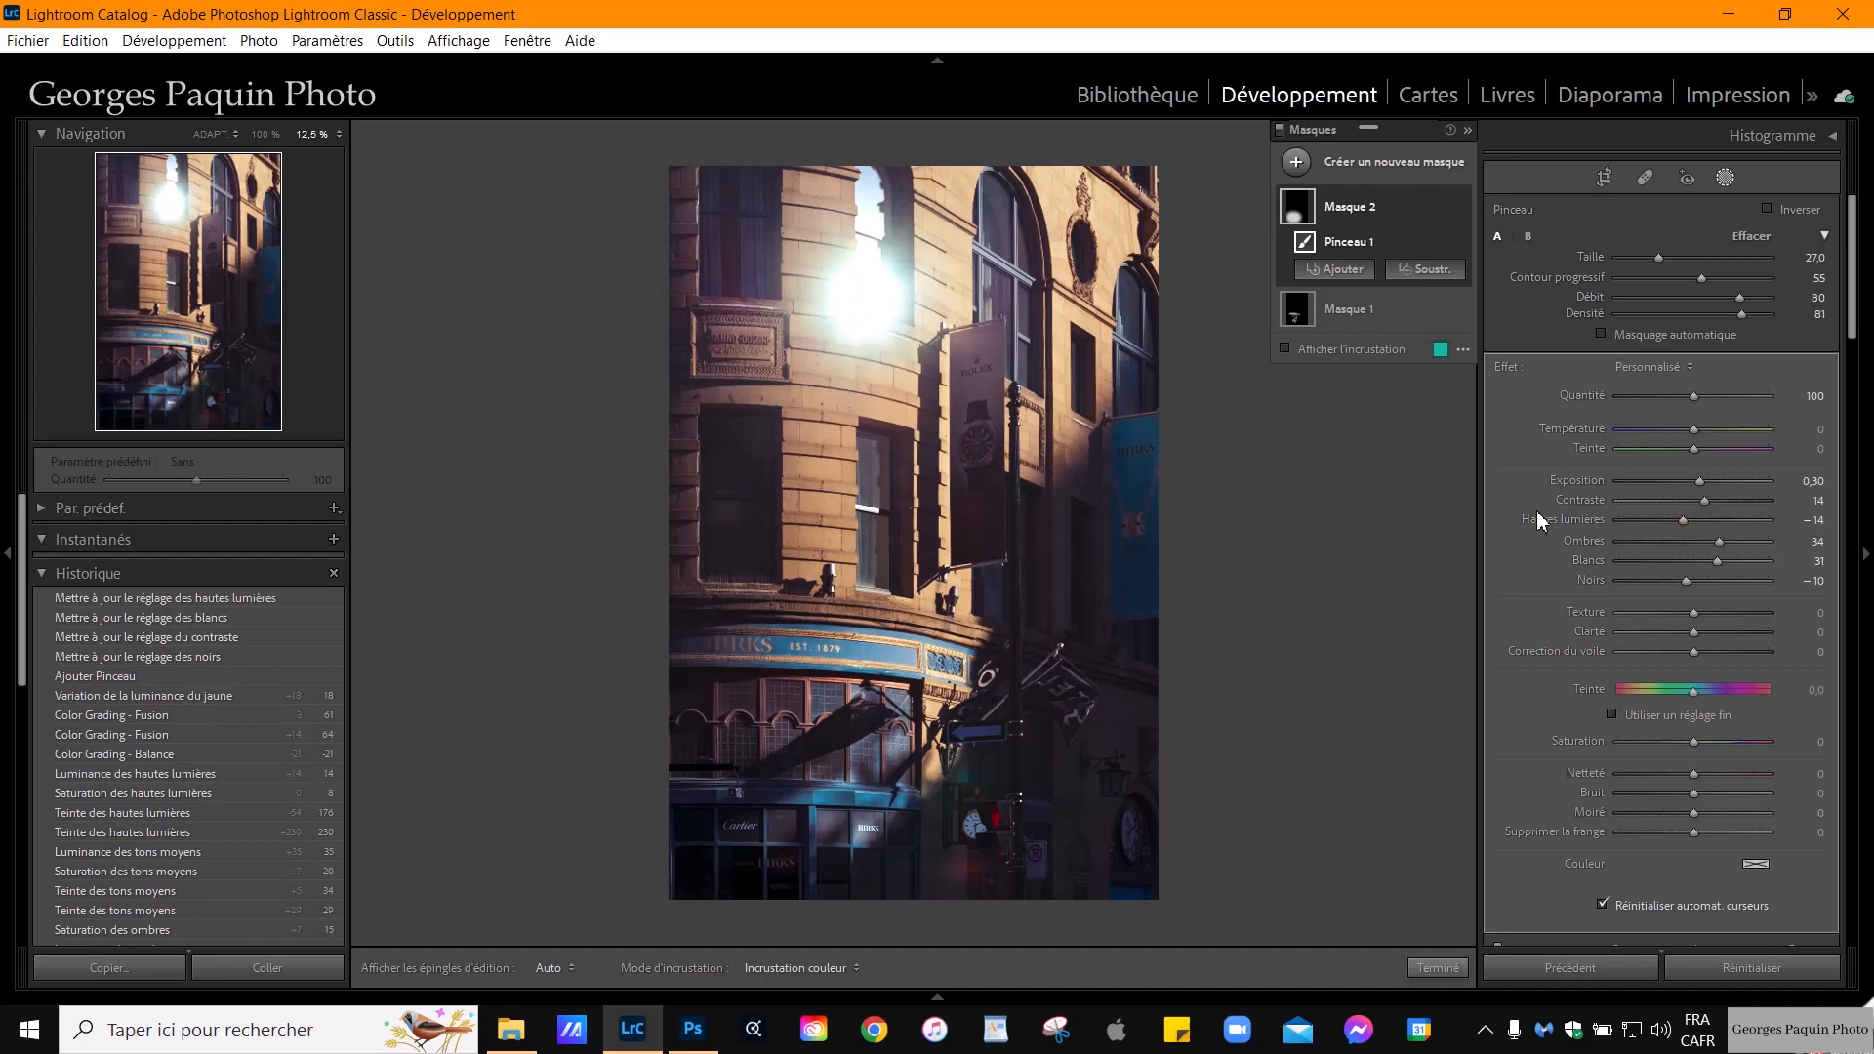
pyautogui.click(1701, 482)
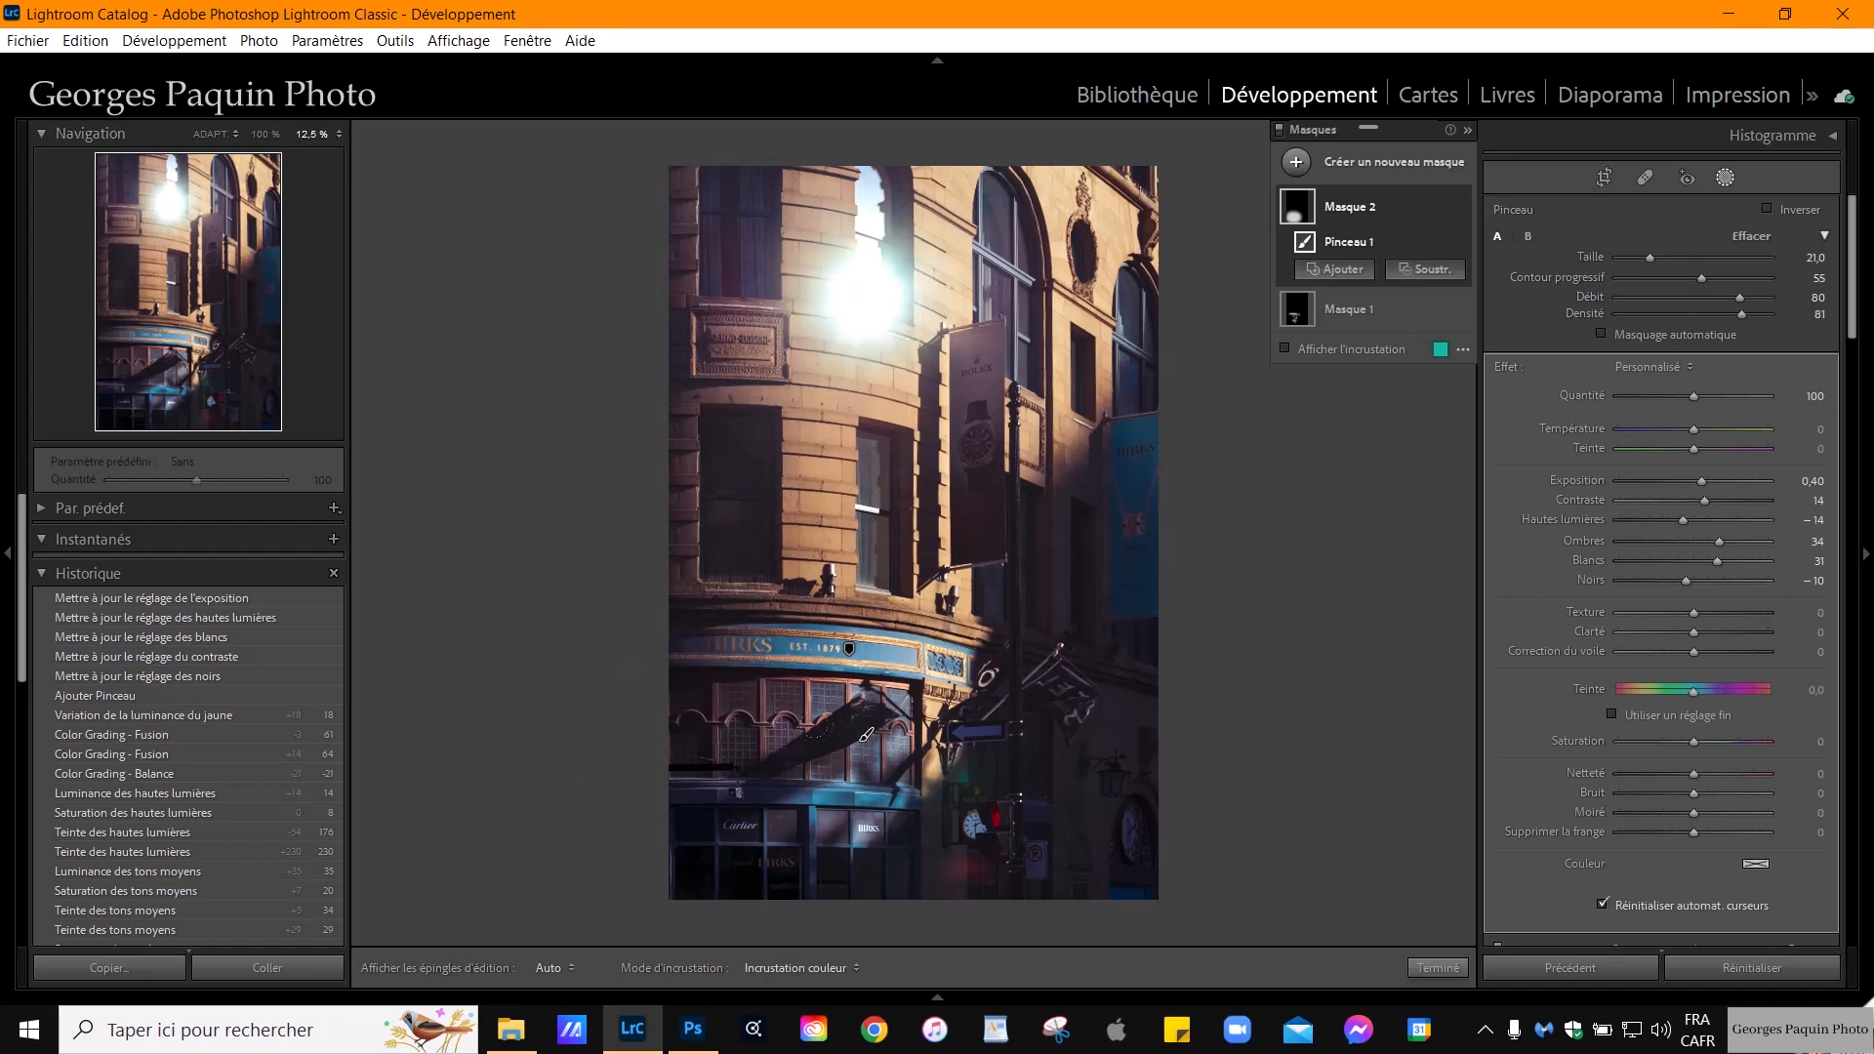
# Paint more of the brush mask over the shopfront windows with a size 21 brush and finish masking
pyautogui.press('h')
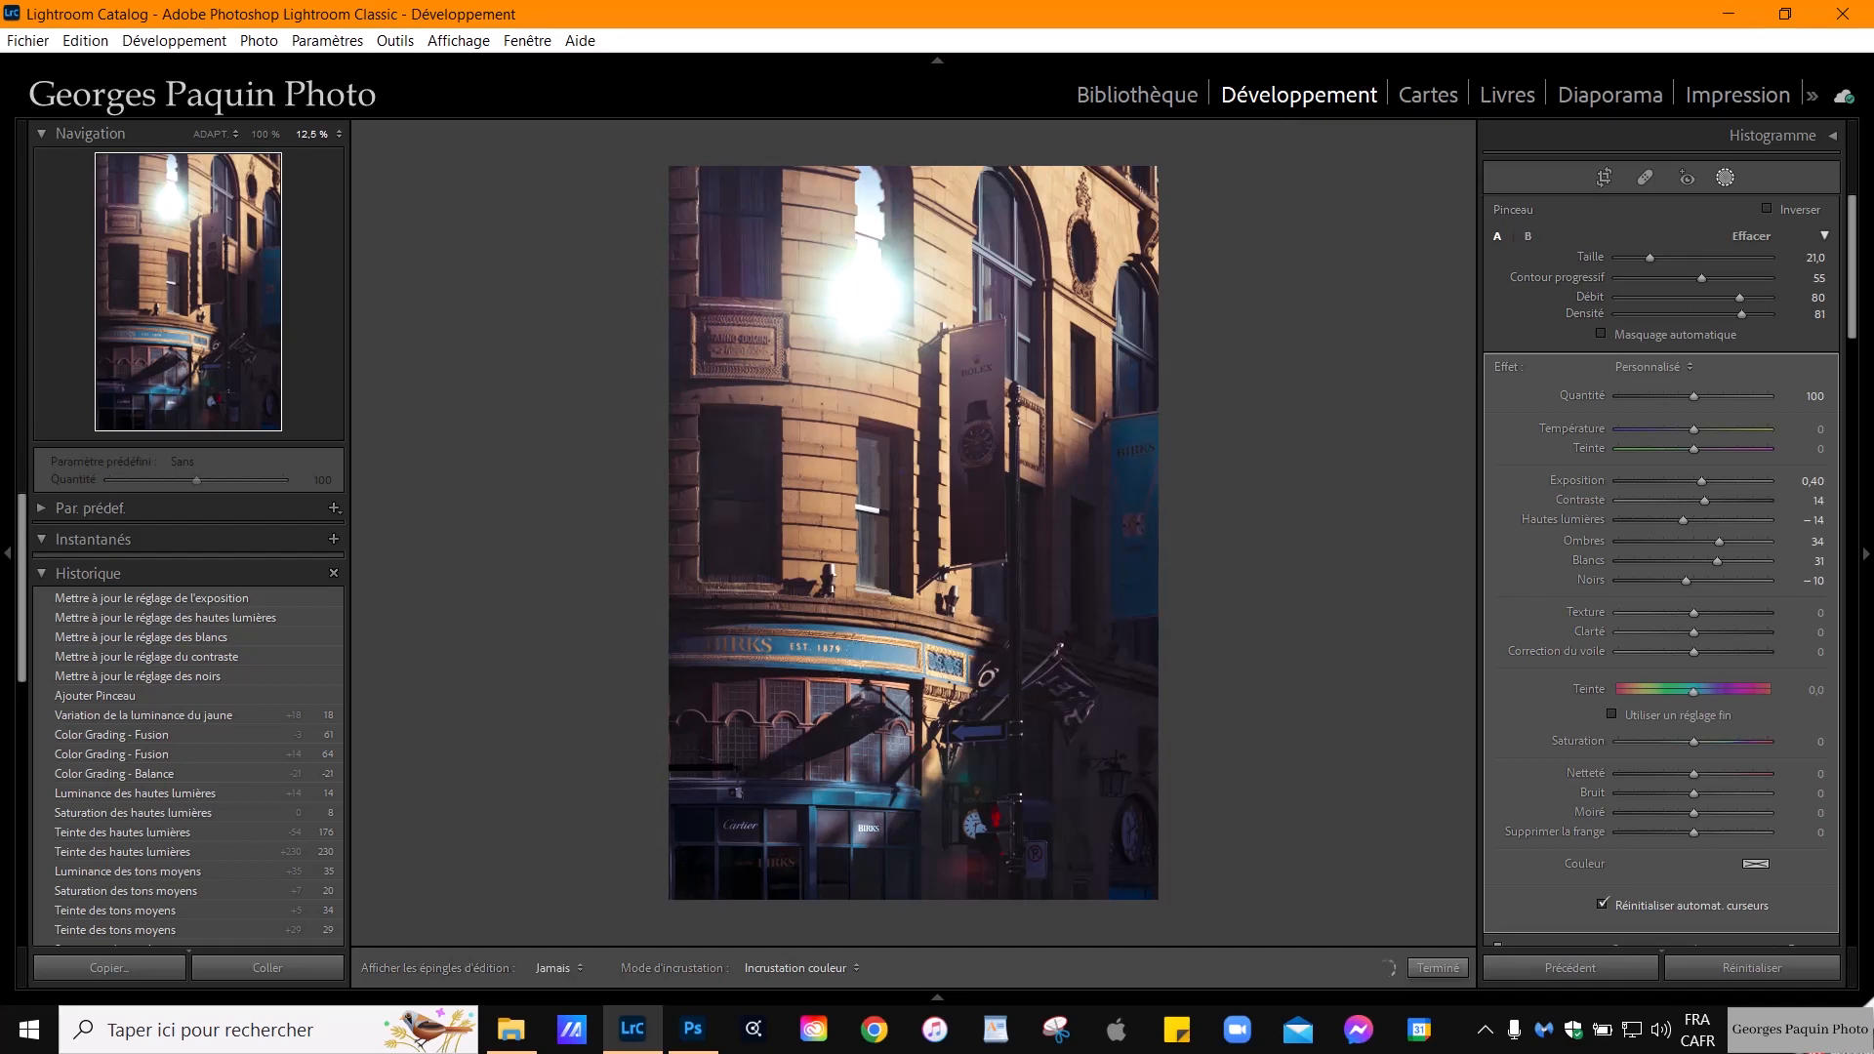
pyautogui.moveTo(849, 726)
pyautogui.mouseDown()
pyautogui.moveTo(770, 718)
pyautogui.moveTo(847, 717)
pyautogui.mouseUp()
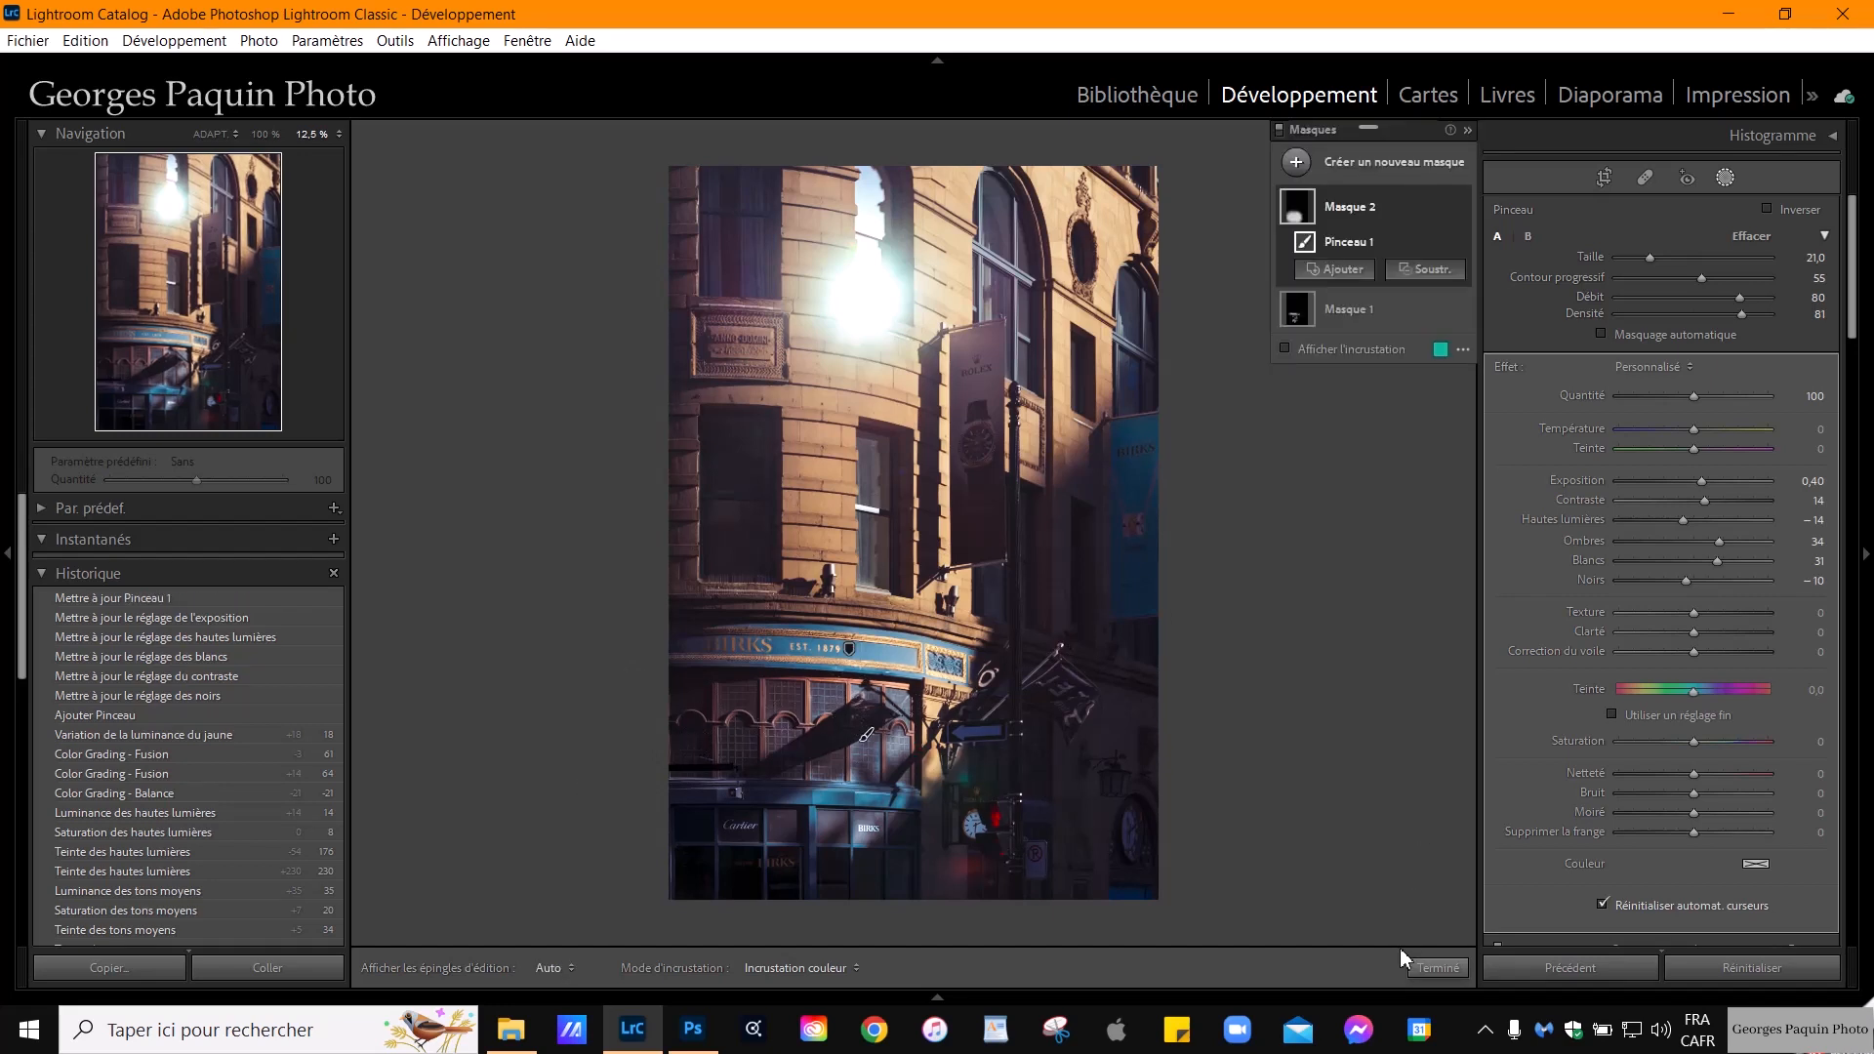
pyautogui.click(1441, 971)
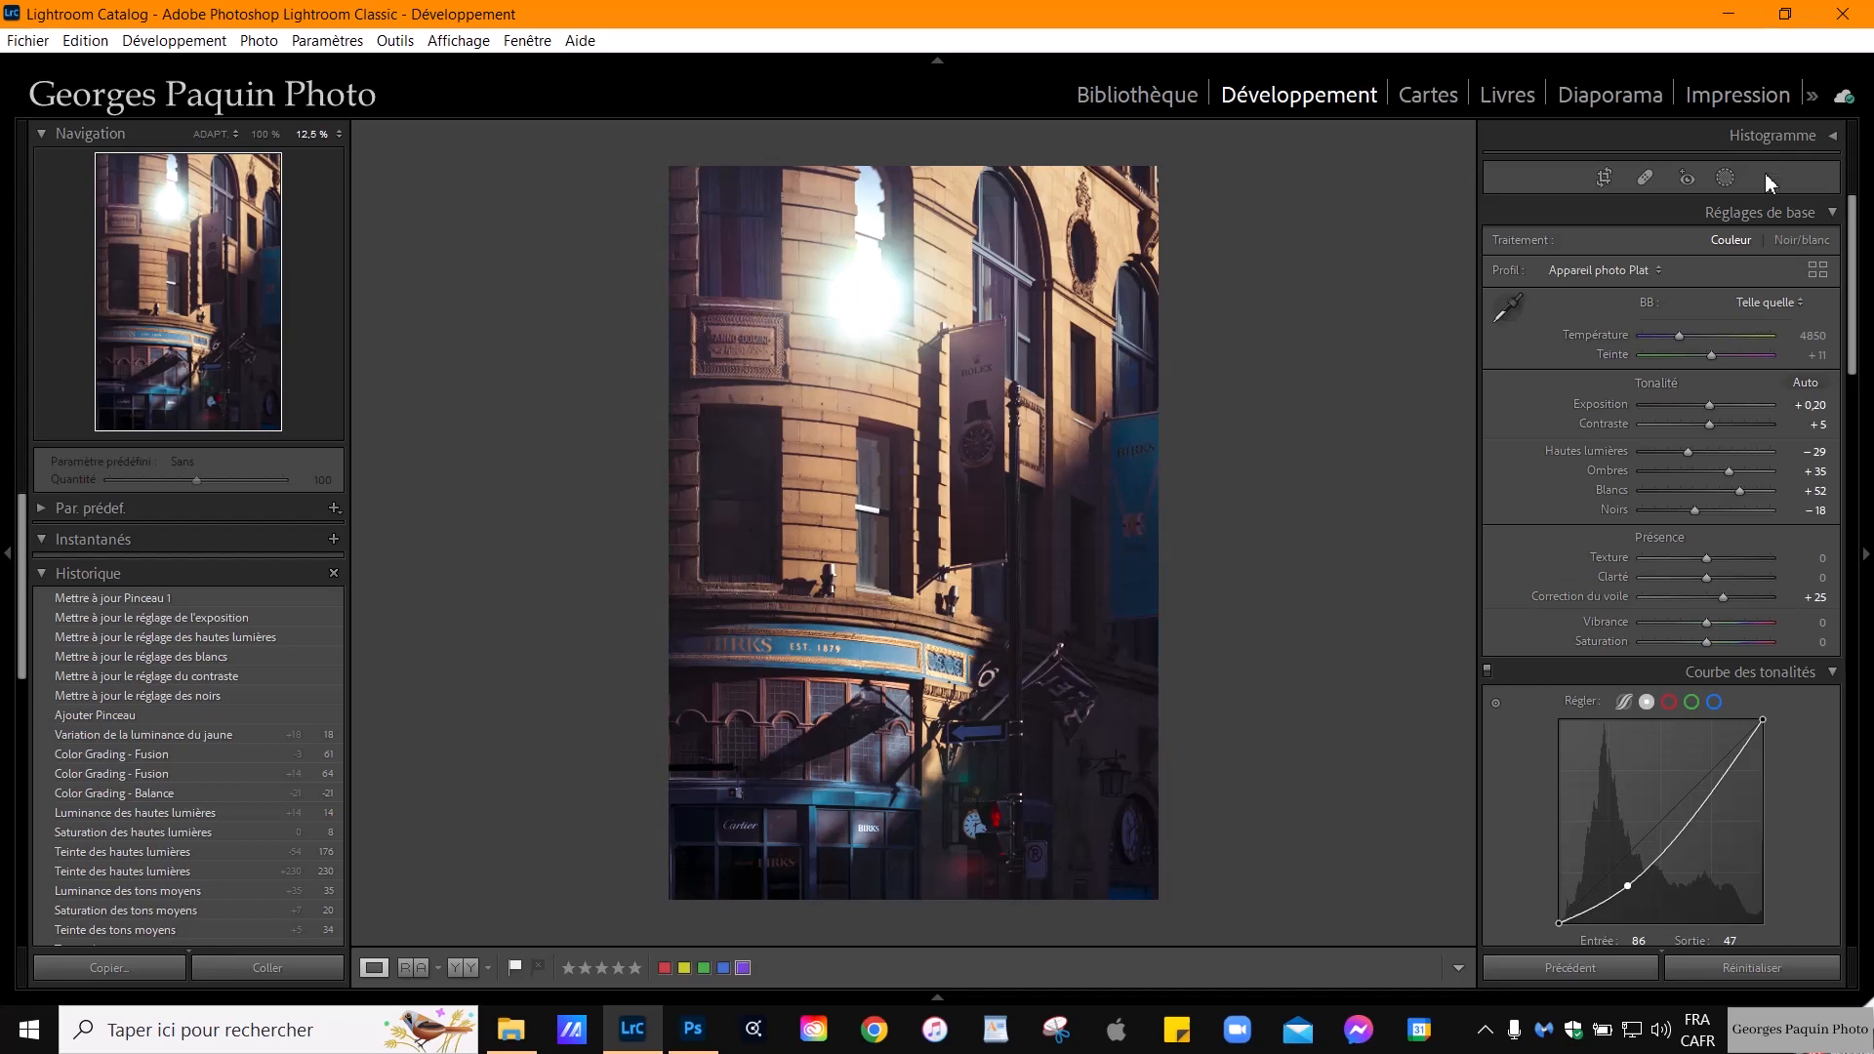
# Create a vertical linear gradient mask fading inward from the photo's left edge, widen its transition and shift it slightly inward
pyautogui.click(1725, 177)
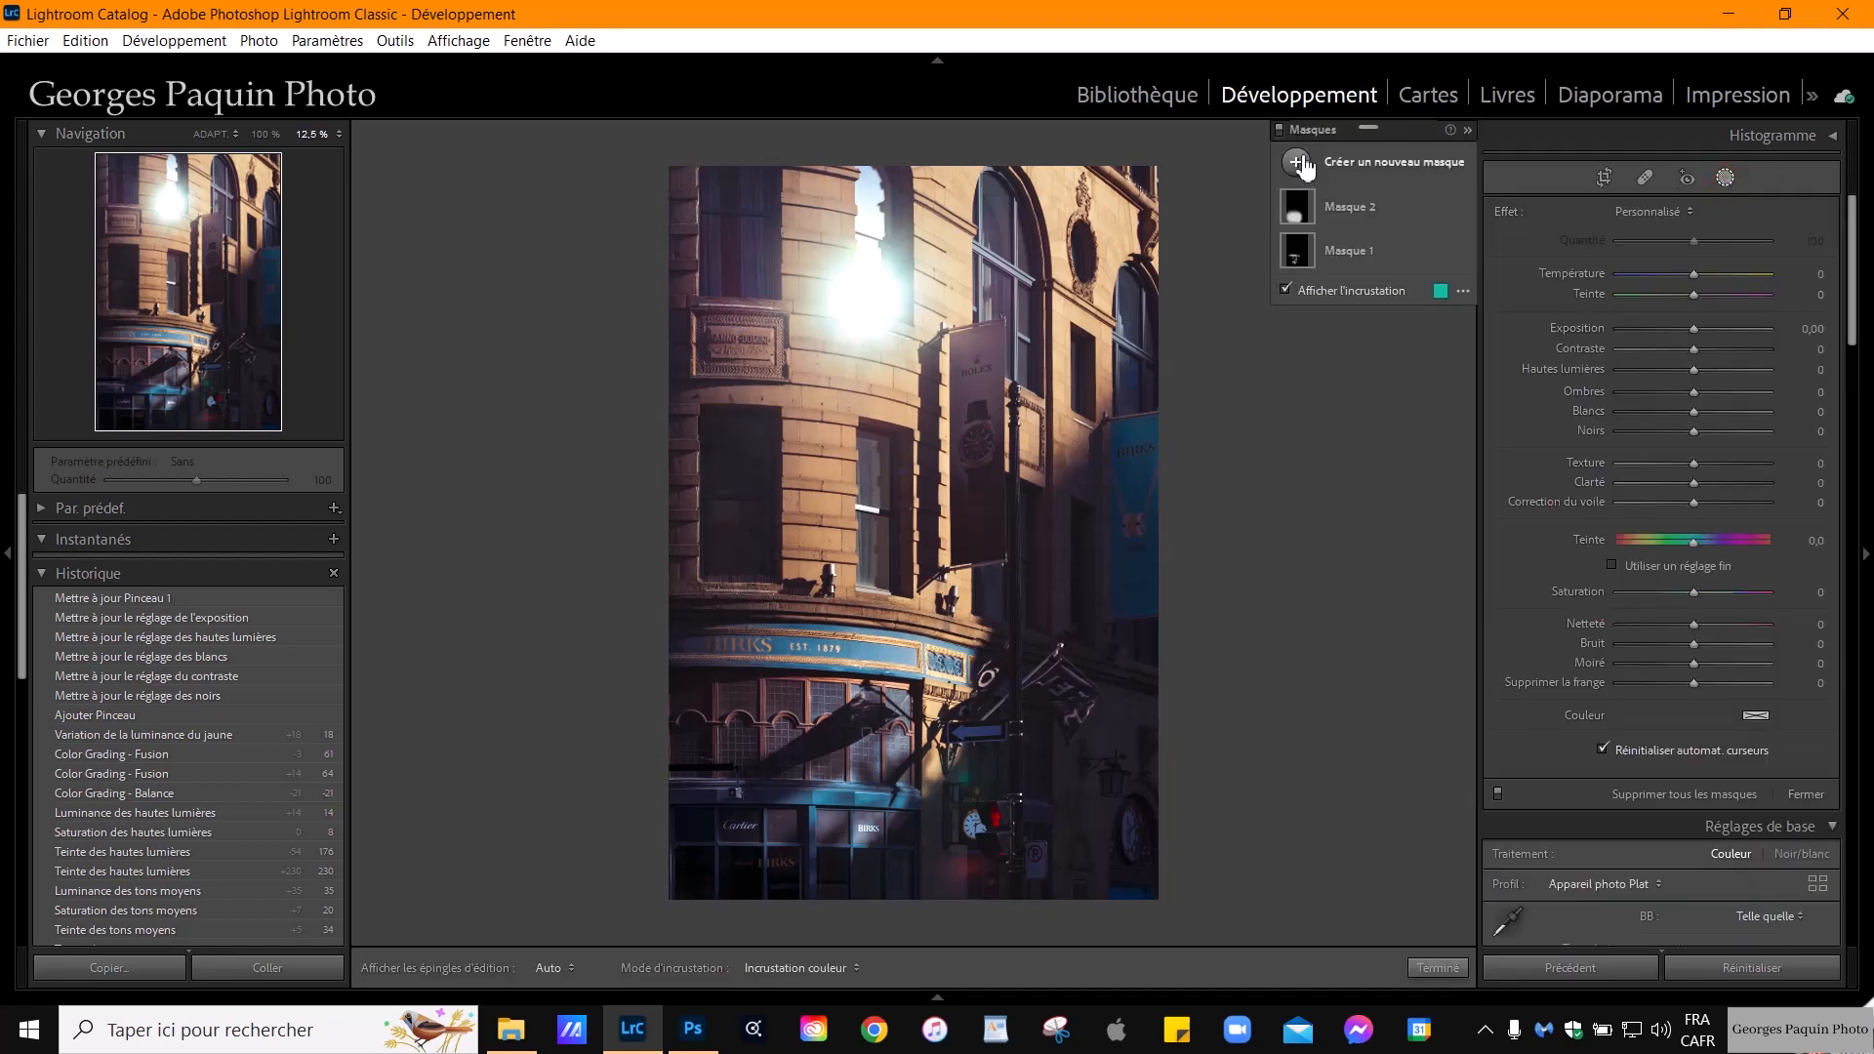
pyautogui.click(1299, 163)
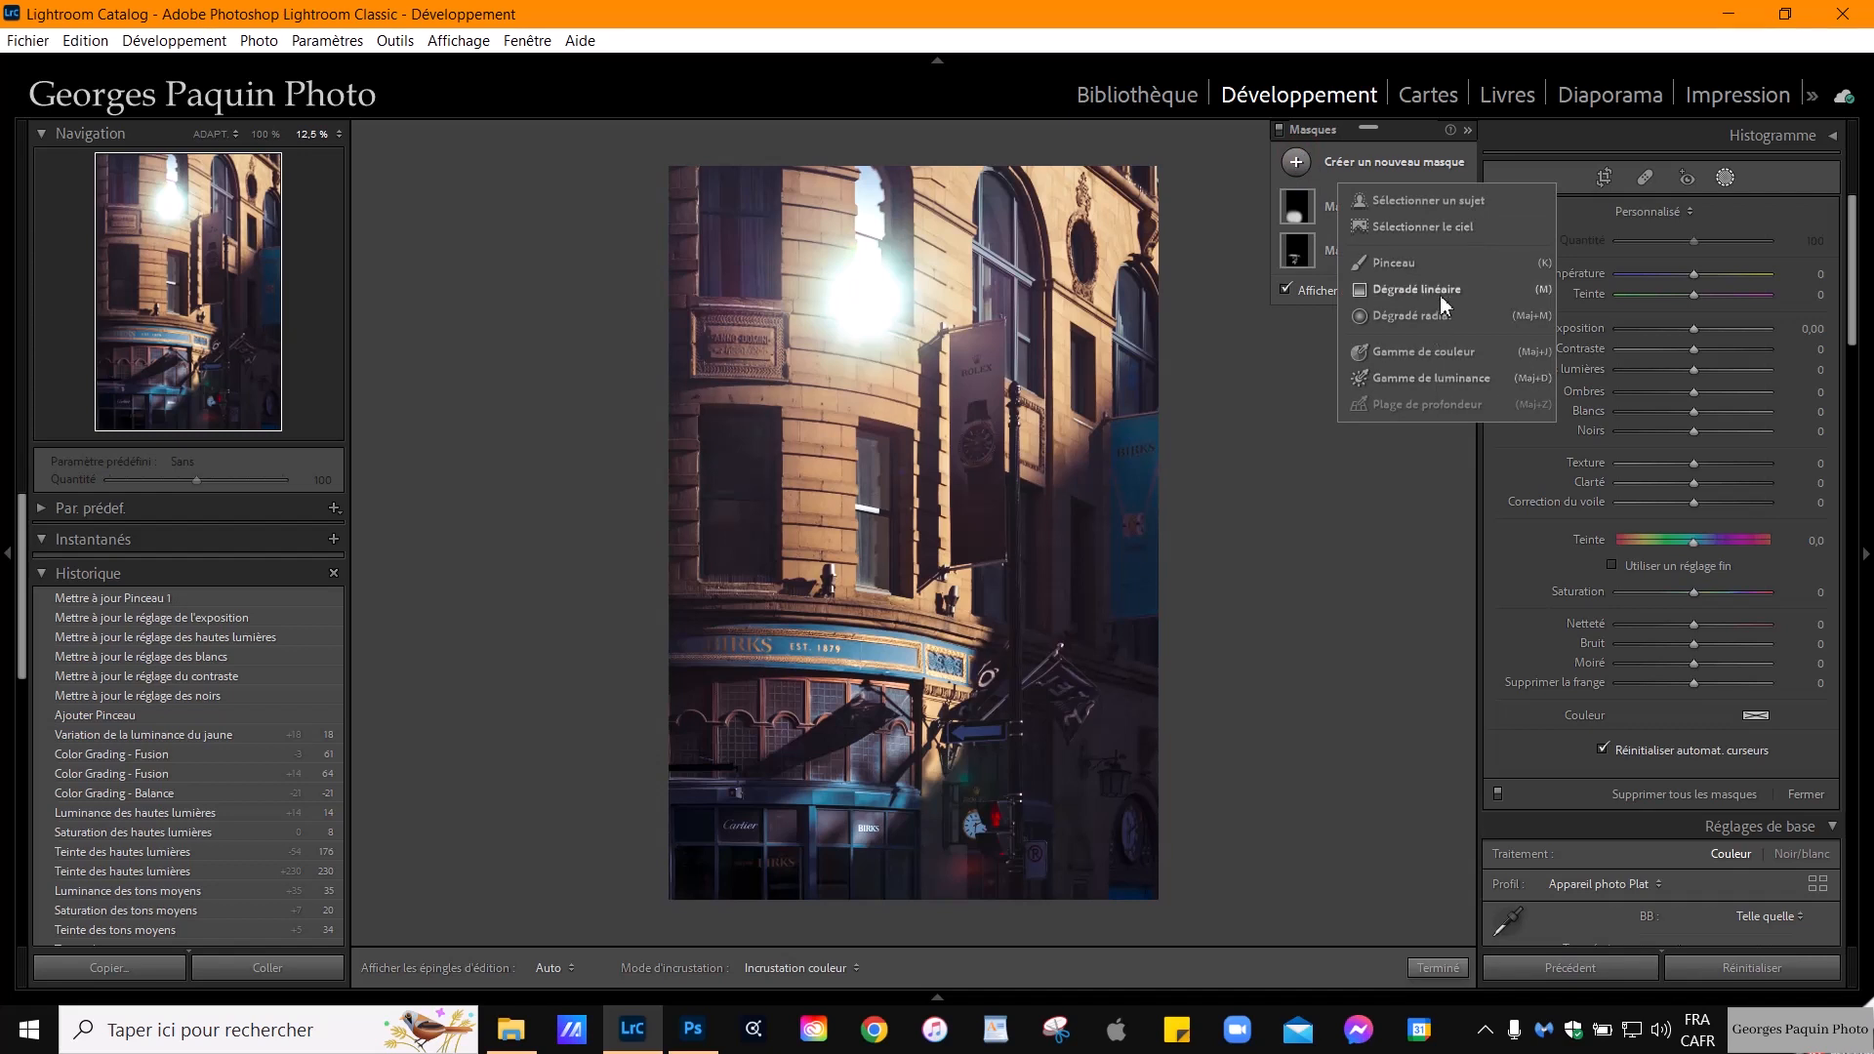
pyautogui.click(1386, 290)
pyautogui.moveTo(615, 496); pyautogui.dragTo(833, 493)
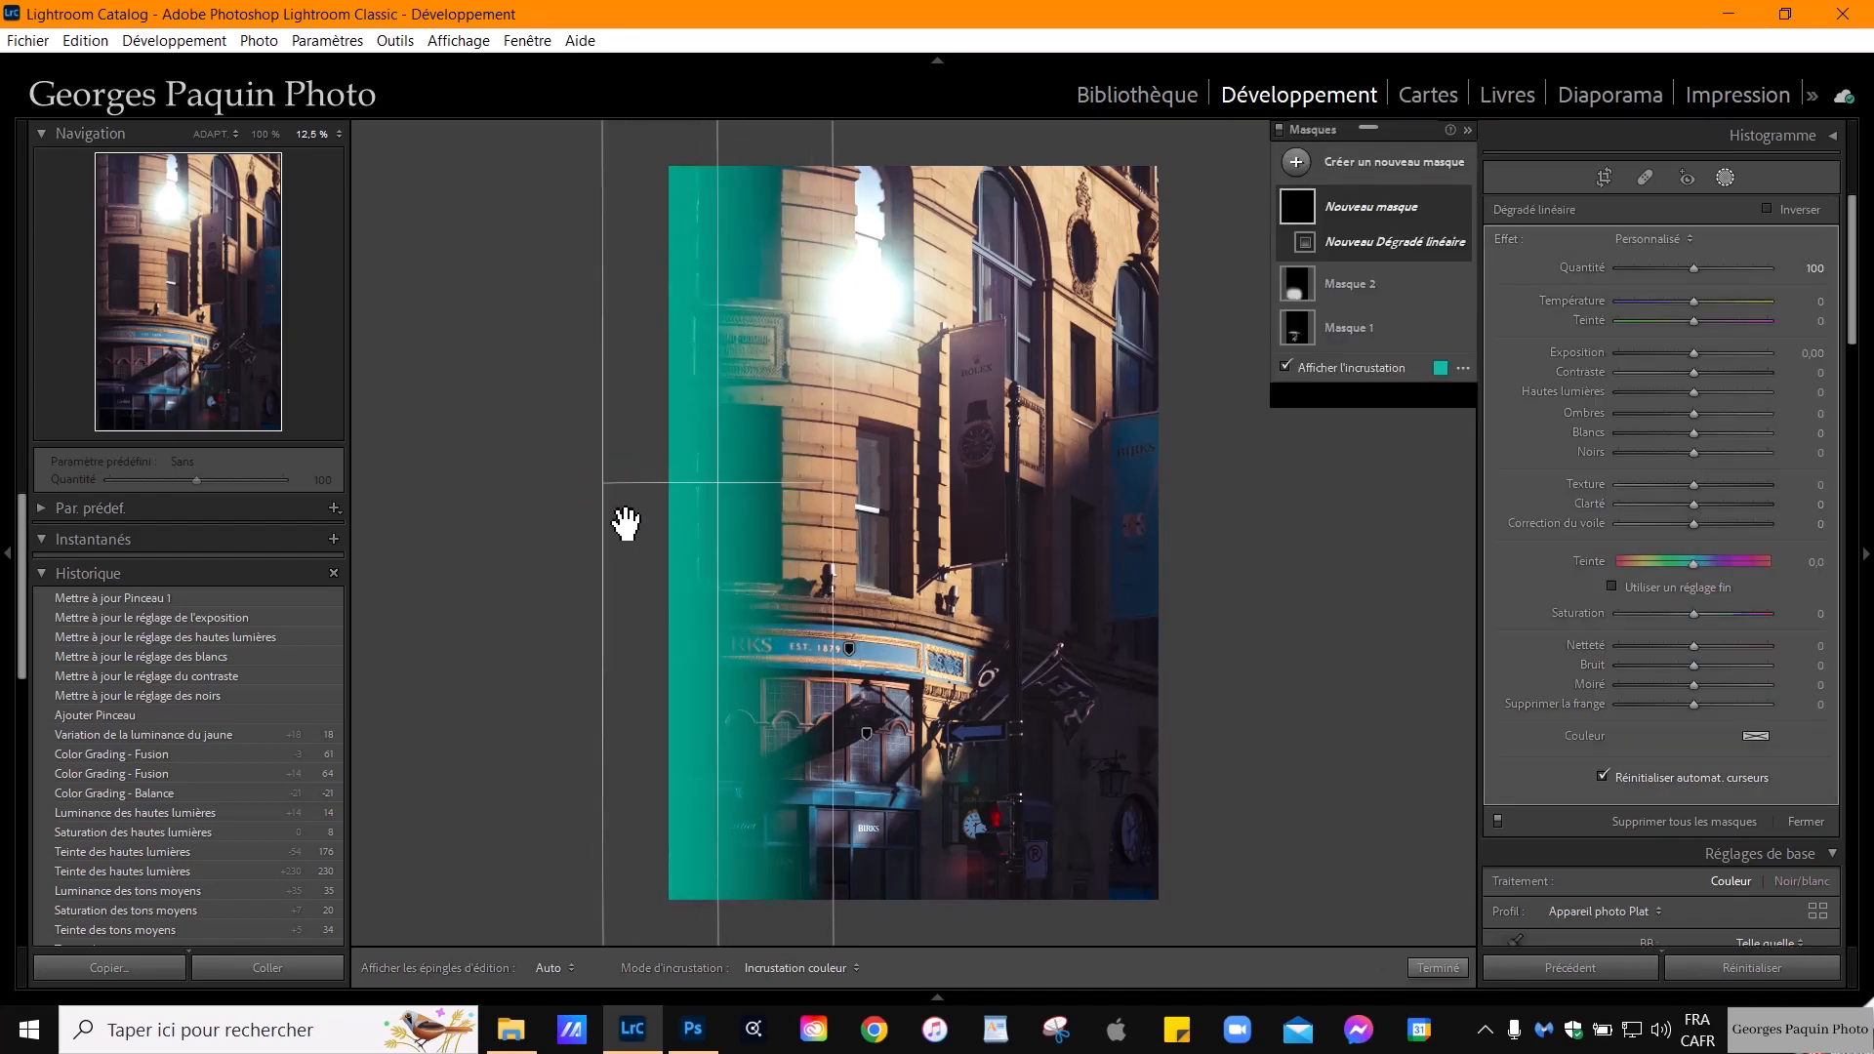
pyautogui.moveTo(606, 502); pyautogui.dragTo(511, 489)
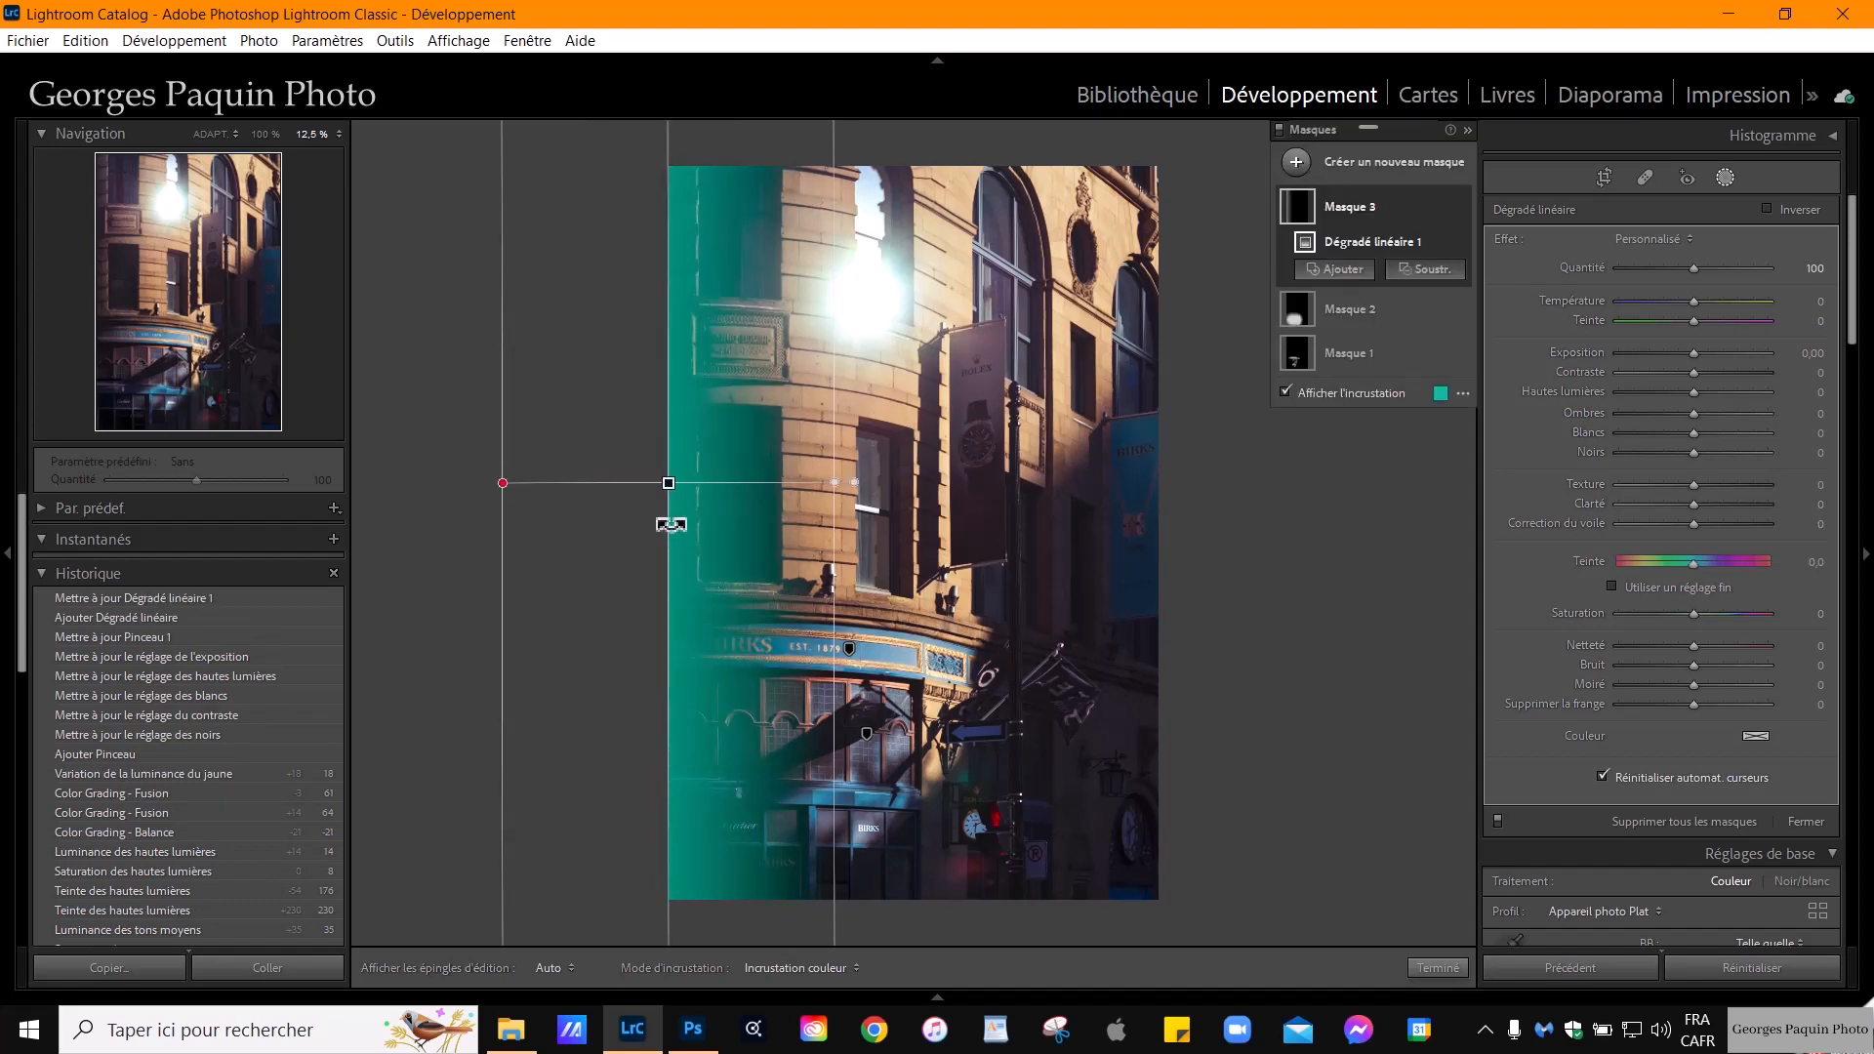
pyautogui.moveTo(670, 494); pyautogui.dragTo(699, 507)
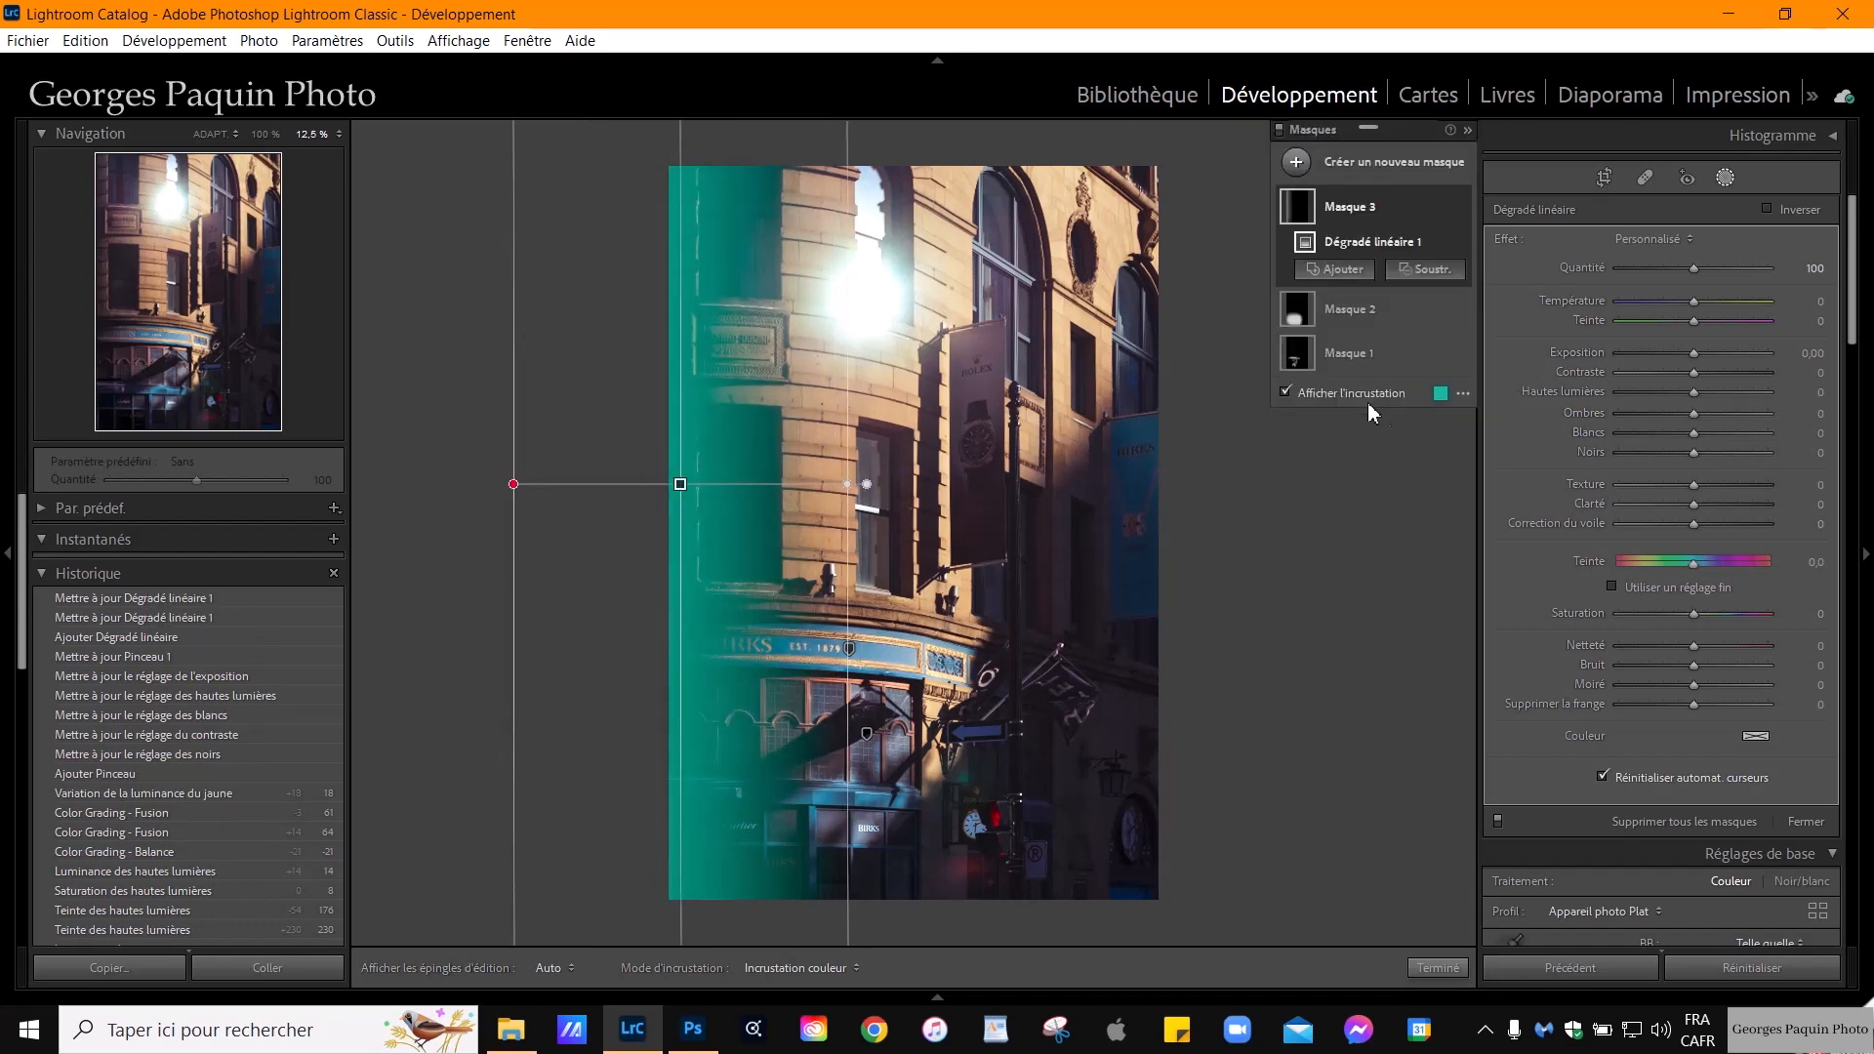
# Darken the left-edge gradient to exposure -1.75 with the overlay off, adjust its placement, and compare the photo with and without the mask
pyautogui.click(1287, 393)
pyautogui.moveTo(1696, 355); pyautogui.dragTo(1677, 356)
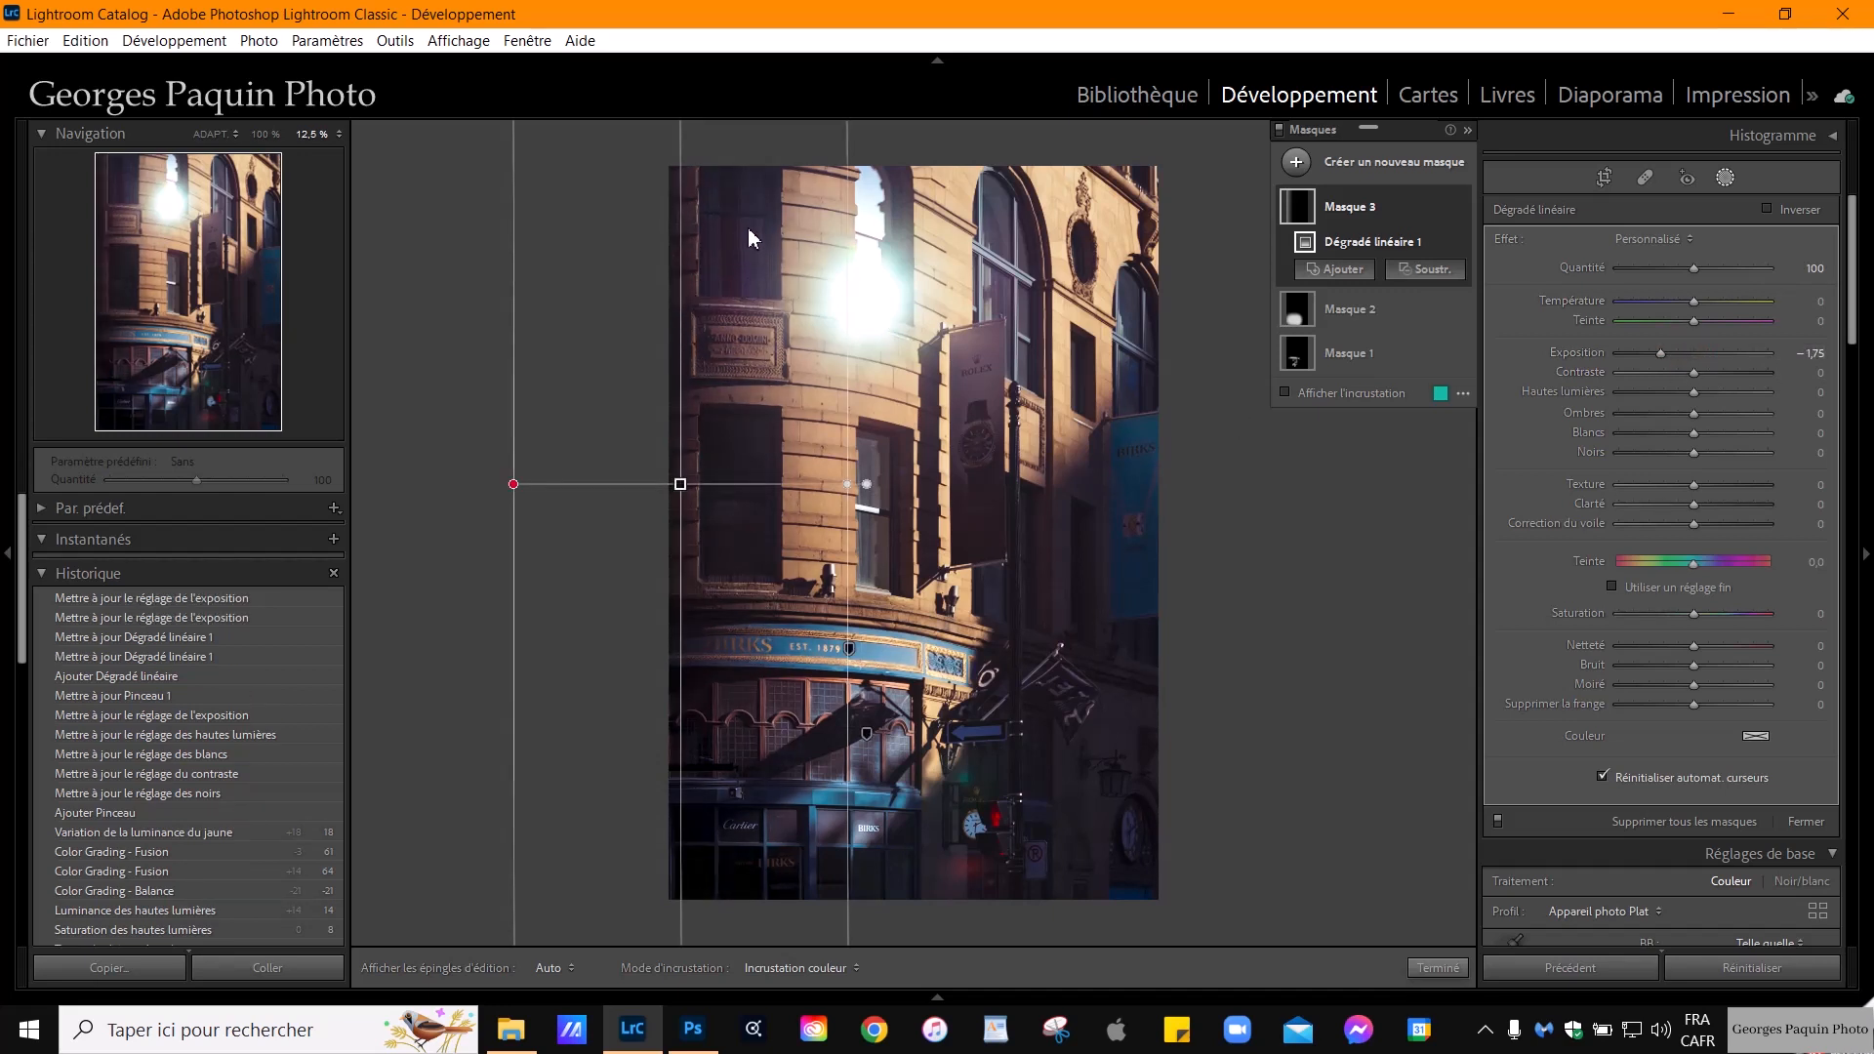
pyautogui.moveTo(682, 494); pyautogui.dragTo(699, 499)
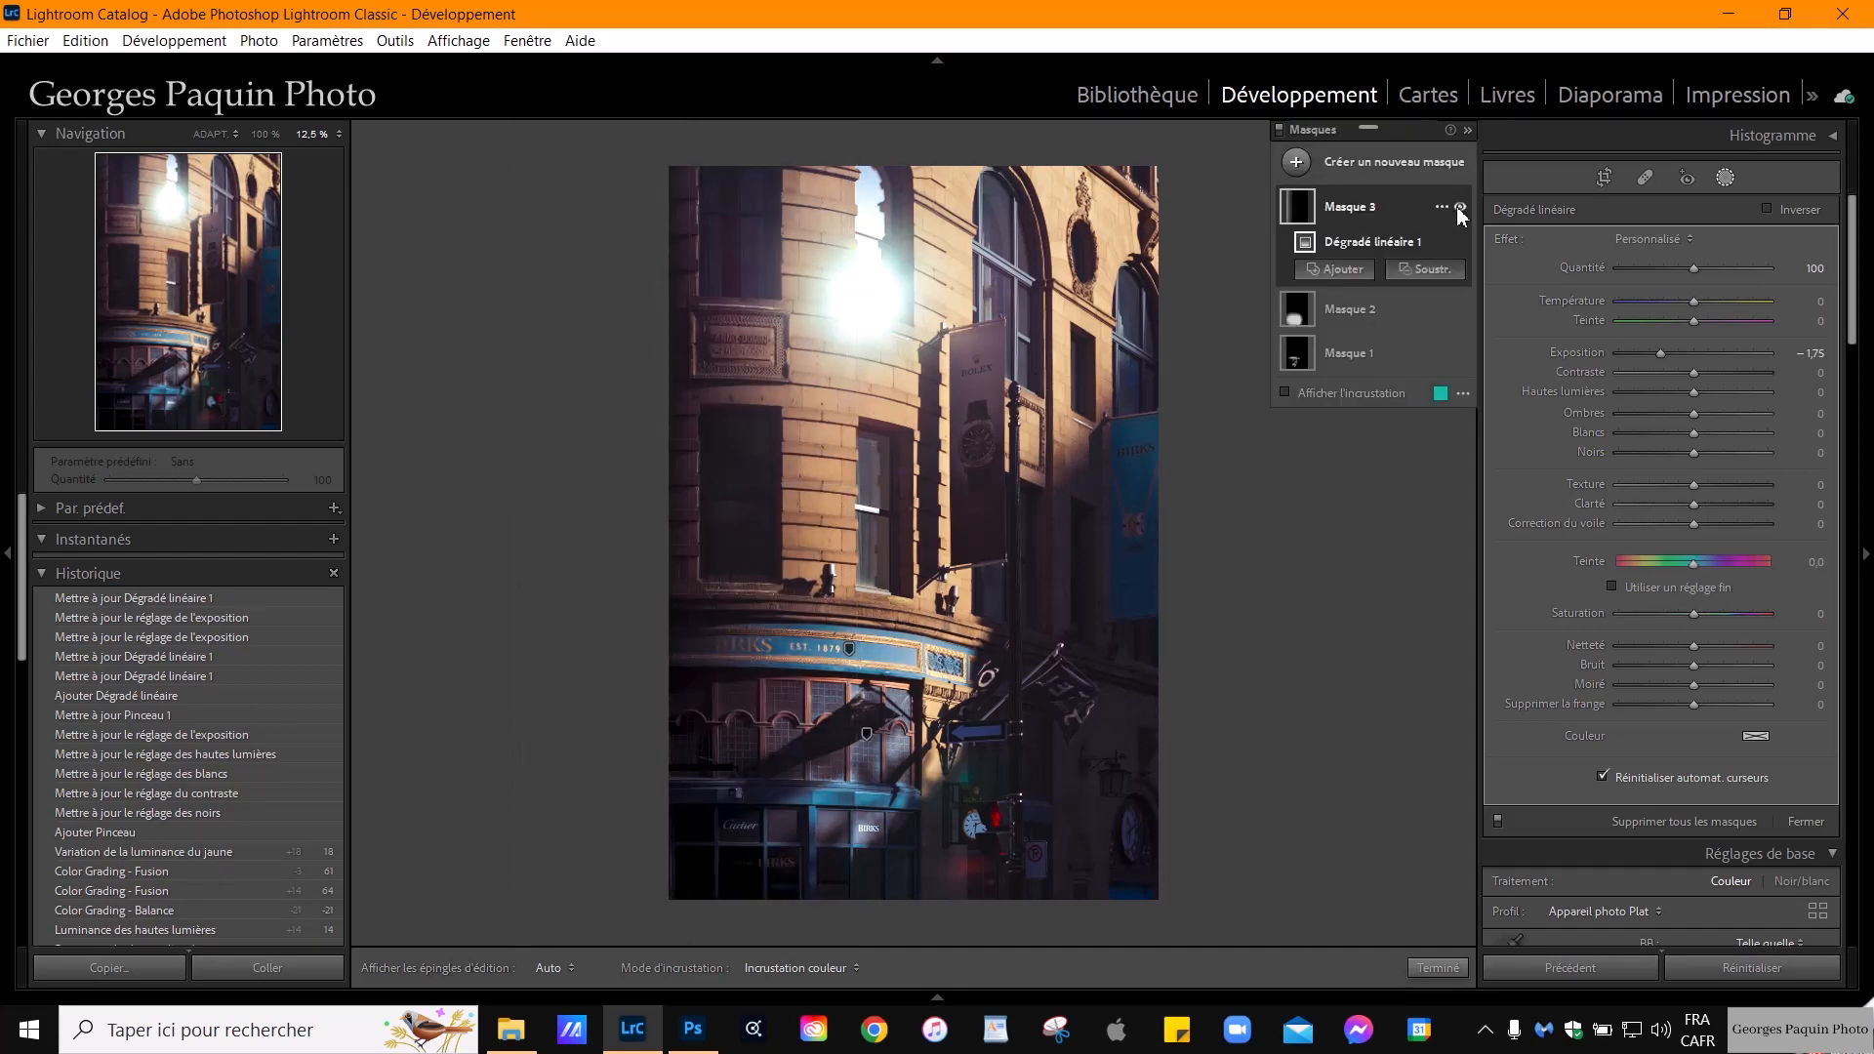
pyautogui.click(1460, 207)
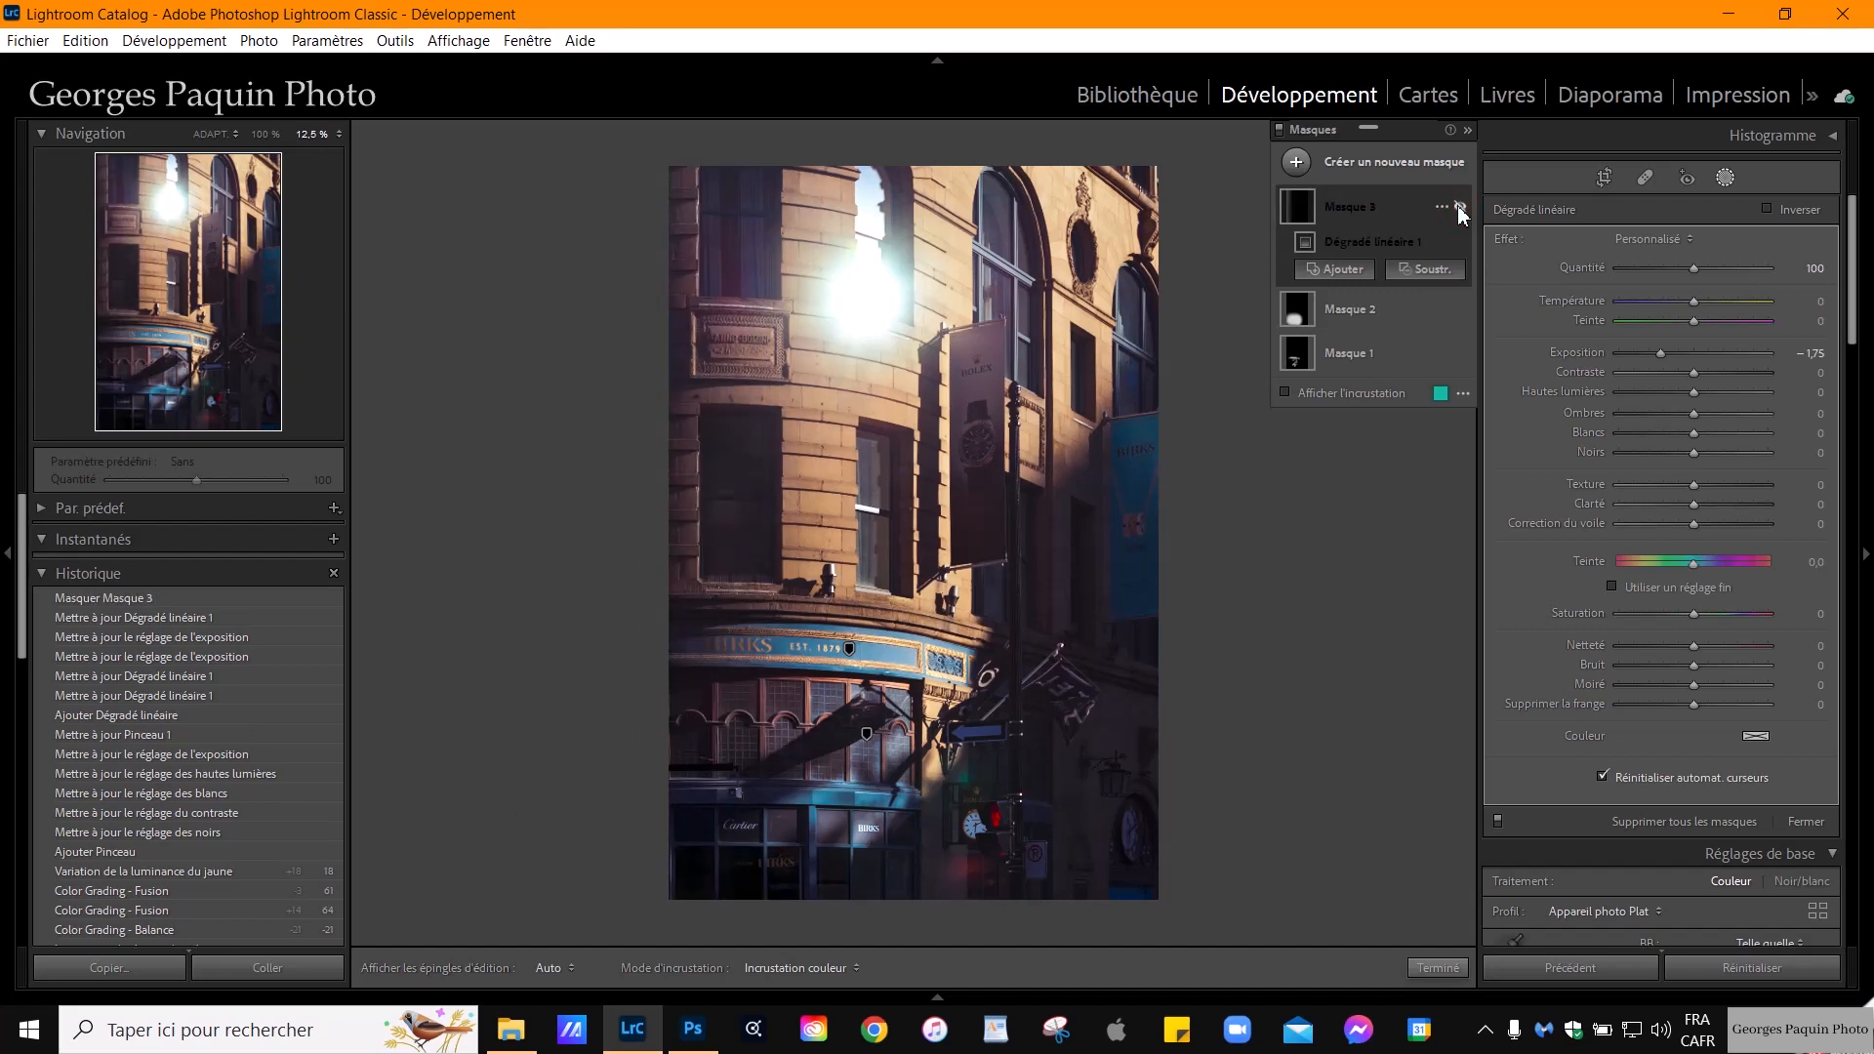
pyautogui.click(1460, 207)
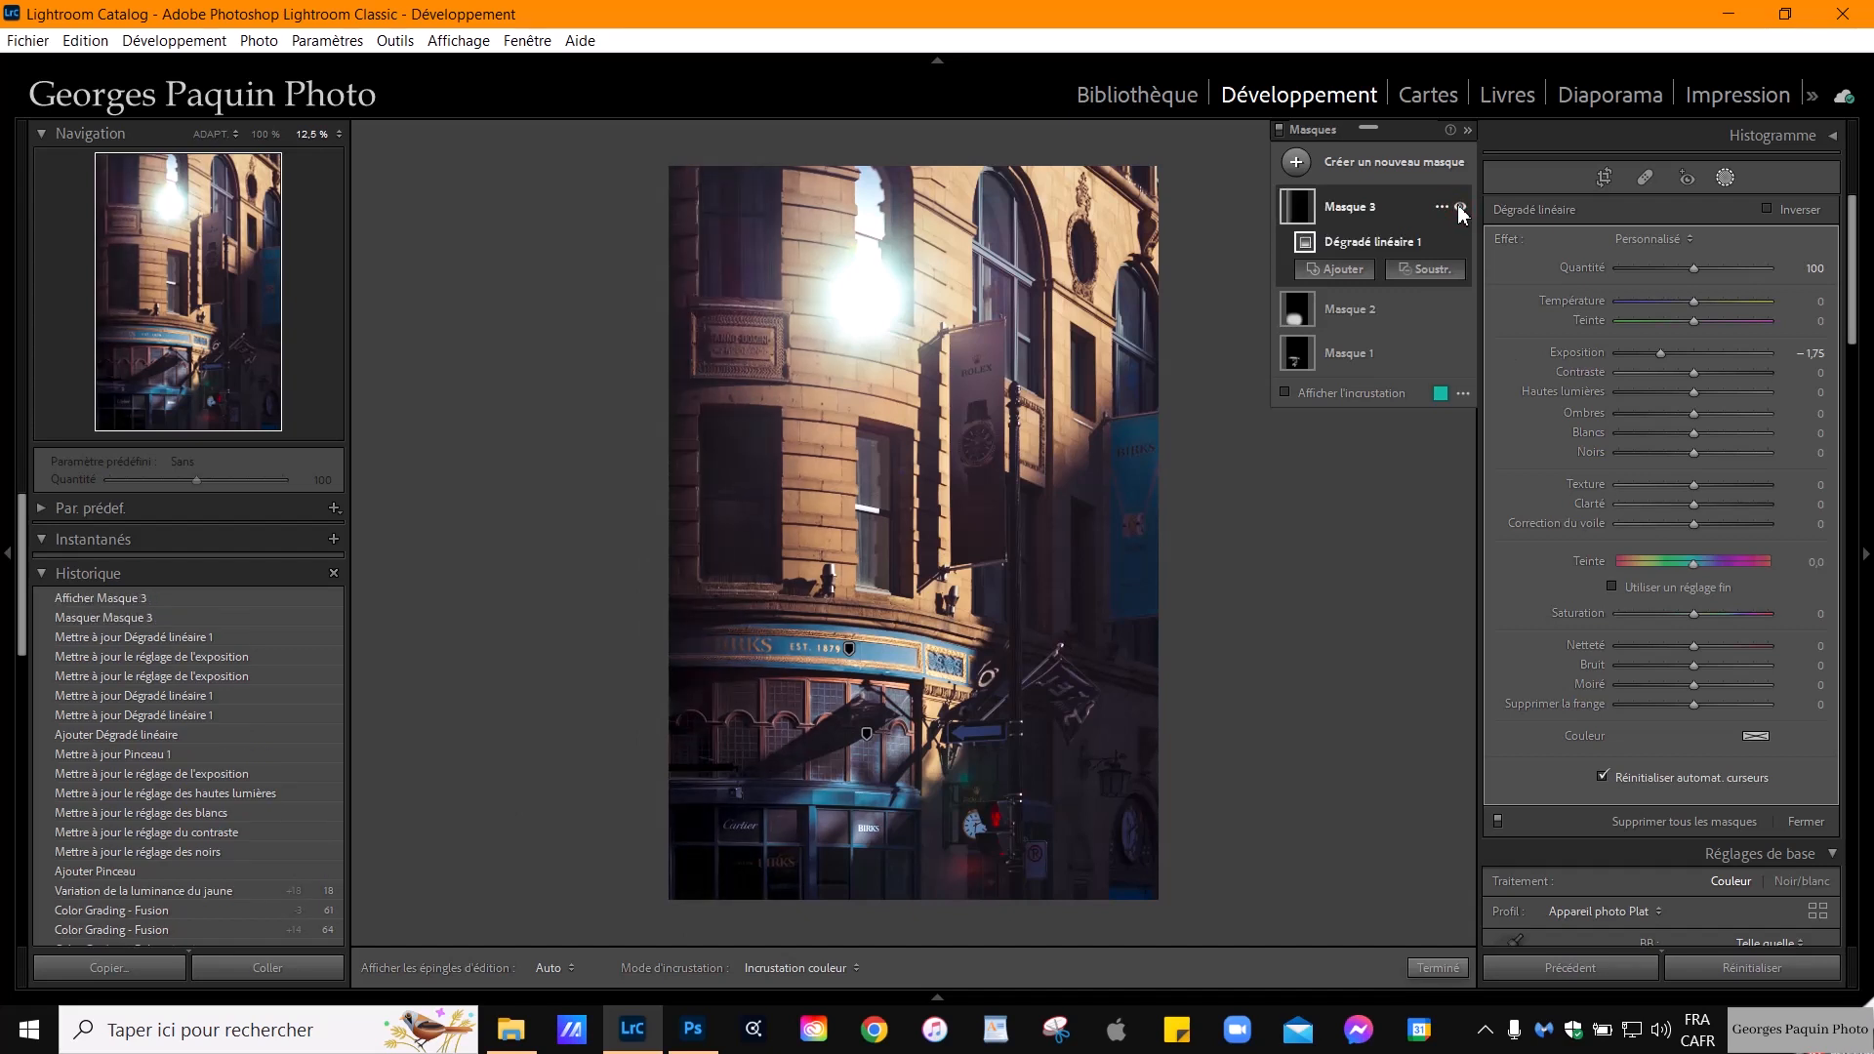
pyautogui.click(1438, 967)
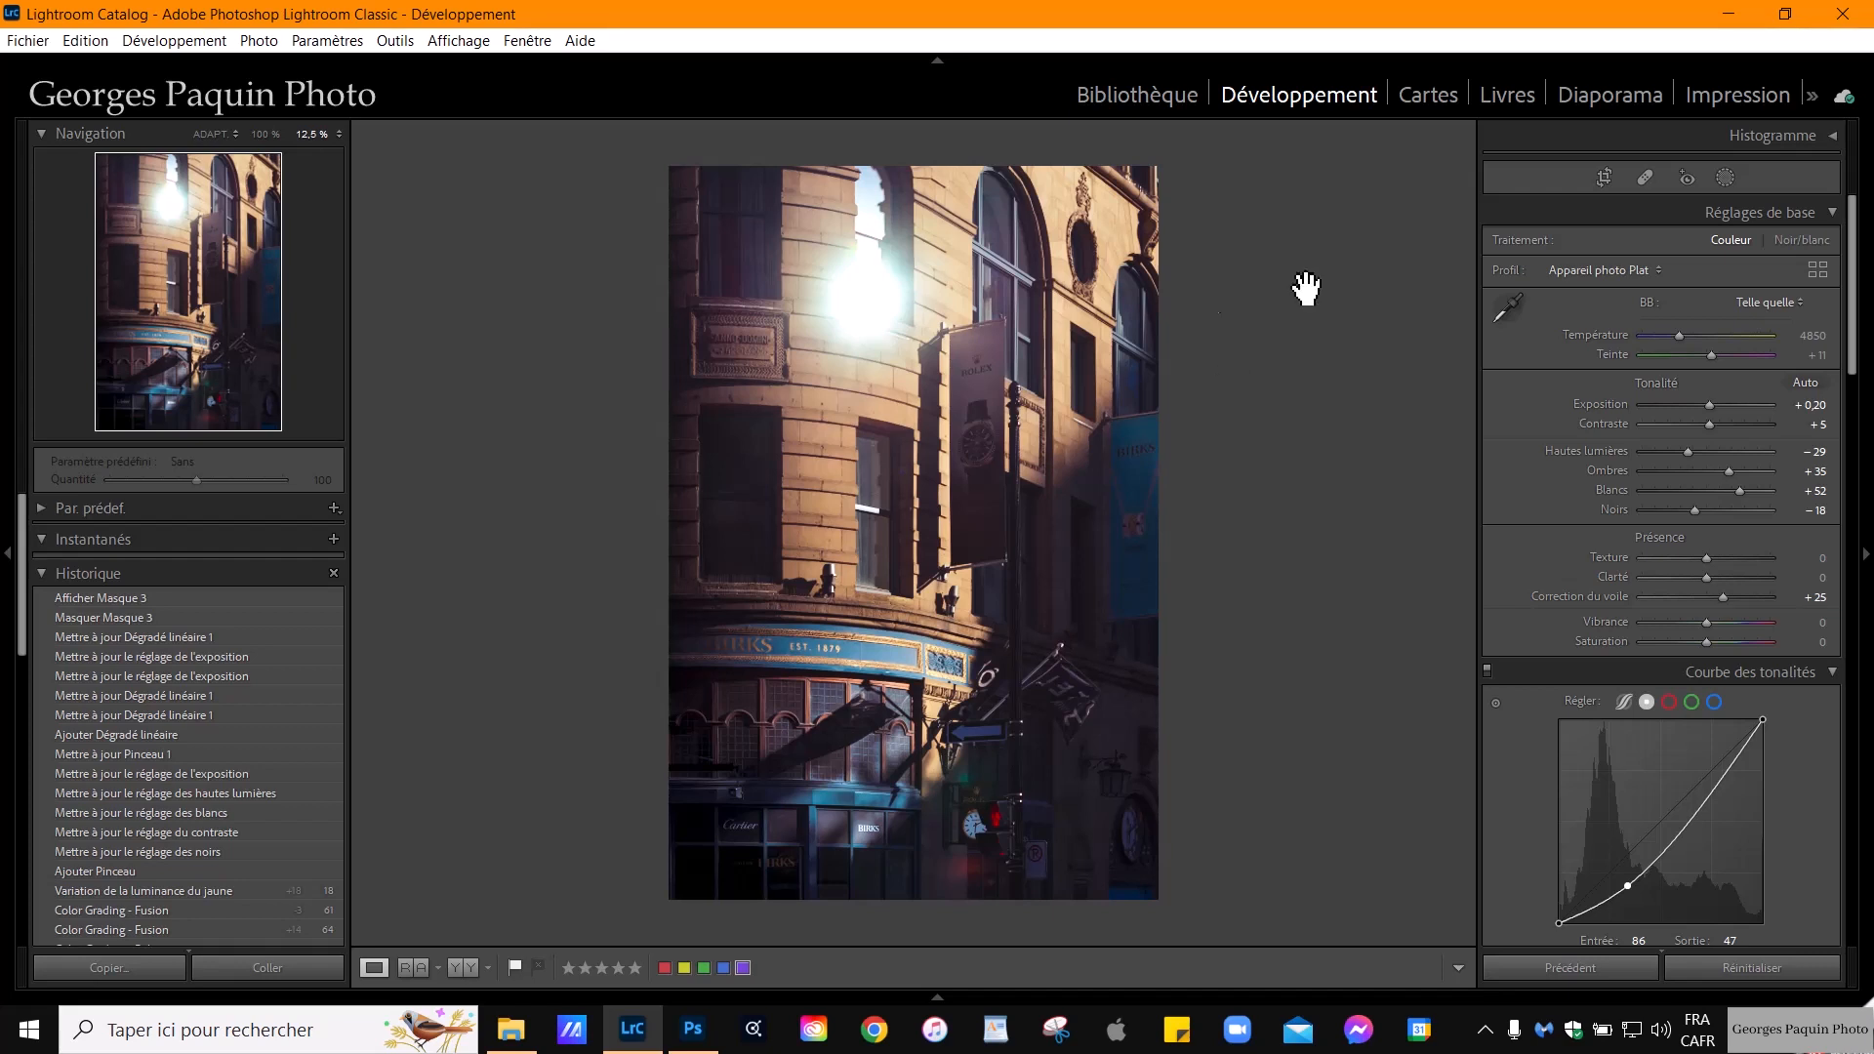
# Create another mask with a diagonal linear gradient covering the photo's lower-right corner
pyautogui.click(1723, 179)
pyautogui.click(1299, 166)
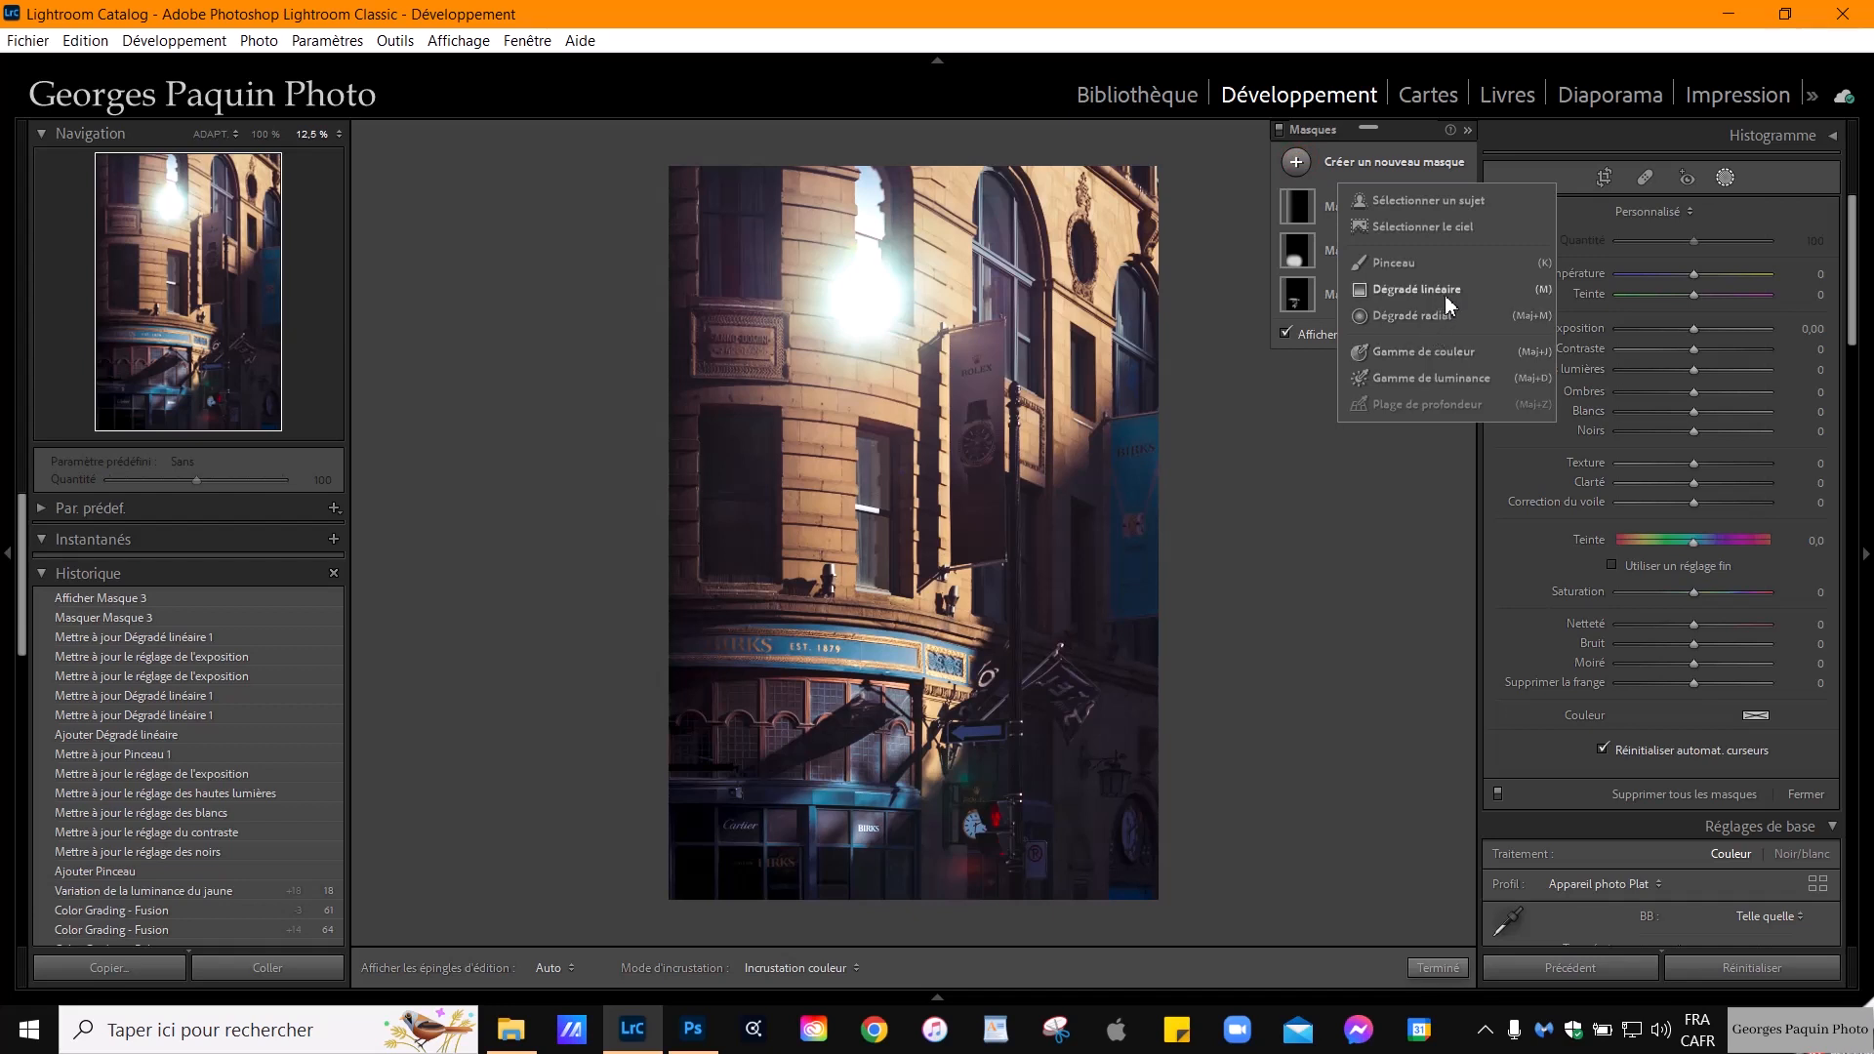
pyautogui.click(1415, 289)
pyautogui.moveTo(1010, 700); pyautogui.dragTo(973, 666)
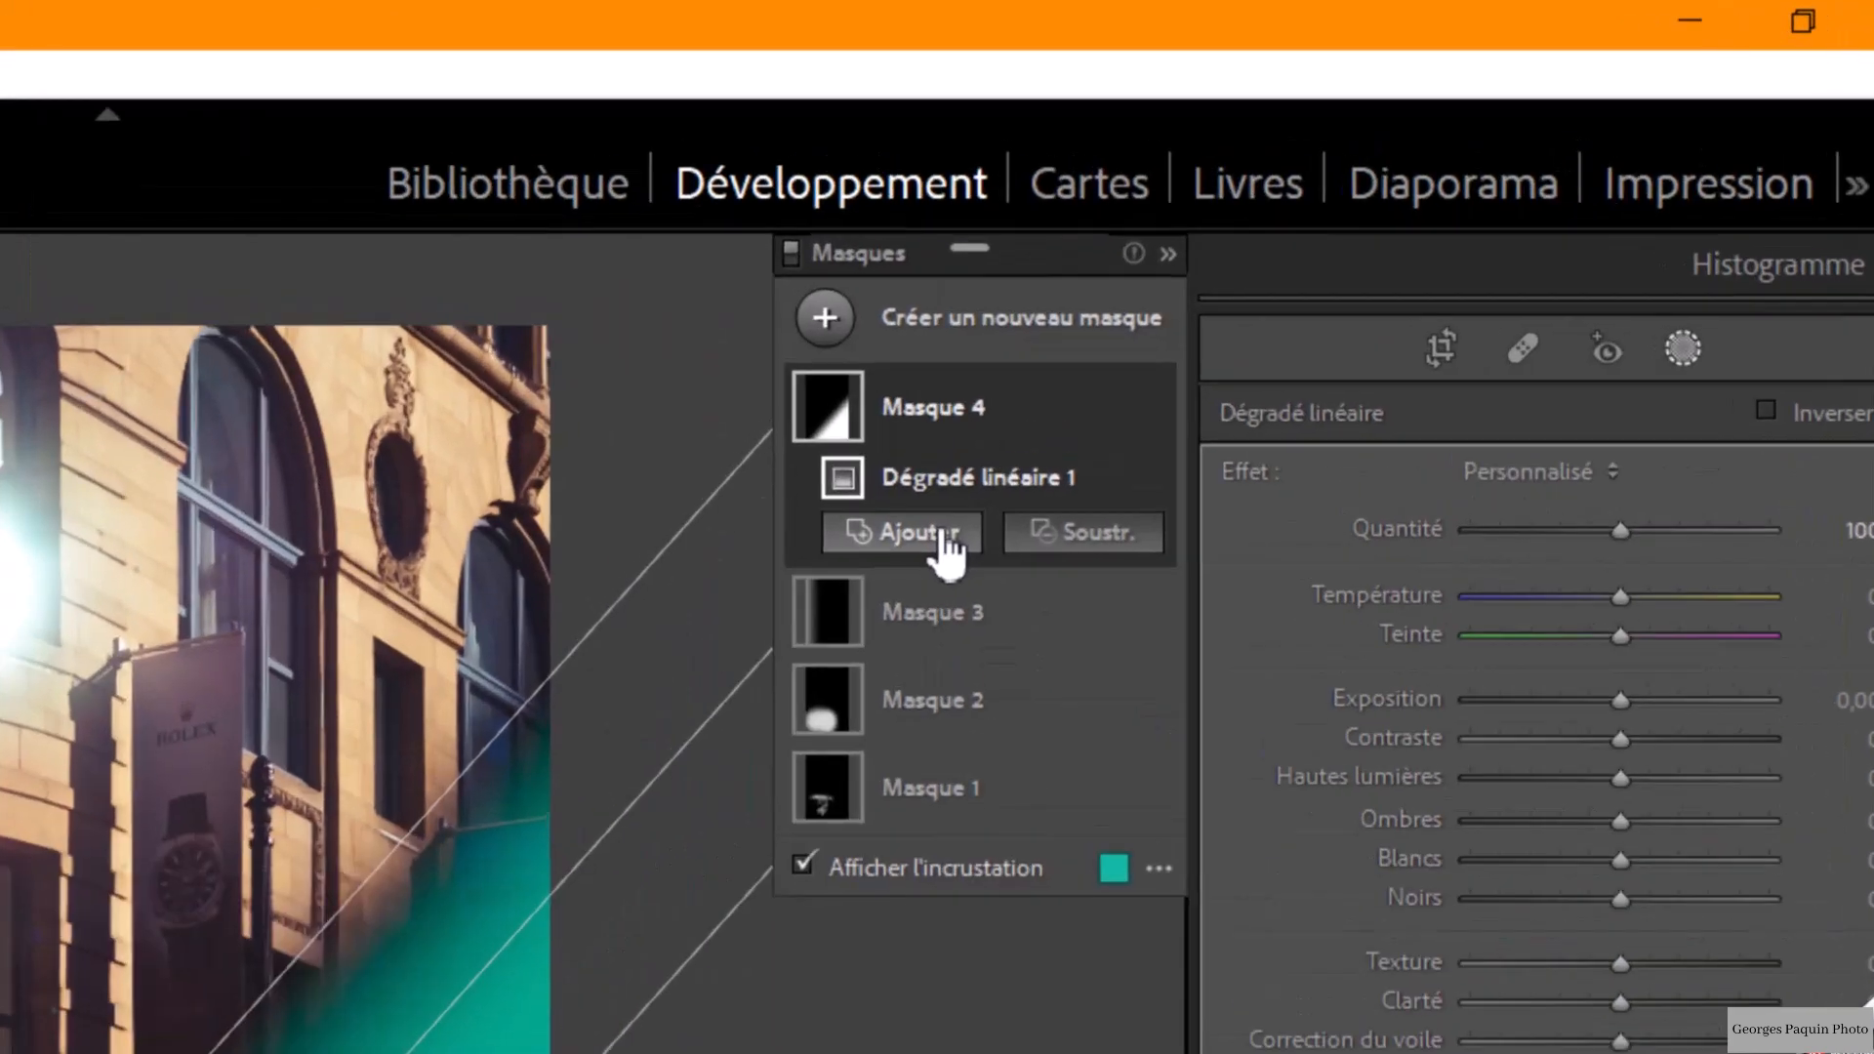
# Add a second diagonal linear gradient to the same mask, fading in from the photo's upper-left corner
pyautogui.click(1073, 424)
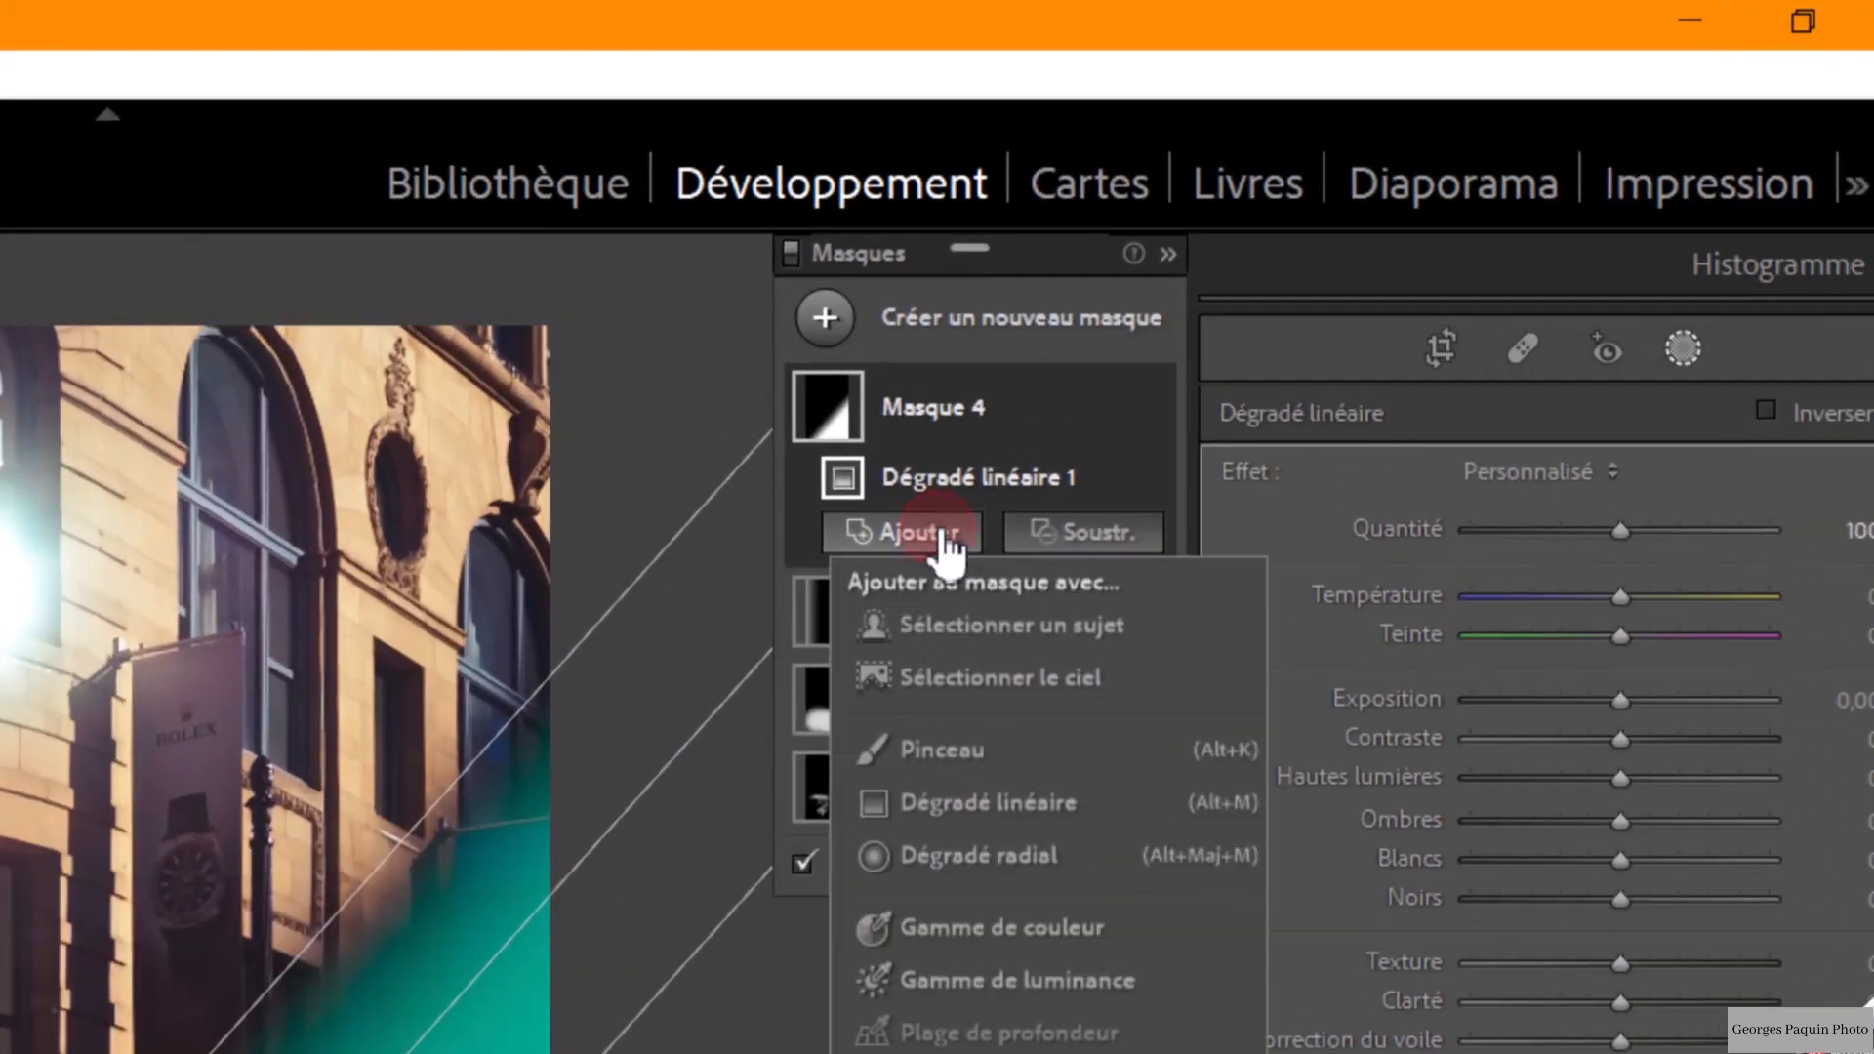
pyautogui.click(1020, 802)
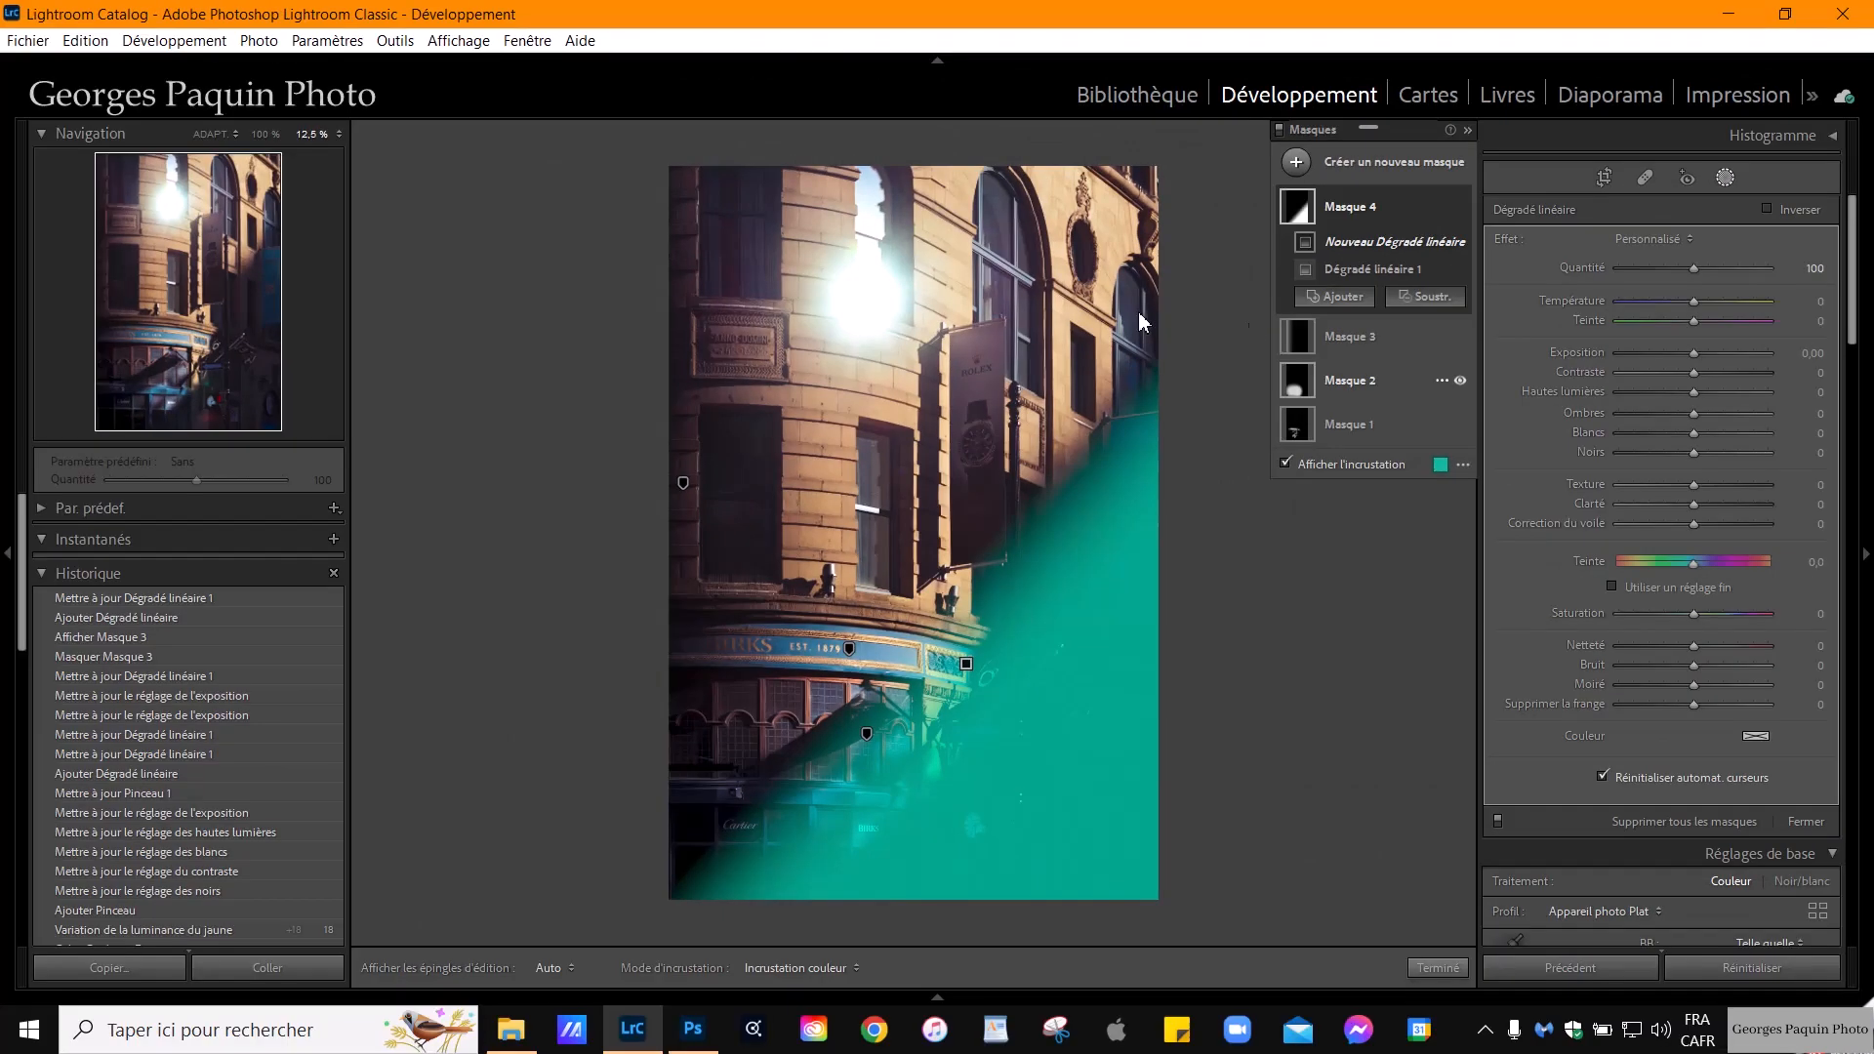
pyautogui.moveTo(685, 234); pyautogui.dragTo(878, 478)
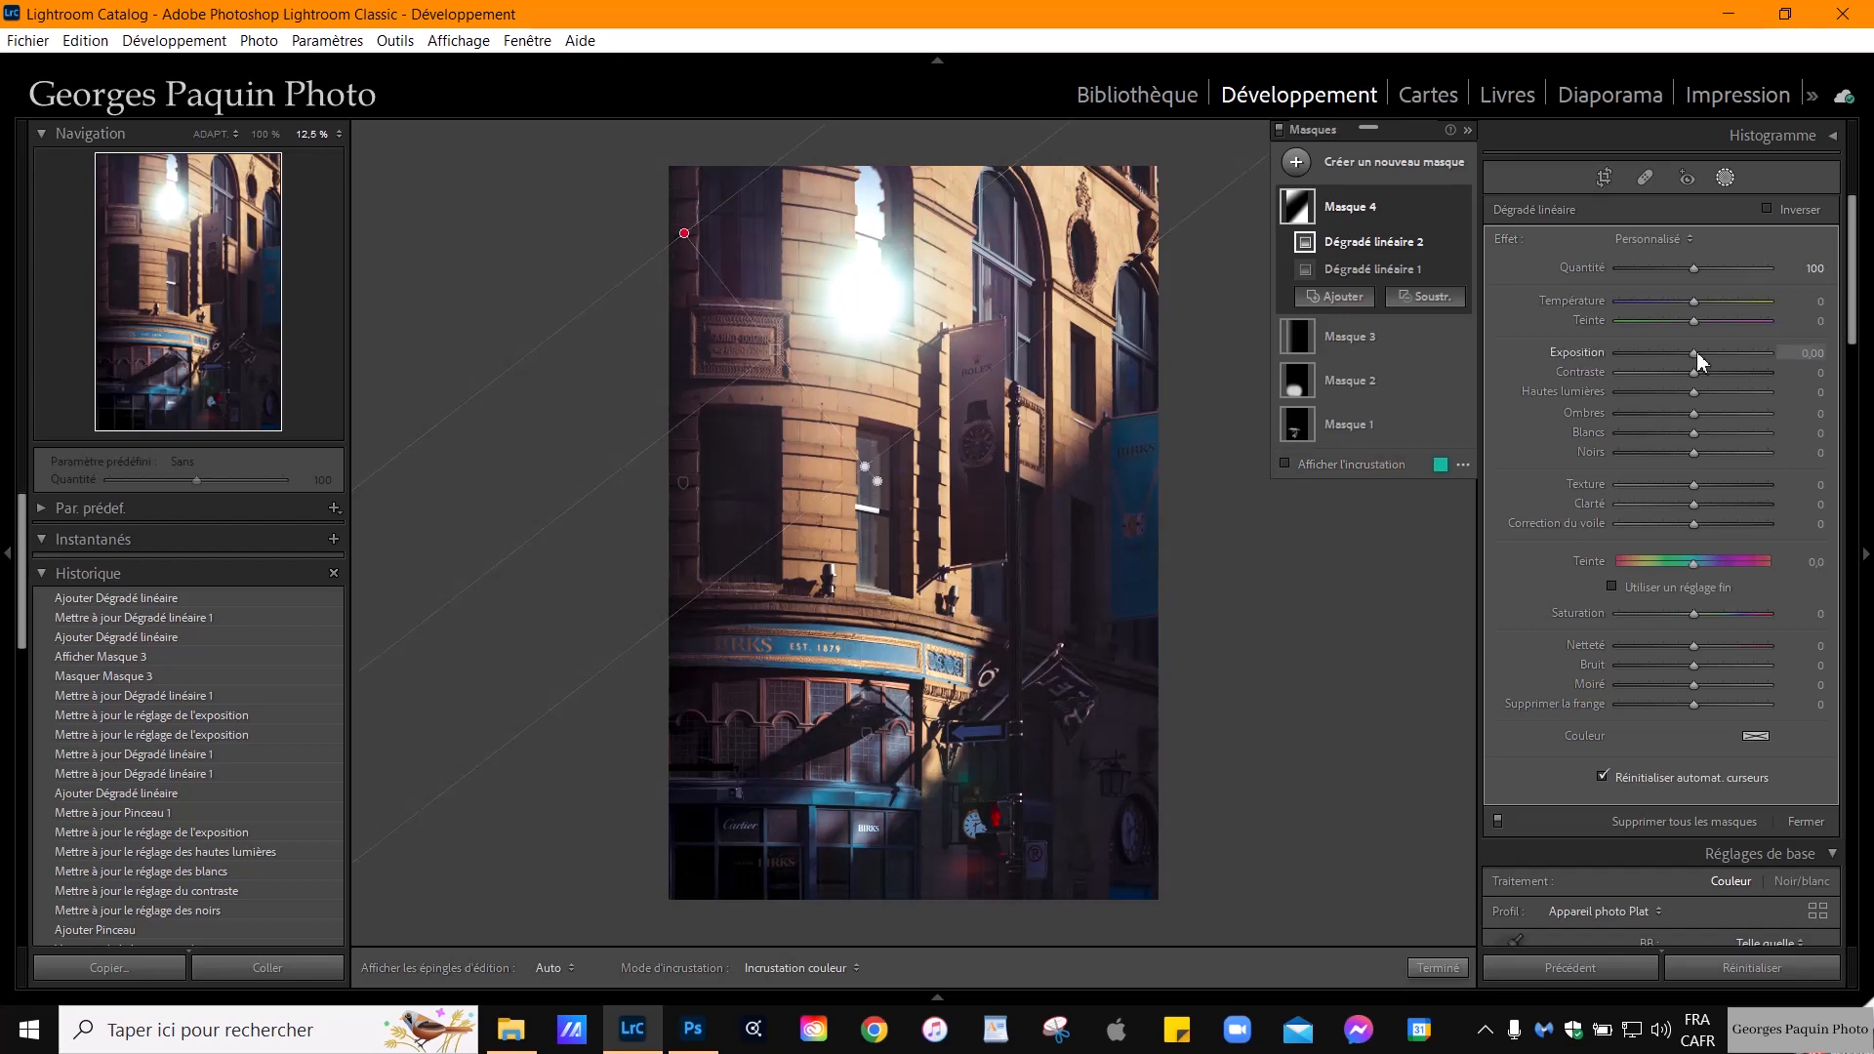
# Set the two-gradient corner mask's exposure to -0.80 and finish masking
pyautogui.press('Down')
pyautogui.press('Down')
pyautogui.press('Down')
pyautogui.press('Down')
pyautogui.press('Down')
pyautogui.press('Down')
pyautogui.press('Down')
pyautogui.press('Down')
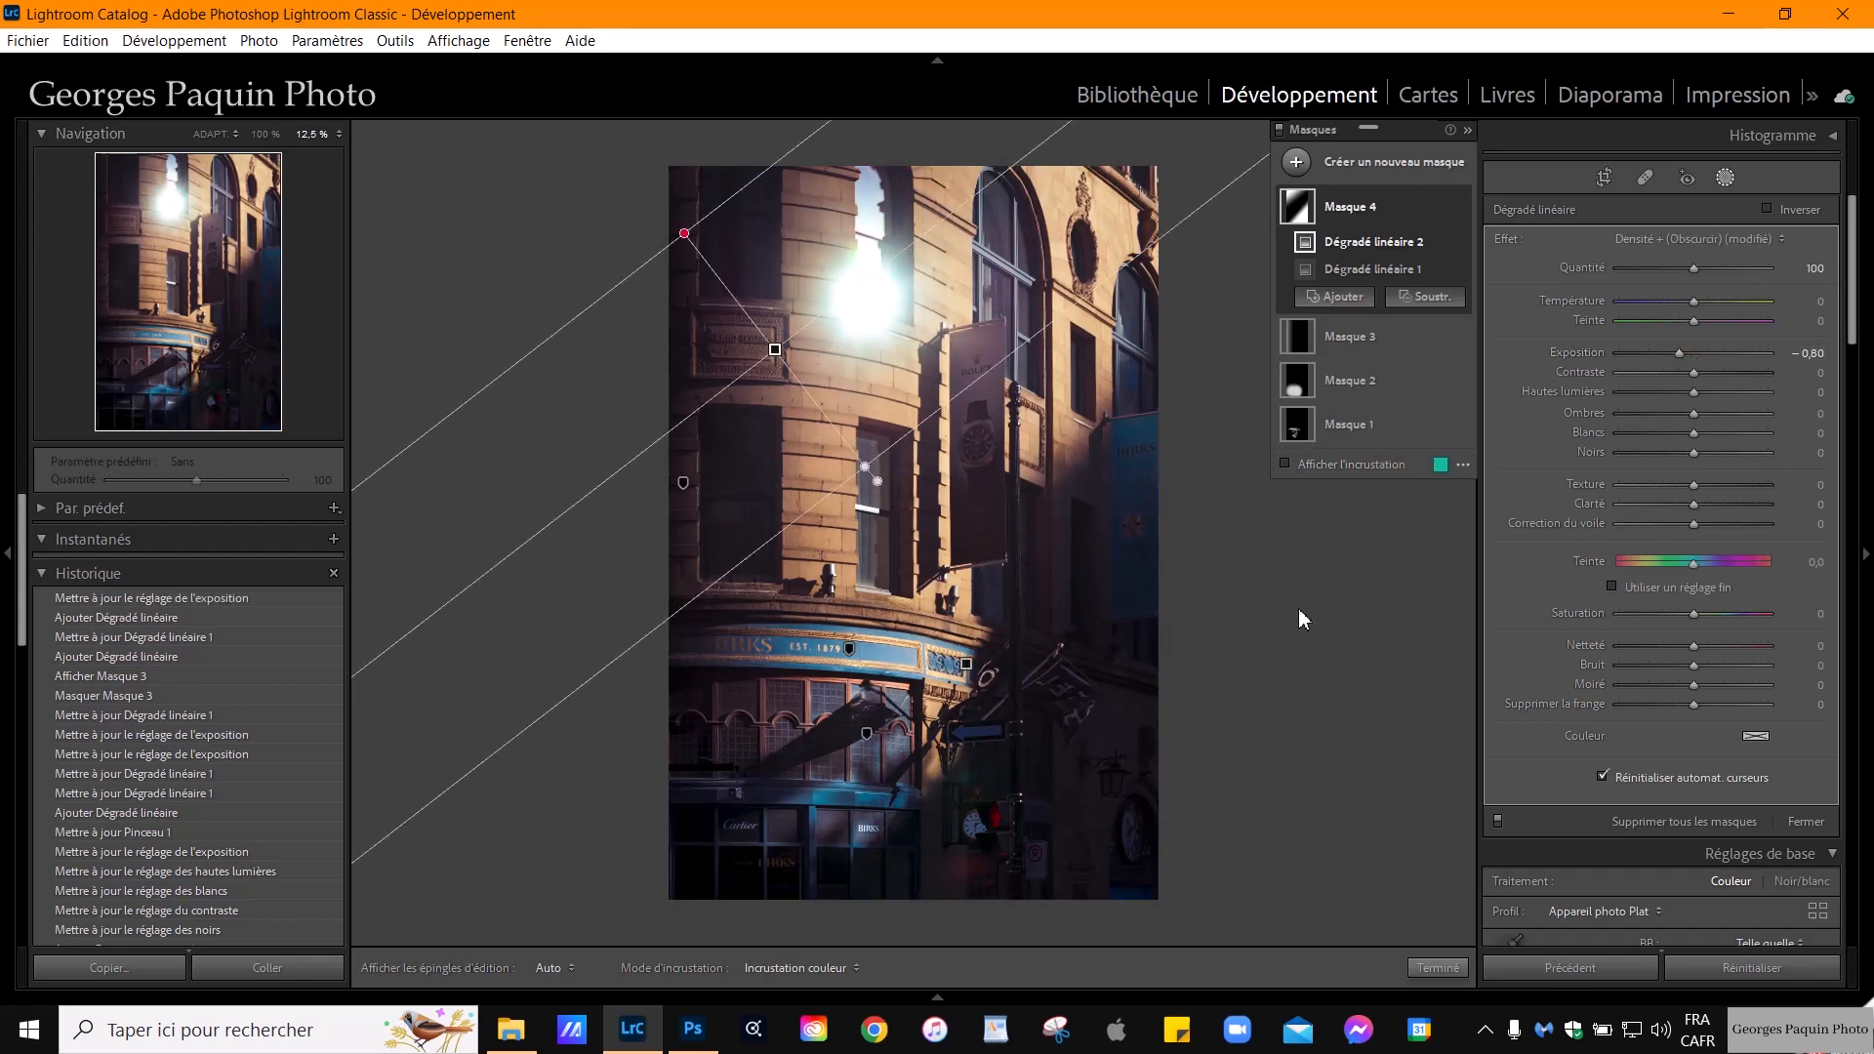
pyautogui.click(1438, 968)
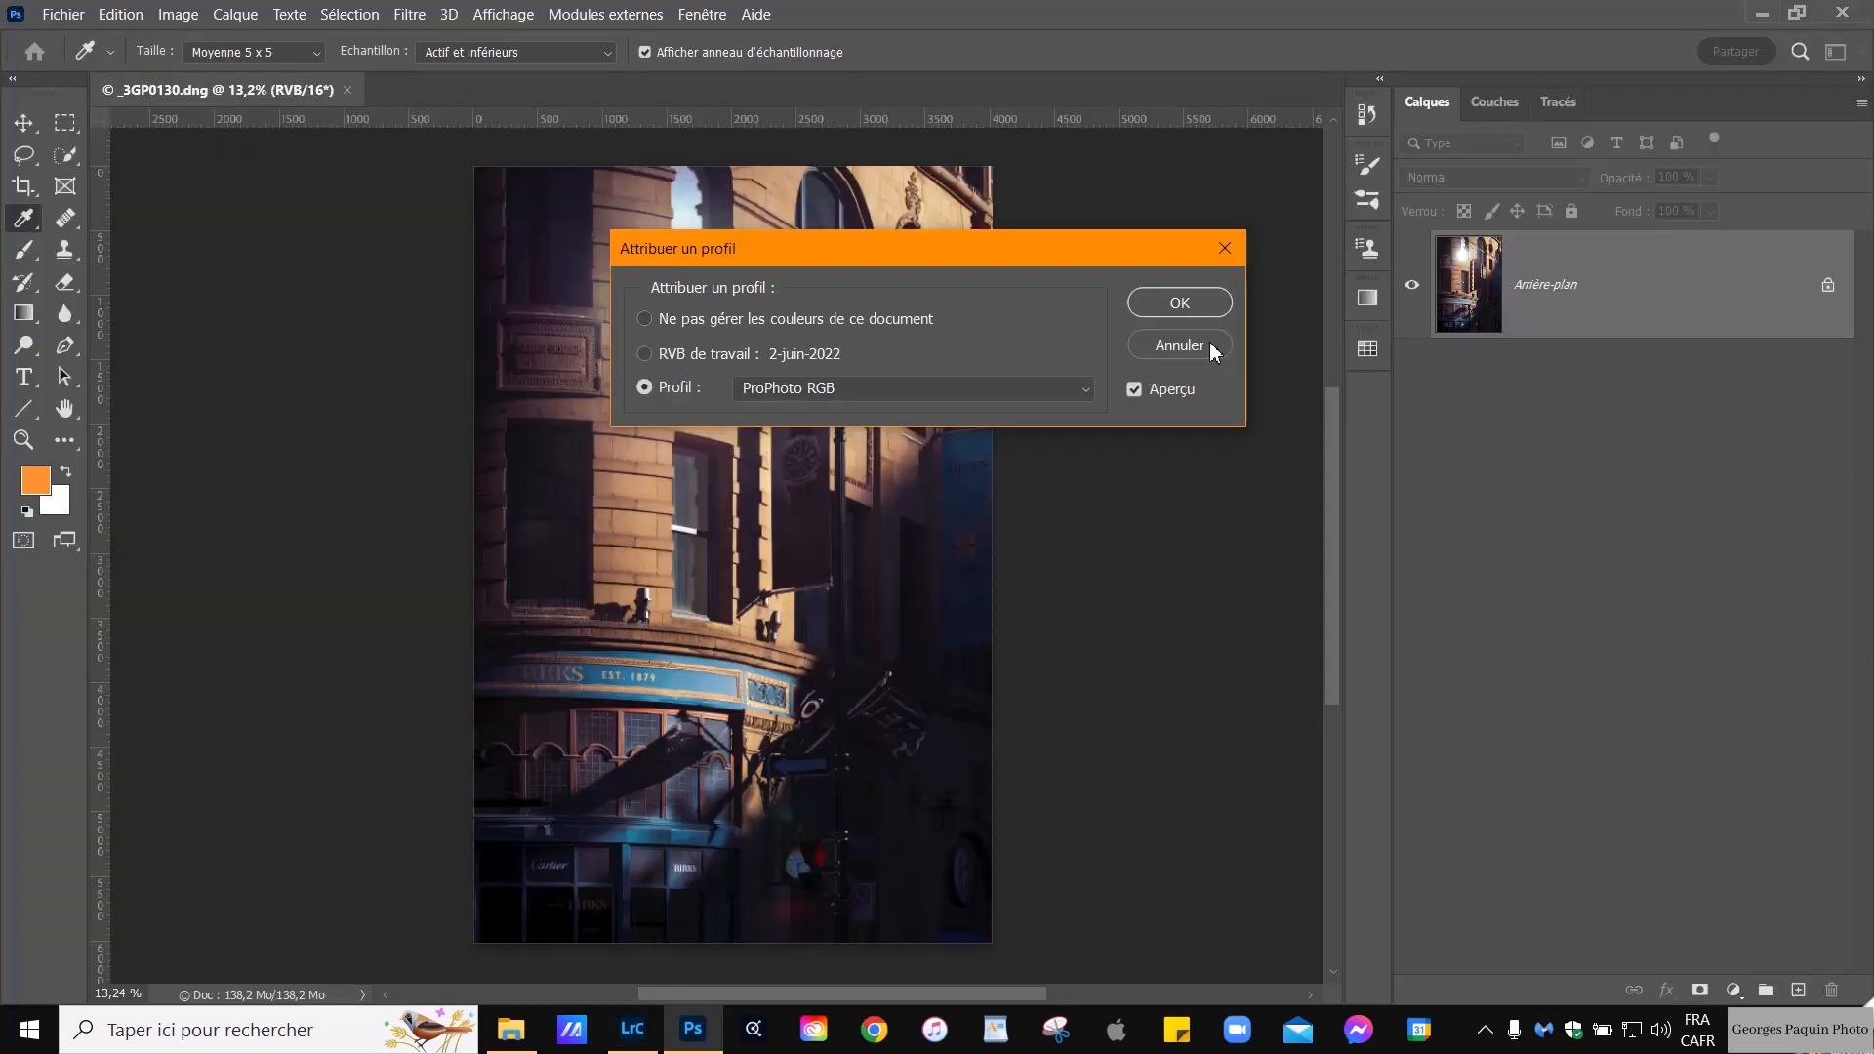
# In Photoshop, cancel the profile assignment and create a layer named Halo in Superposition mode, filled with the neutral colour black
pyautogui.click(1215, 346)
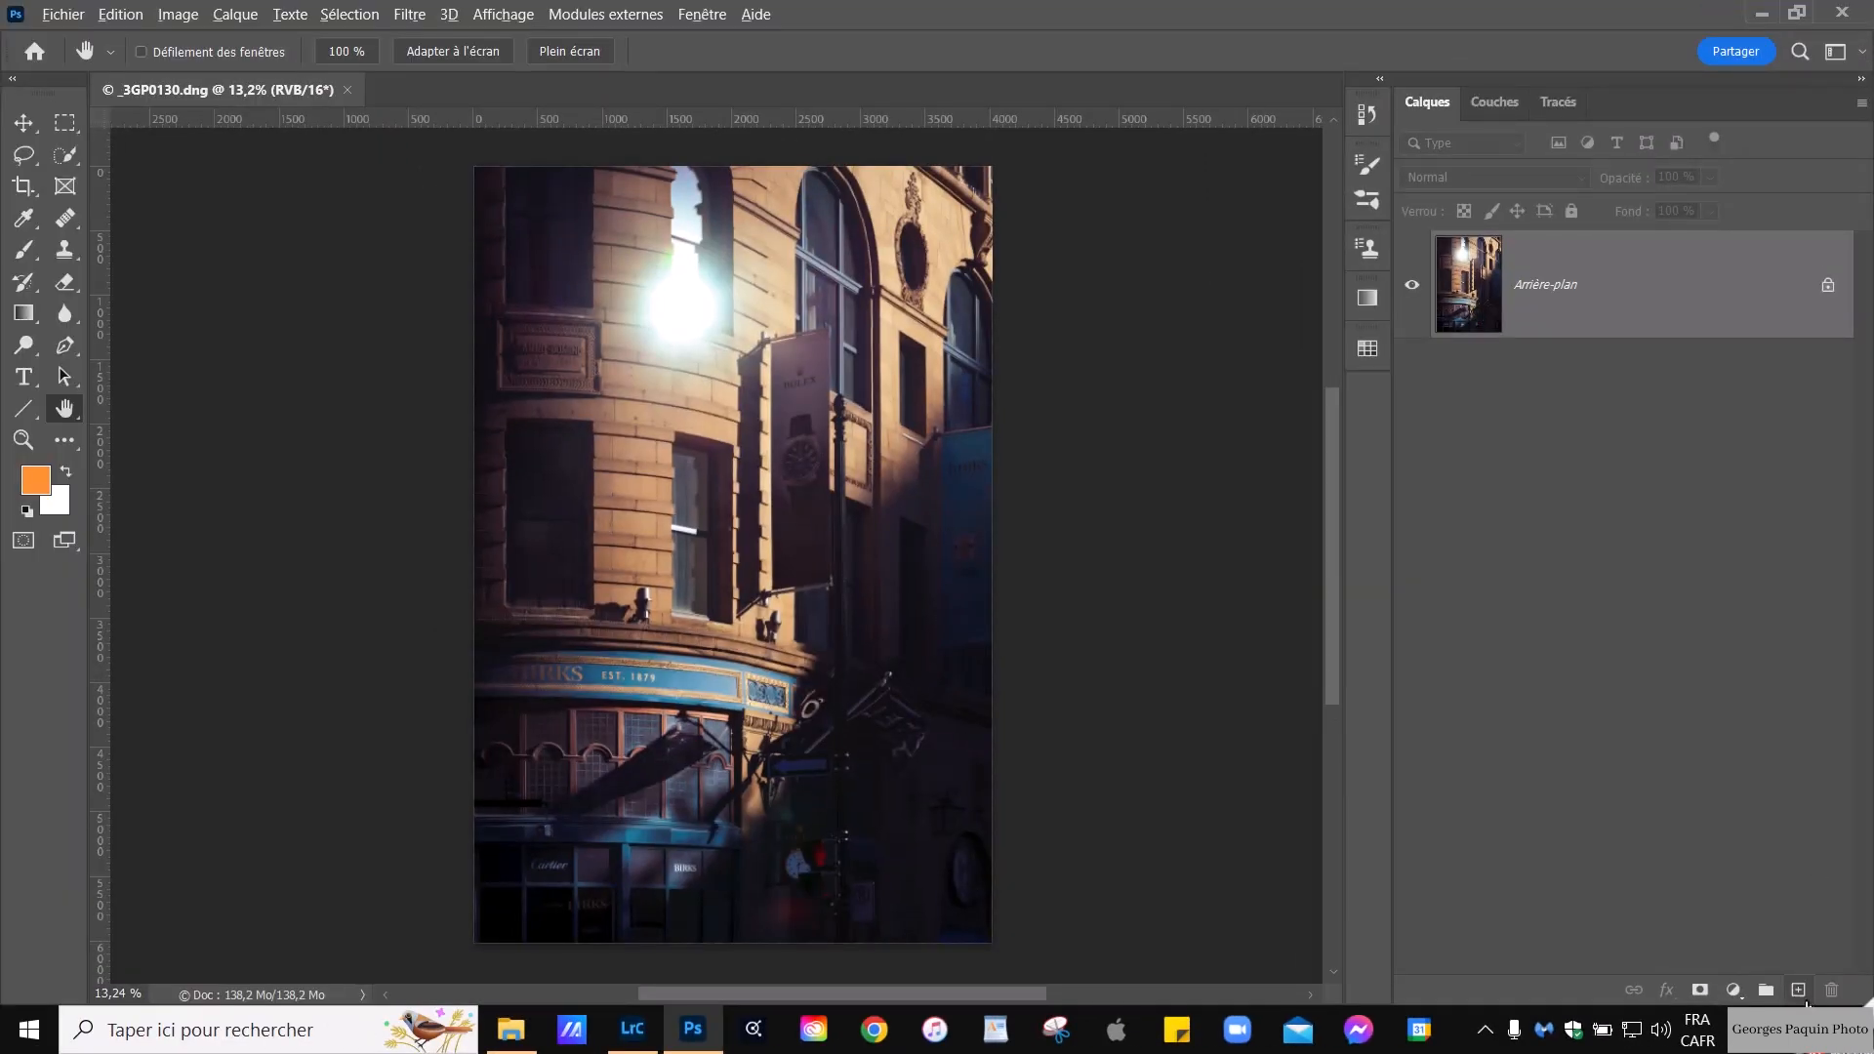
pyautogui.keyDown('alt'); pyautogui.click(1807, 993); pyautogui.keyUp('alt')
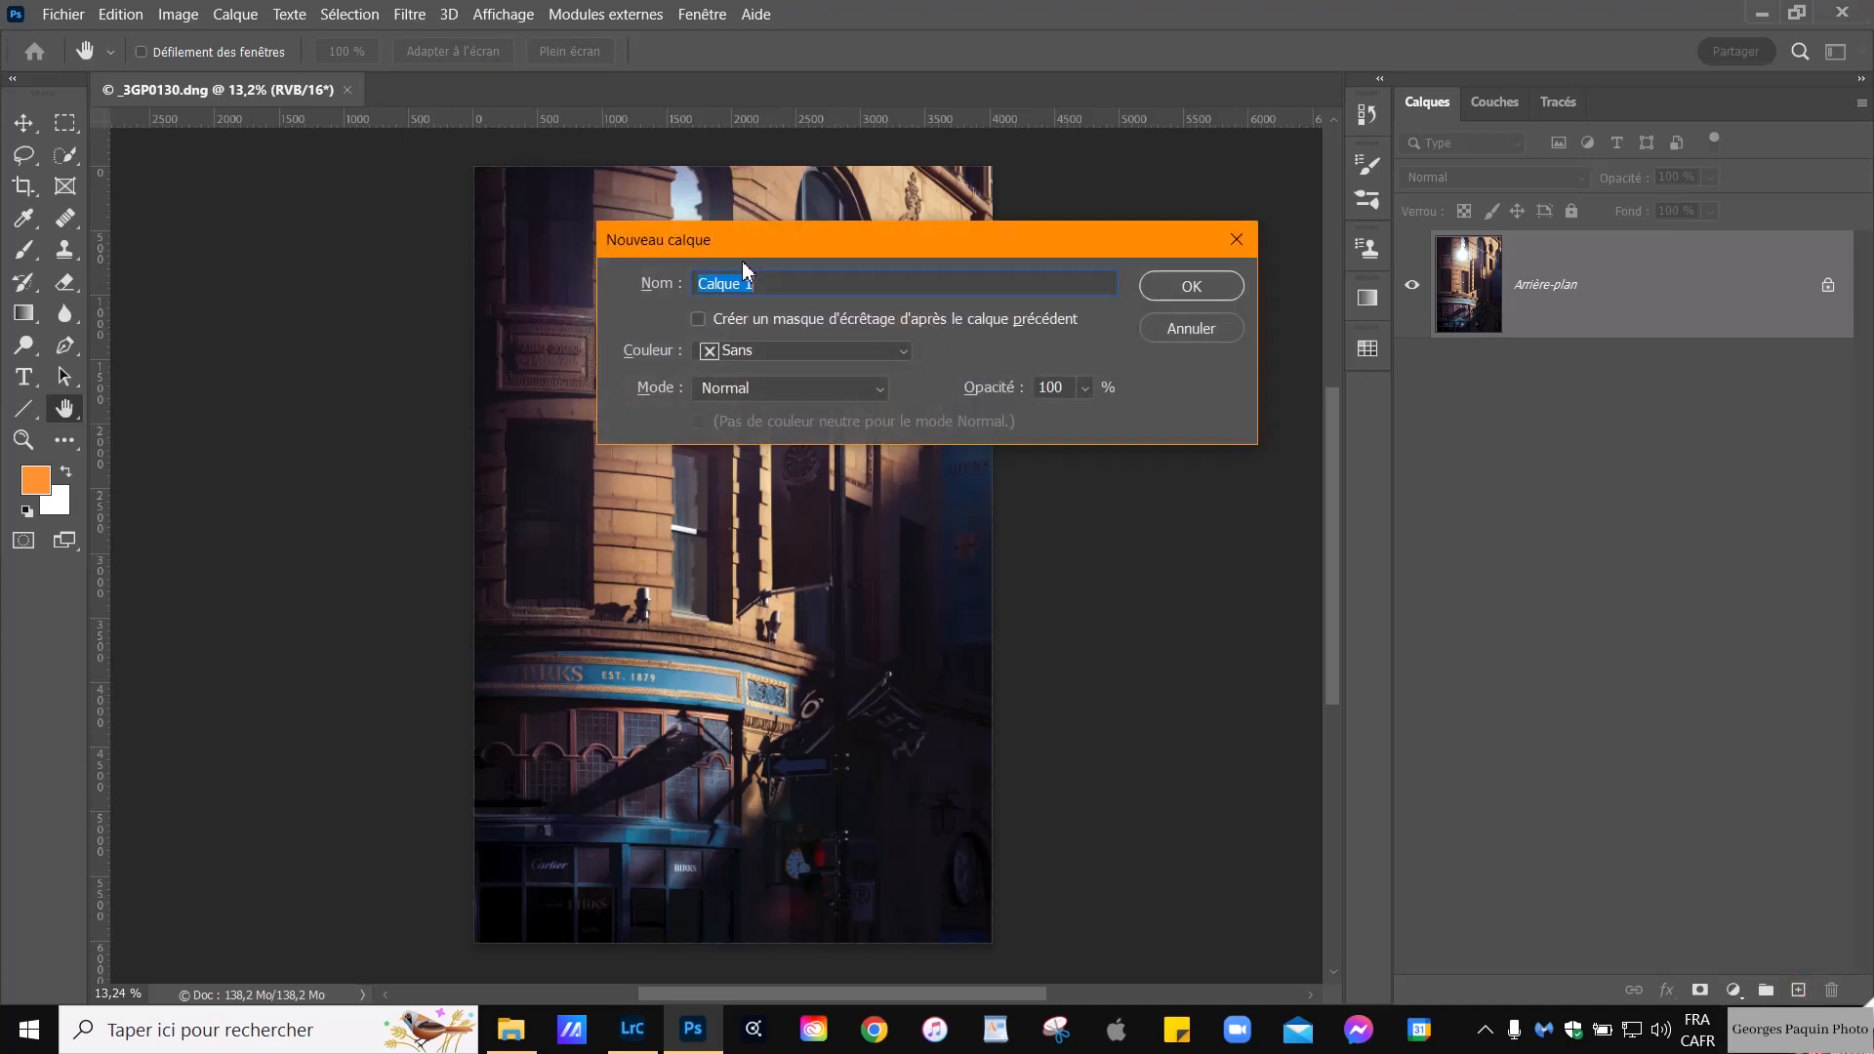
pyautogui.moveTo(749, 246); pyautogui.dragTo(849, 261)
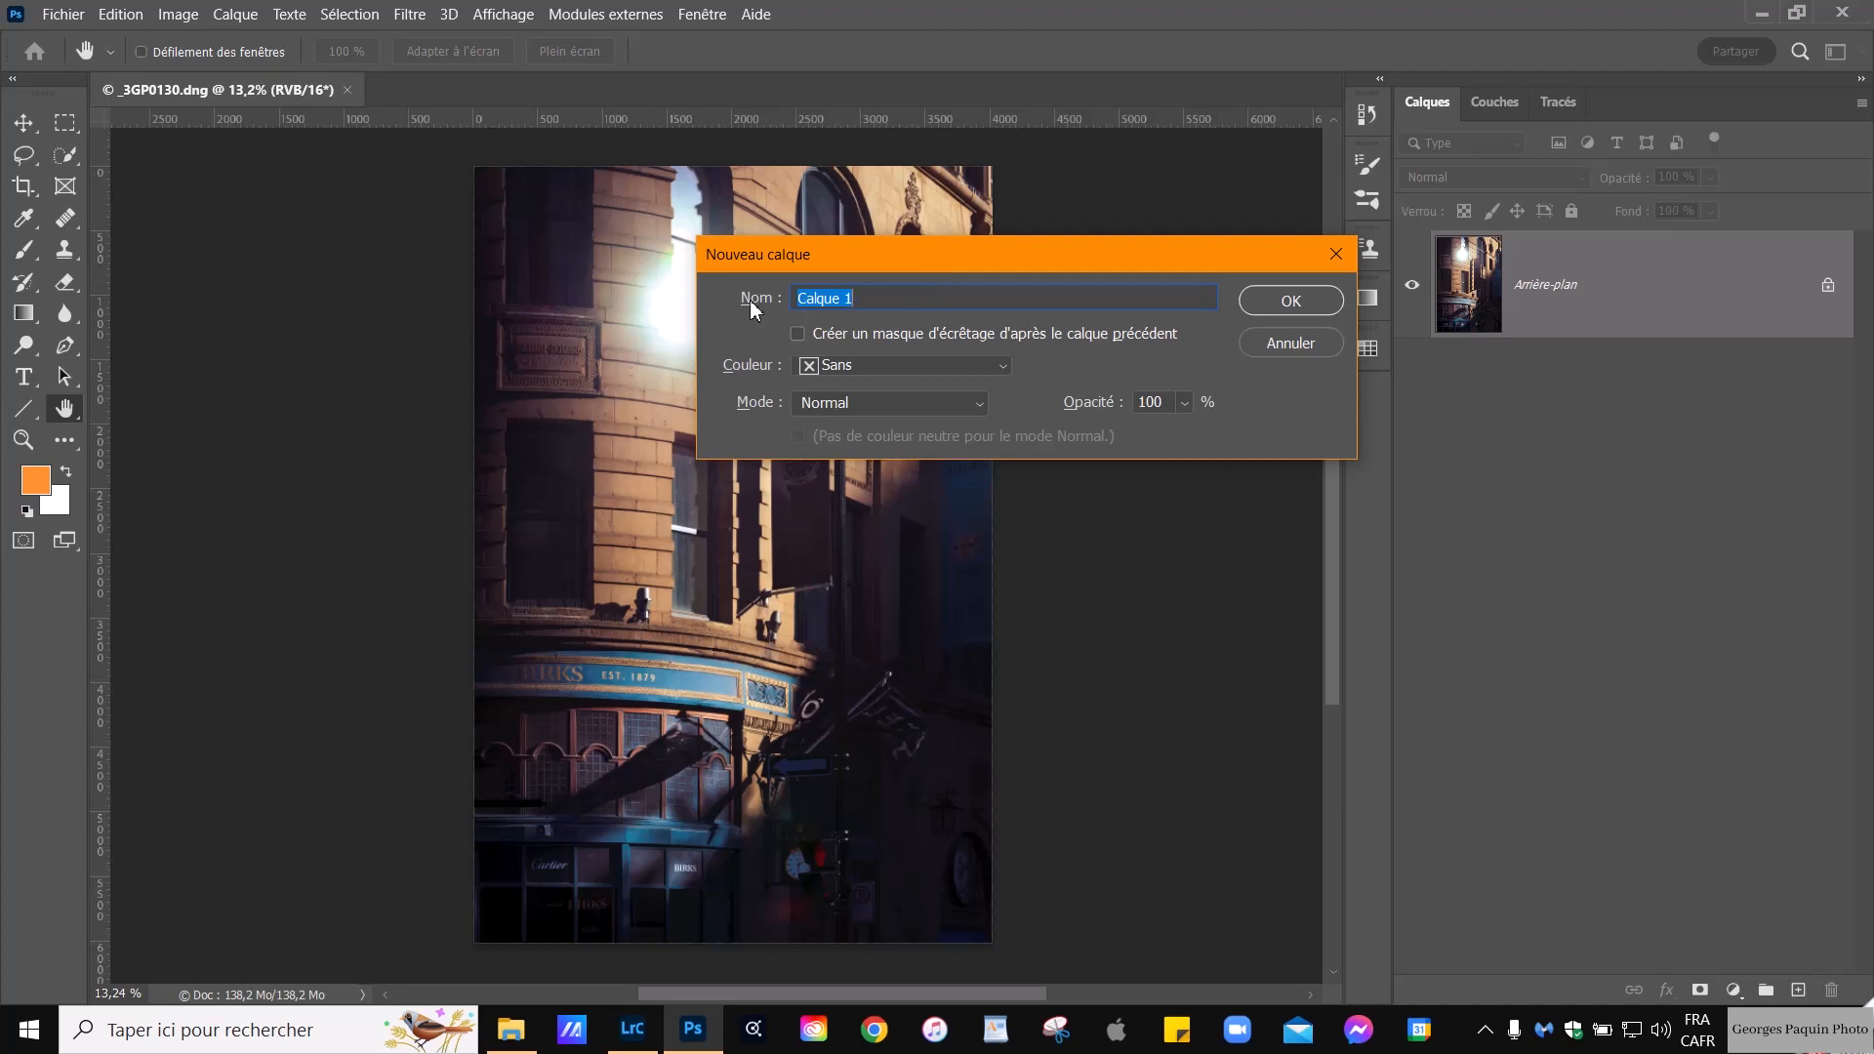
pyautogui.write('Halo')
pyautogui.click(968, 410)
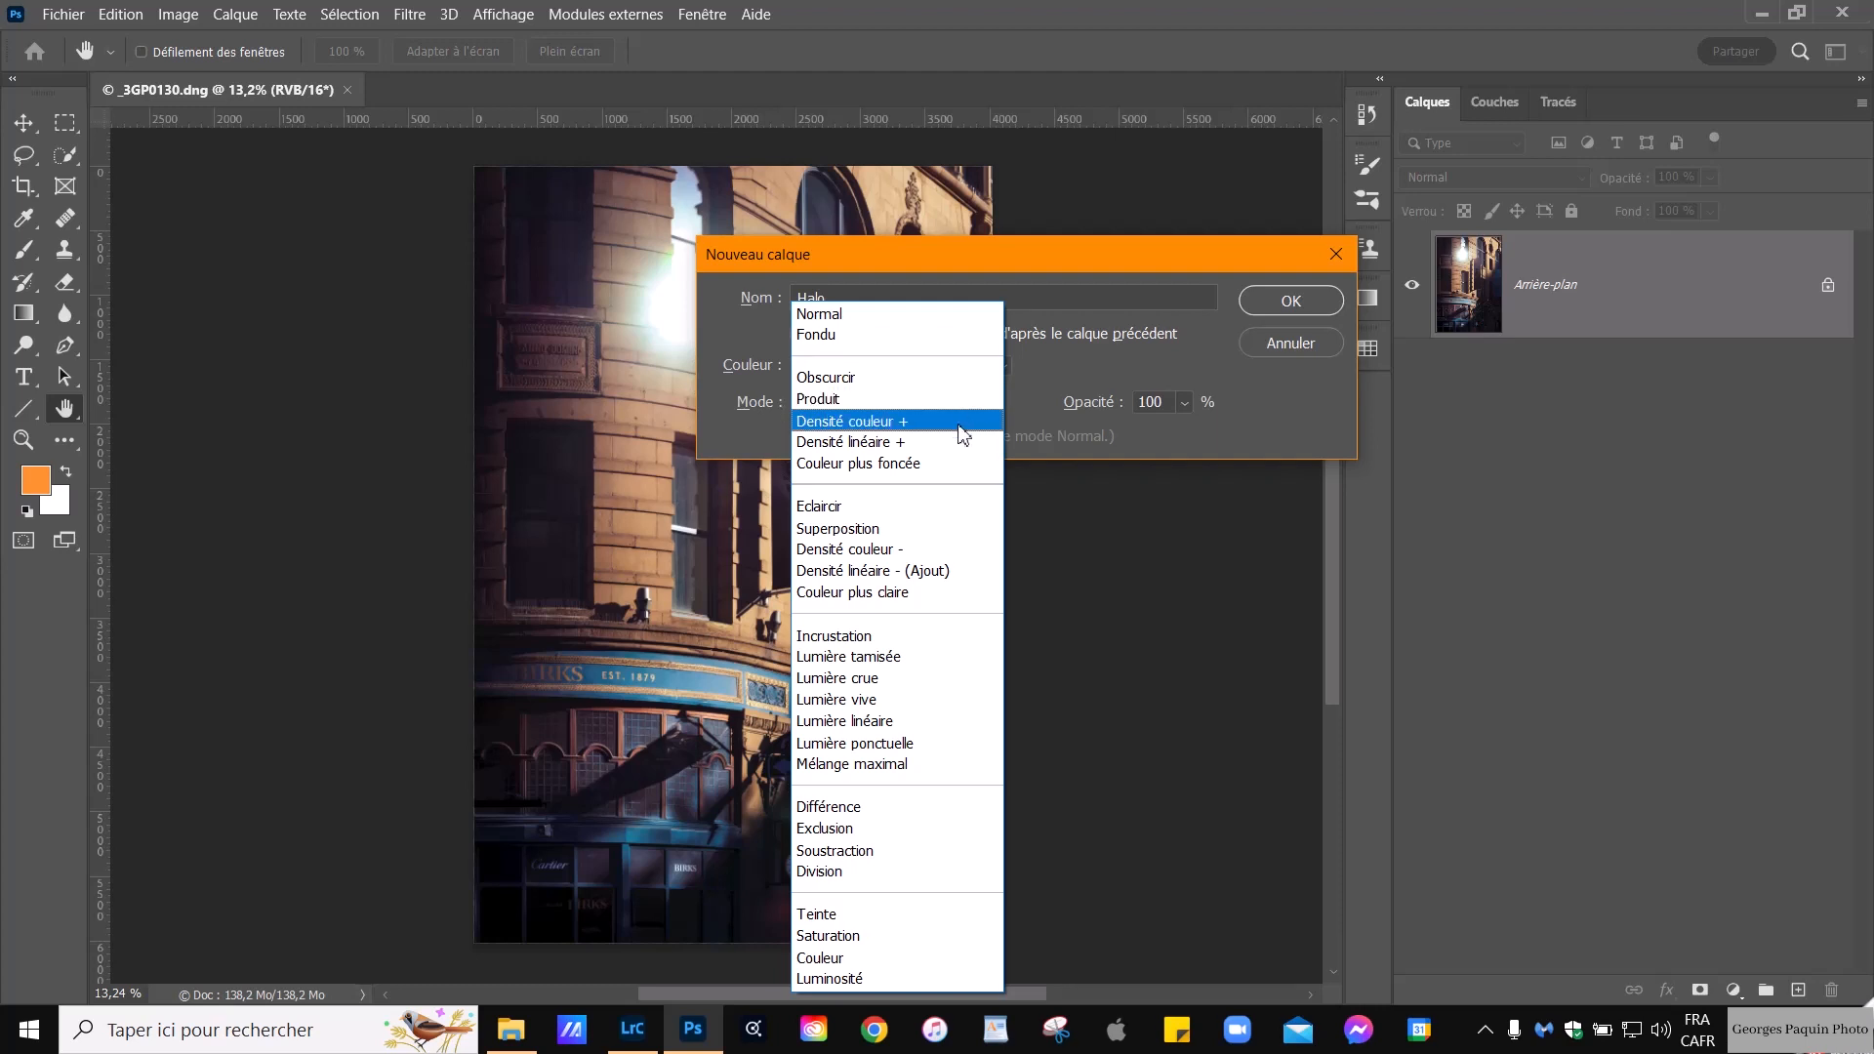
pyautogui.click(888, 530)
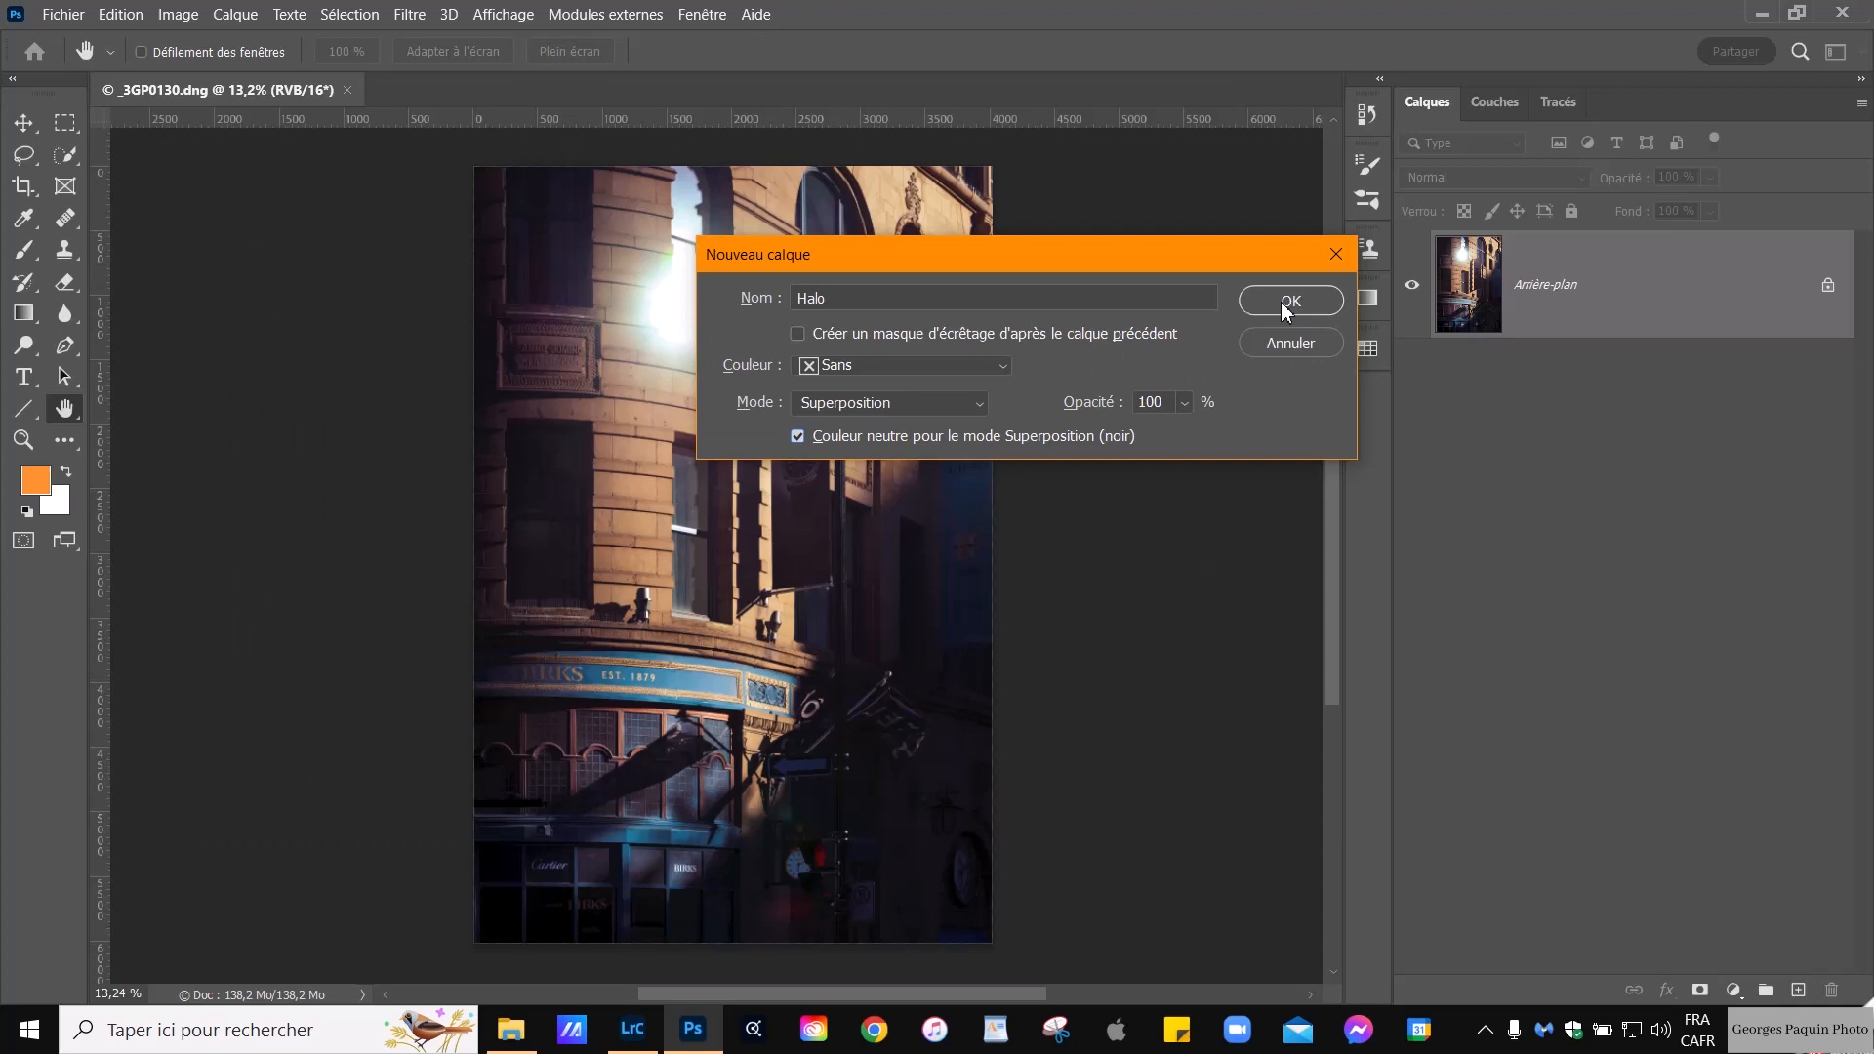
pyautogui.click(1286, 302)
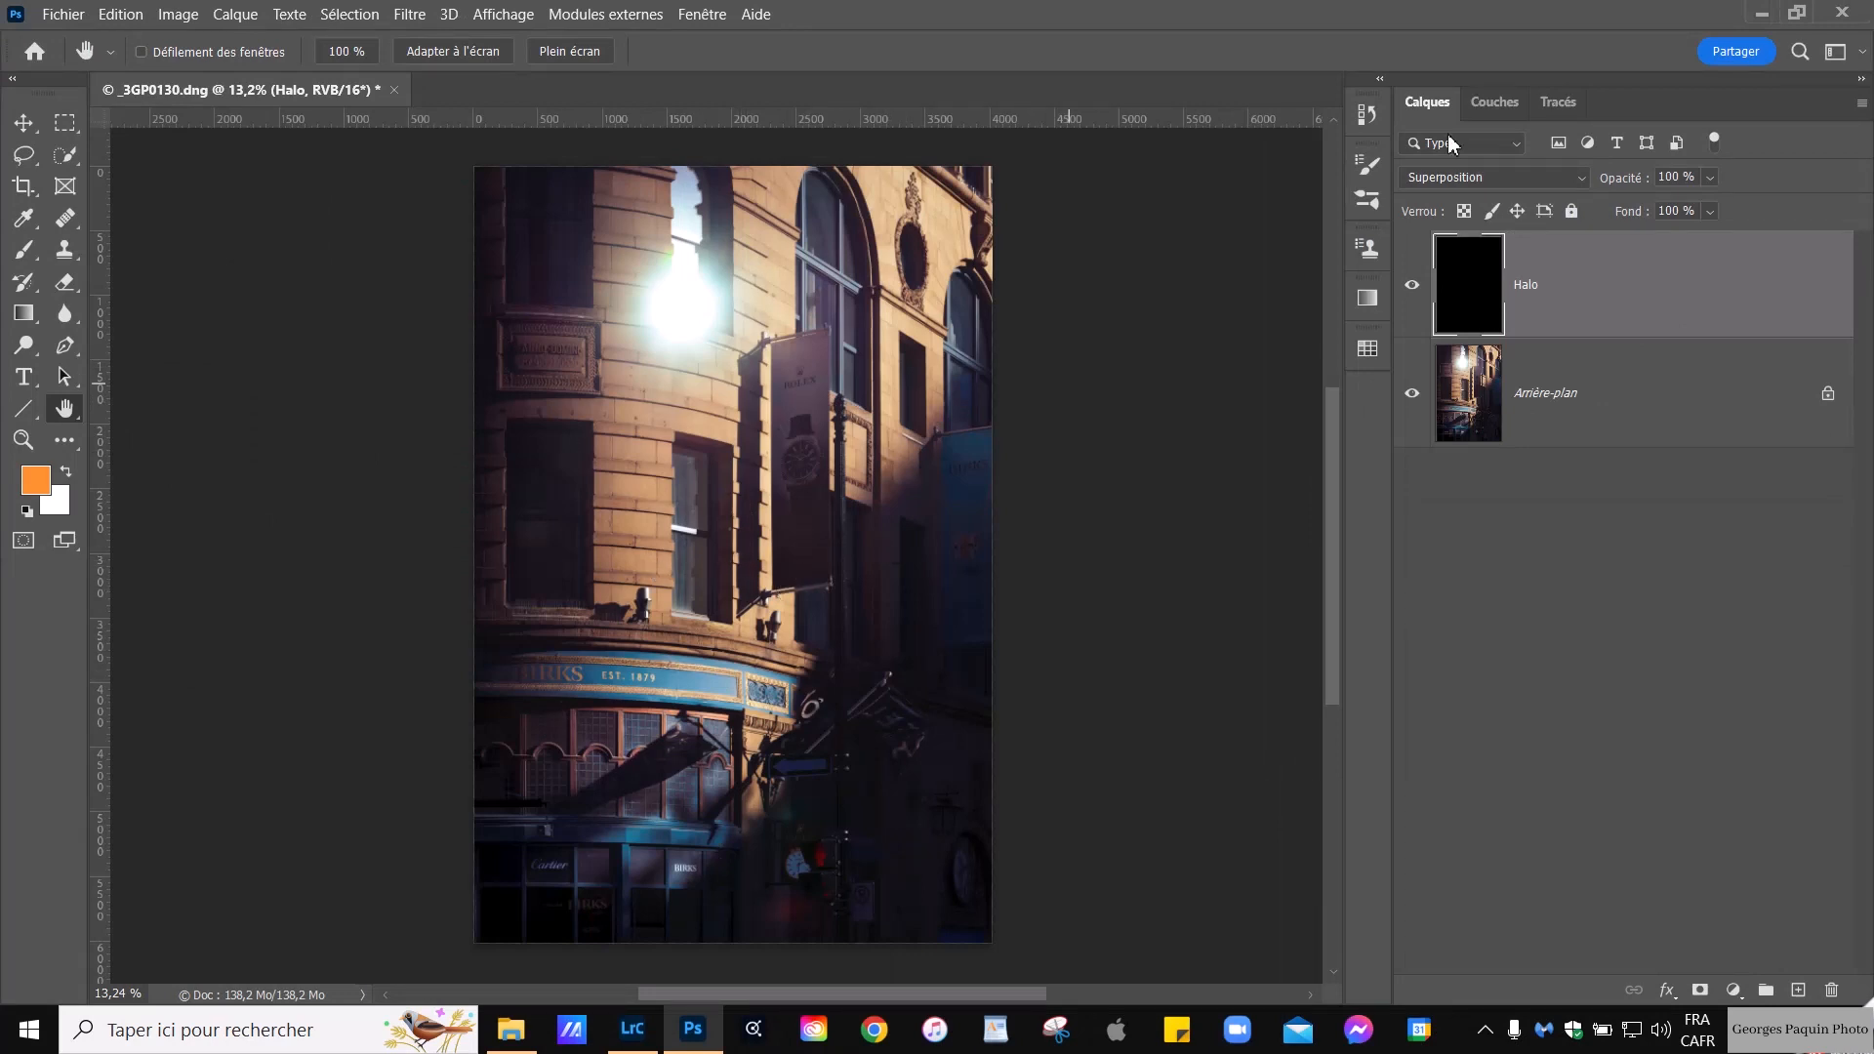
# Preview the Halo layer in Normal blend mode and set it back to Superposition
pyautogui.click(1458, 179)
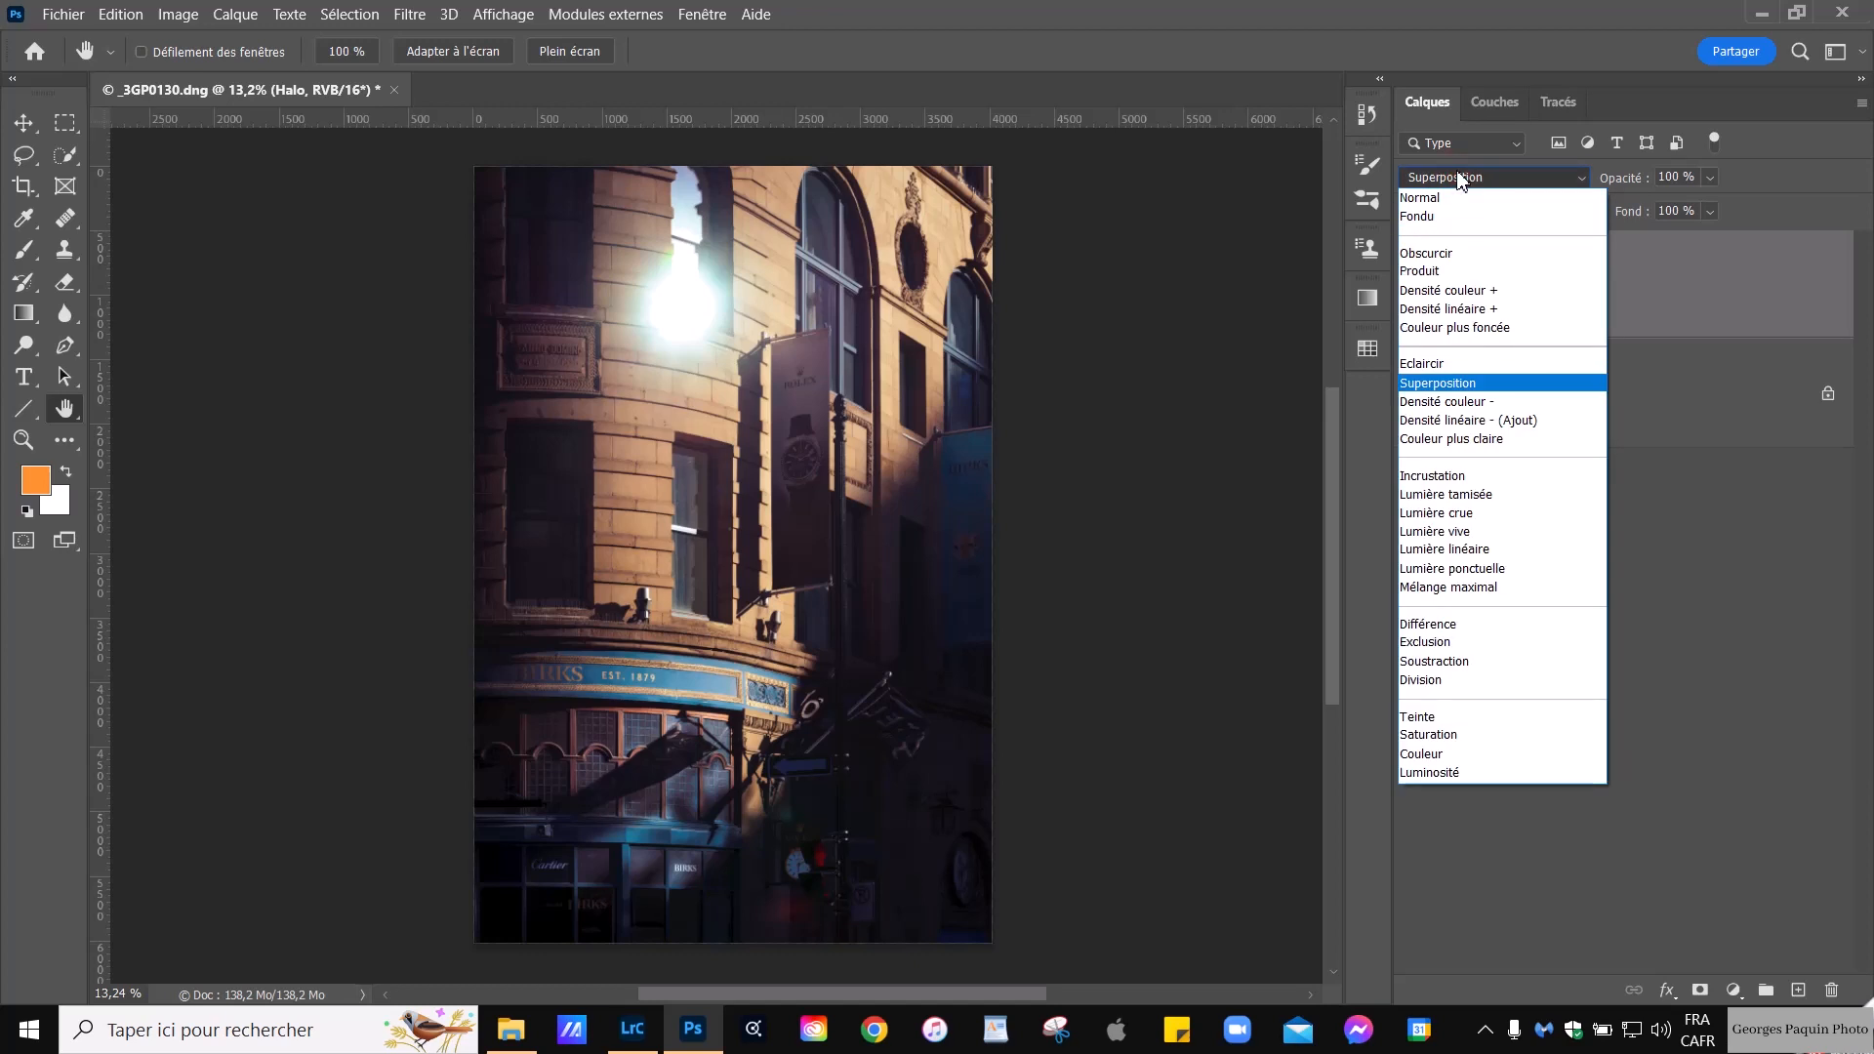
pyautogui.click(1461, 199)
pyautogui.click(1708, 307)
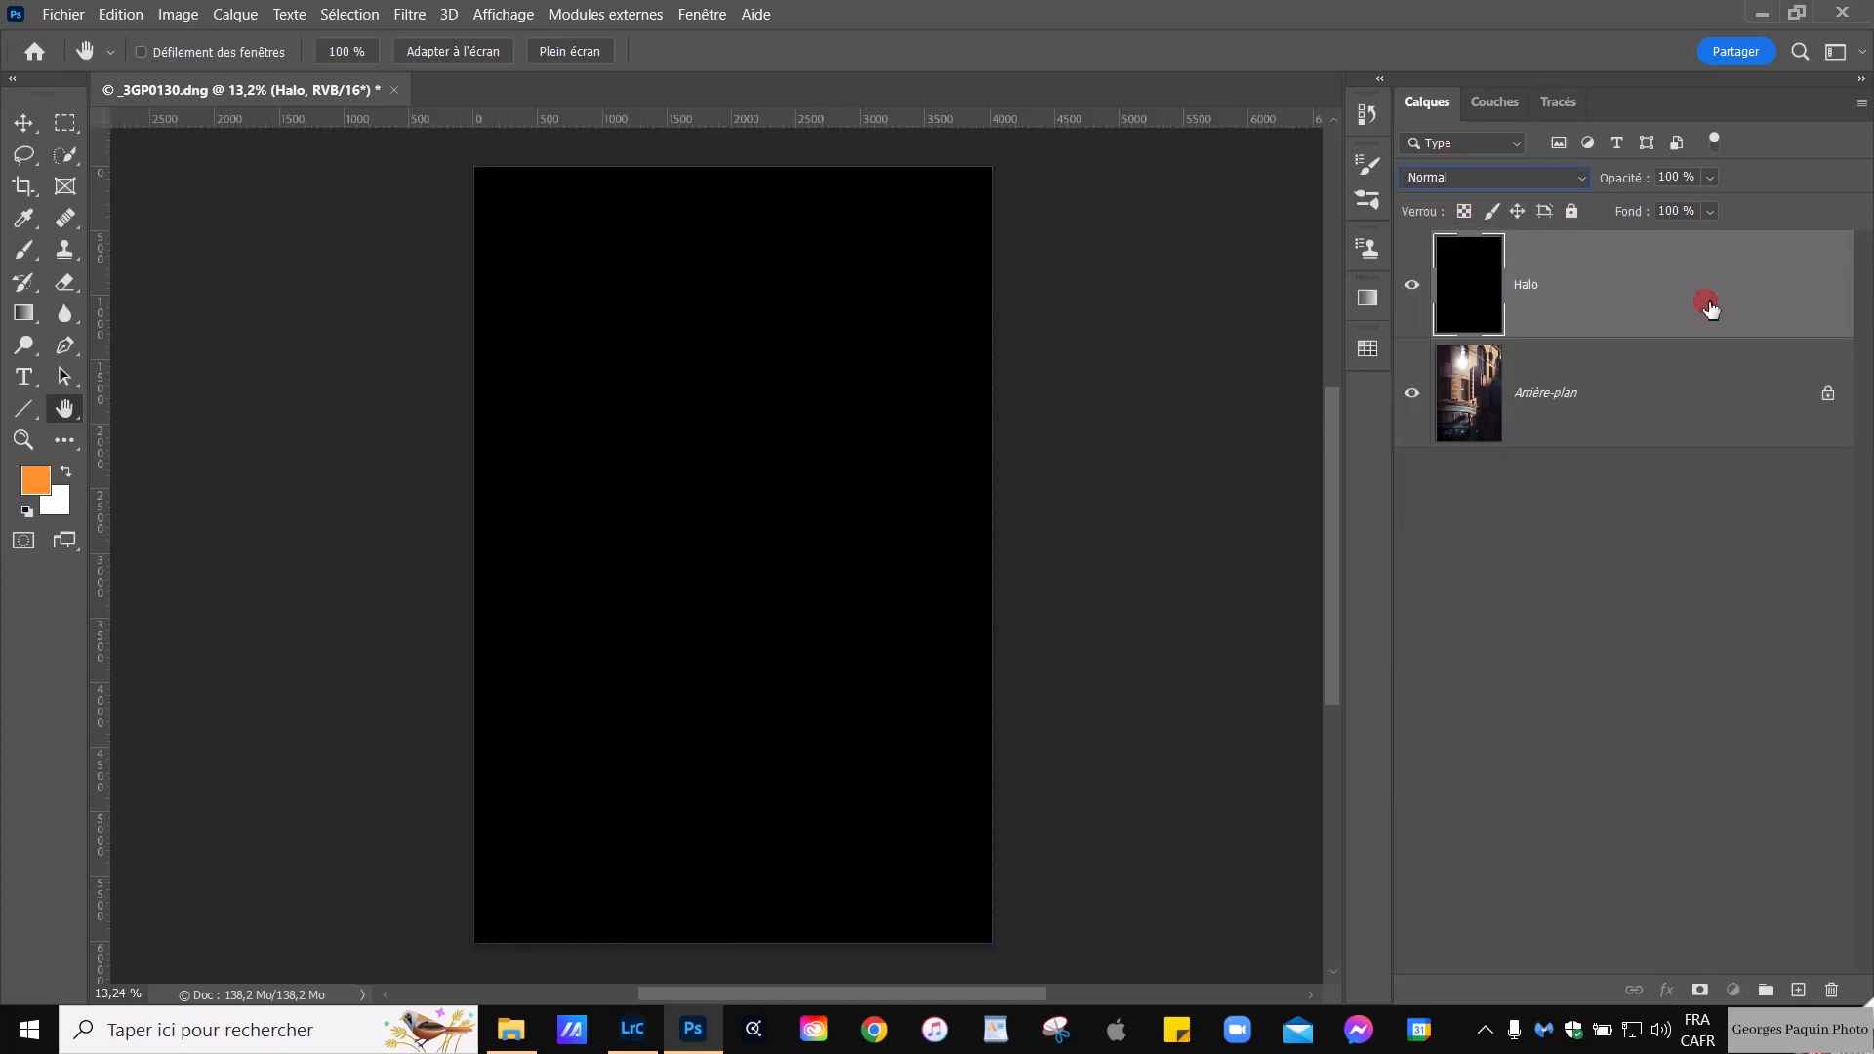
pyautogui.click(1601, 292)
pyautogui.click(1412, 292)
pyautogui.click(1412, 287)
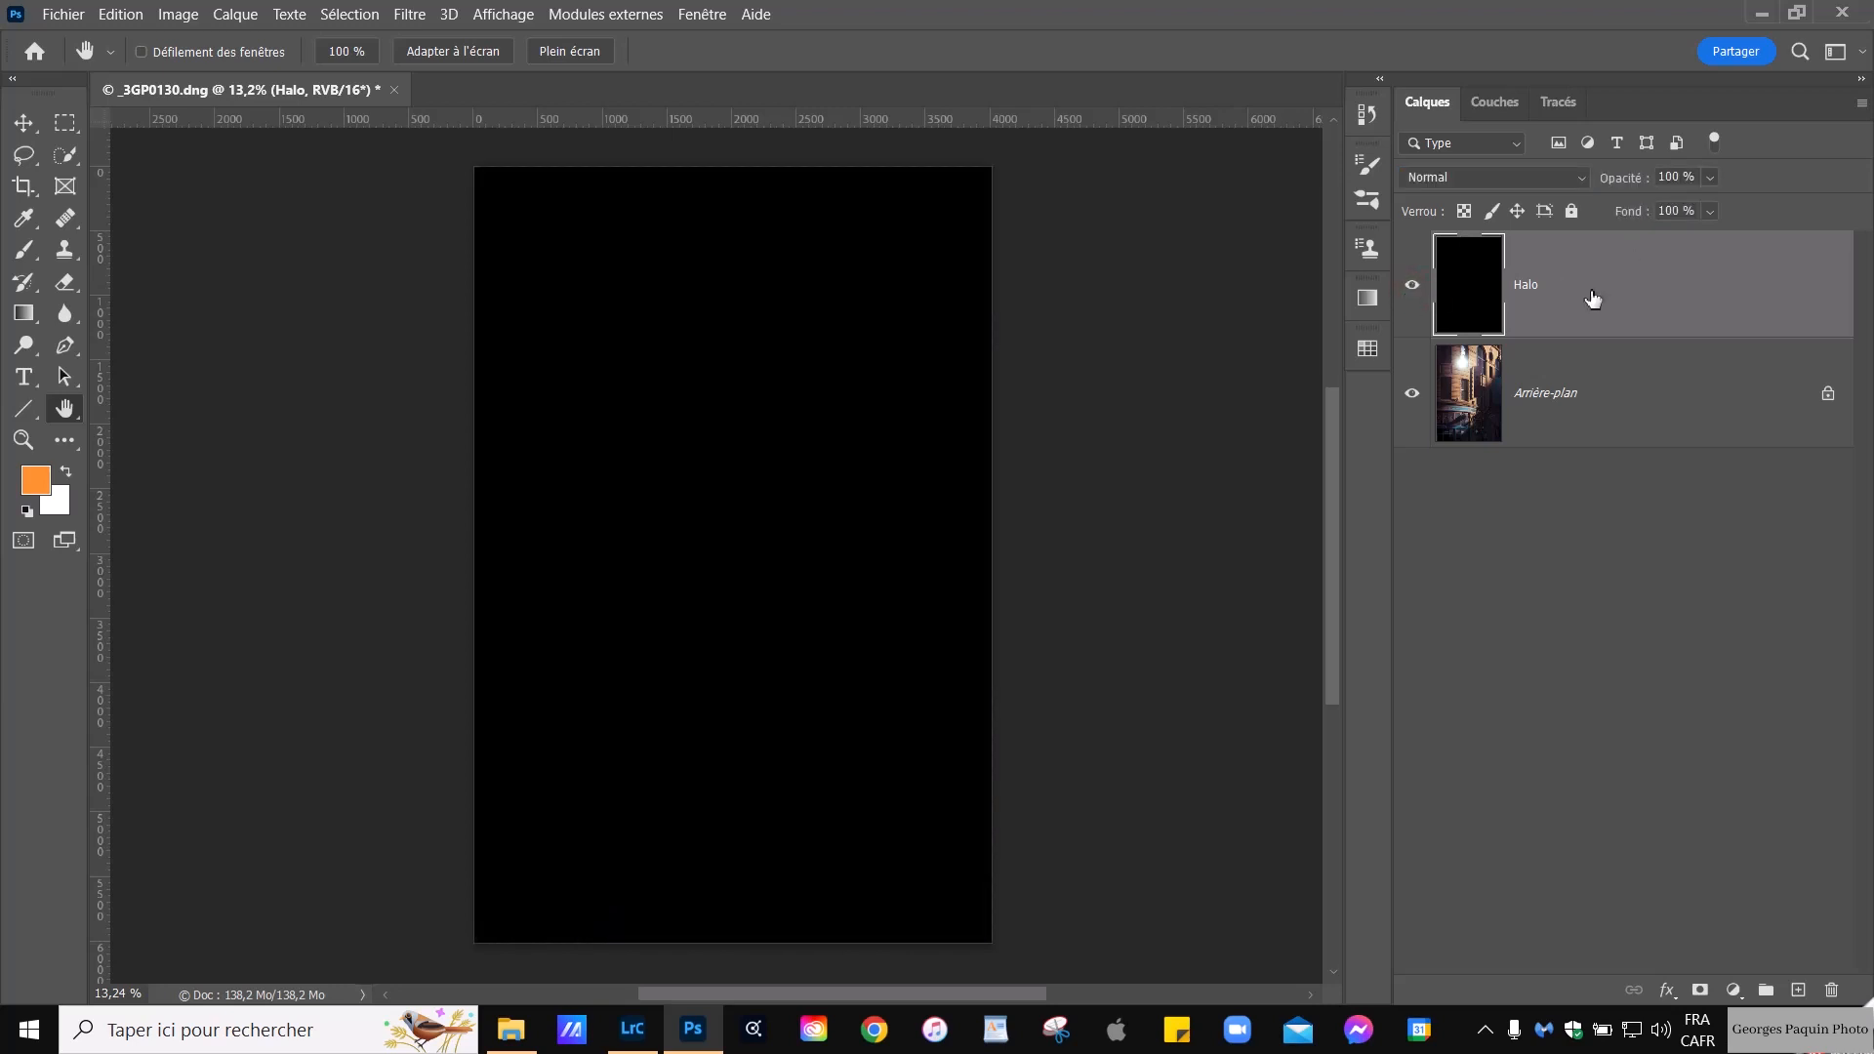
pyautogui.click(1497, 182)
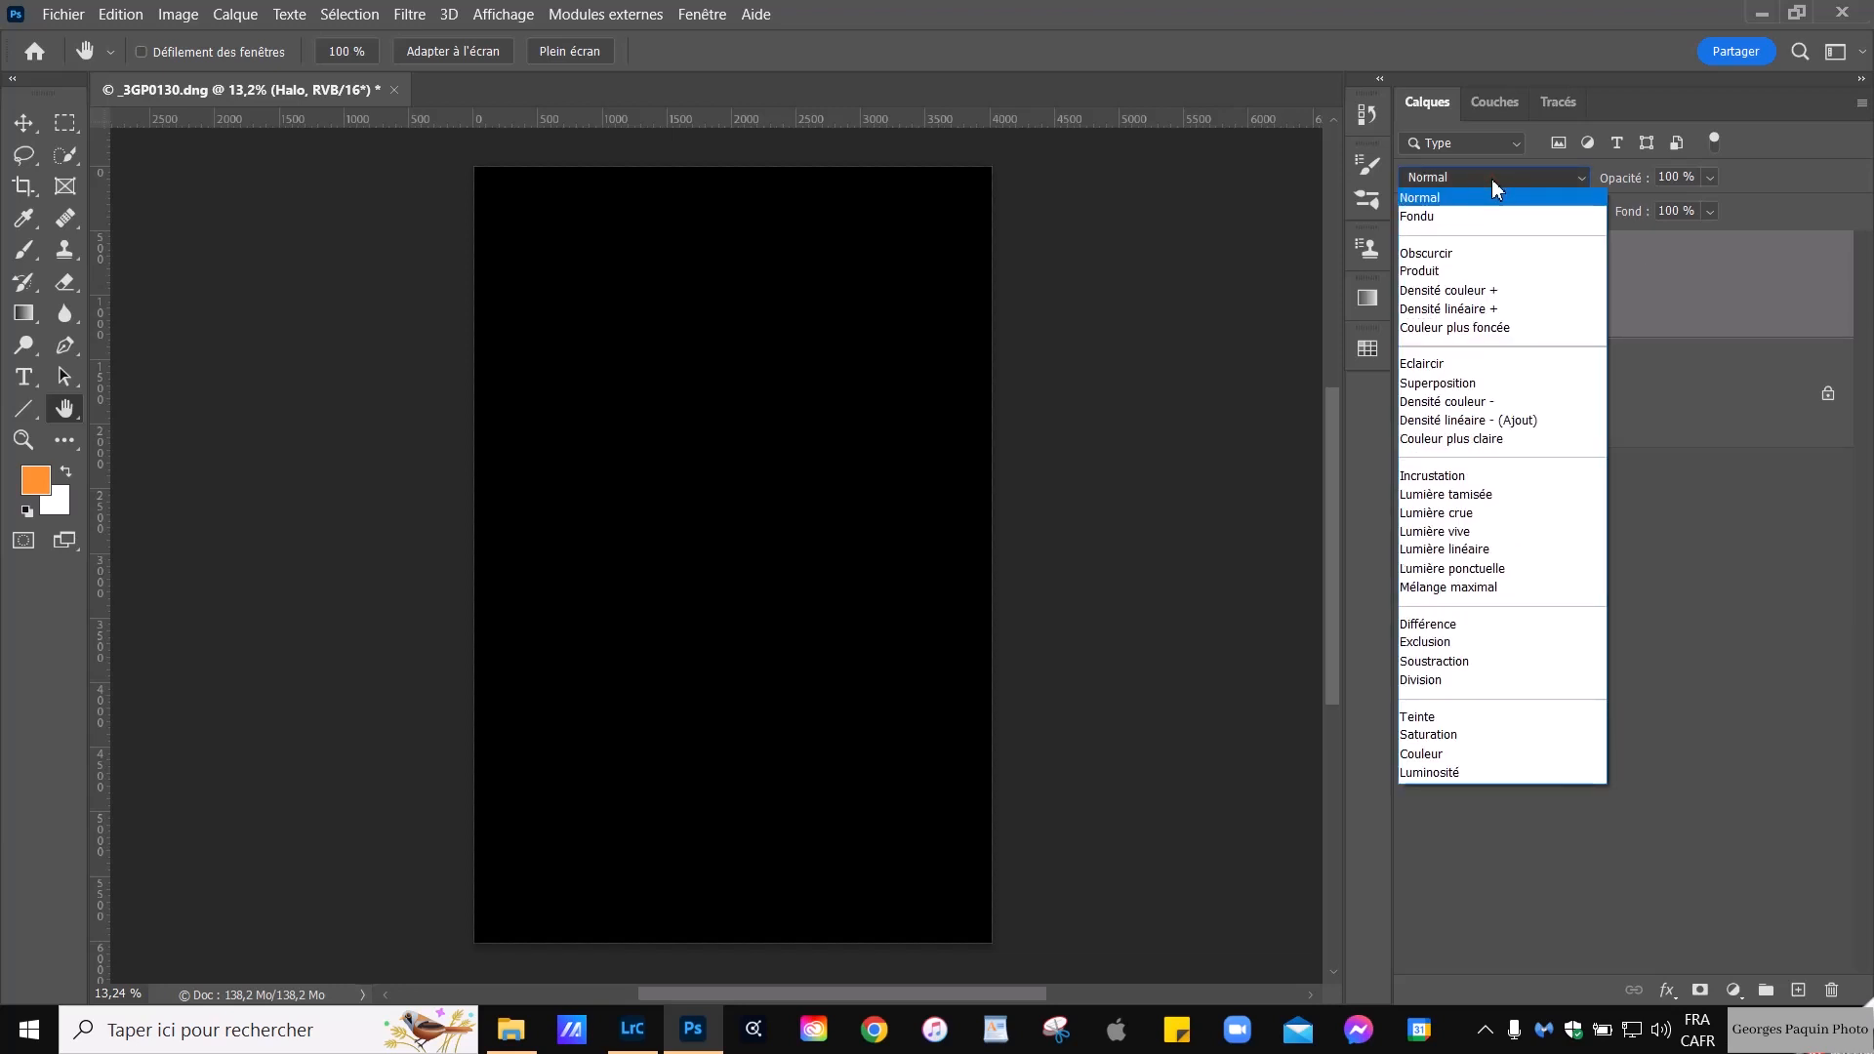
pyautogui.click(1455, 383)
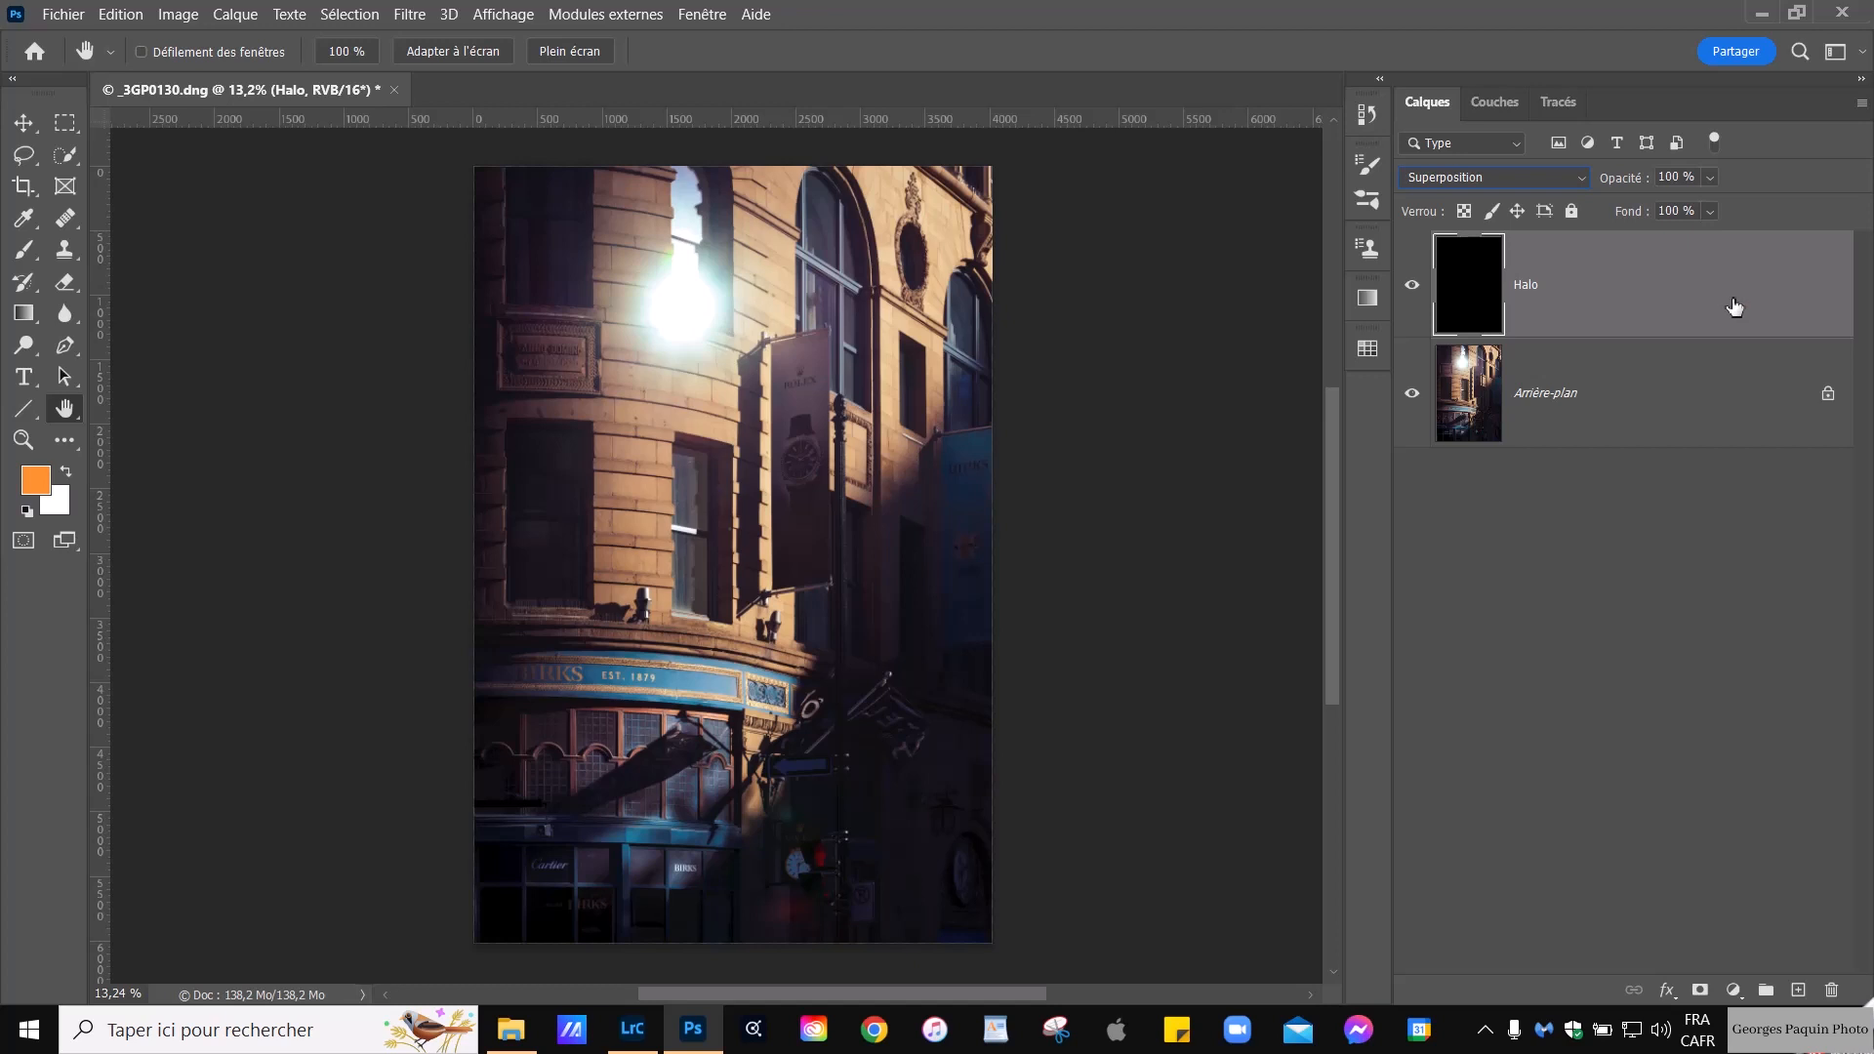
# Convert the Halo layer to a smart object and start the Halo render filter on it
pyautogui.click(1738, 301)
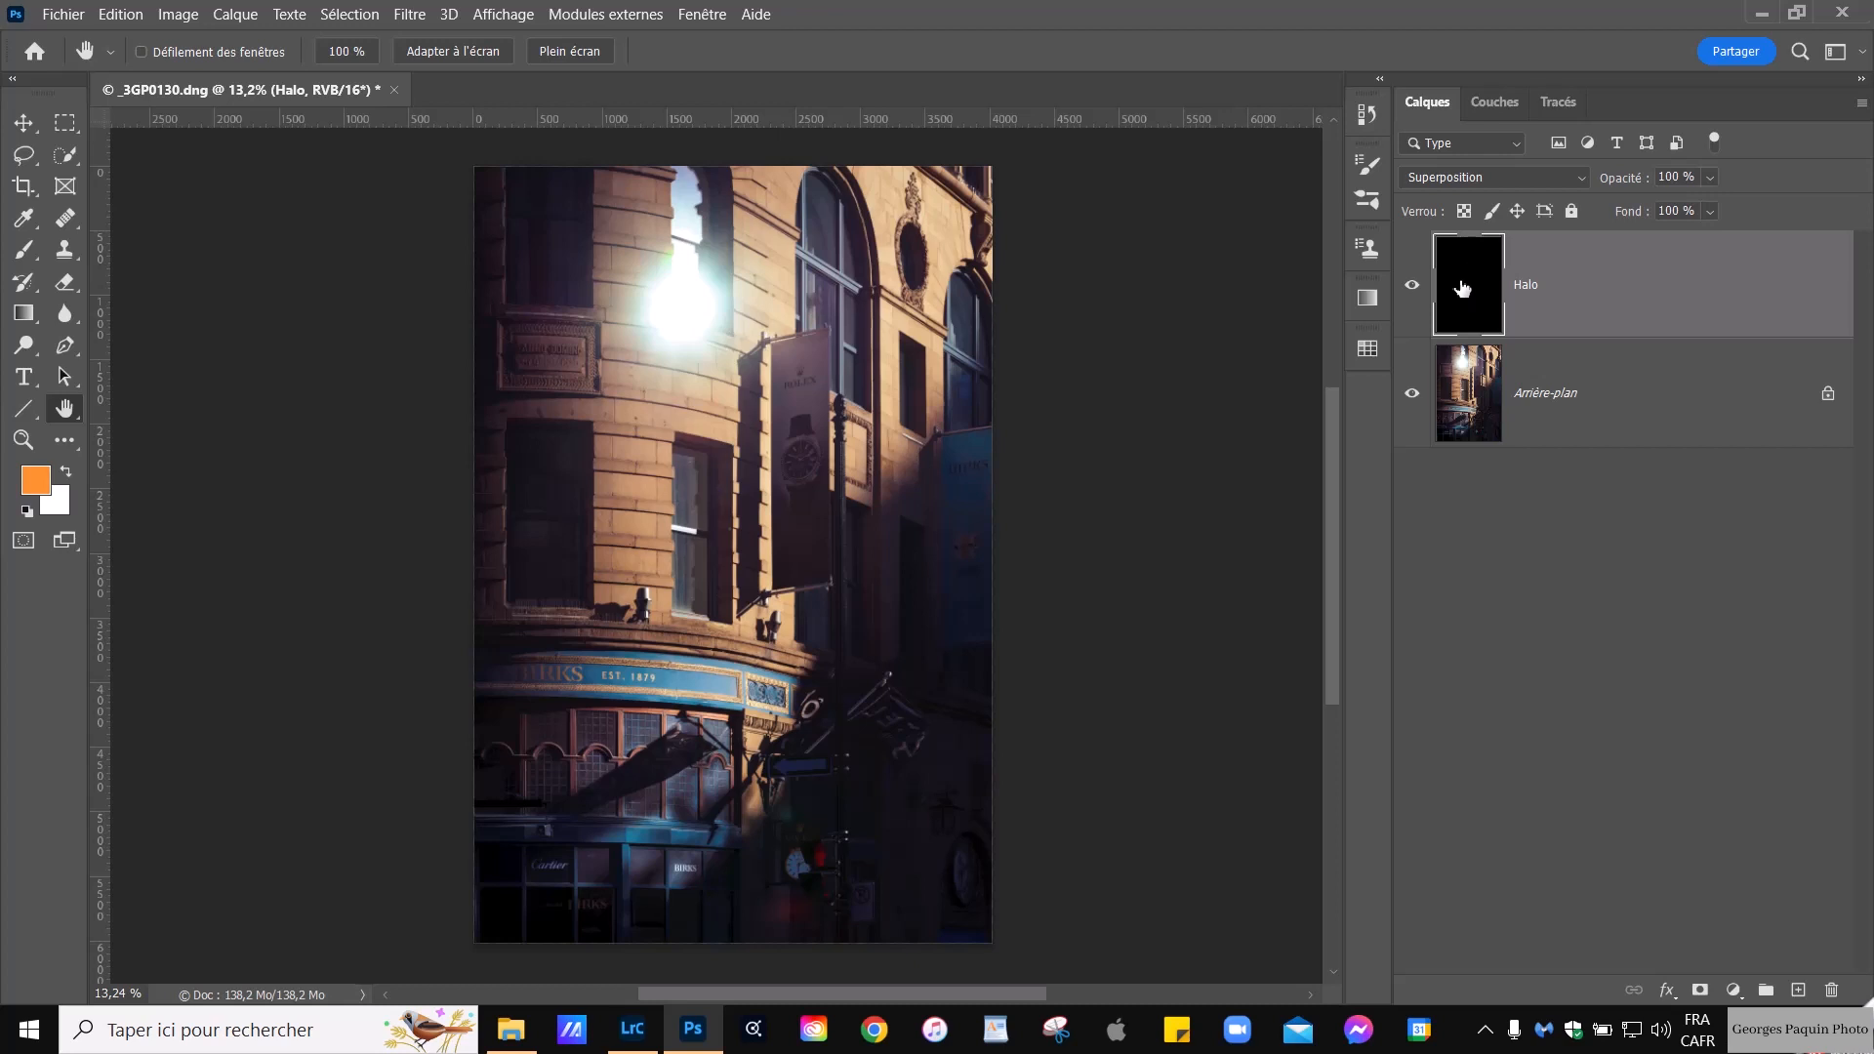
pyautogui.rightClick(1693, 289)
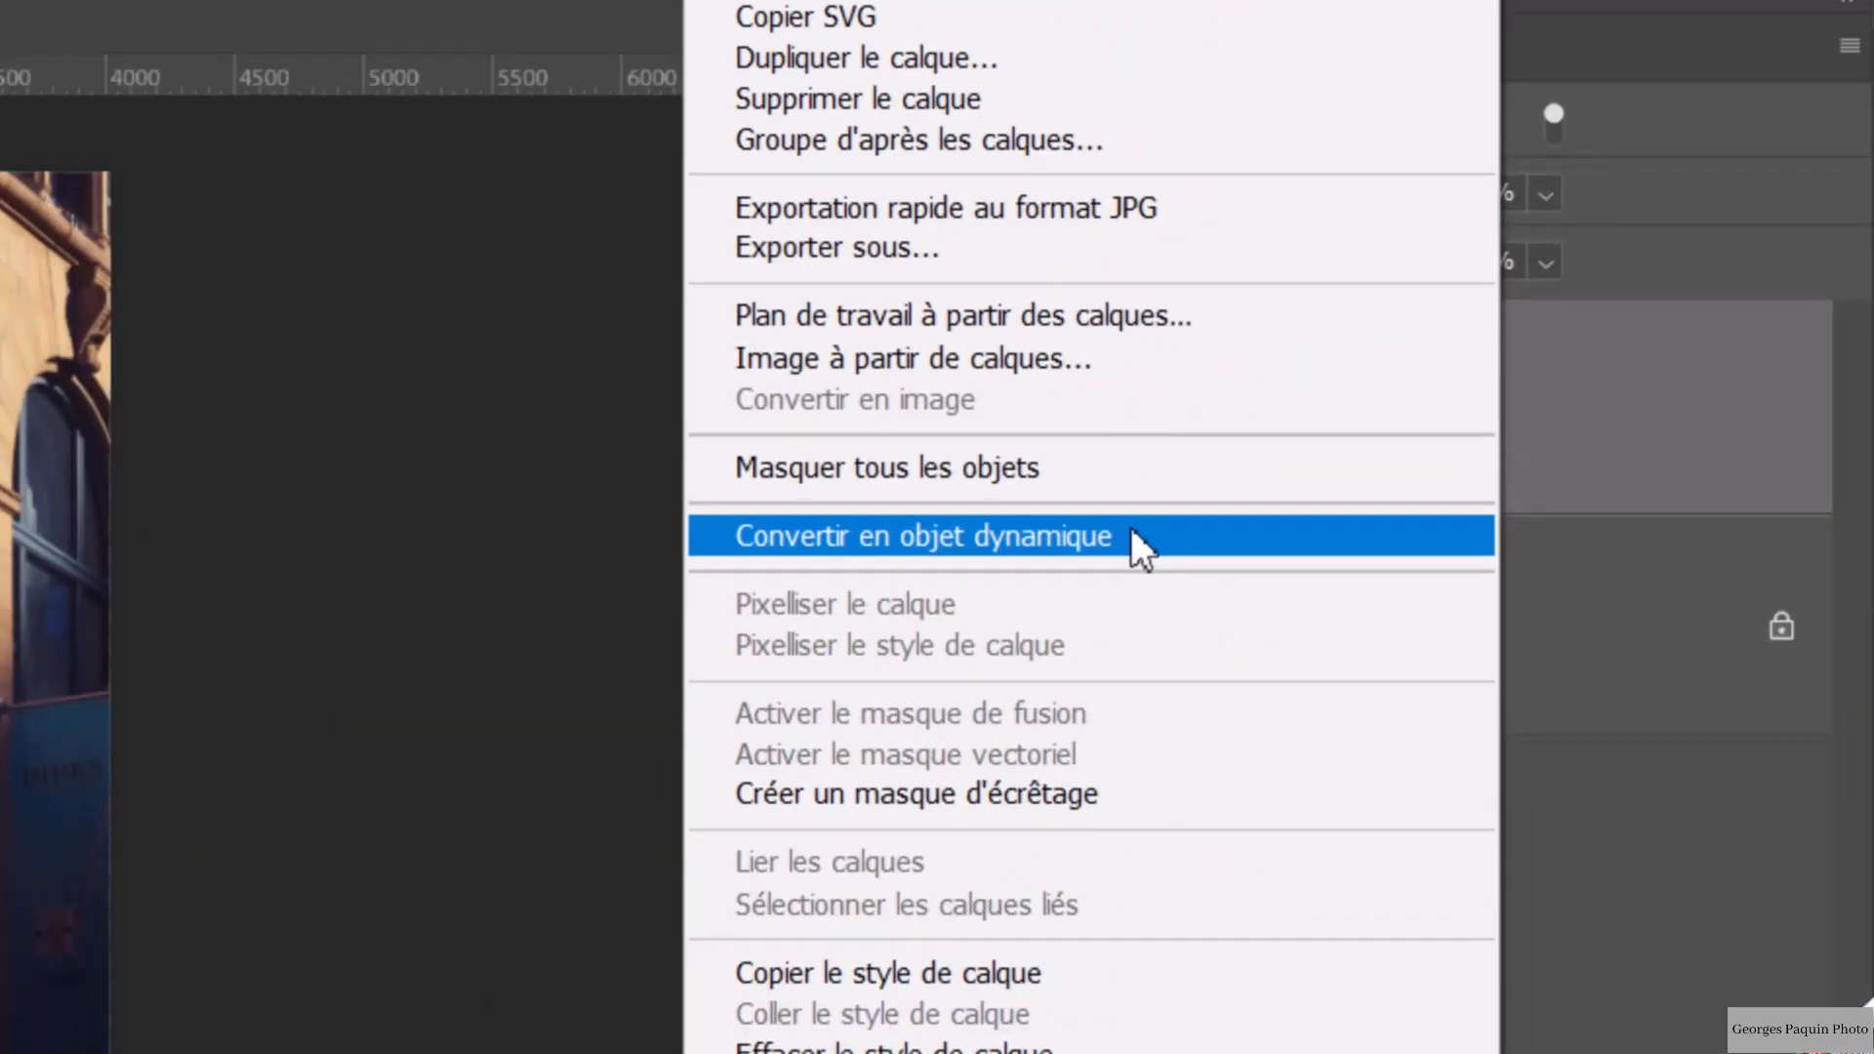
pyautogui.click(1128, 535)
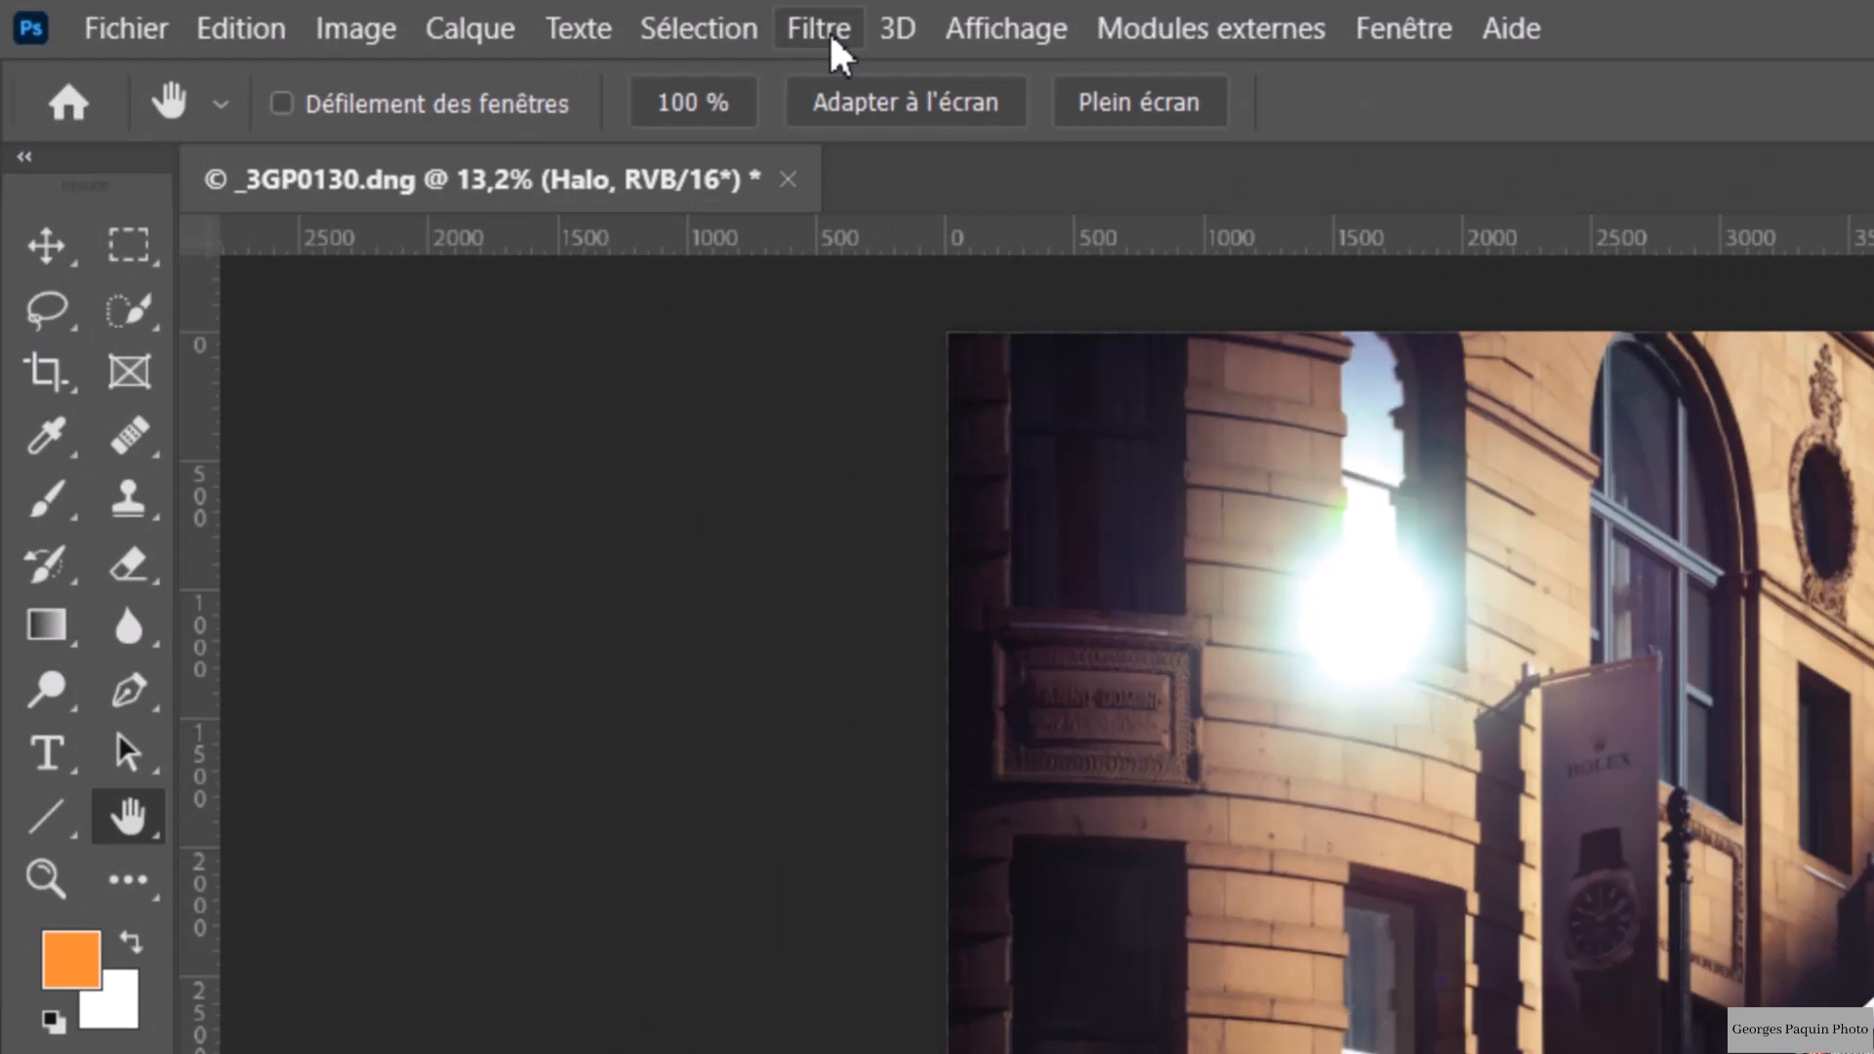
pyautogui.click(447, 20)
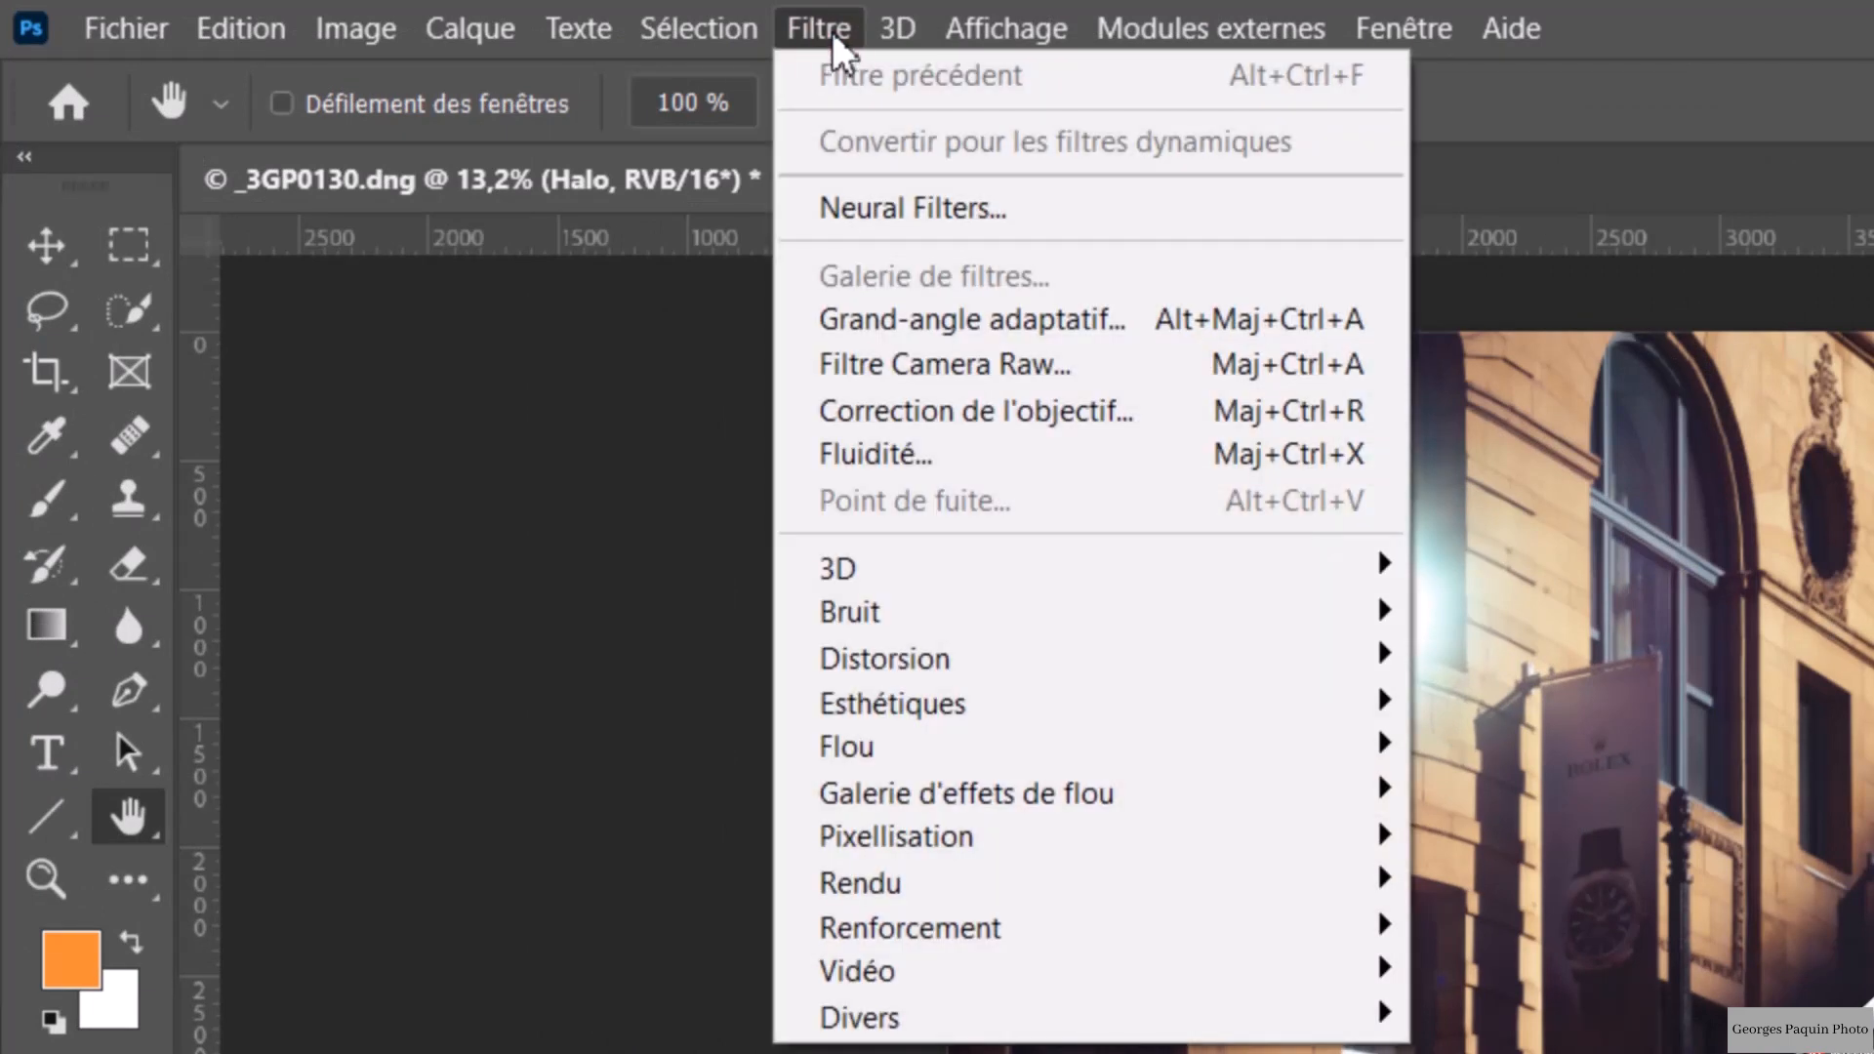
pyautogui.moveTo(911, 883)
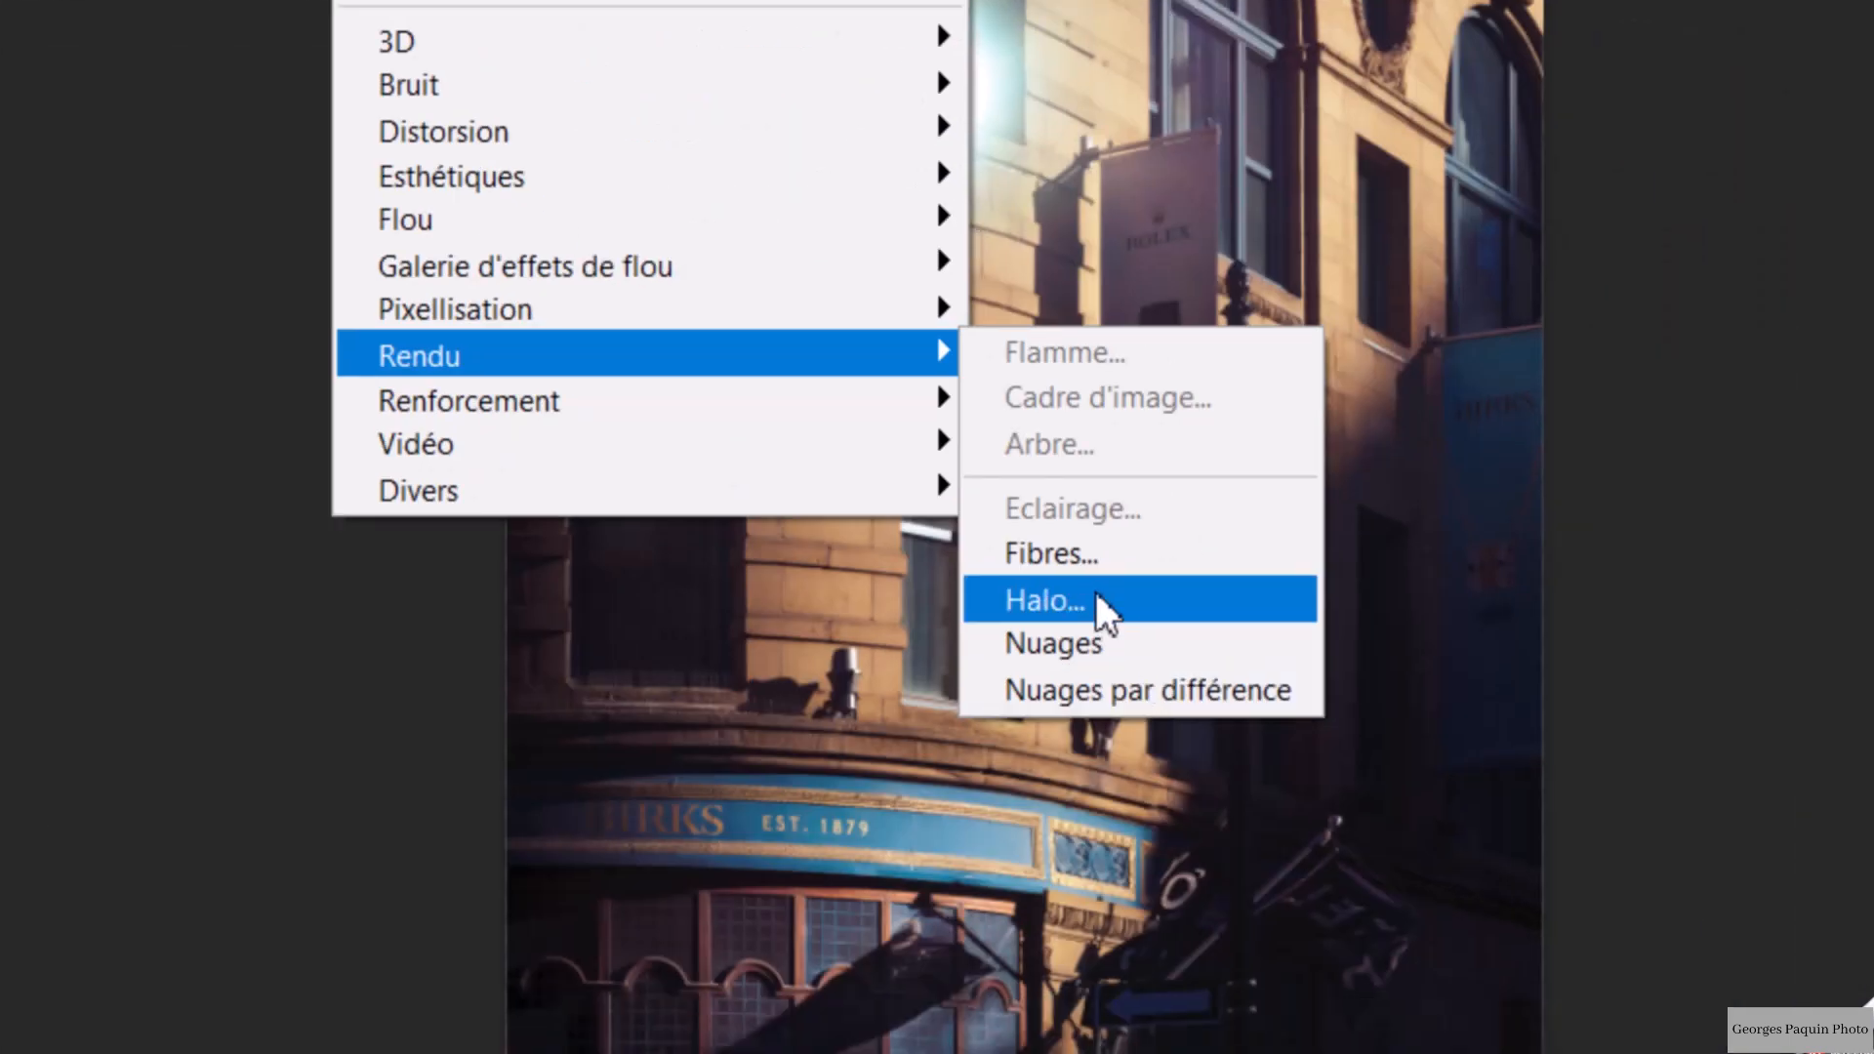
pyautogui.click(1096, 592)
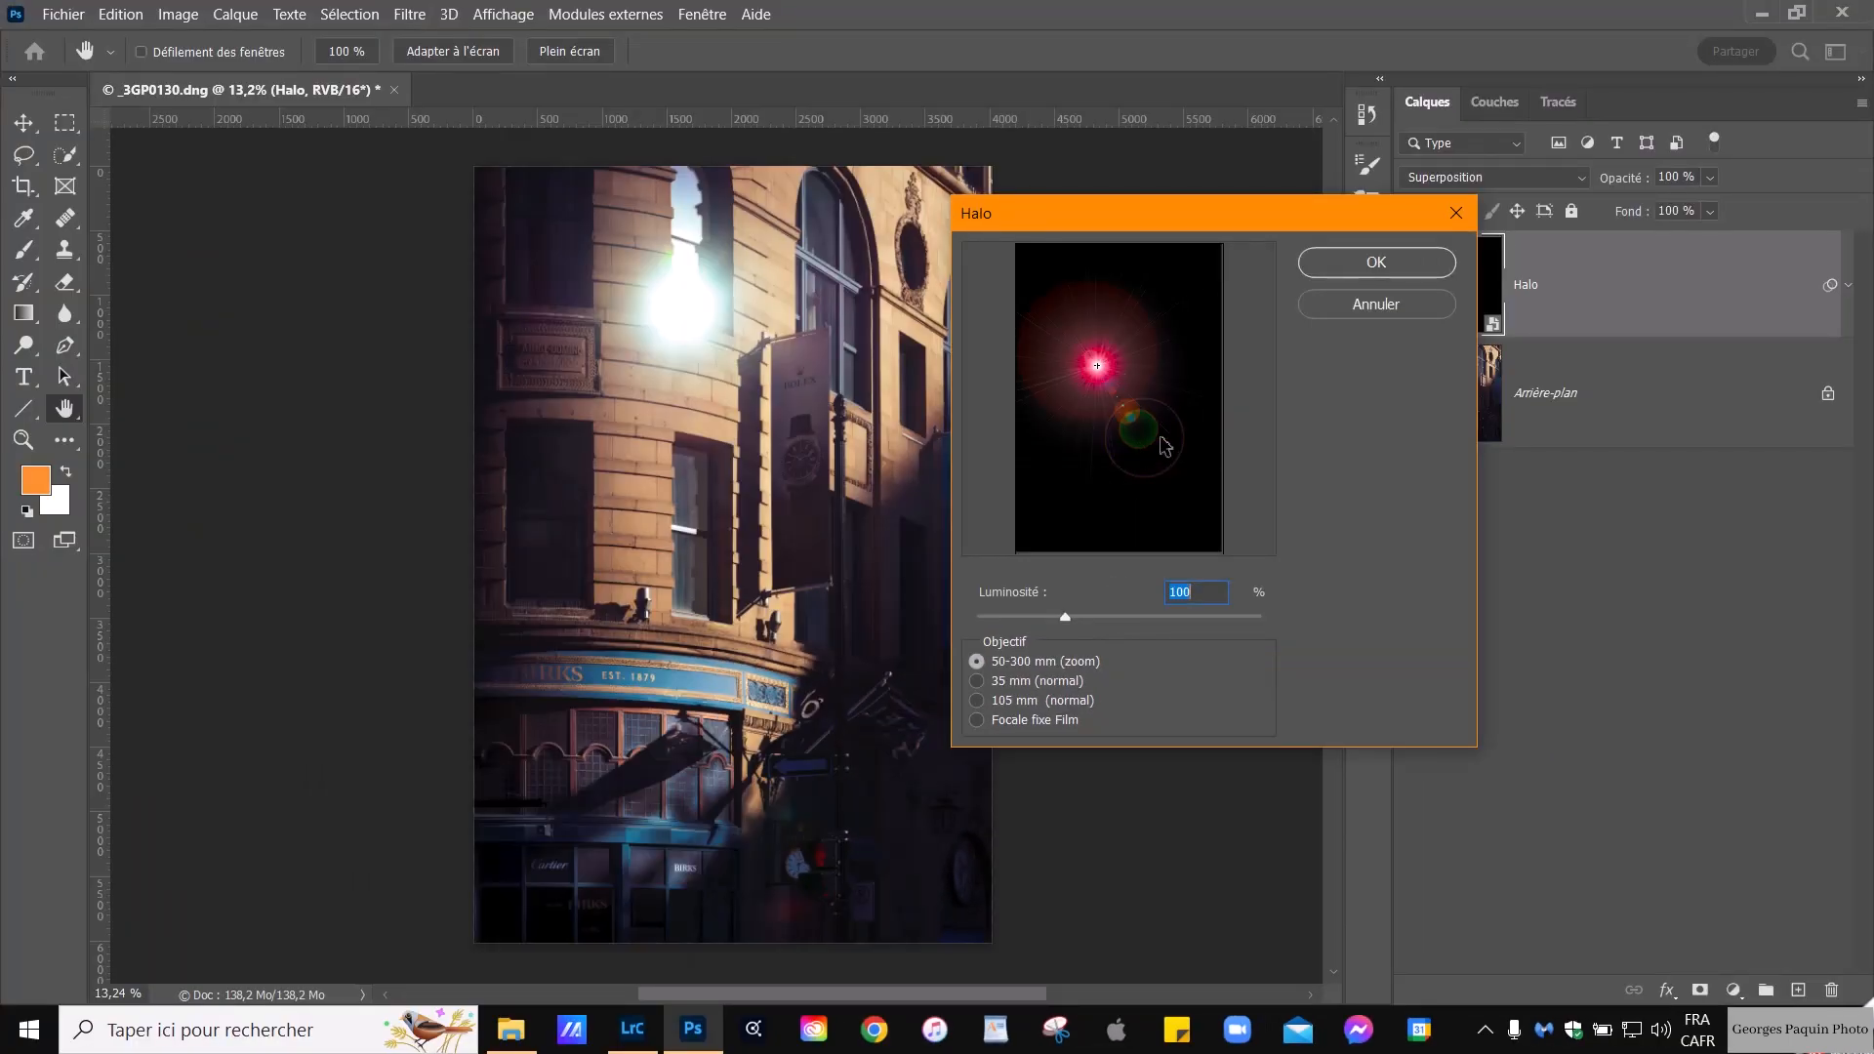
# Preview the 35 mm, 105 mm and Focale fixe Film lens types for the halo, finishing on 50-300 mm (zoom)
pyautogui.click(1046, 683)
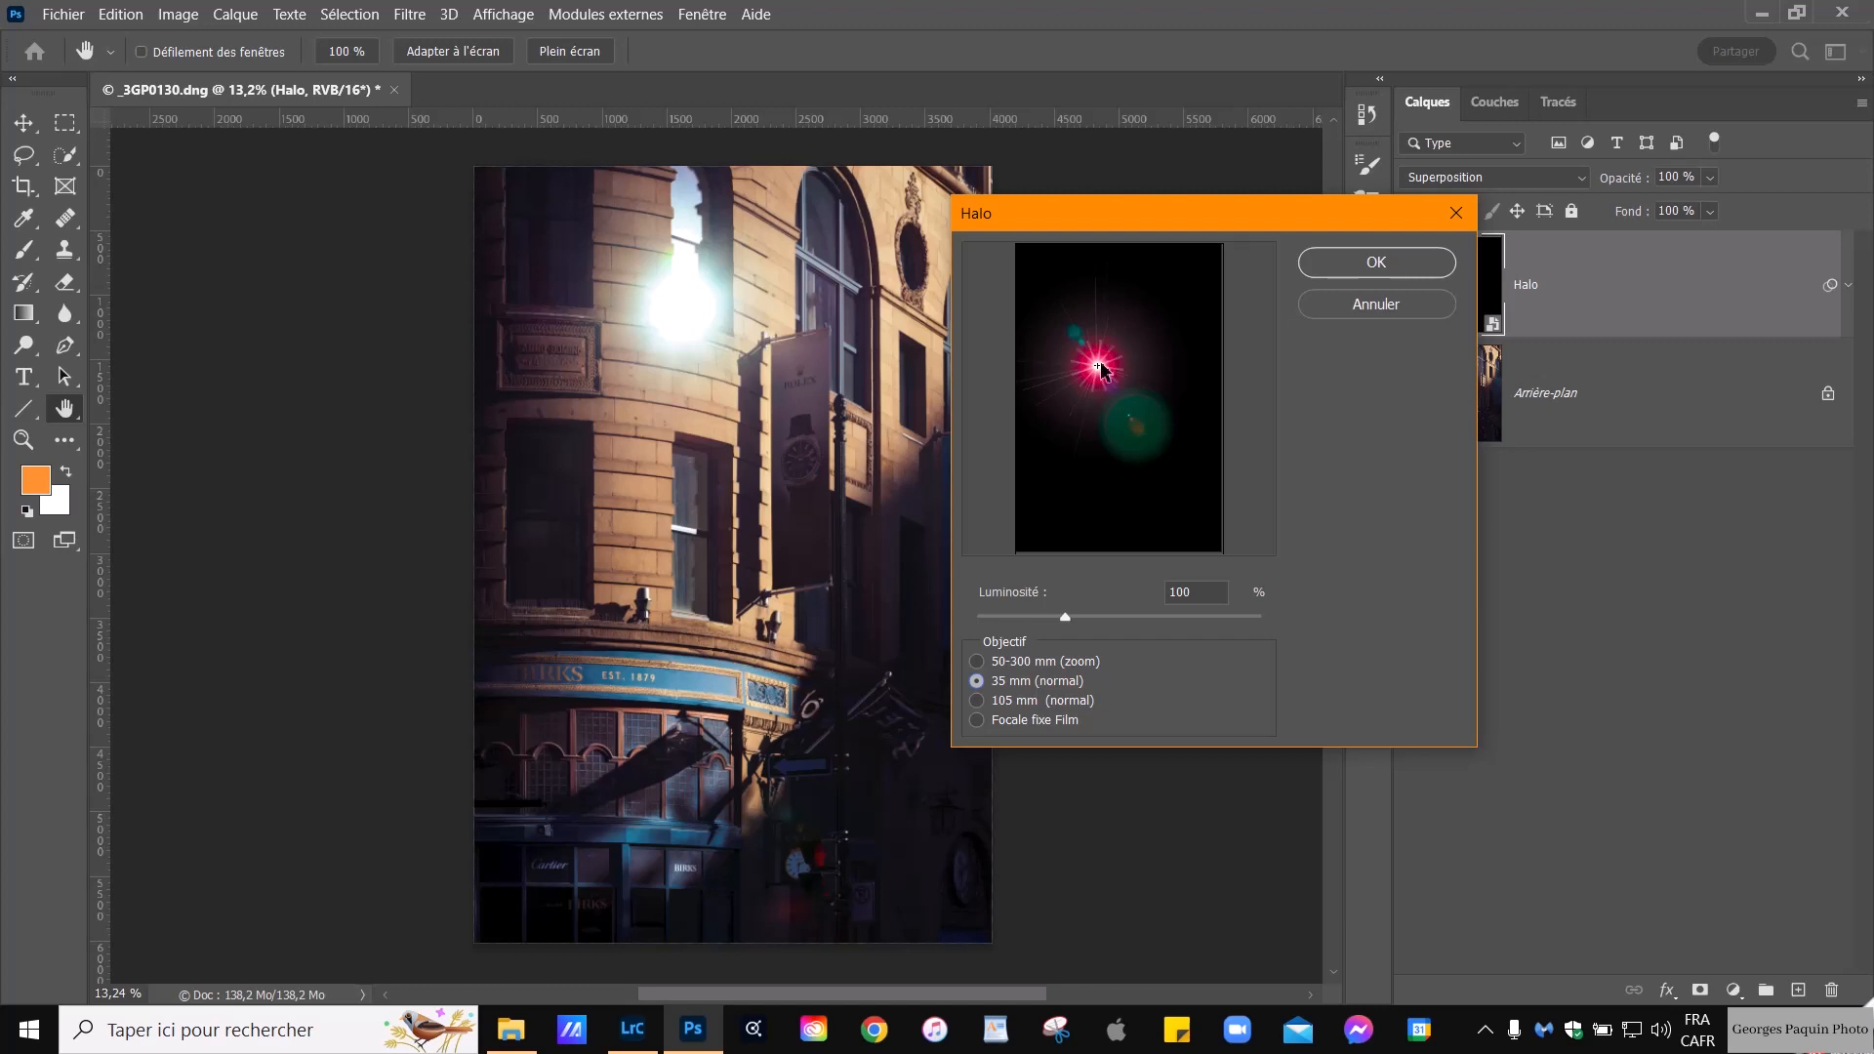
pyautogui.click(1046, 699)
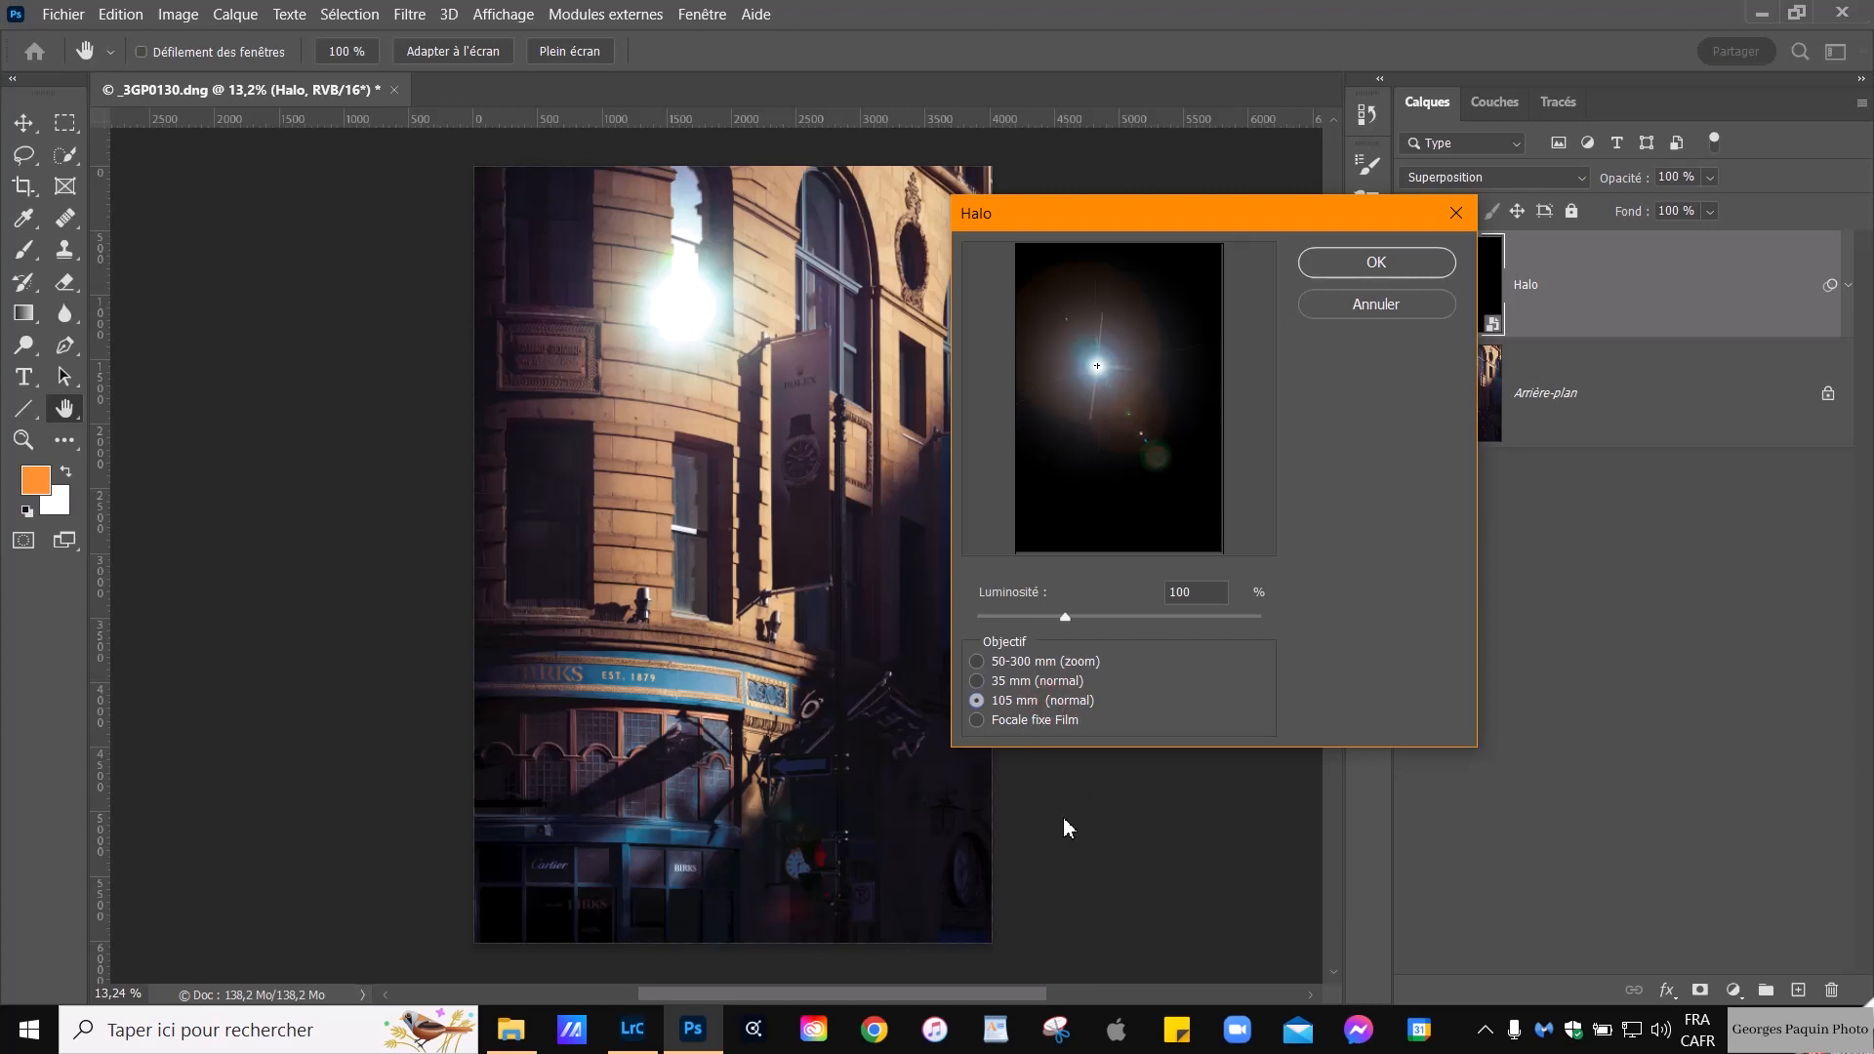
pyautogui.click(1060, 721)
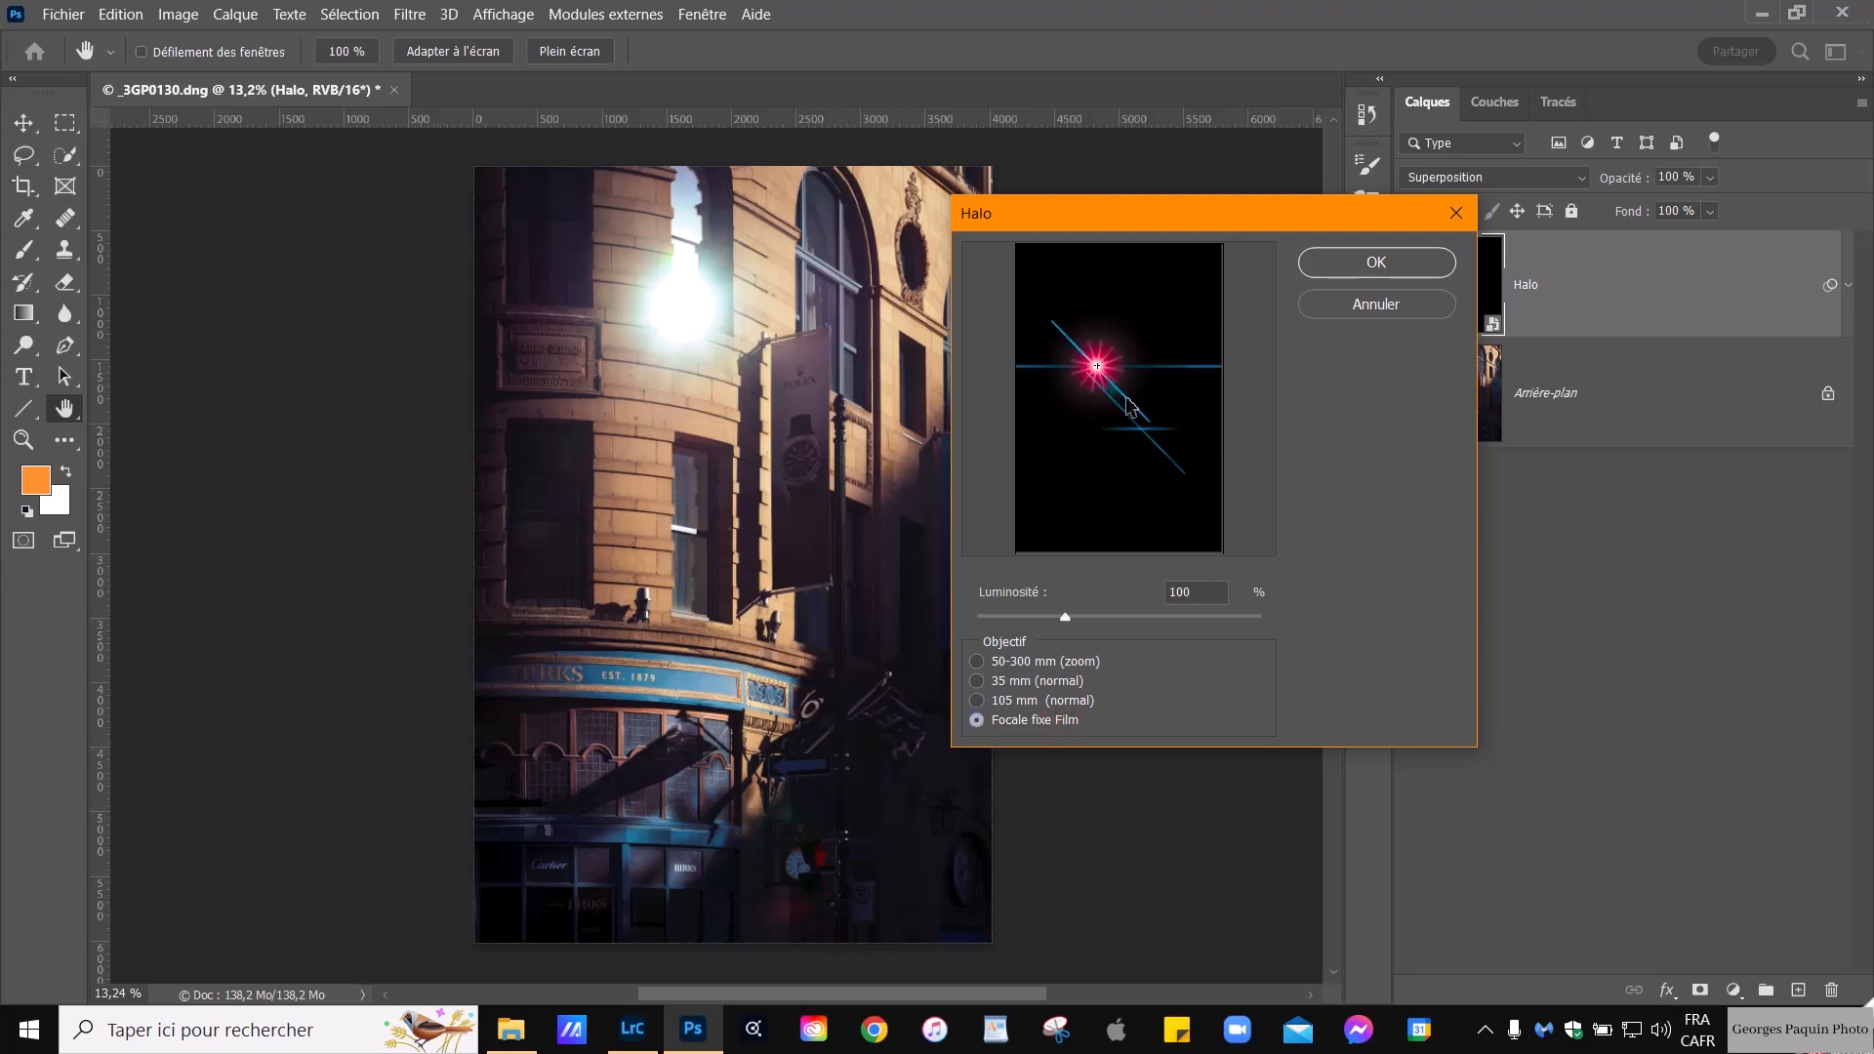
pyautogui.click(1081, 664)
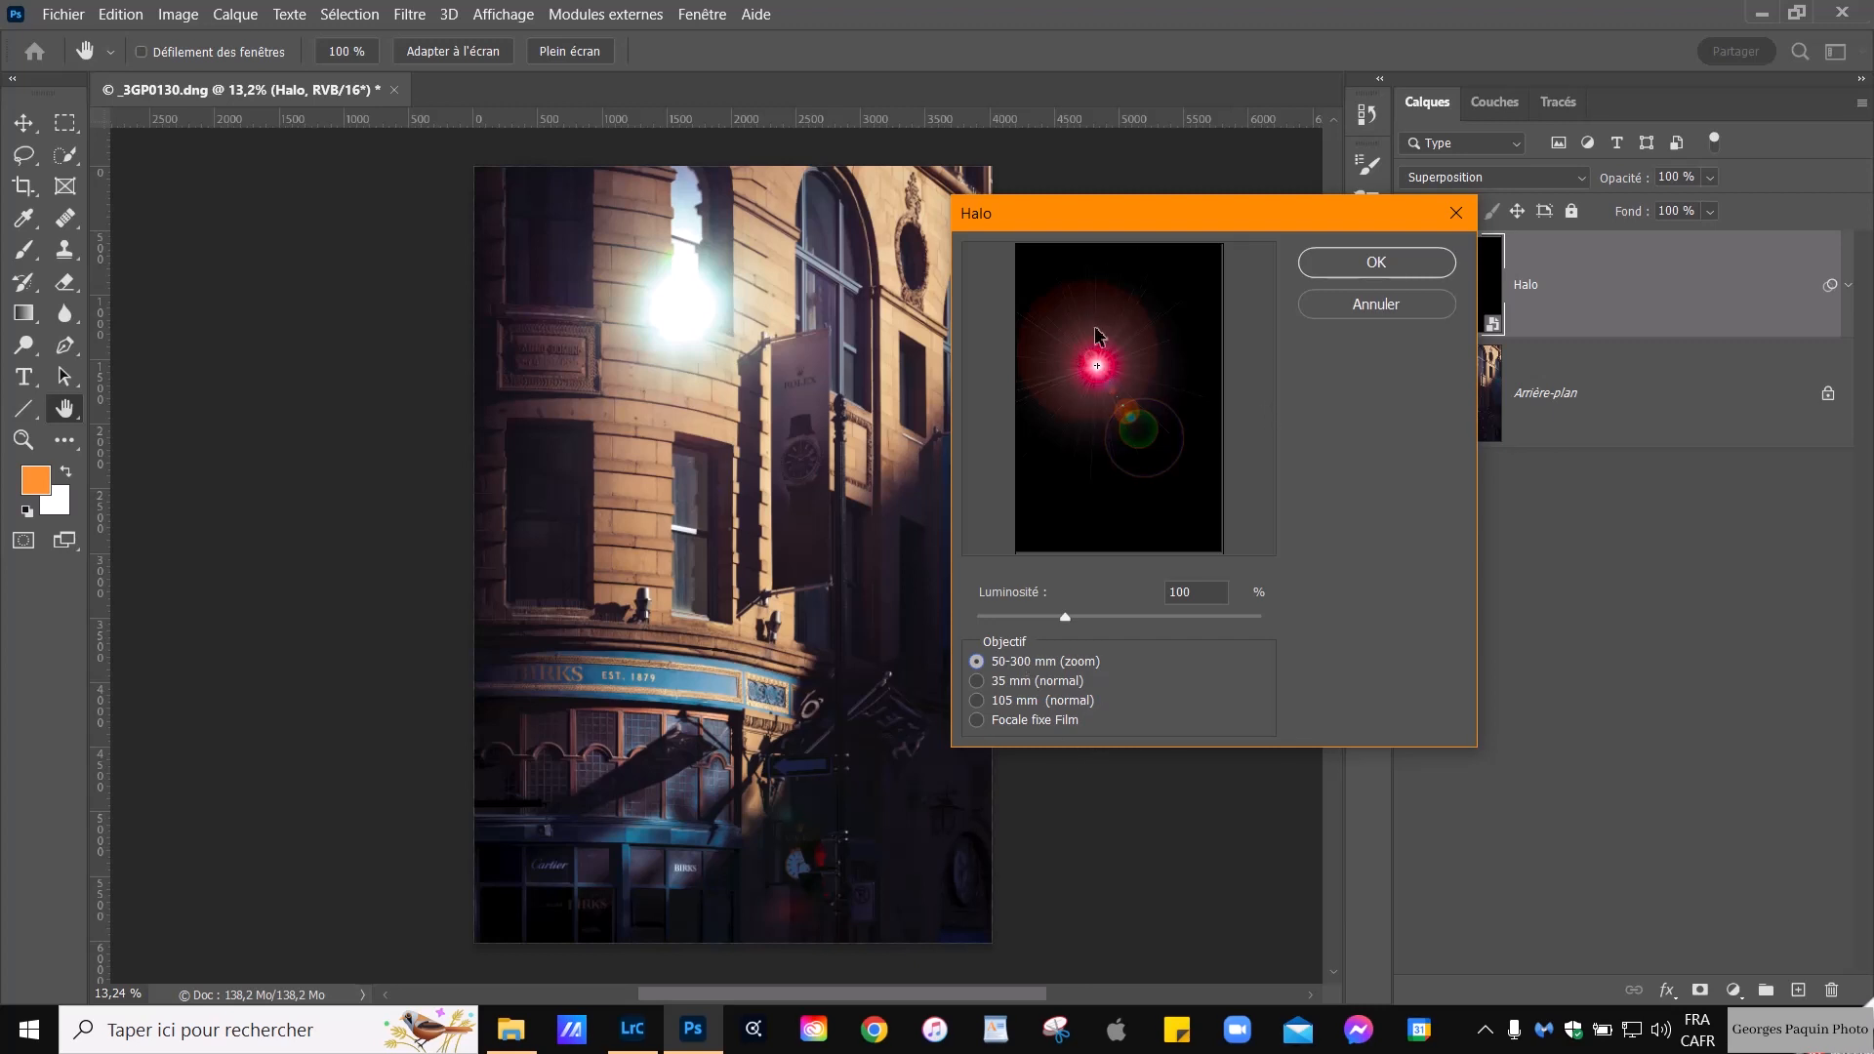
# Place the halo's centre in the image's upper-left area, set its luminosity to 130 %, apply it and compare the photo with and without it
pyautogui.moveTo(1108, 377); pyautogui.dragTo(1097, 331)
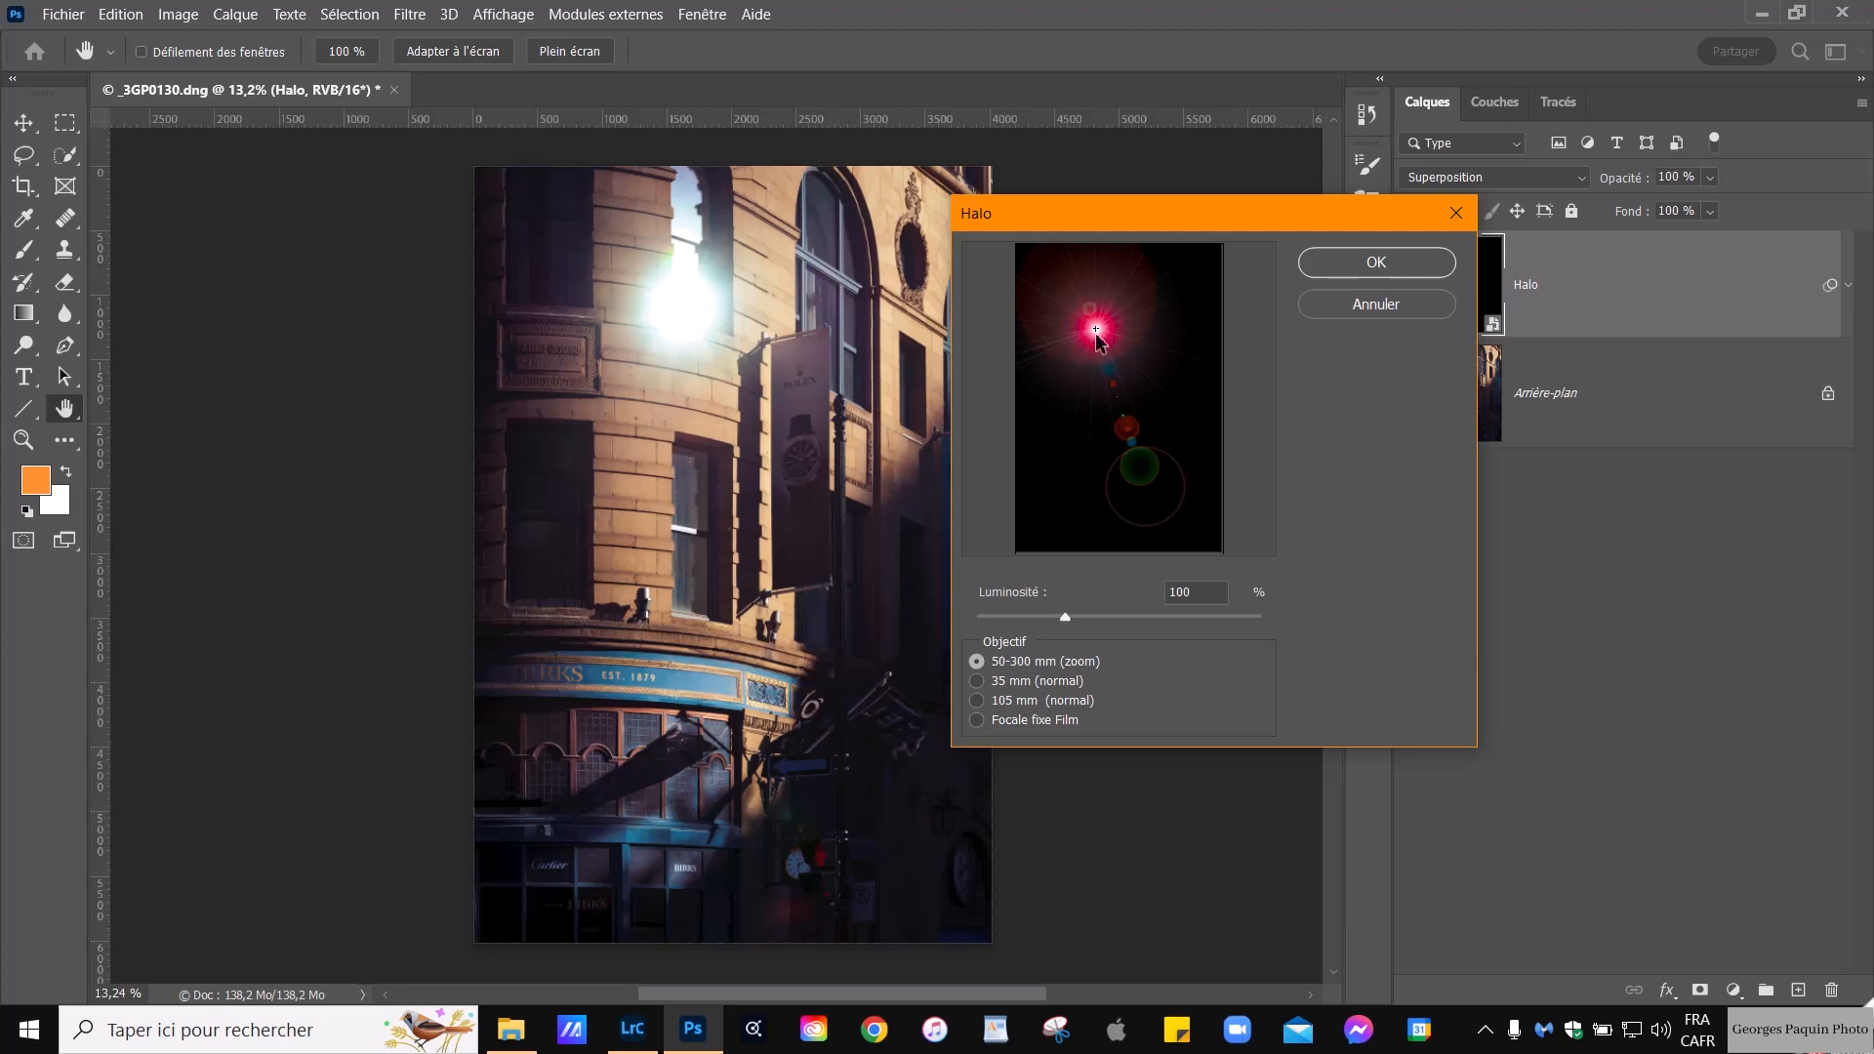
pyautogui.moveTo(1096, 330); pyautogui.dragTo(1077, 311)
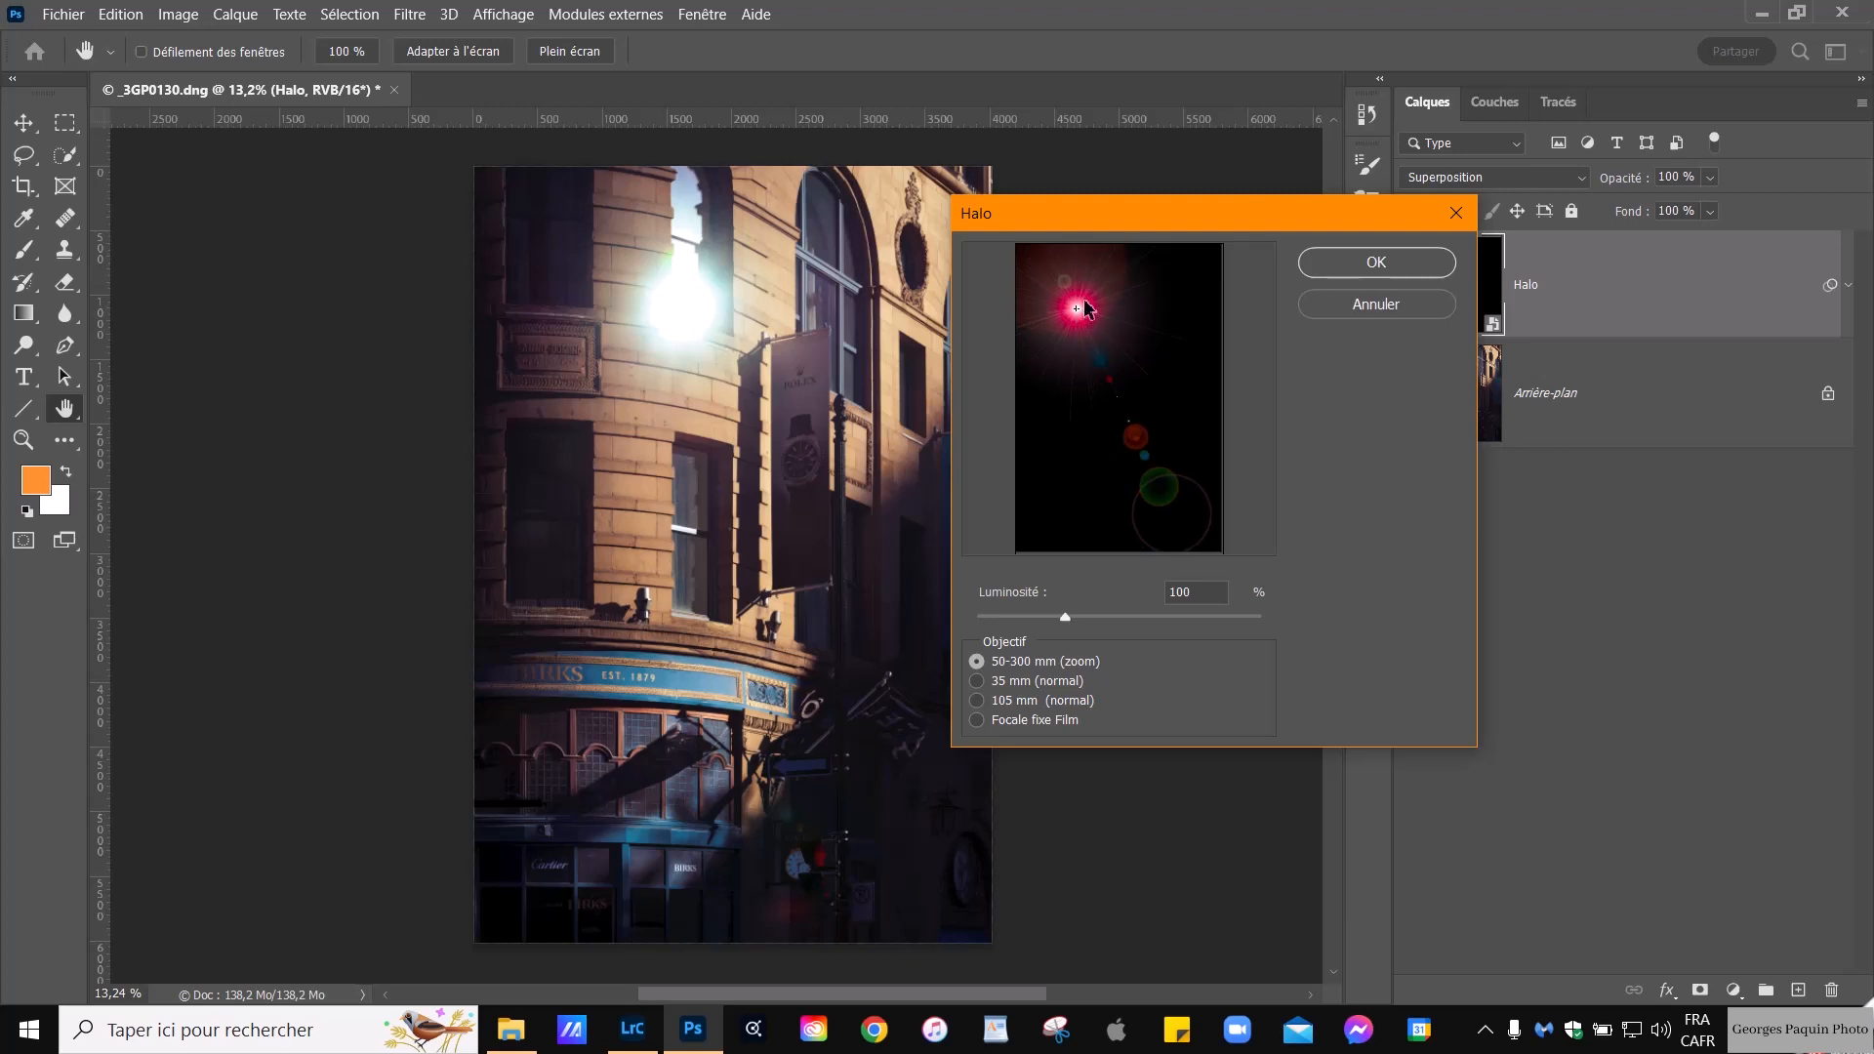
pyautogui.moveTo(1064, 617); pyautogui.dragTo(1104, 656)
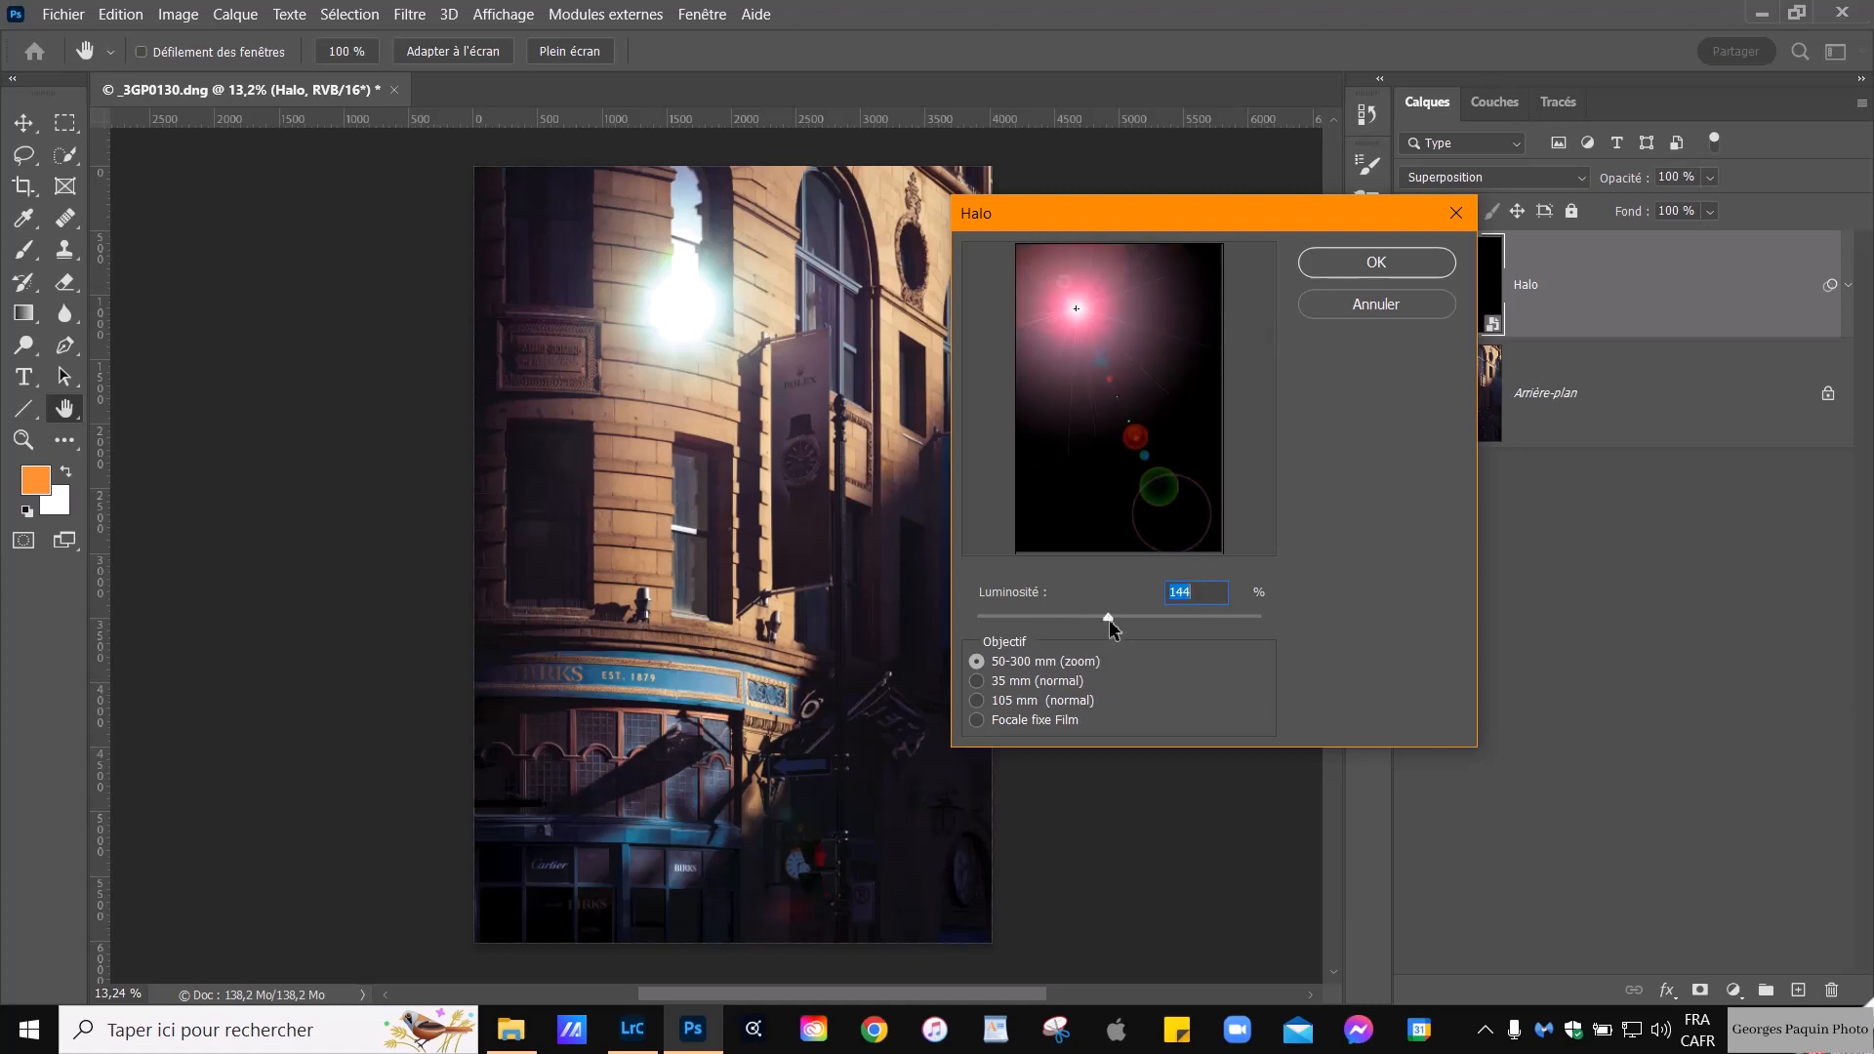
pyautogui.moveTo(1110, 622); pyautogui.dragTo(1094, 625)
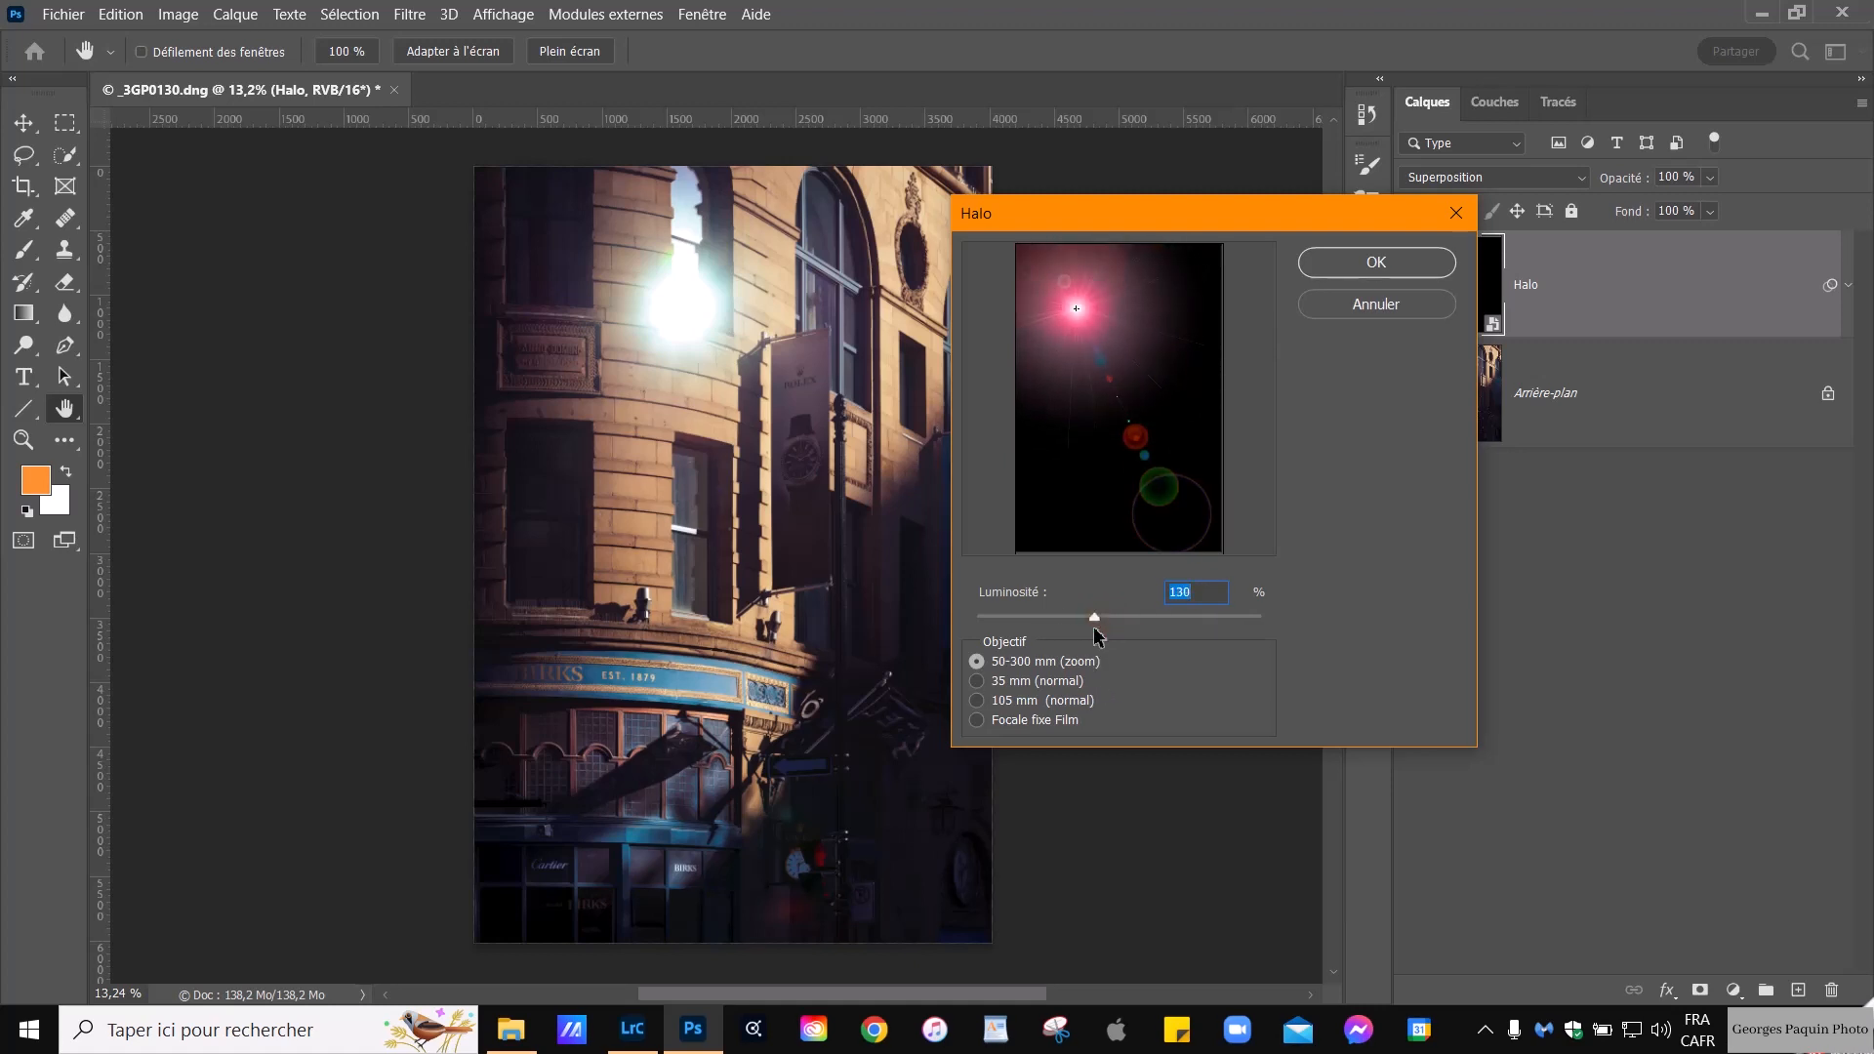
pyautogui.click(1386, 270)
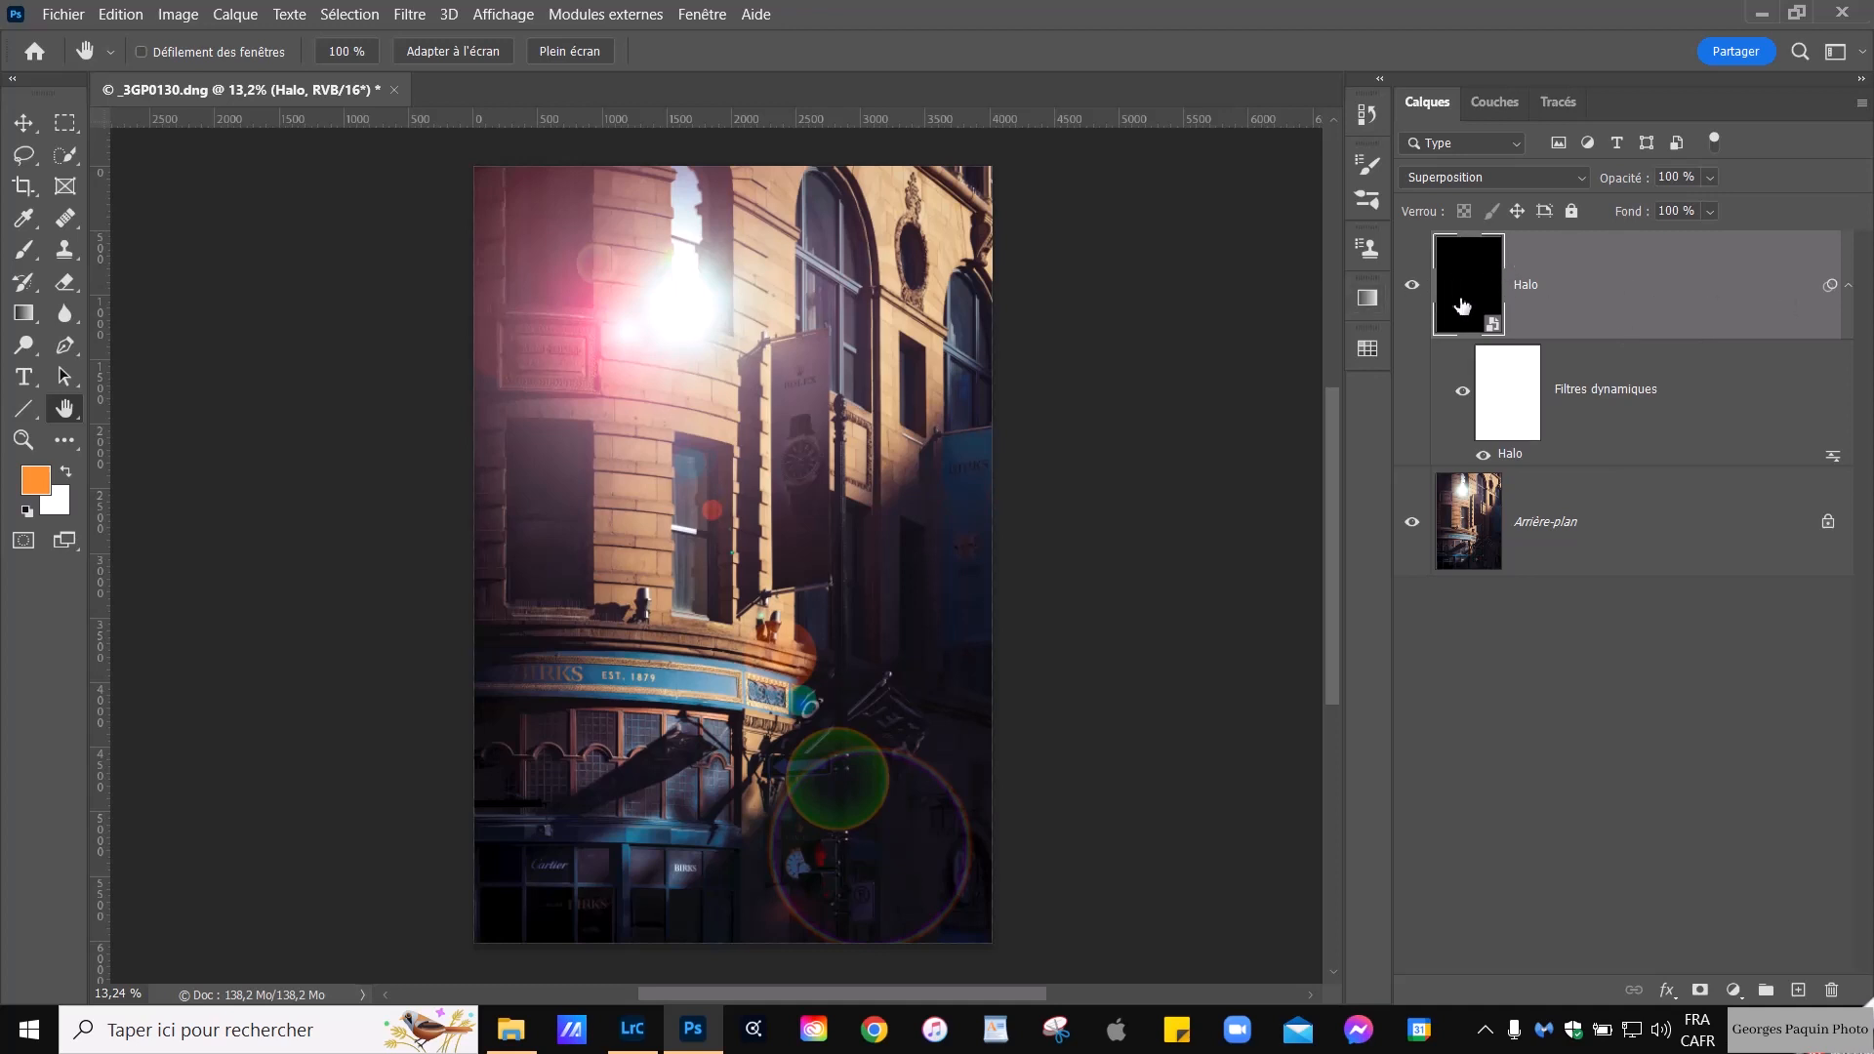
pyautogui.click(1413, 289)
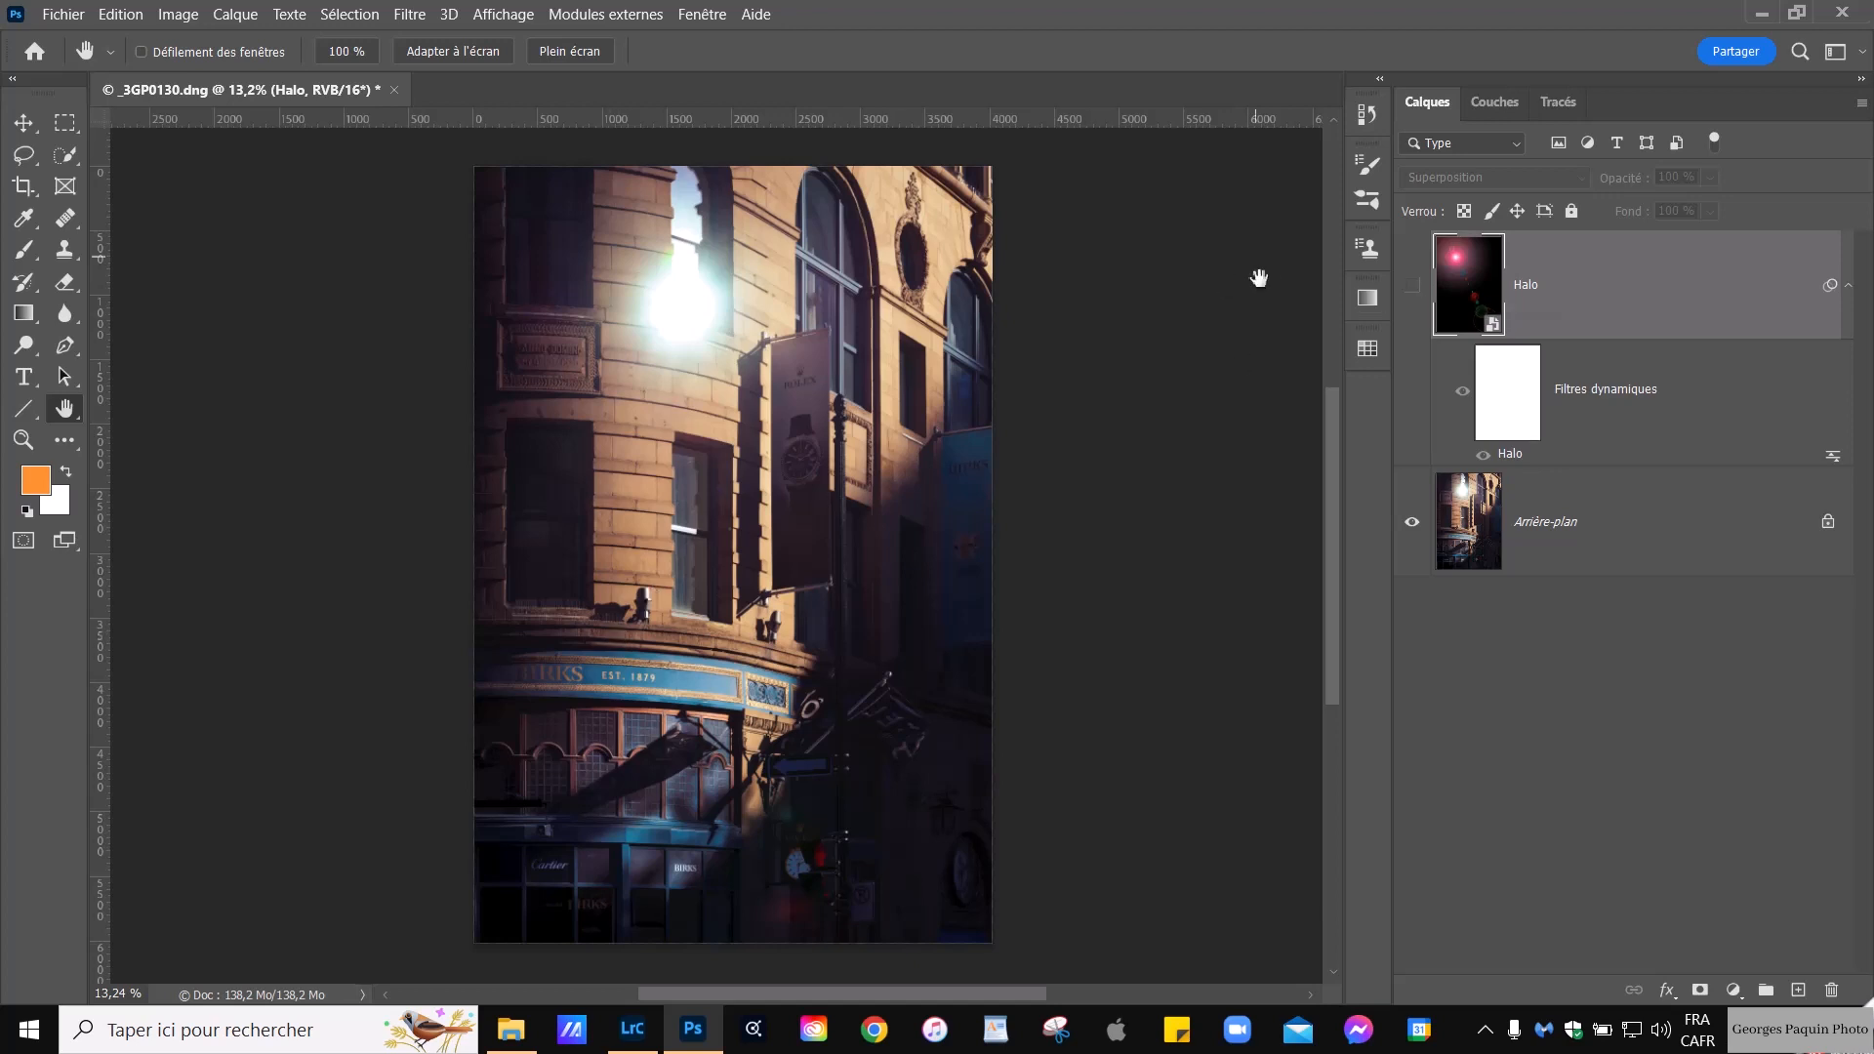
pyautogui.click(1413, 285)
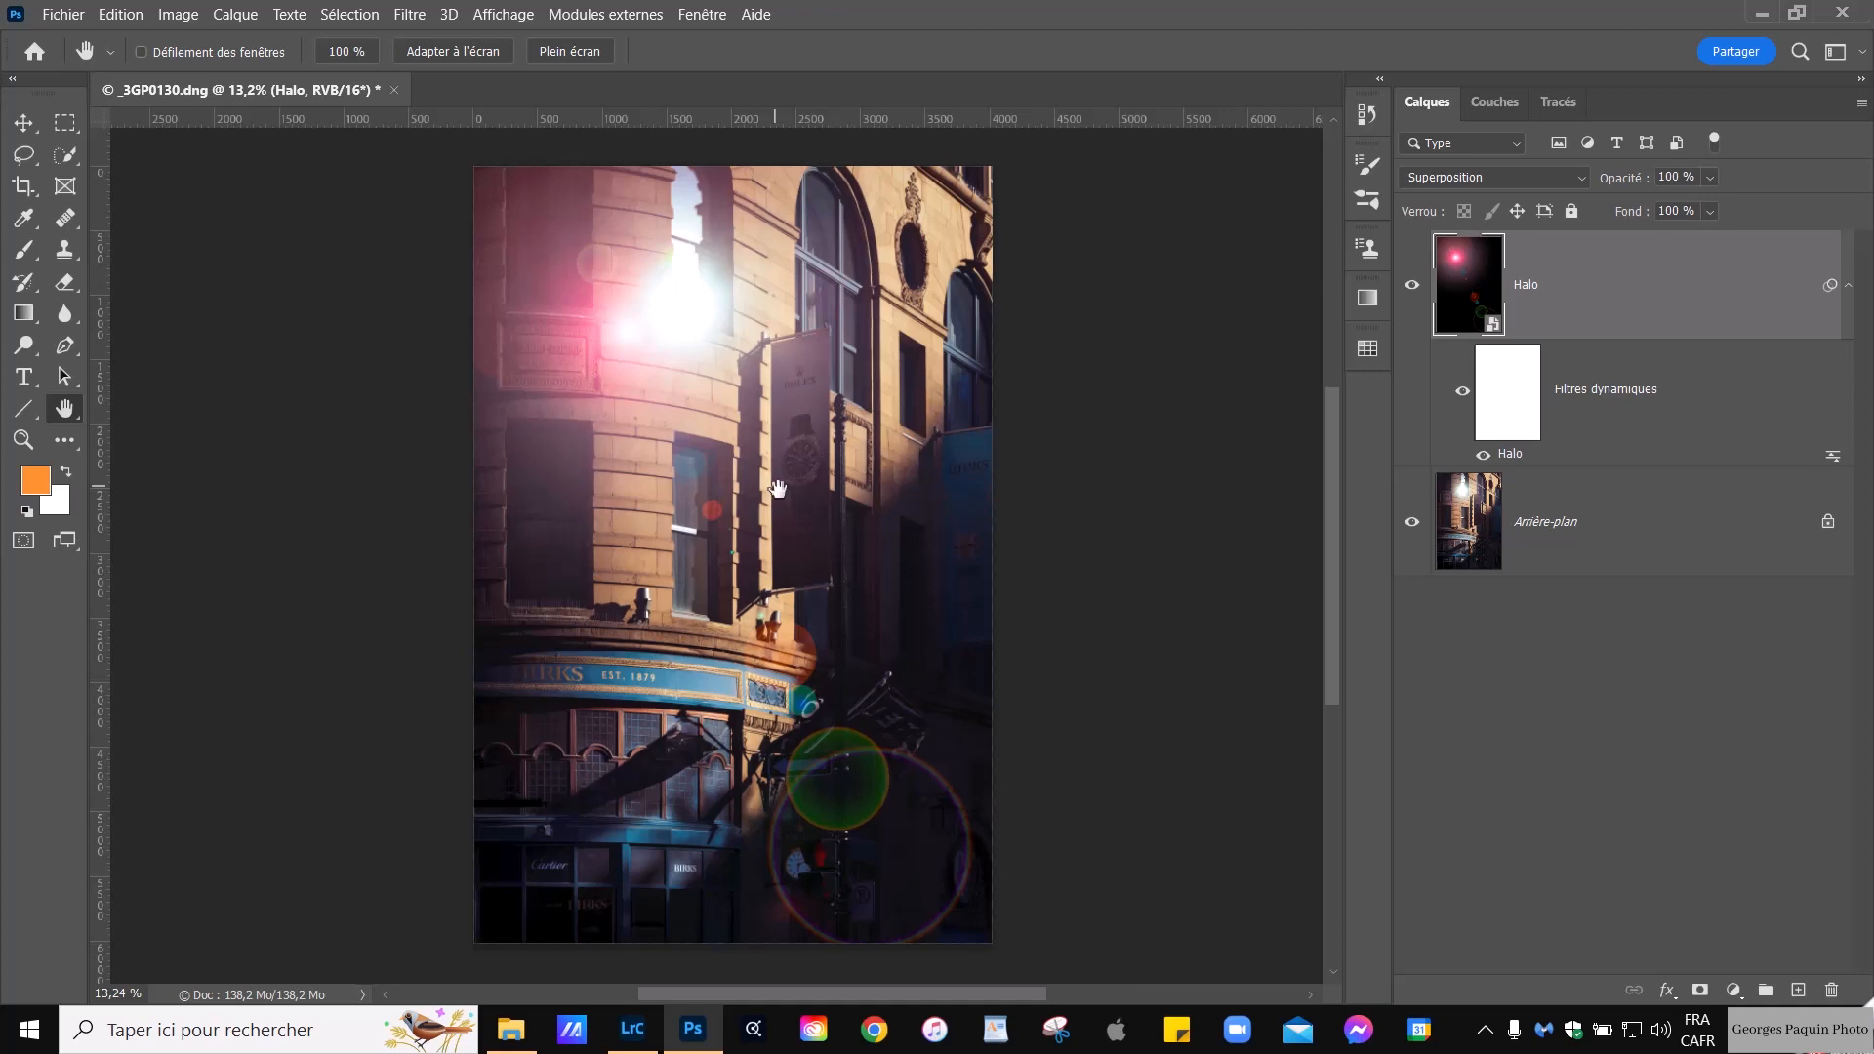
# Use Free Transform to shift the Halo layer slightly up and to the right, to about X 2136, Y 2825
pyautogui.scroll(-1, 777, 488)
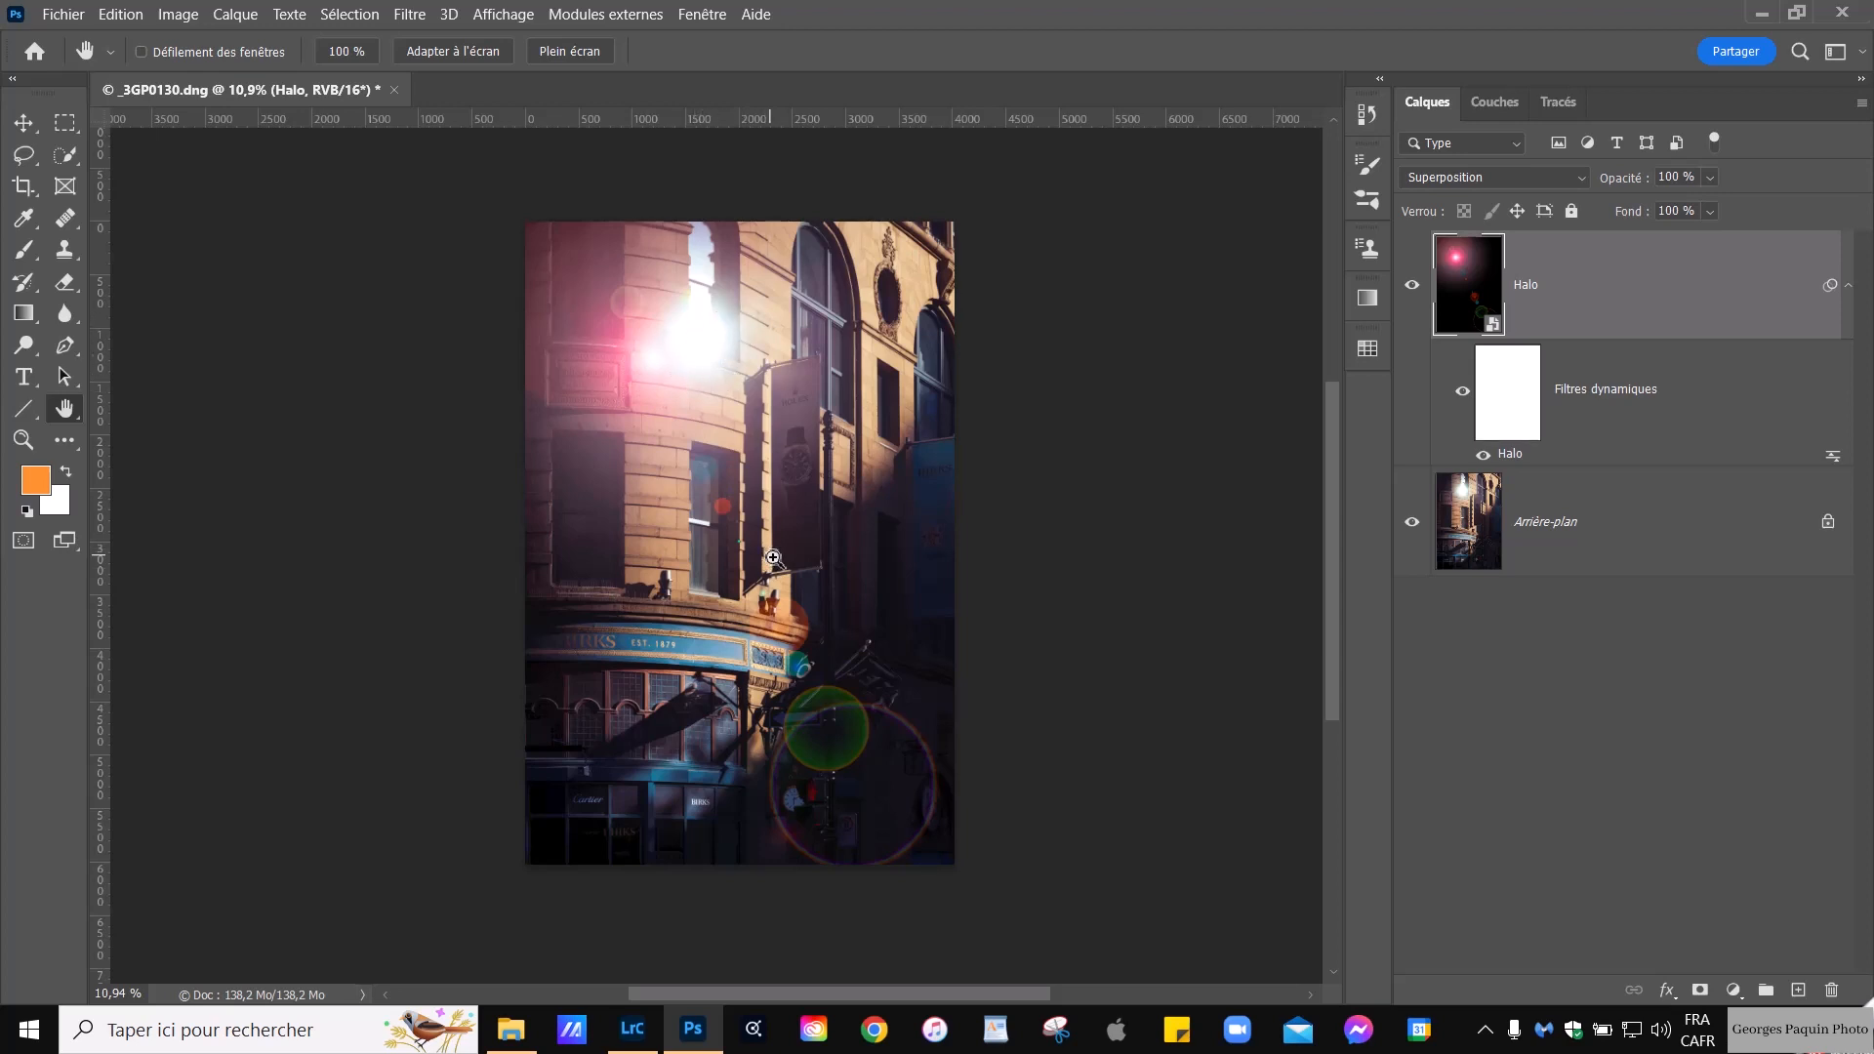
pyautogui.hotkey('ctrl', 't')
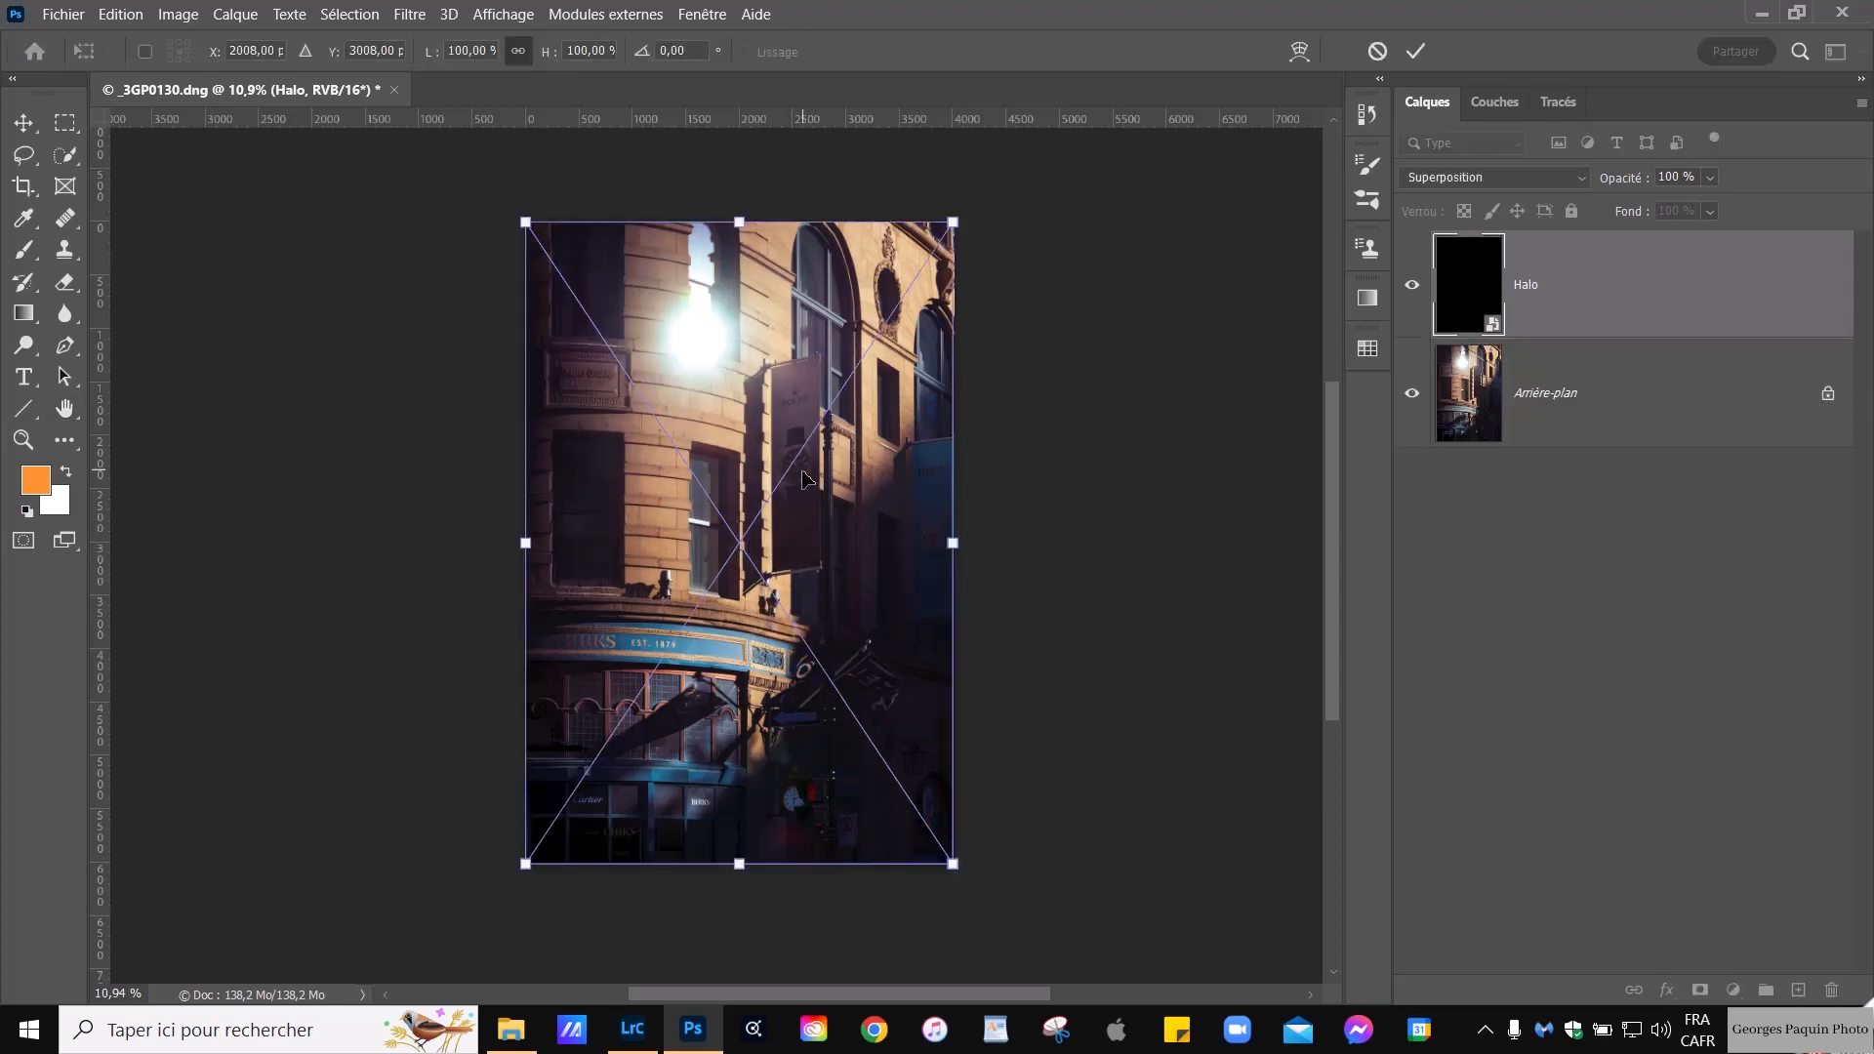
pyautogui.moveTo(746, 544); pyautogui.dragTo(759, 524)
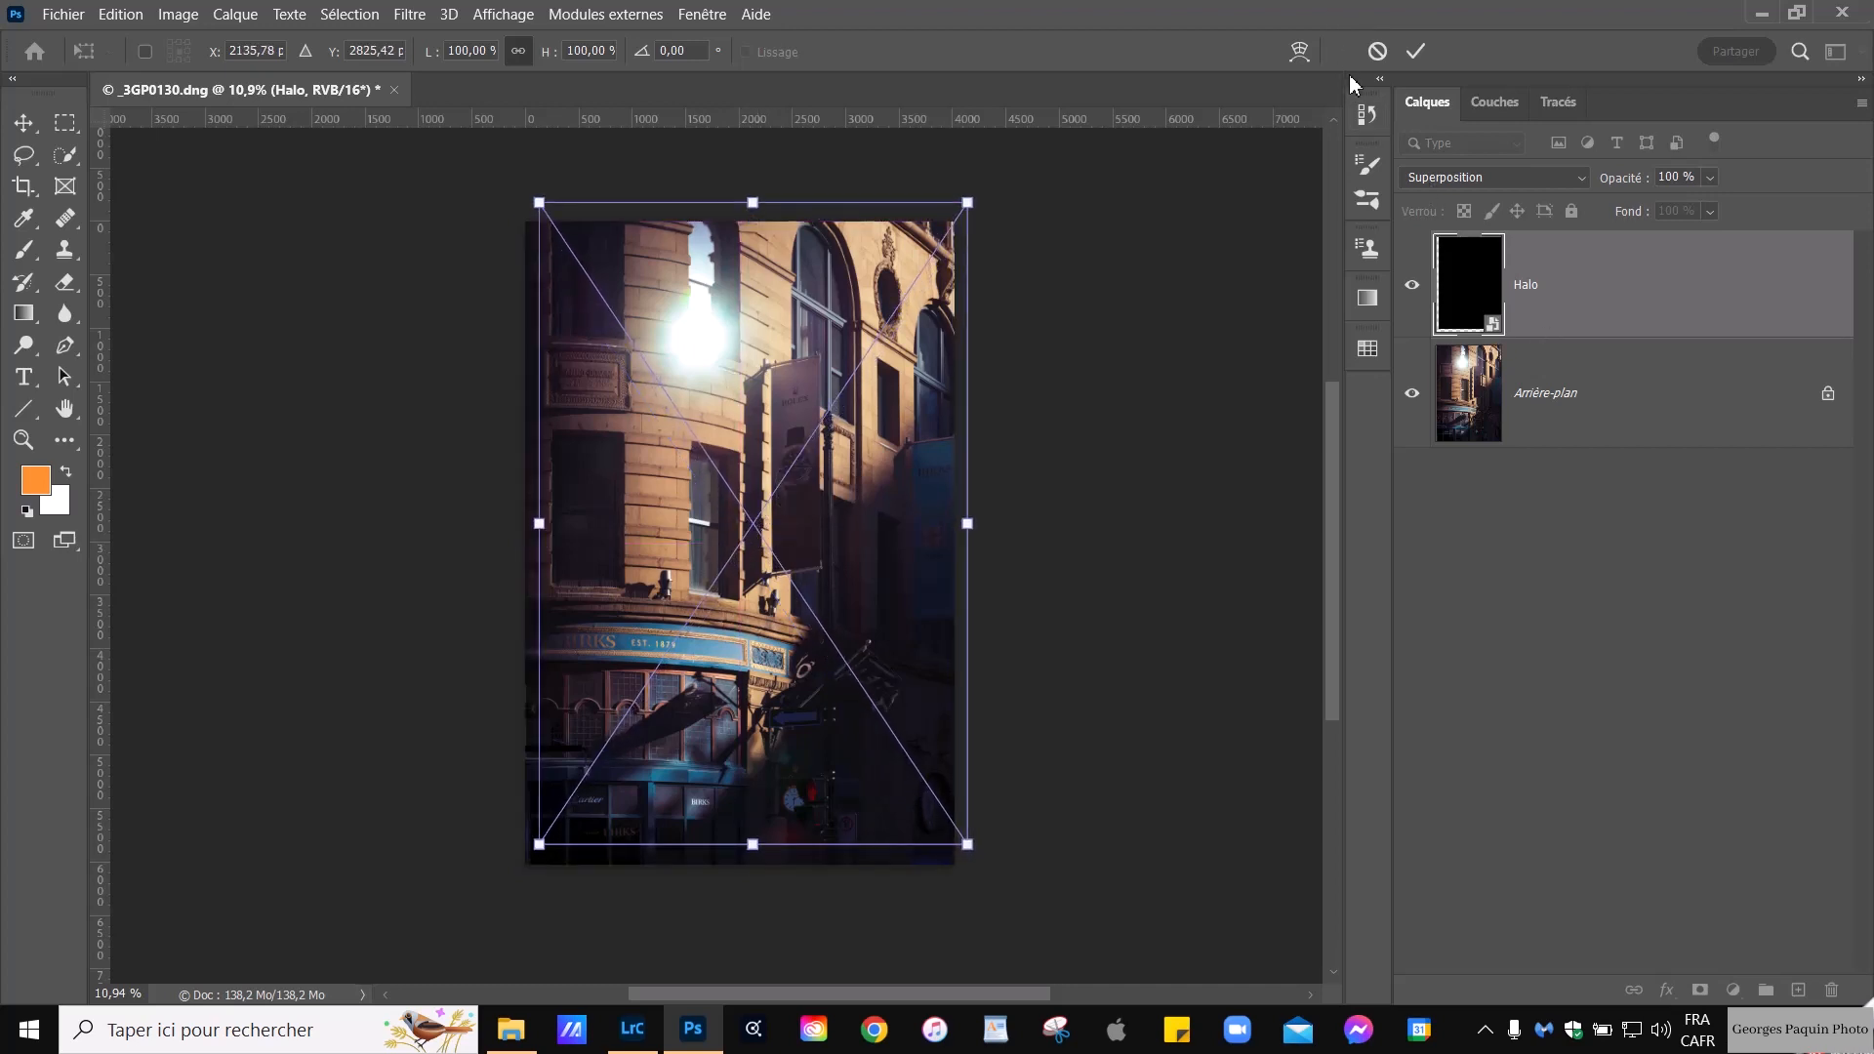
pyautogui.click(1417, 53)
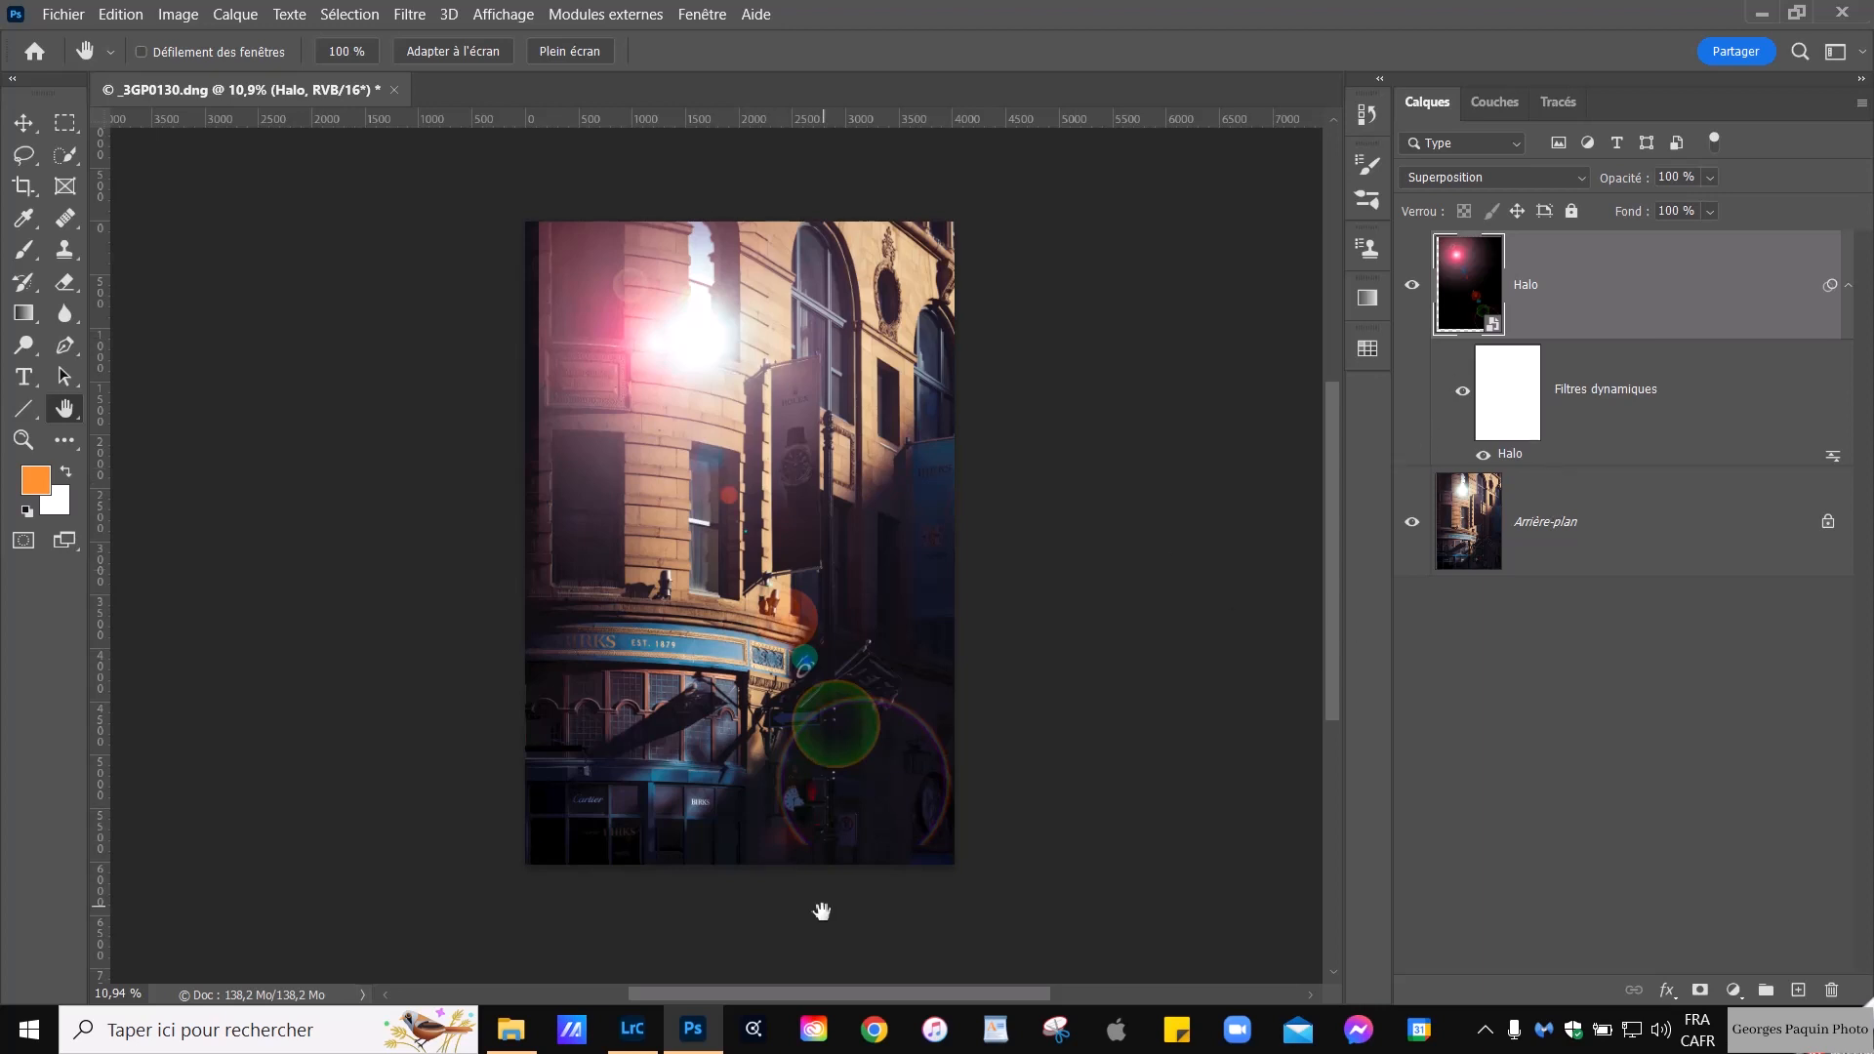
# Examine the edges of the halo's coloured circles and ring over the dark lower-right part of the building photo
pyautogui.scroll(5, 845, 848)
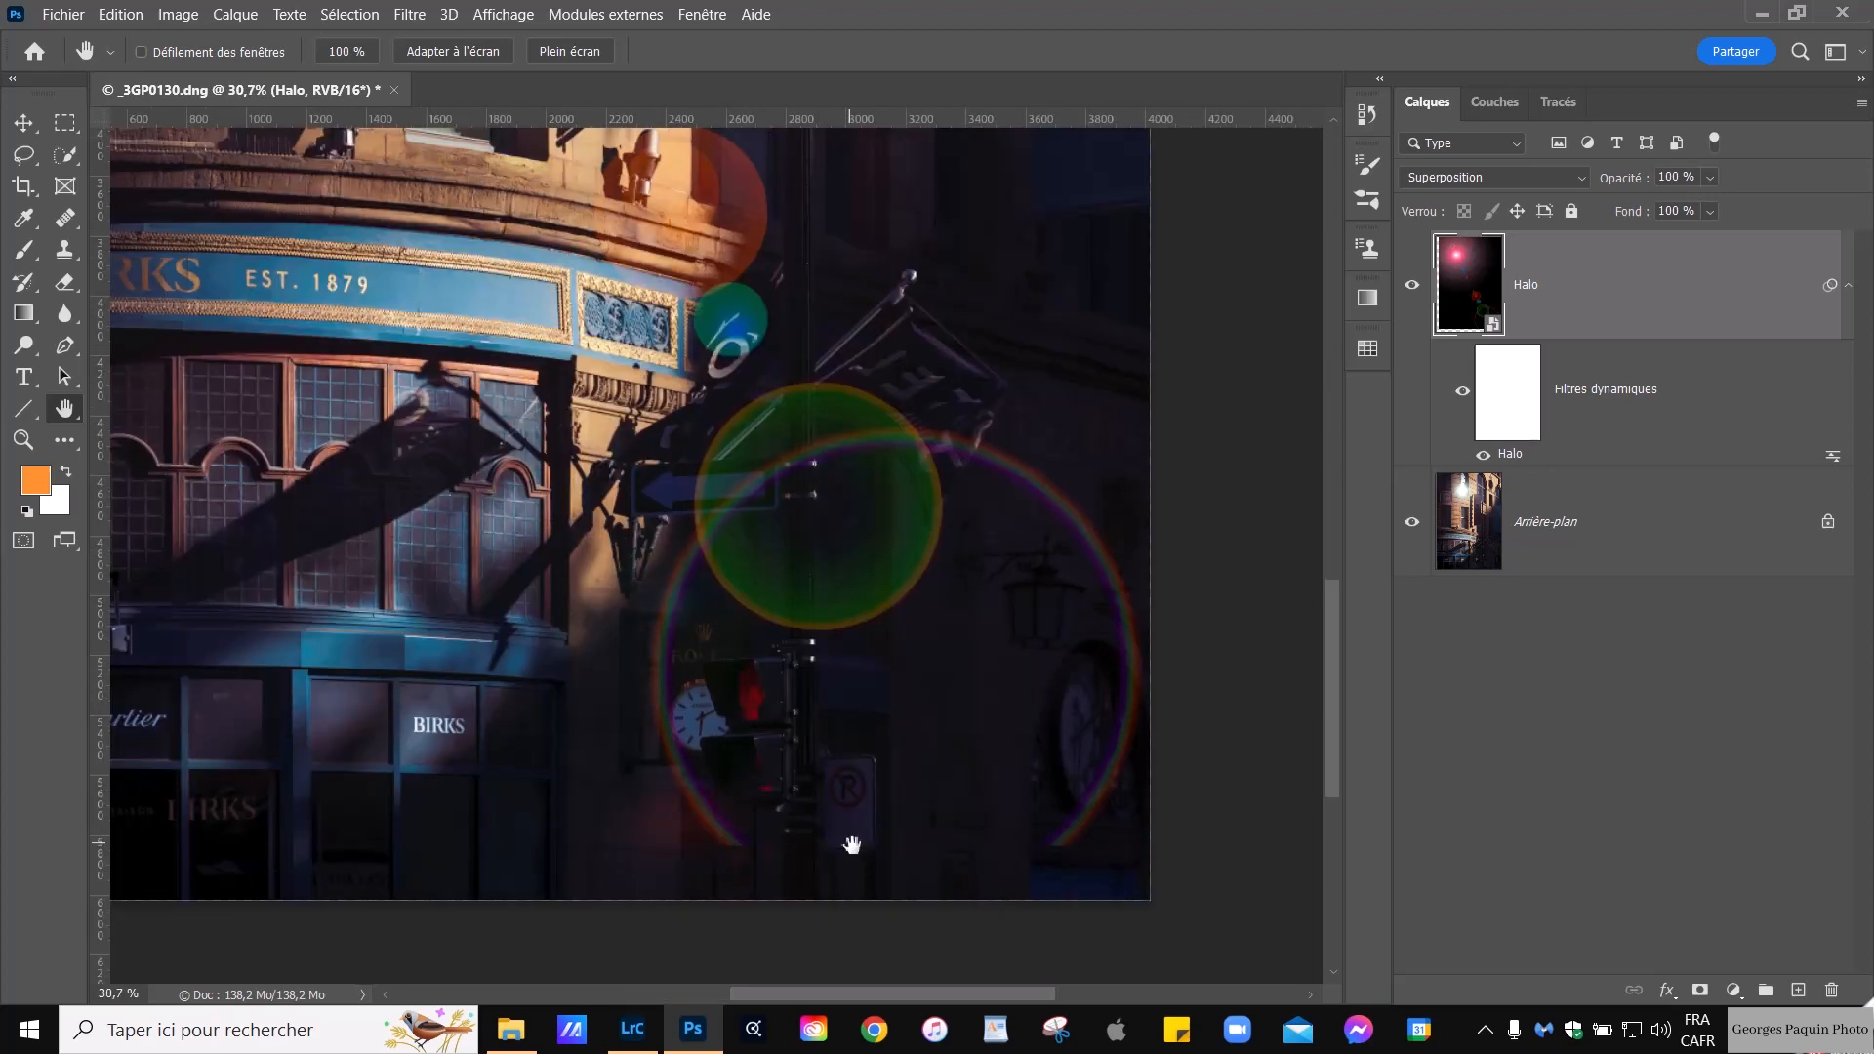
pyautogui.moveTo(713, 400); pyautogui.dragTo(802, 609)
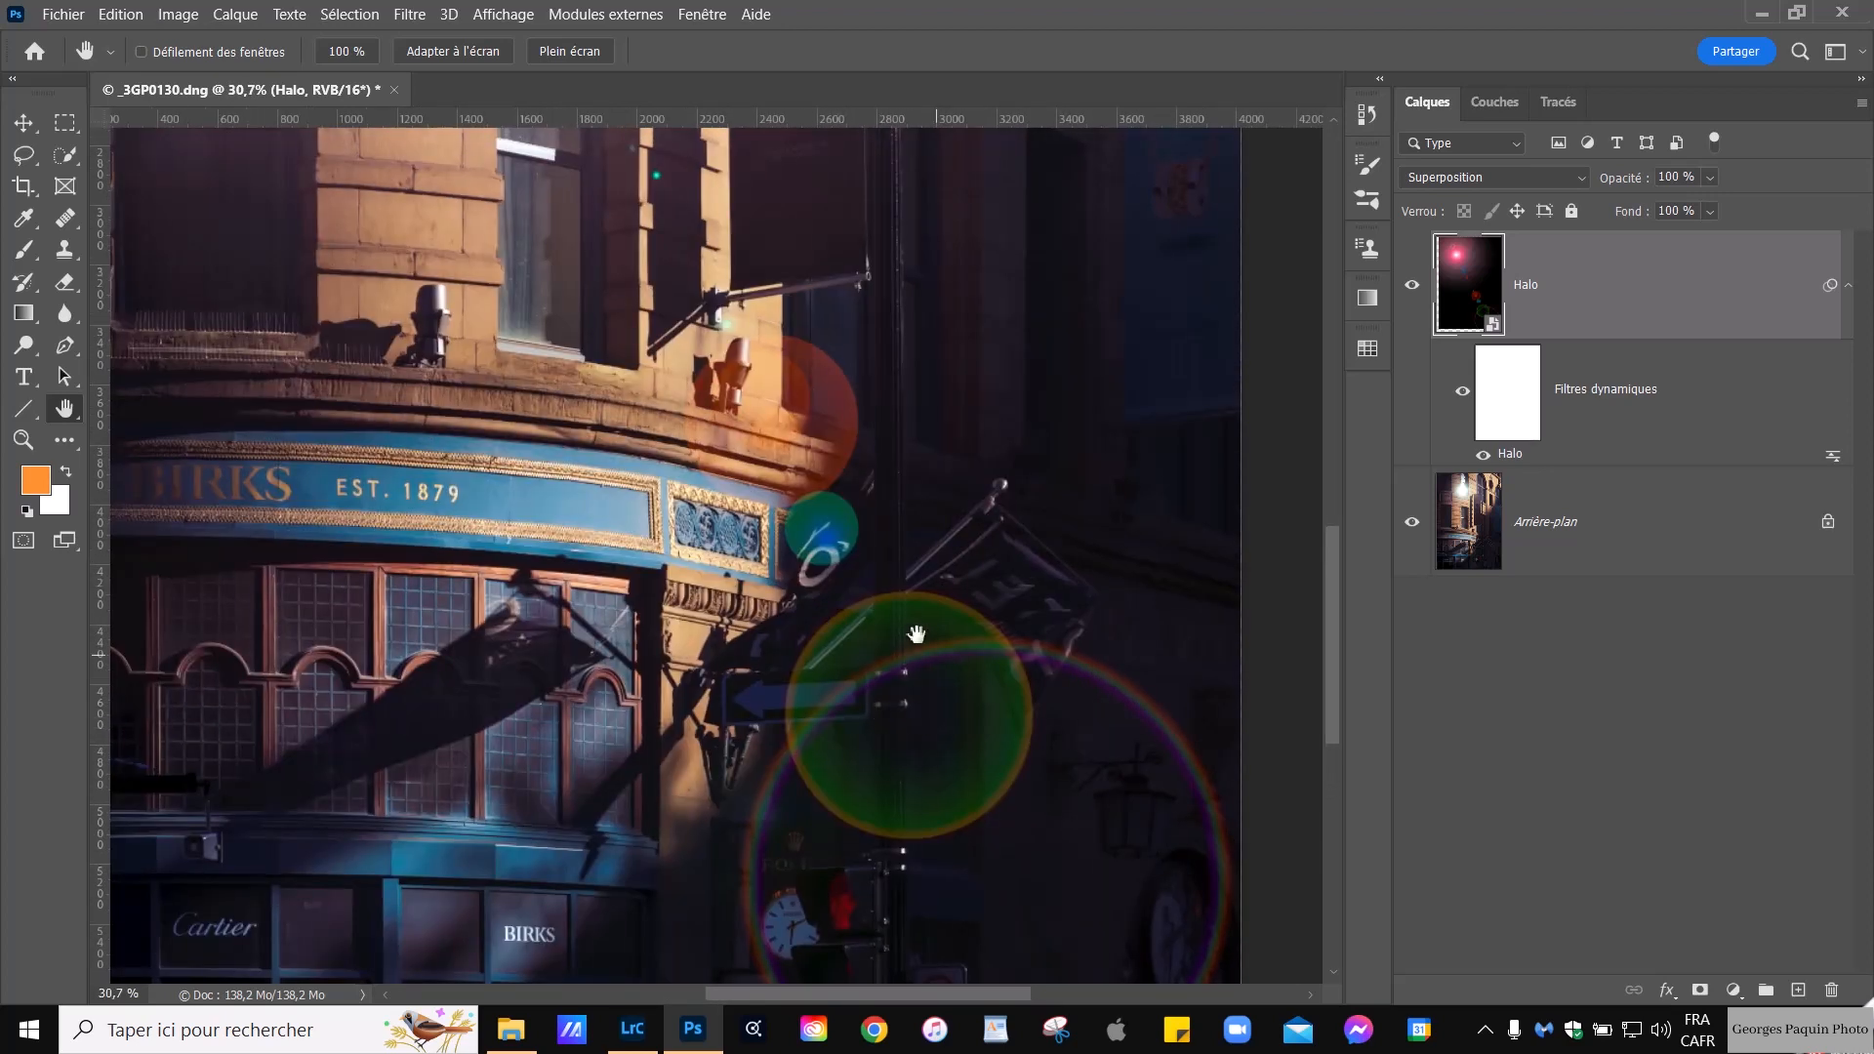
pyautogui.moveTo(959, 693); pyautogui.dragTo(872, 361)
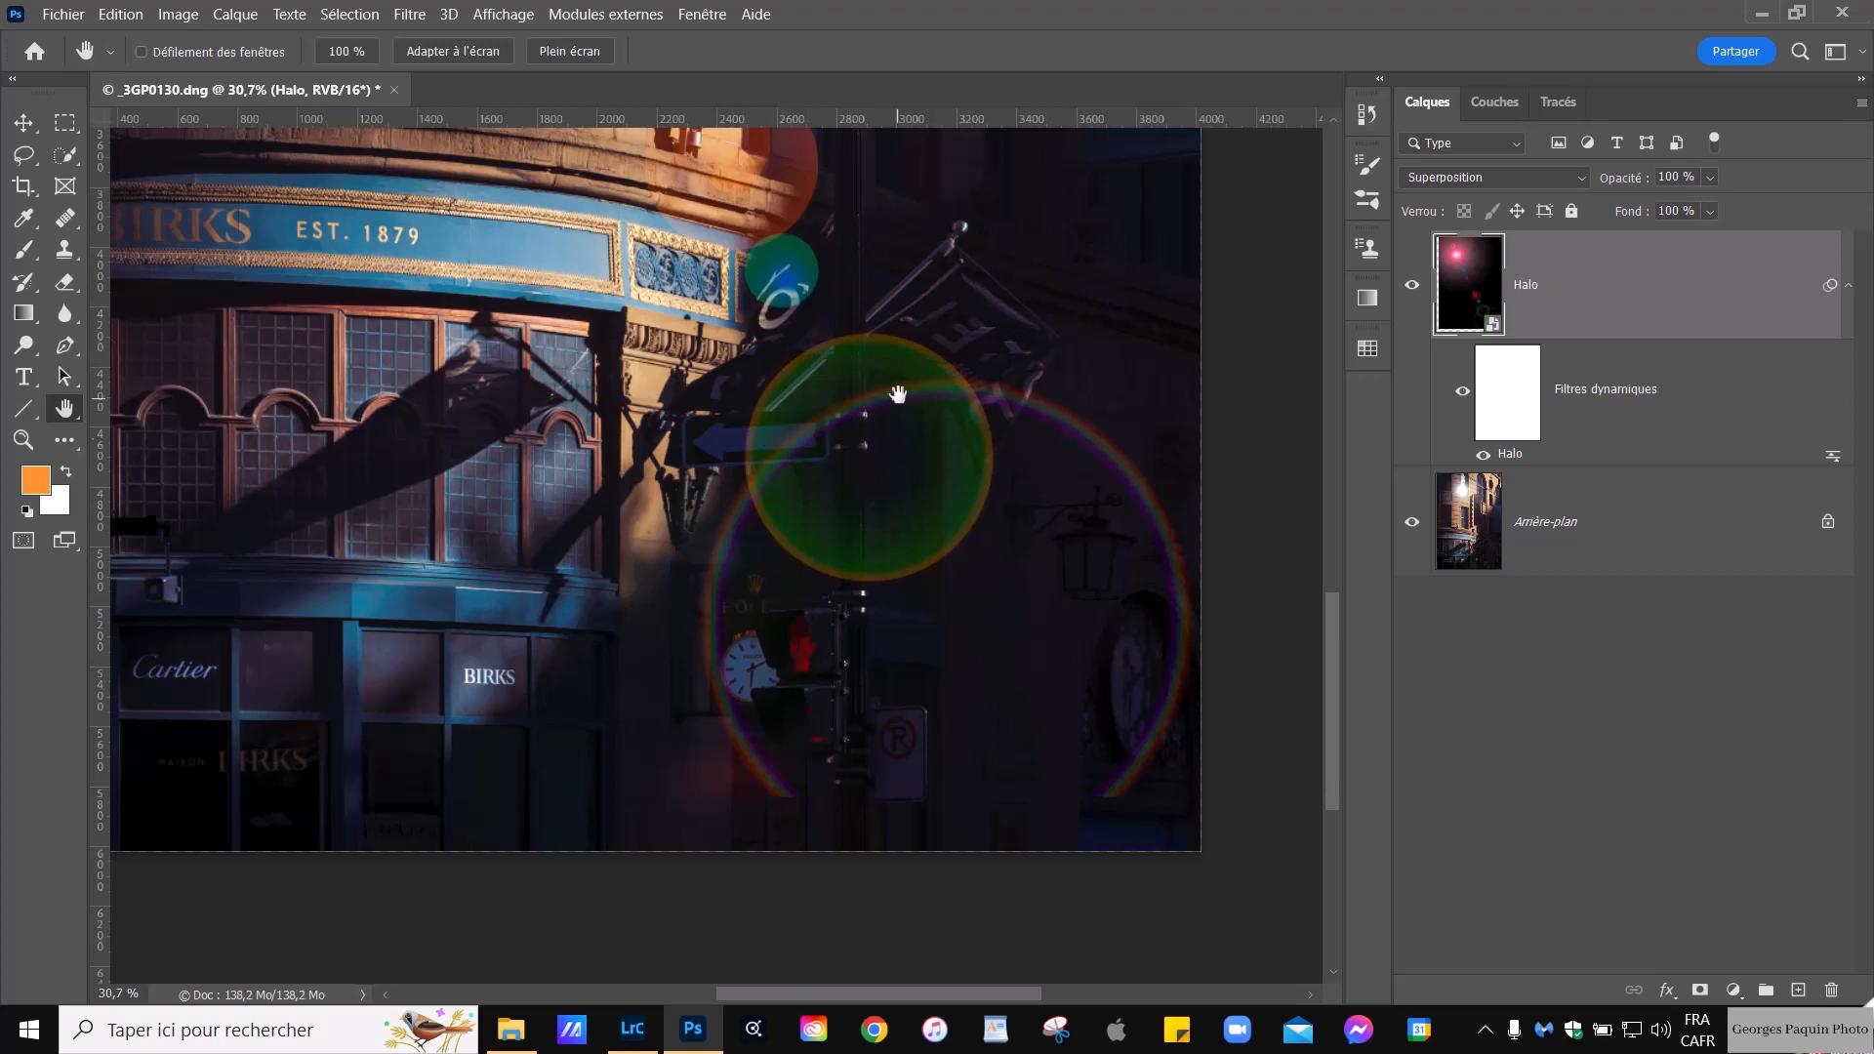
pyautogui.scroll(-2, 898, 393)
pyautogui.scroll(3, 937, 490)
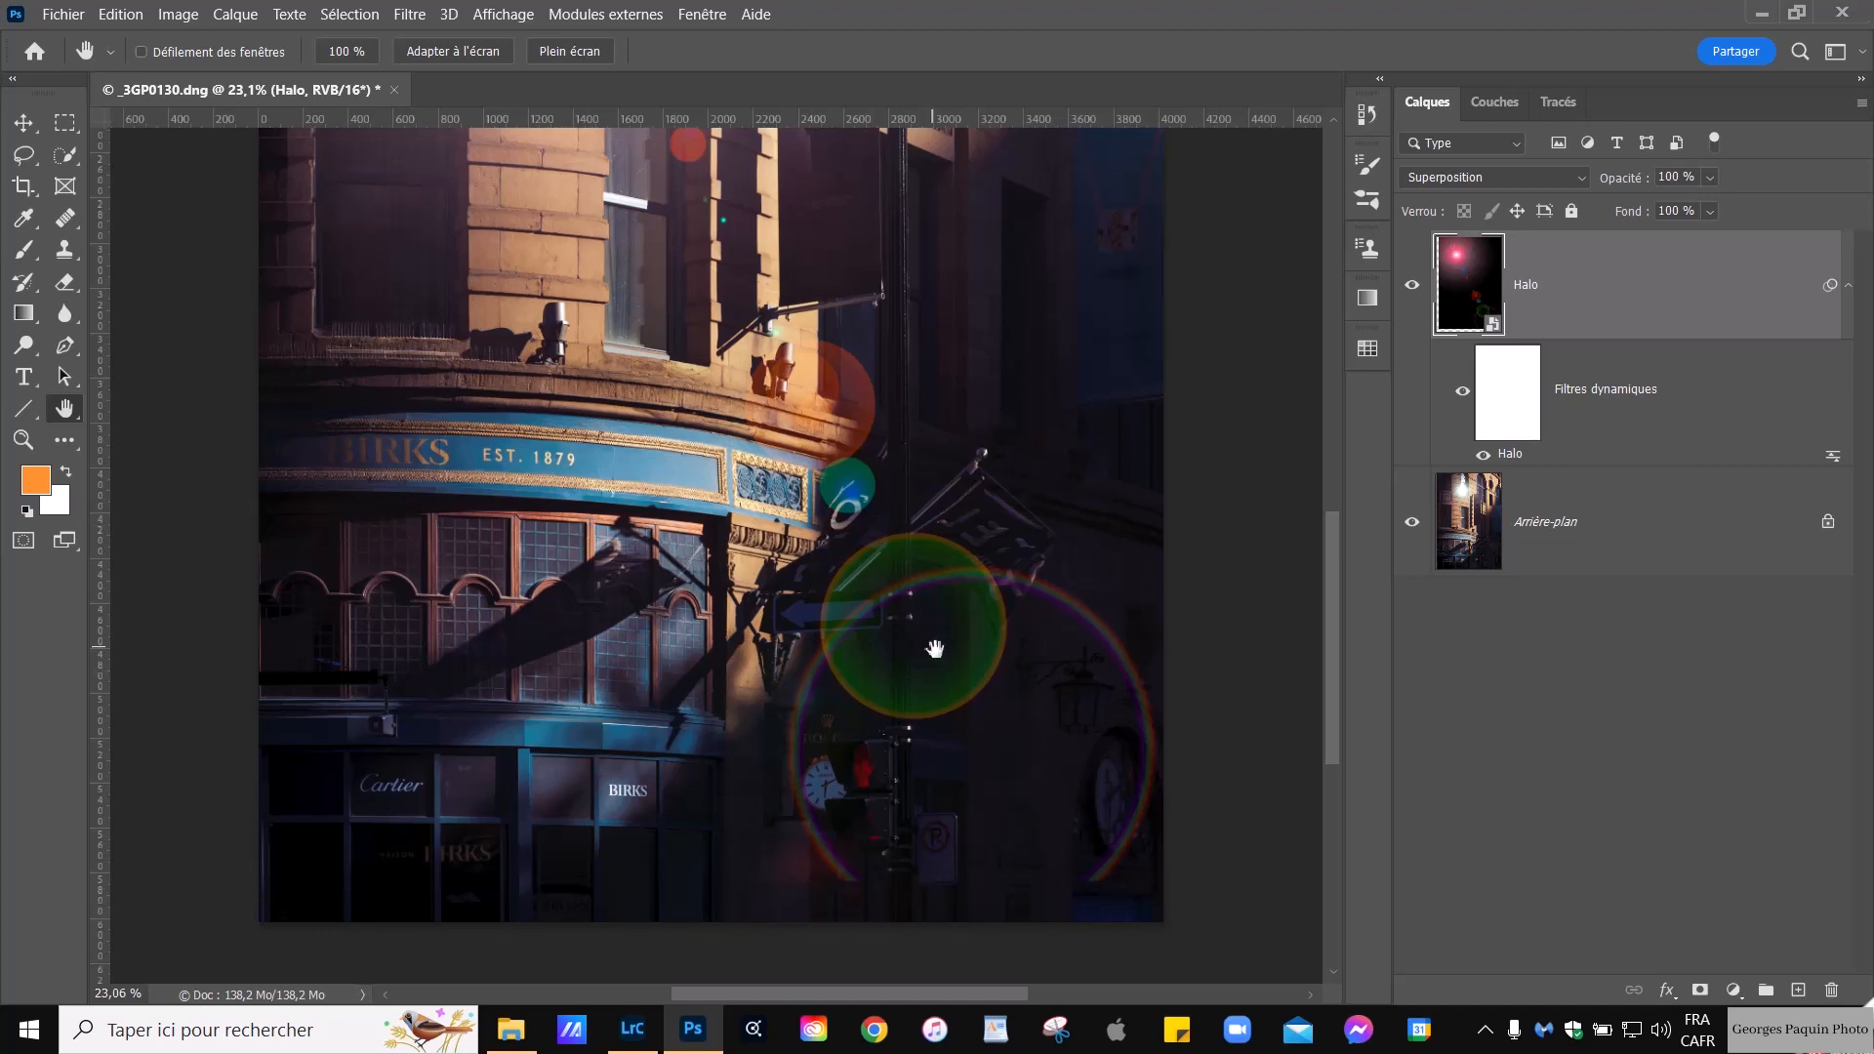
pyautogui.moveTo(883, 445); pyautogui.dragTo(930, 553)
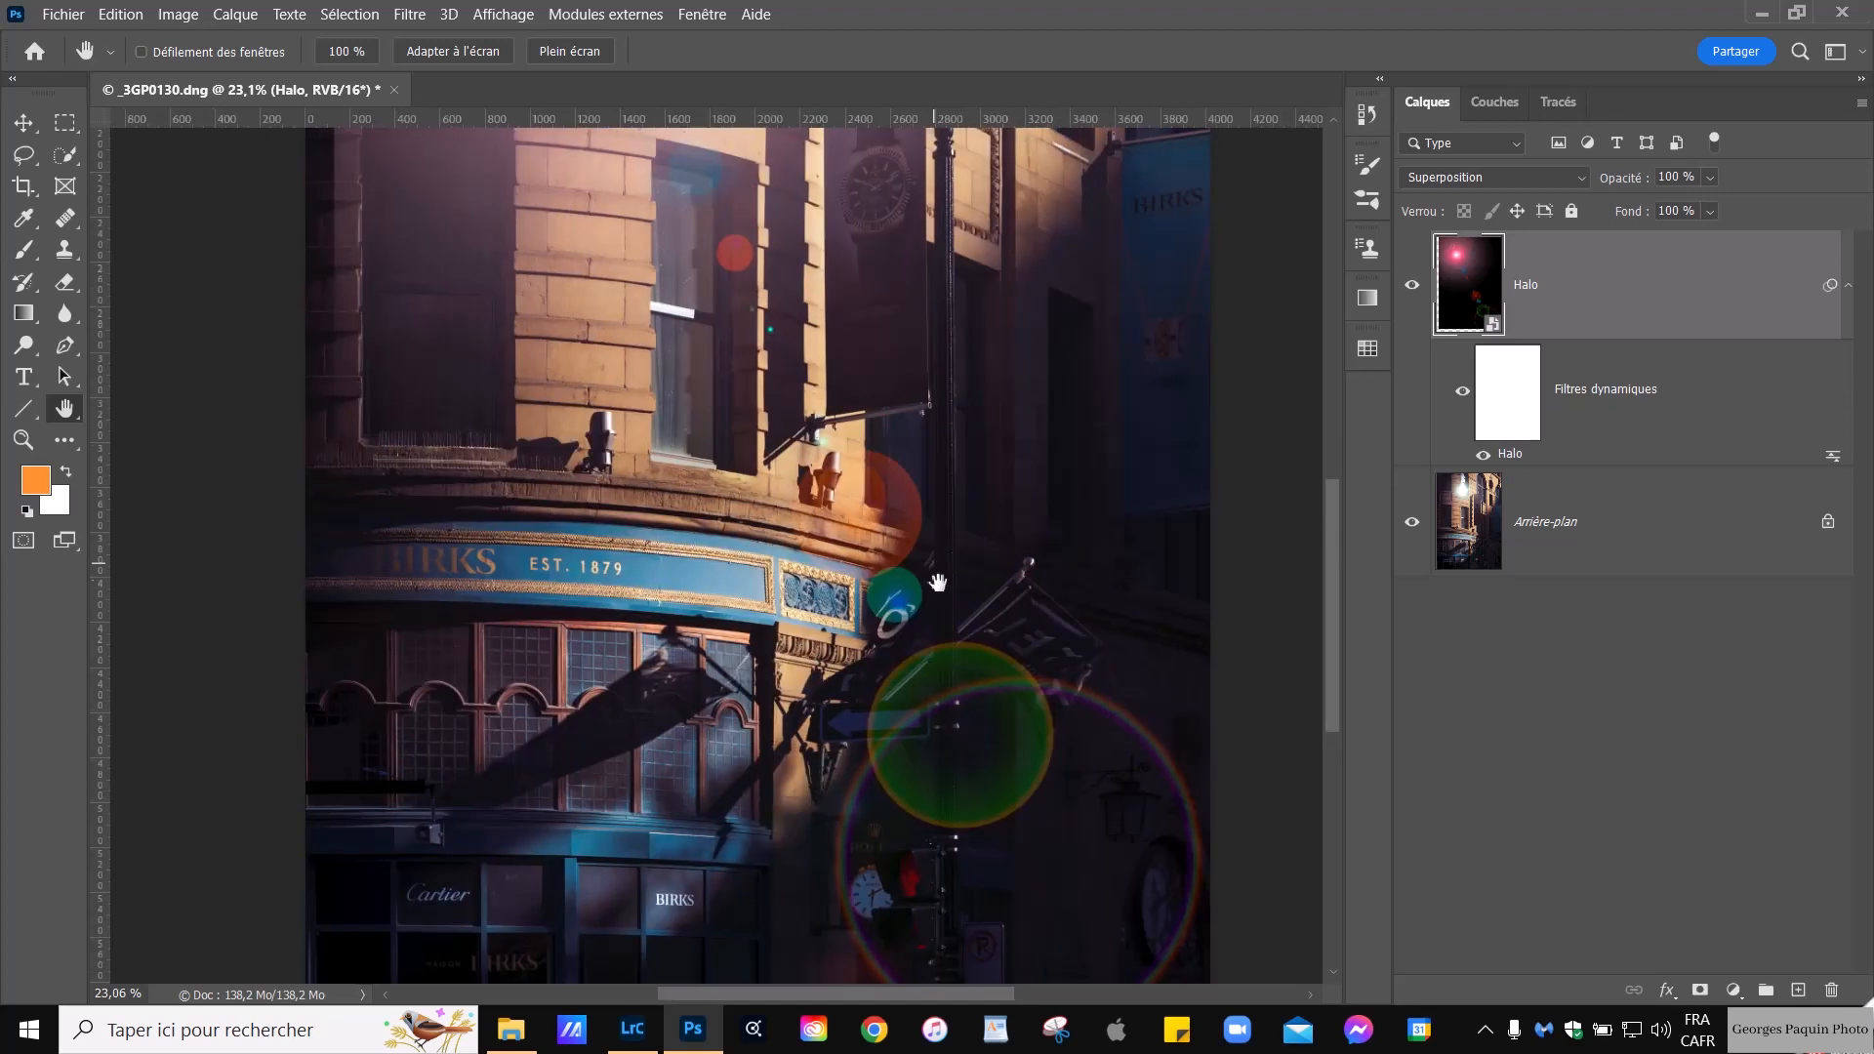
pyautogui.moveTo(936, 617); pyautogui.dragTo(916, 589)
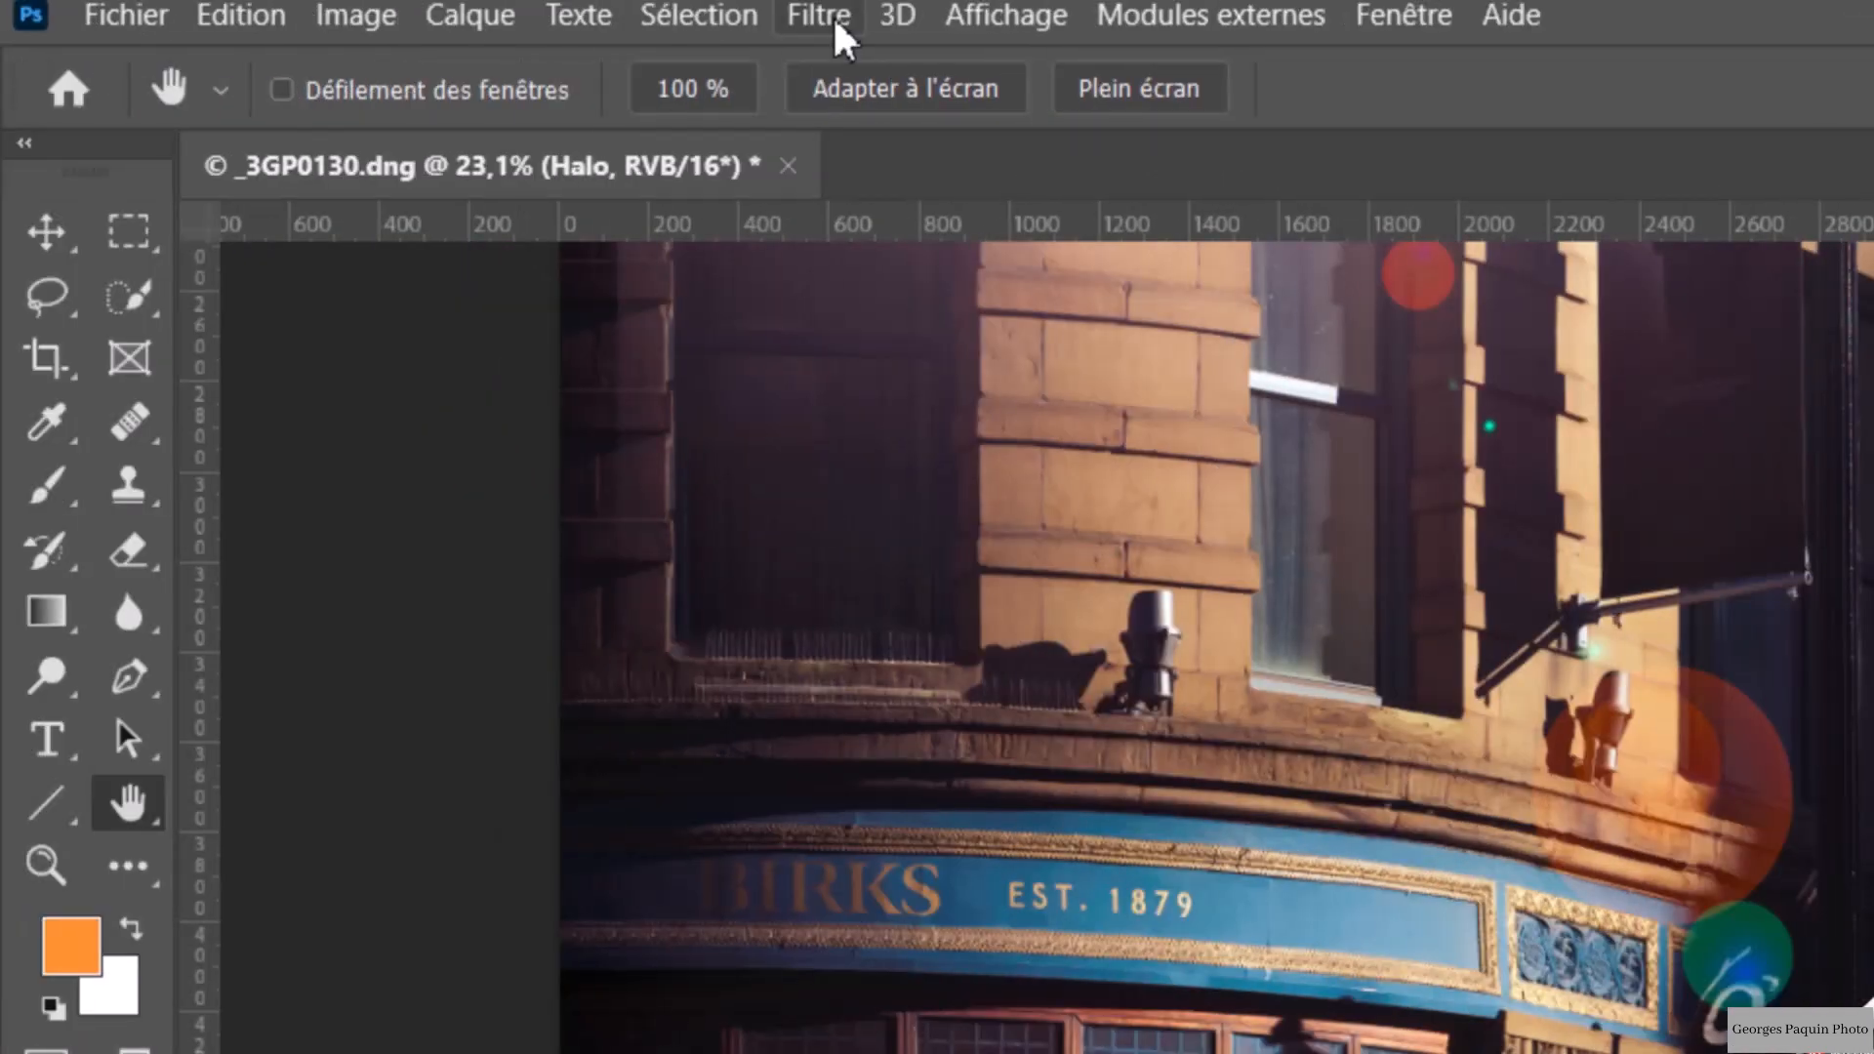
# Apply a light Gaussian Blur smart filter to the Halo layer after trying radii of 45.6, 7.4 and 18 pixels
pyautogui.click(832, 15)
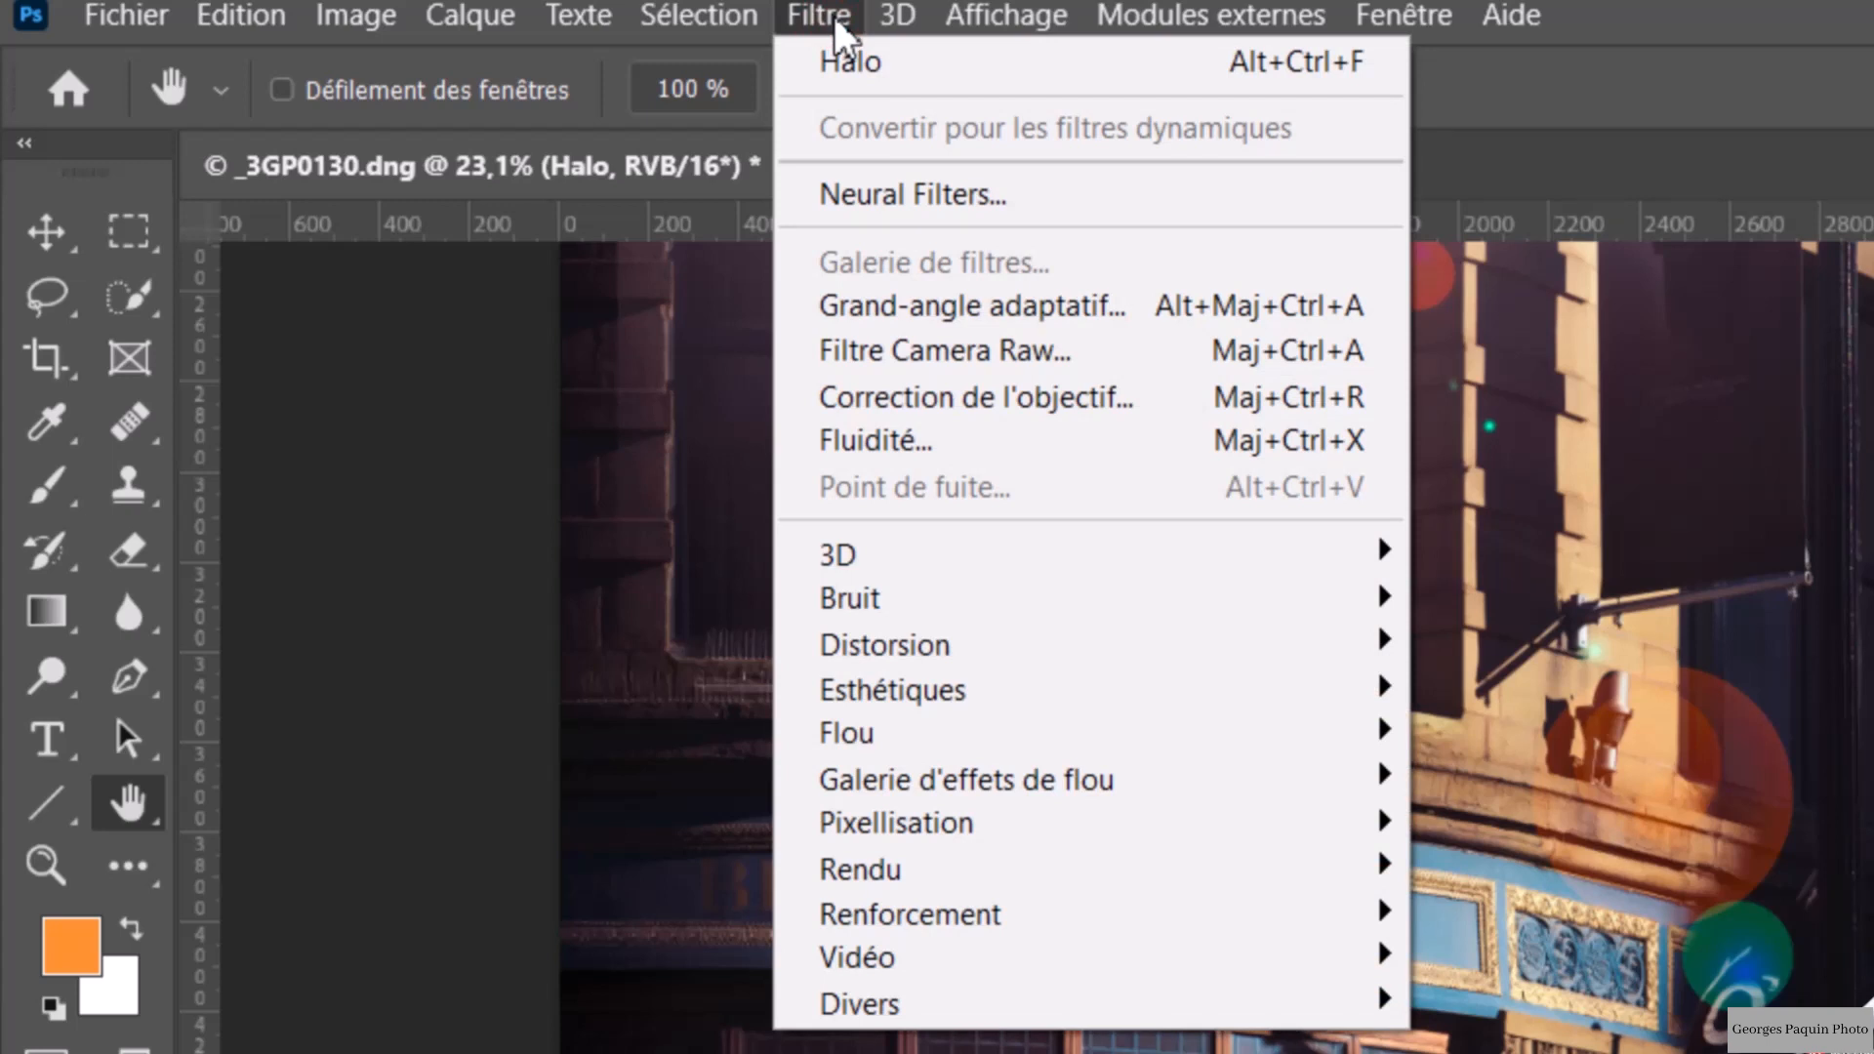
pyautogui.moveTo(896, 738)
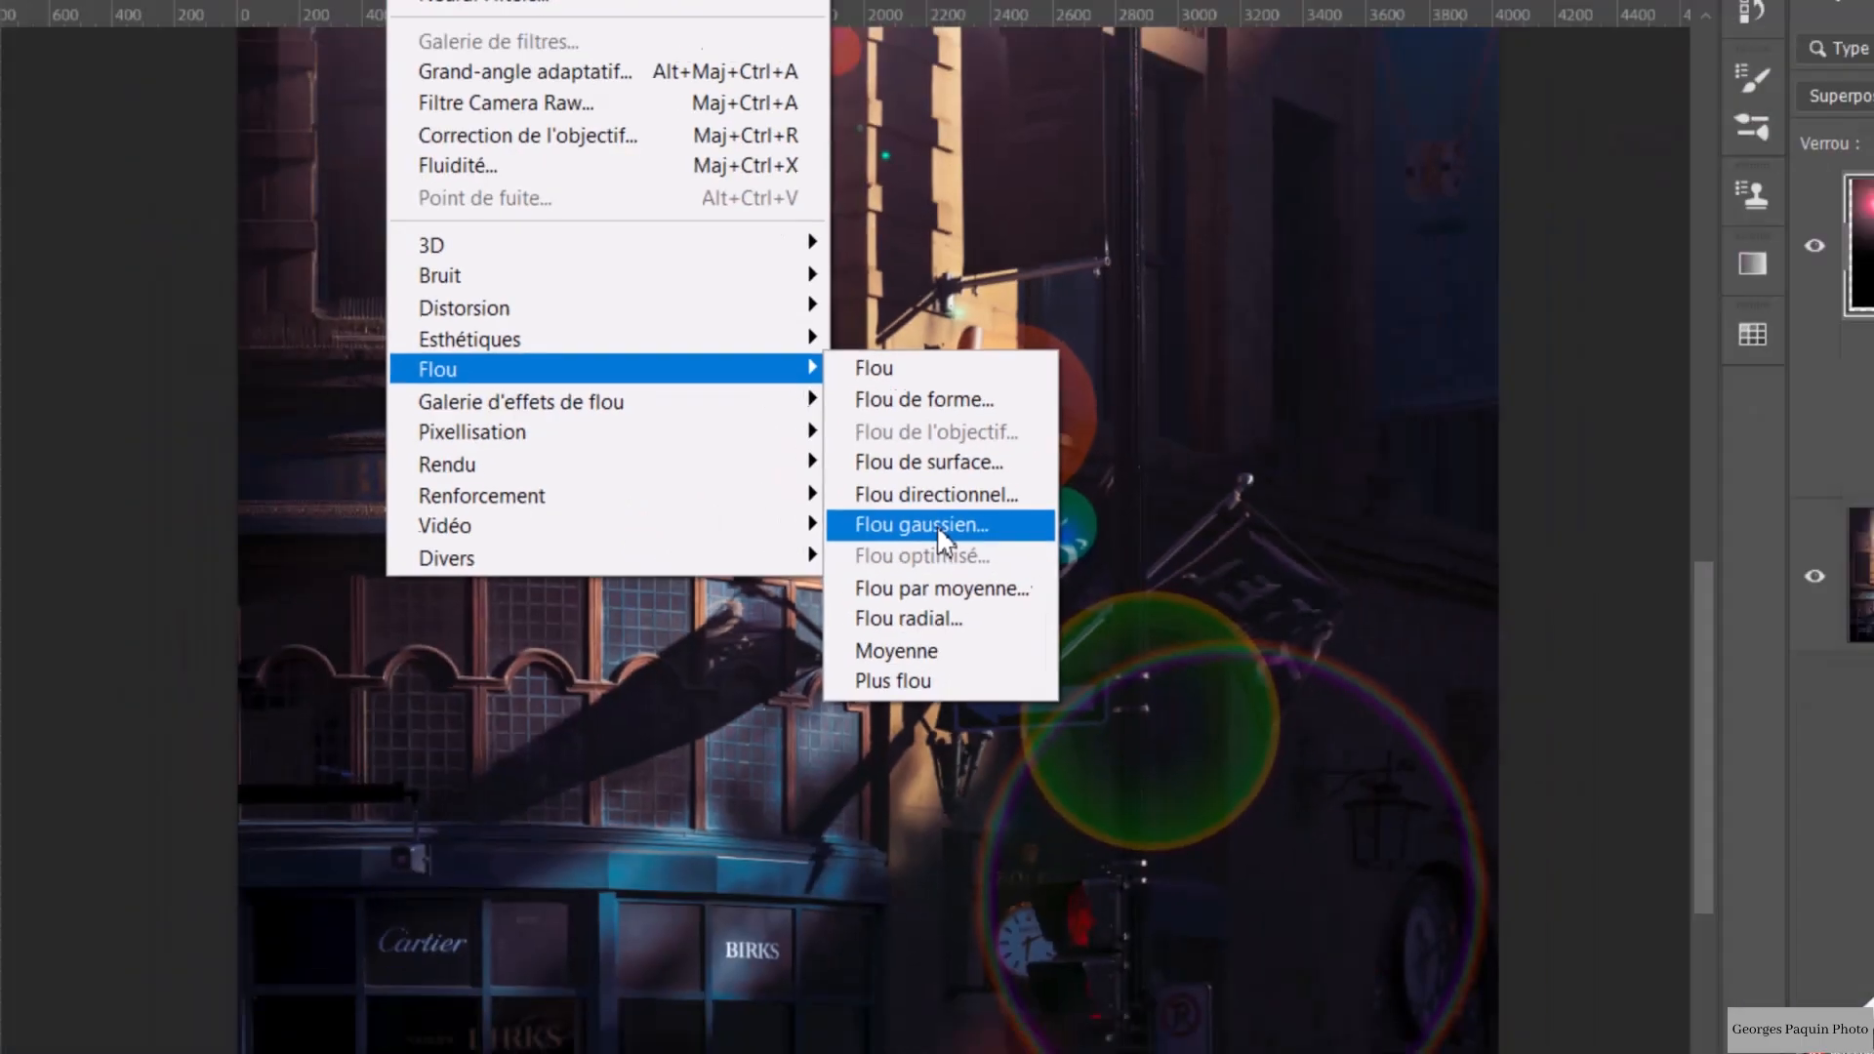
pyautogui.click(1566, 756)
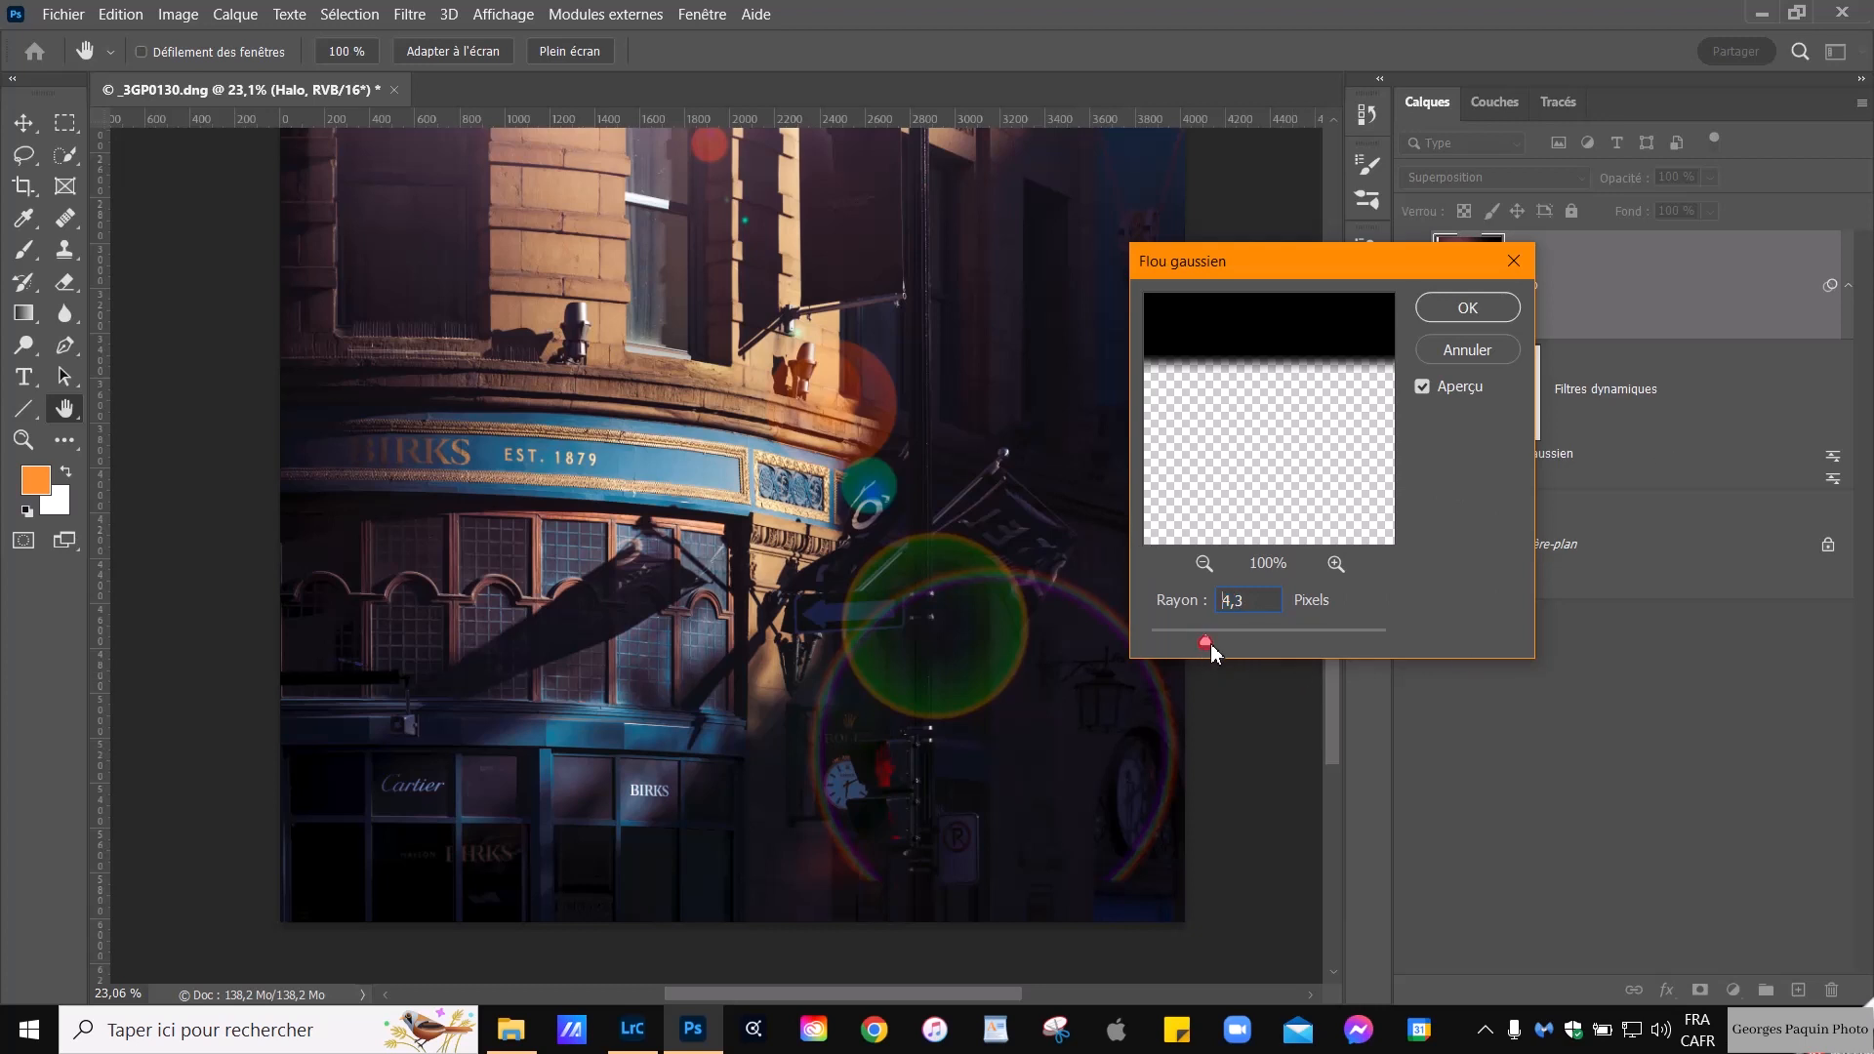
pyautogui.moveTo(1272, 660); pyautogui.dragTo(1281, 658)
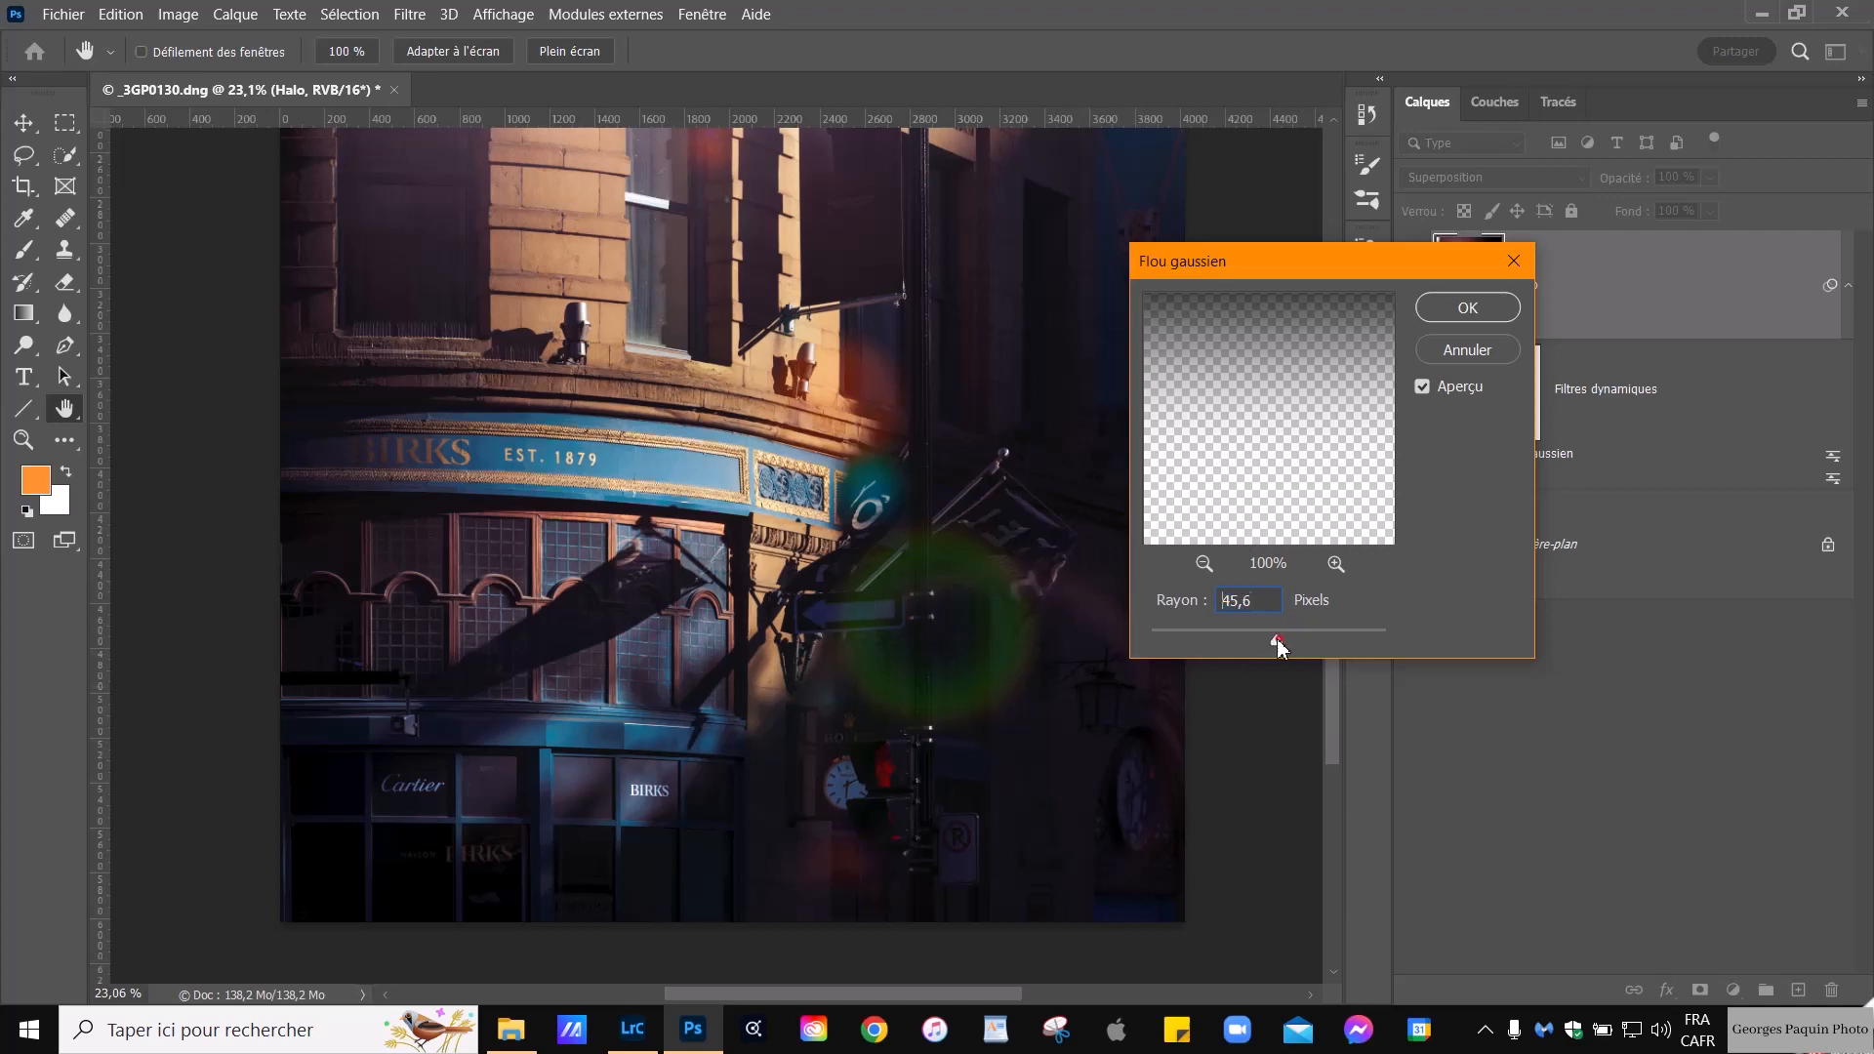
pyautogui.moveTo(1251, 648); pyautogui.dragTo(1230, 664)
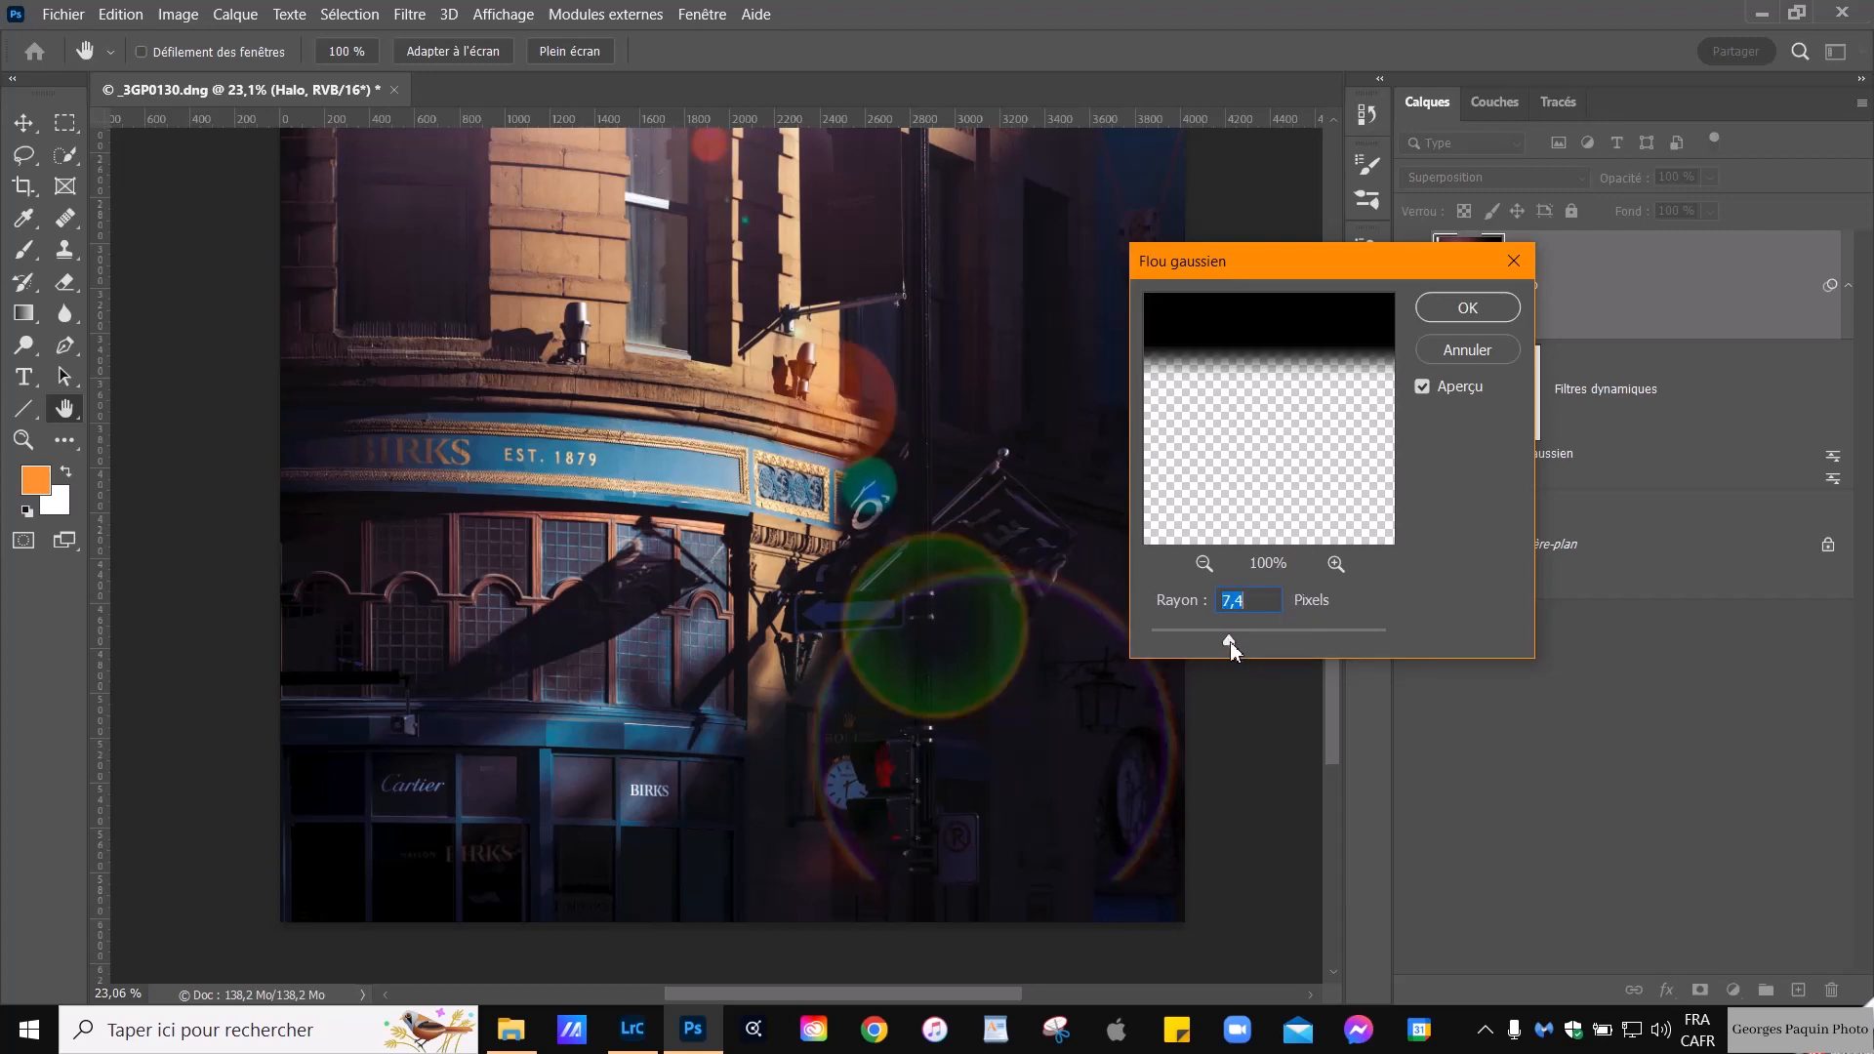
pyautogui.moveTo(1233, 642); pyautogui.dragTo(1256, 643)
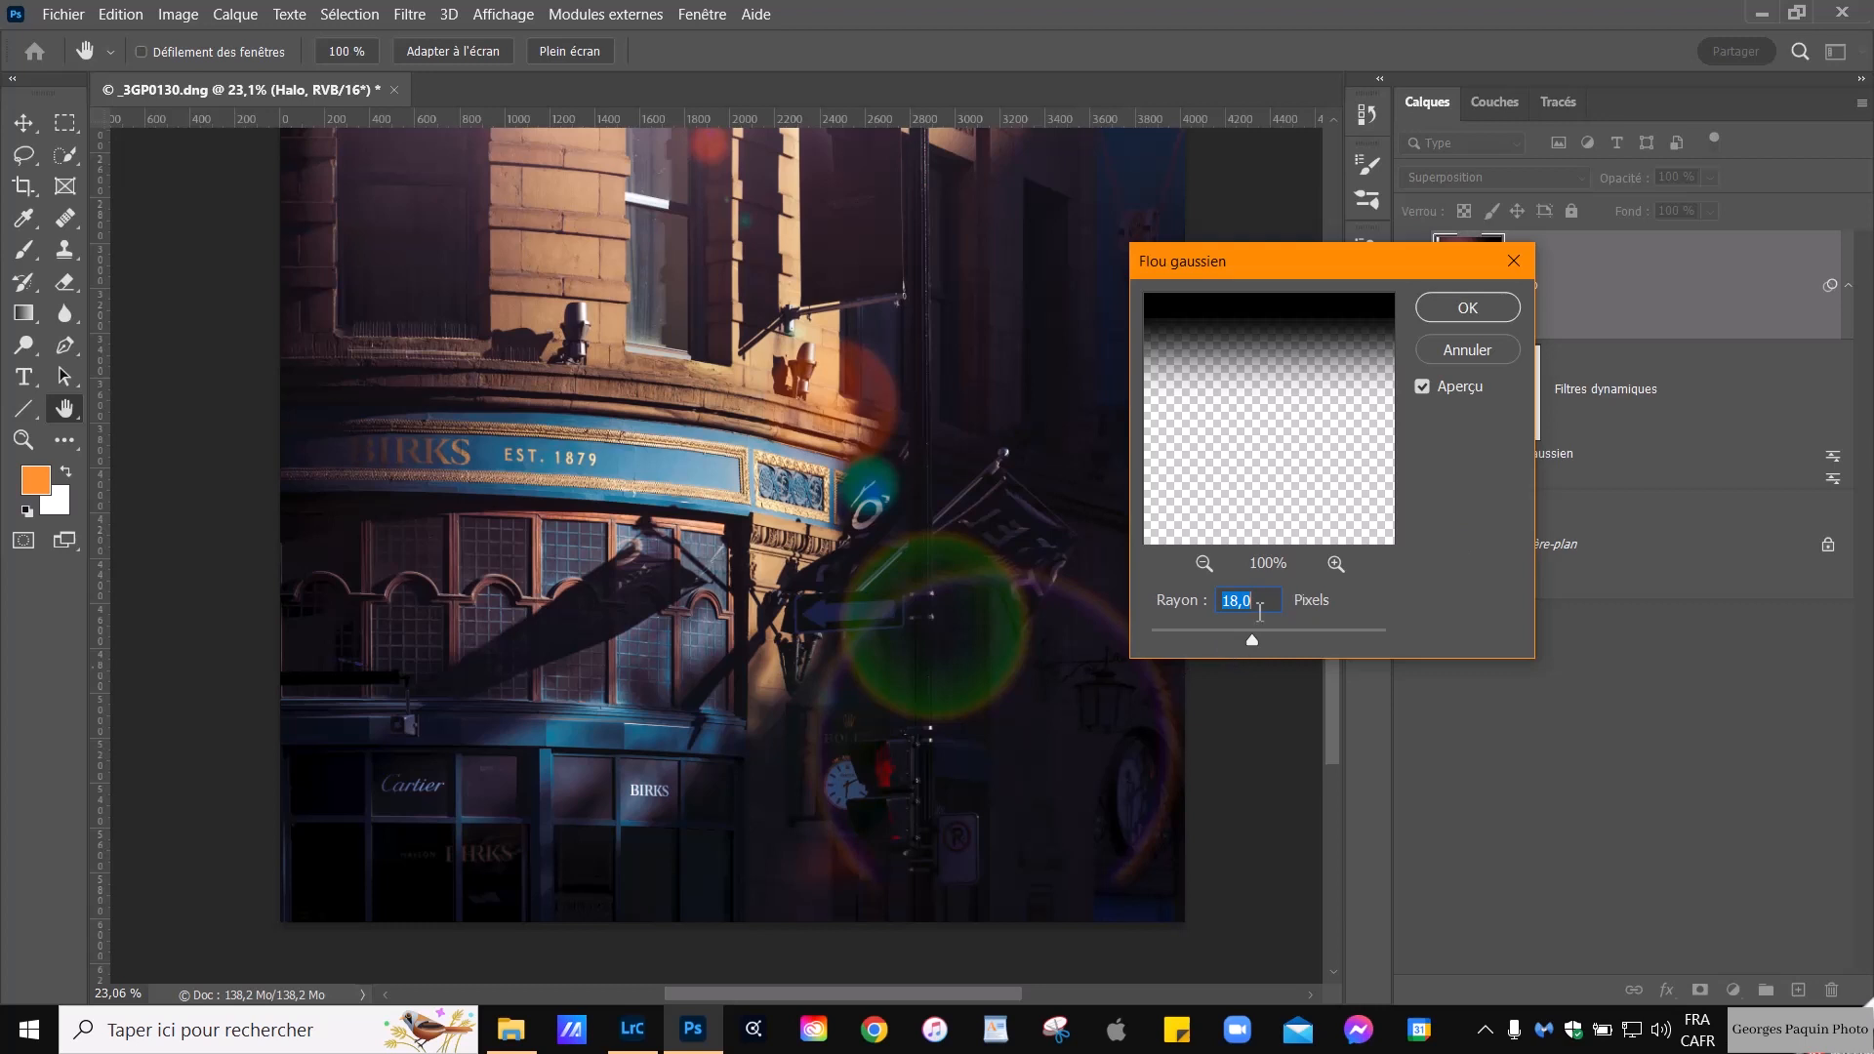
pyautogui.moveTo(1251, 644); pyautogui.dragTo(1245, 641)
pyautogui.click(1488, 308)
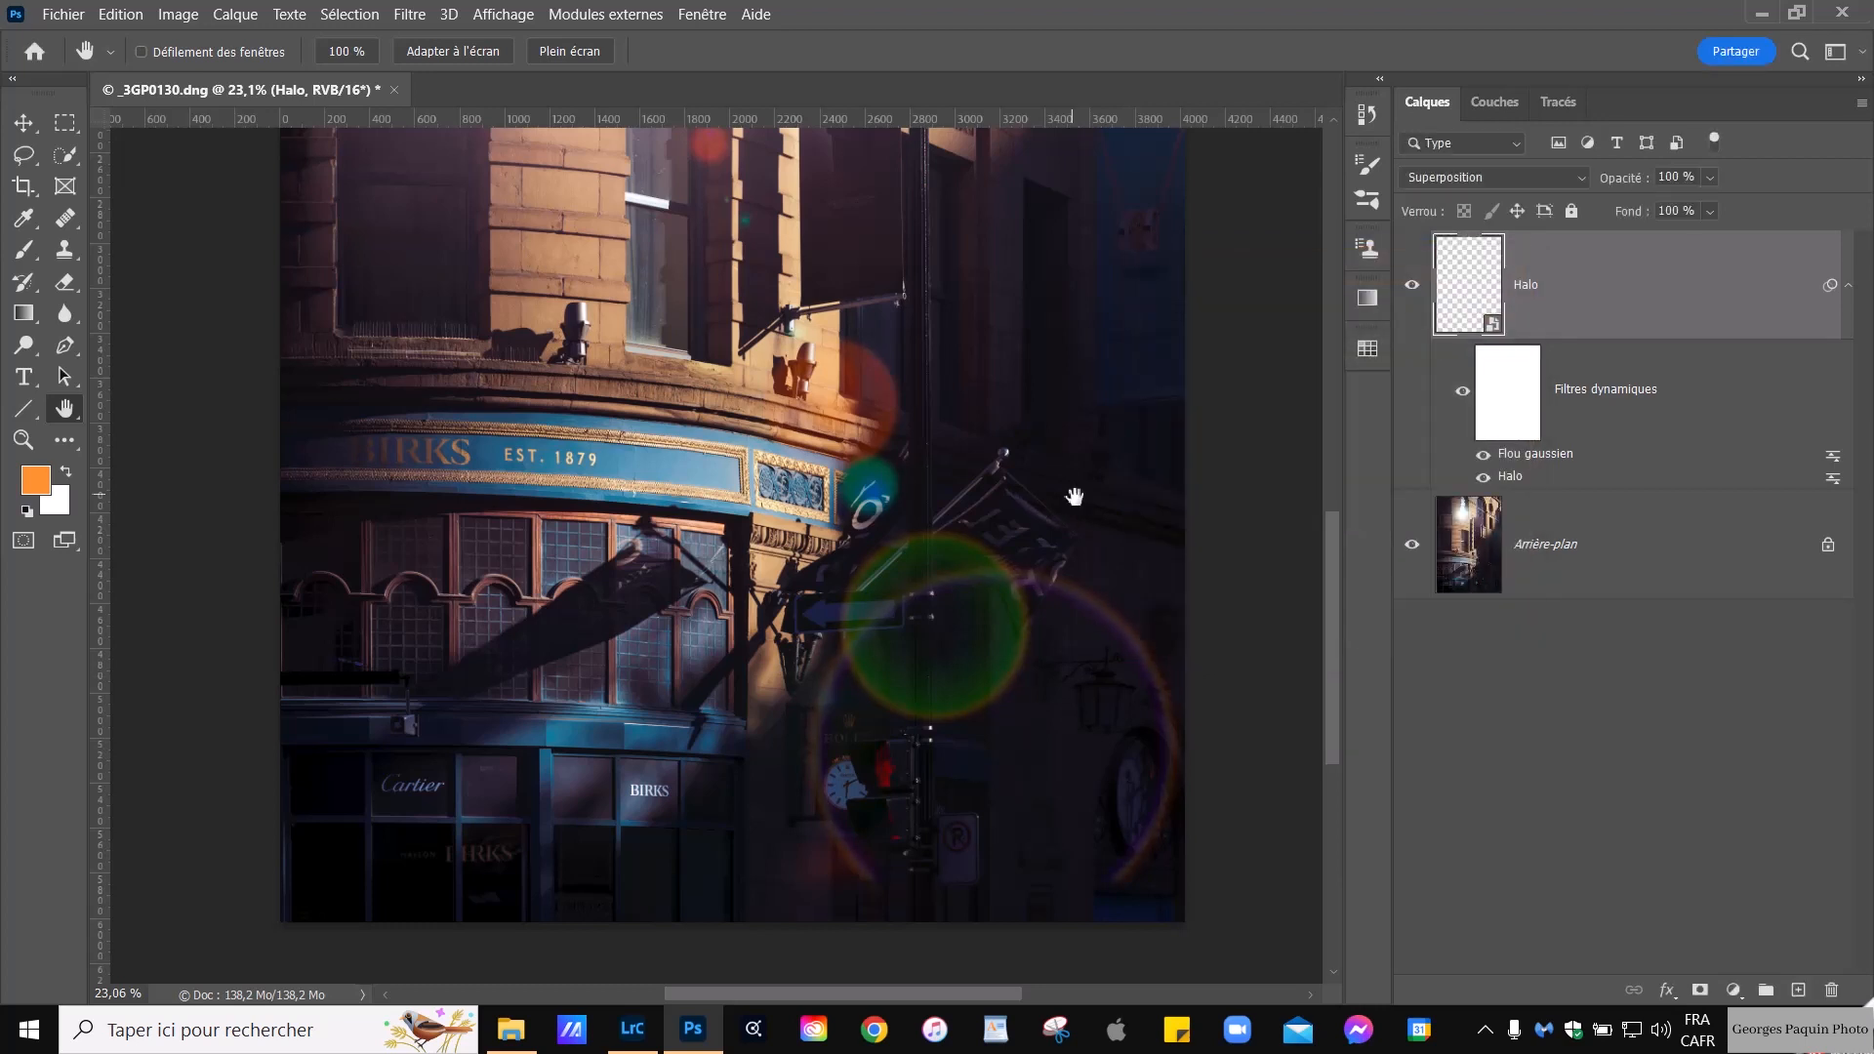
# Add a Teinte/Saturation adjustment layer above the Halo layer and set its hue to -31
pyautogui.scroll(-5, 1074, 498)
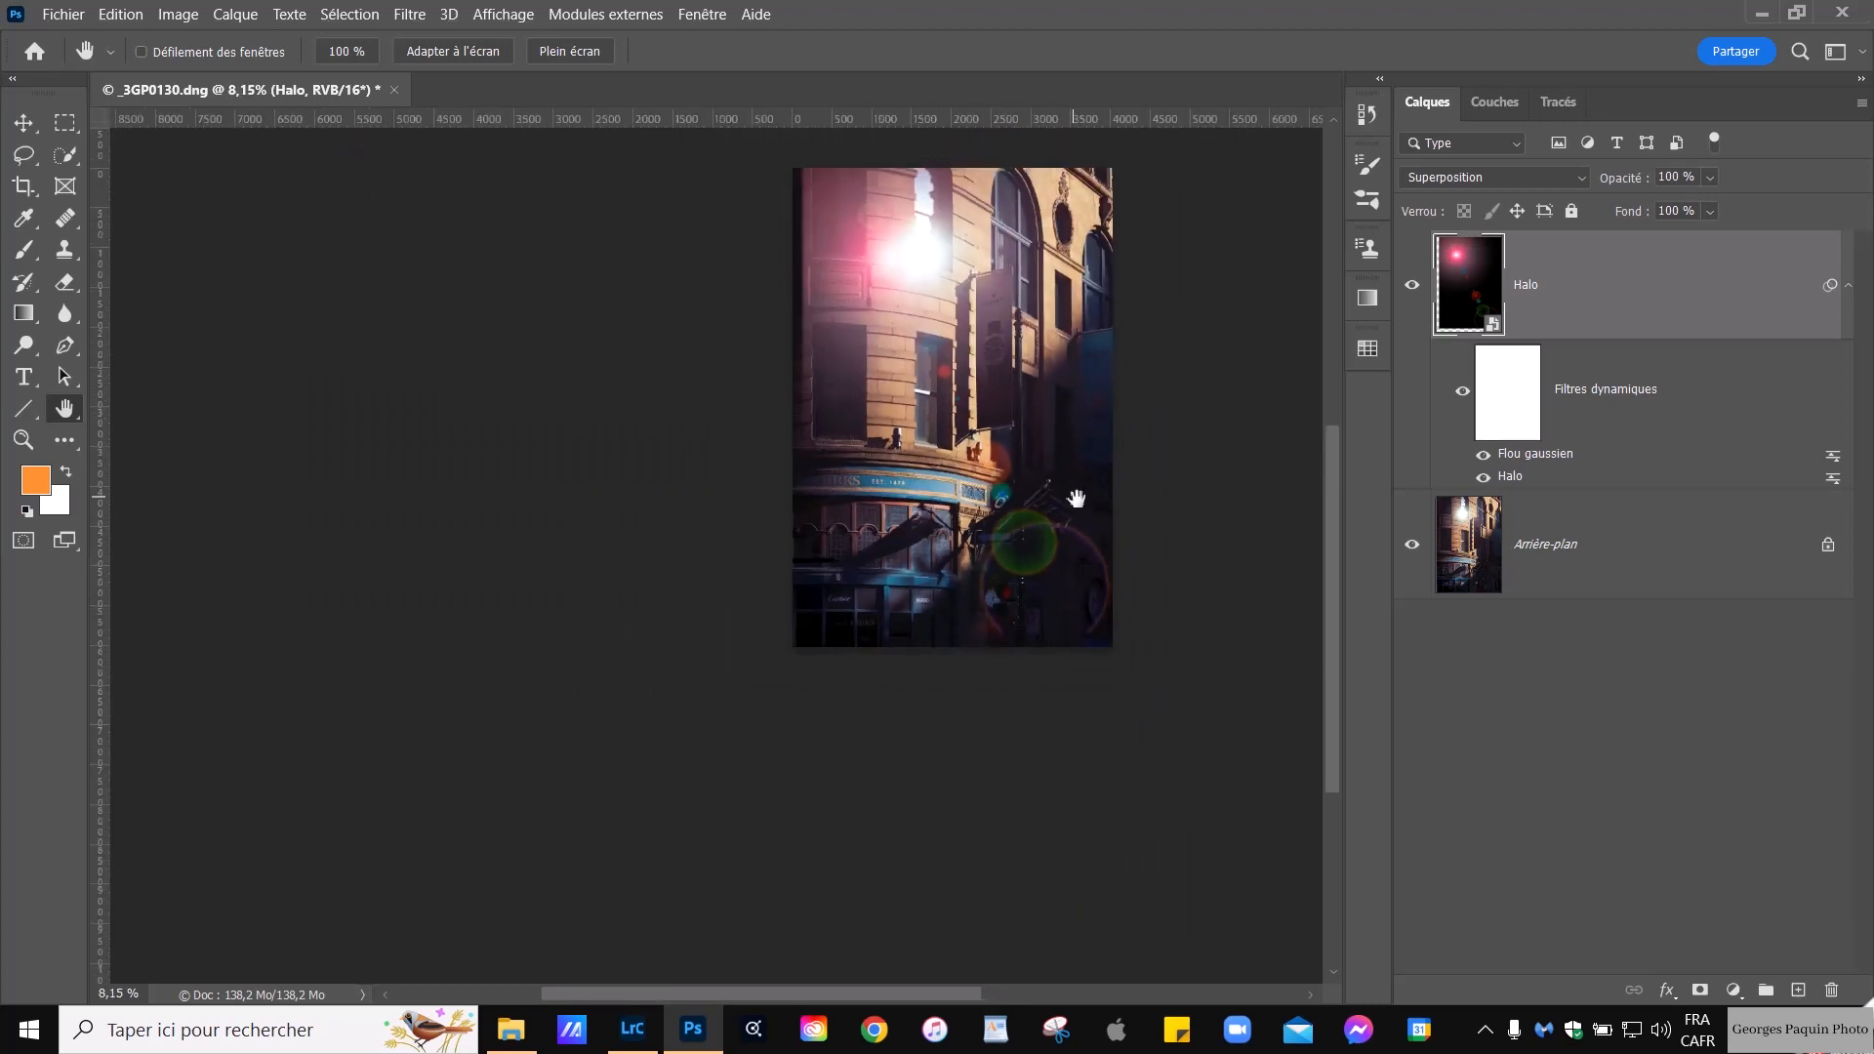
pyautogui.moveTo(929, 365); pyautogui.dragTo(962, 499)
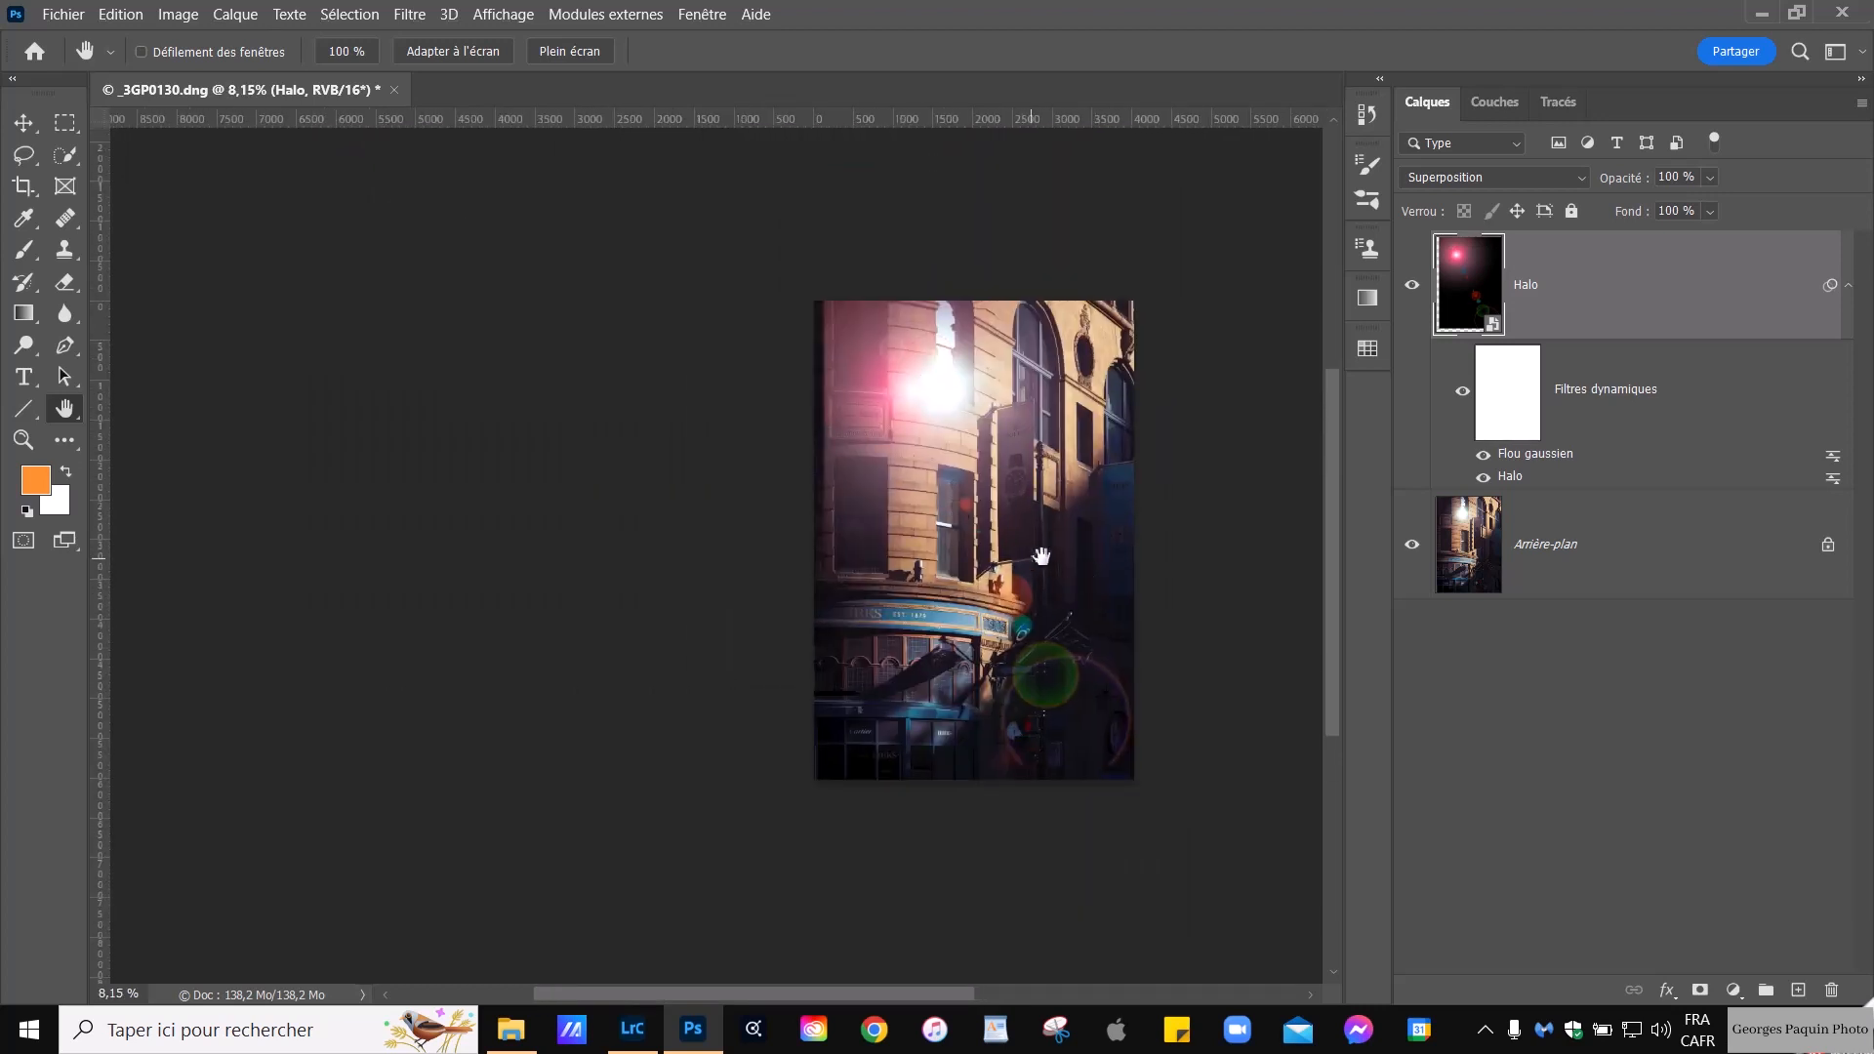
pyautogui.scroll(1, 991, 593)
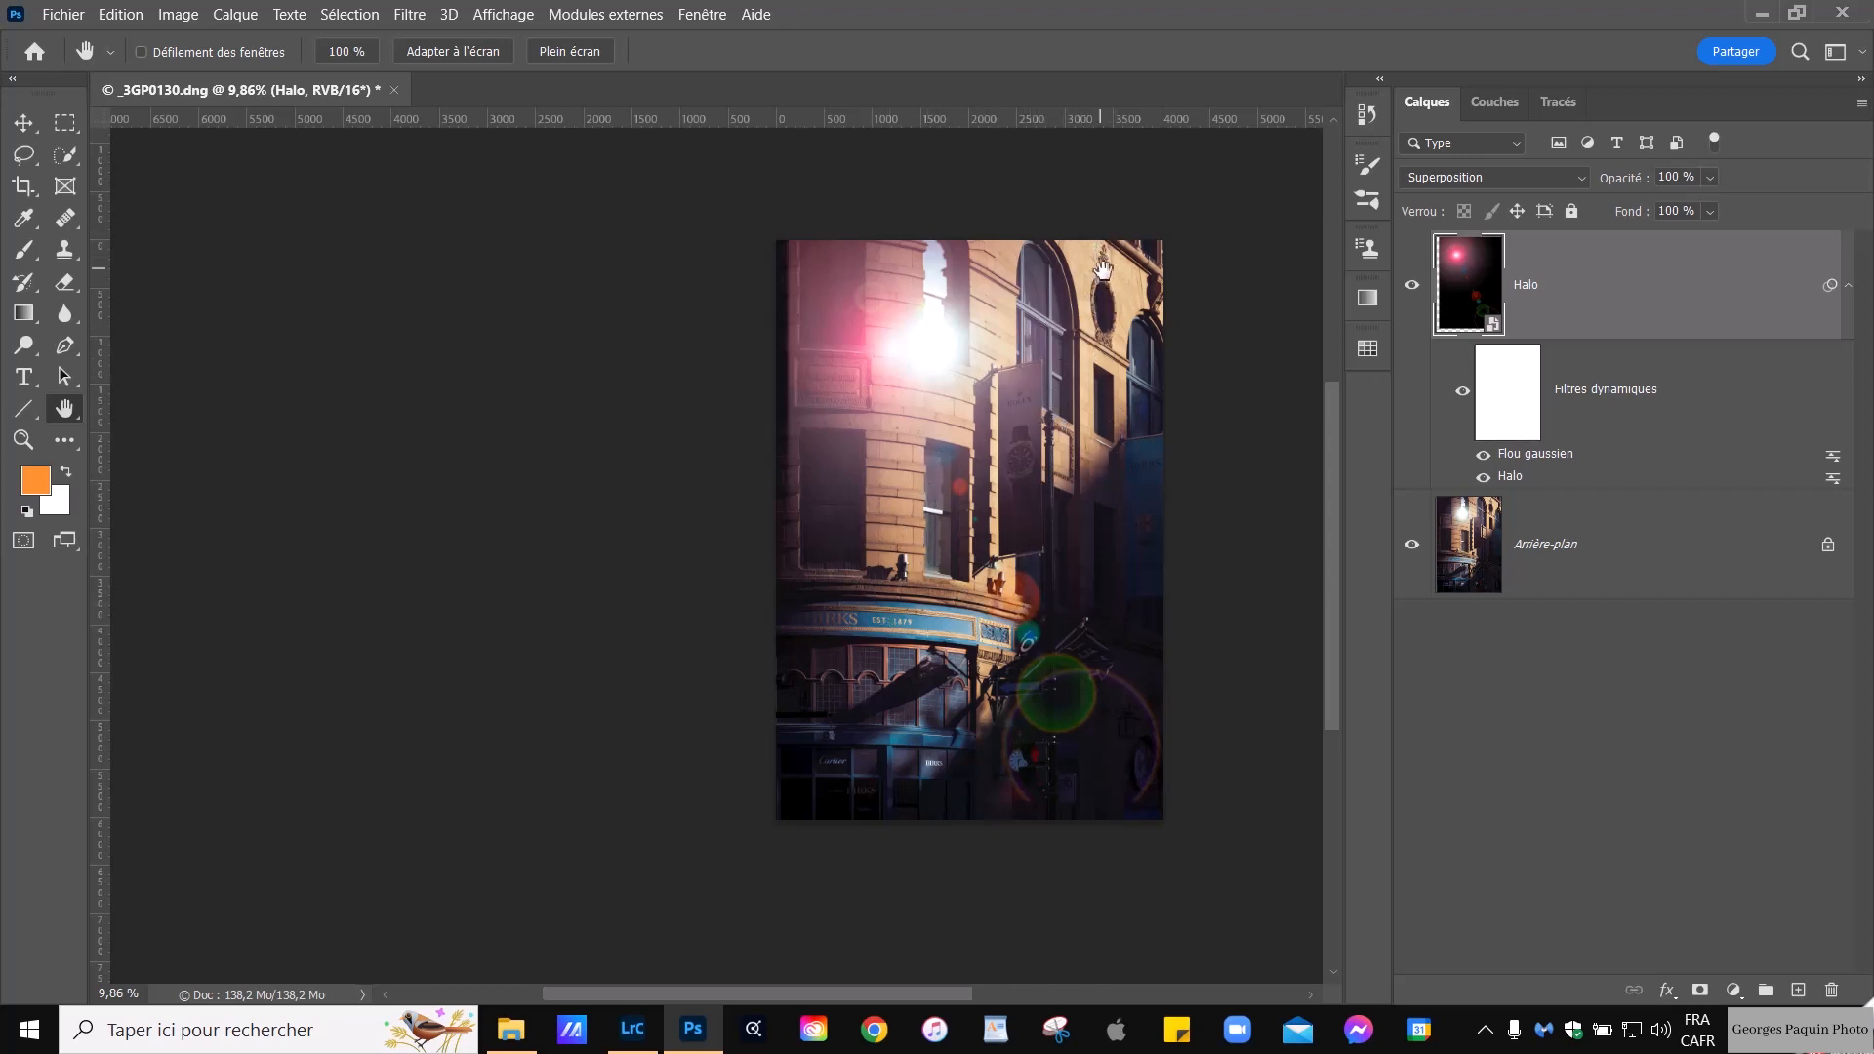
pyautogui.scroll(2, 1001, 698)
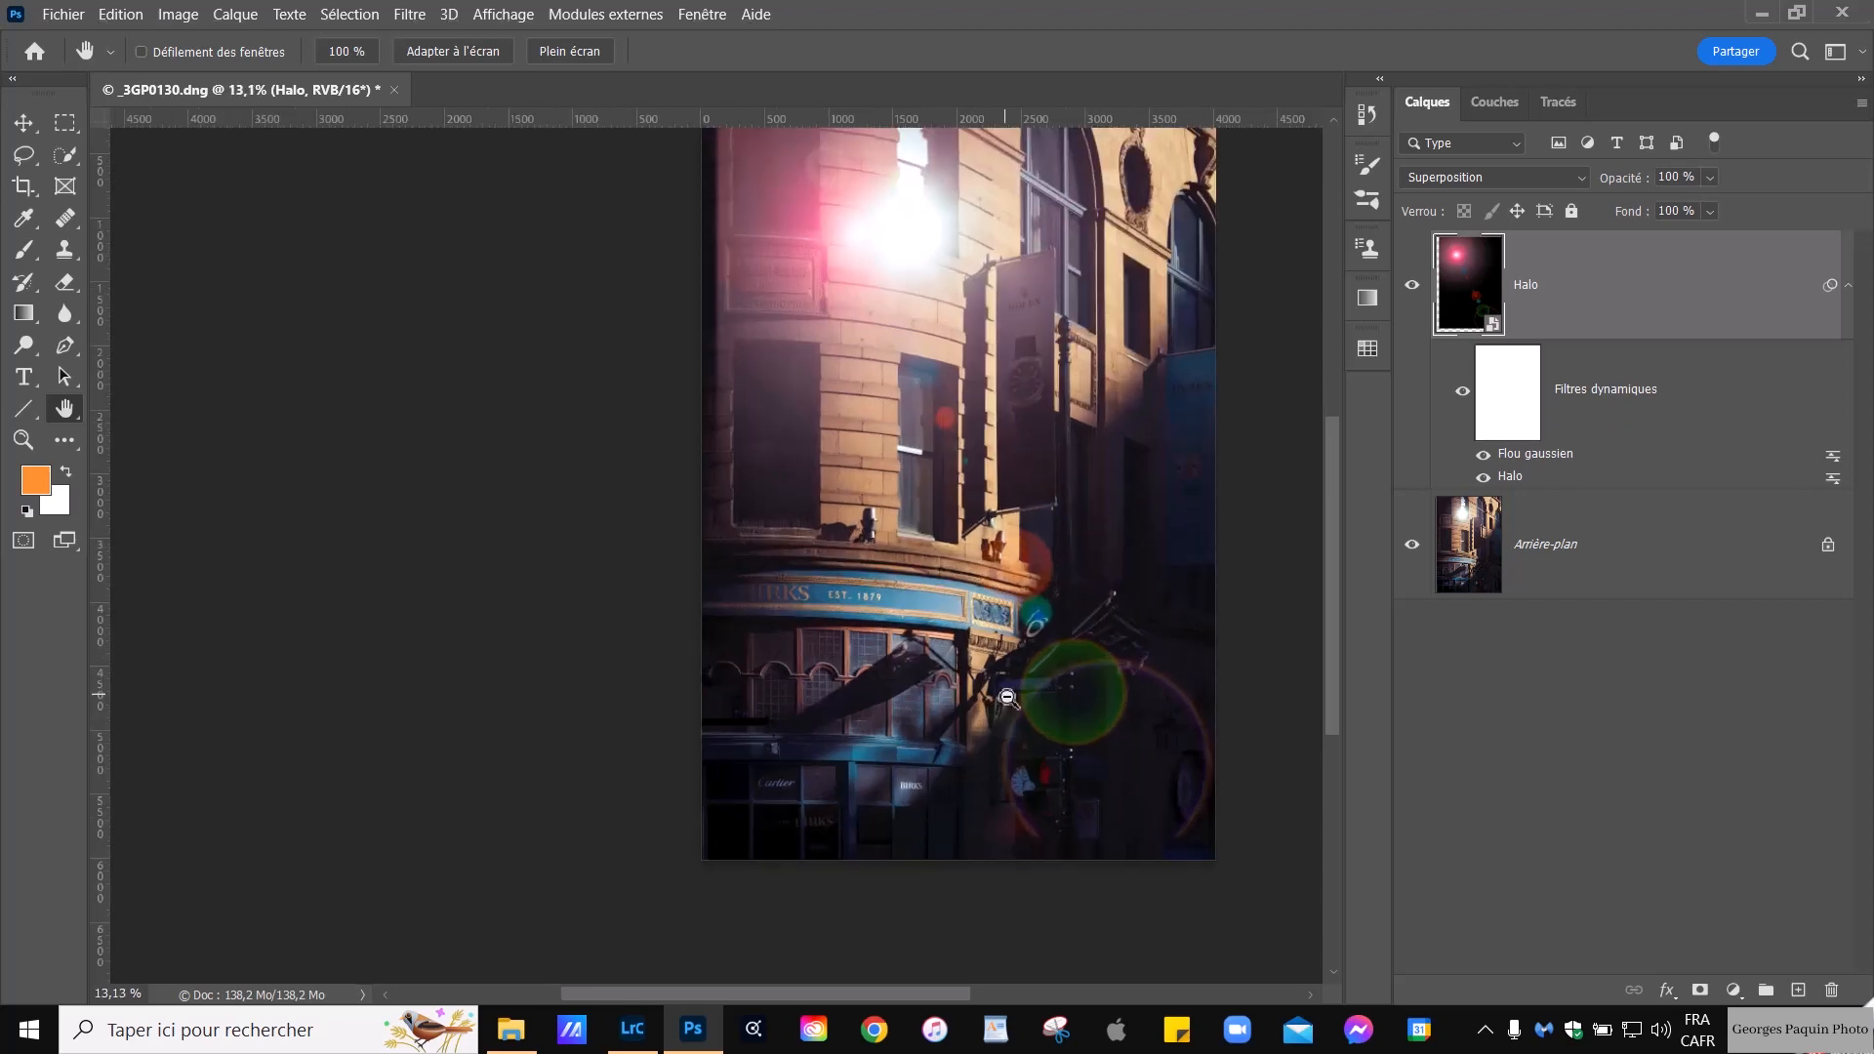
pyautogui.moveTo(1106, 389); pyautogui.dragTo(1020, 449)
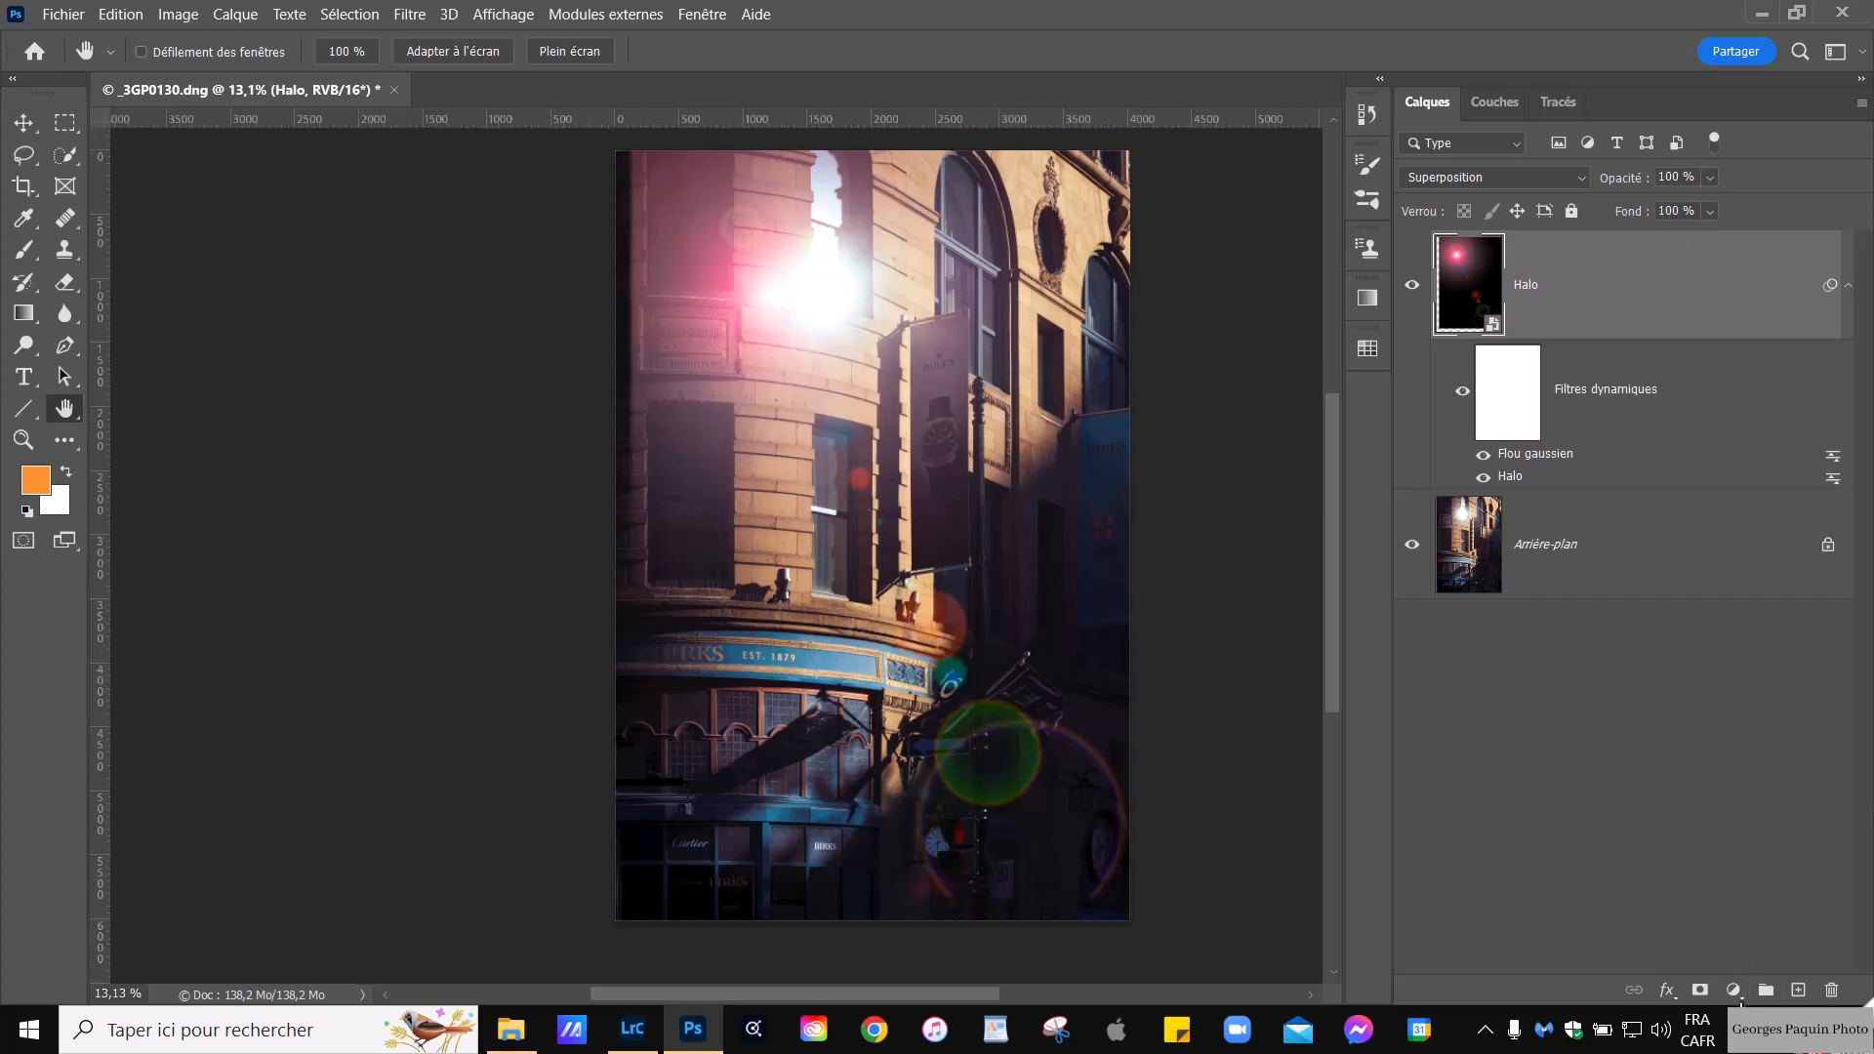
pyautogui.click(1737, 996)
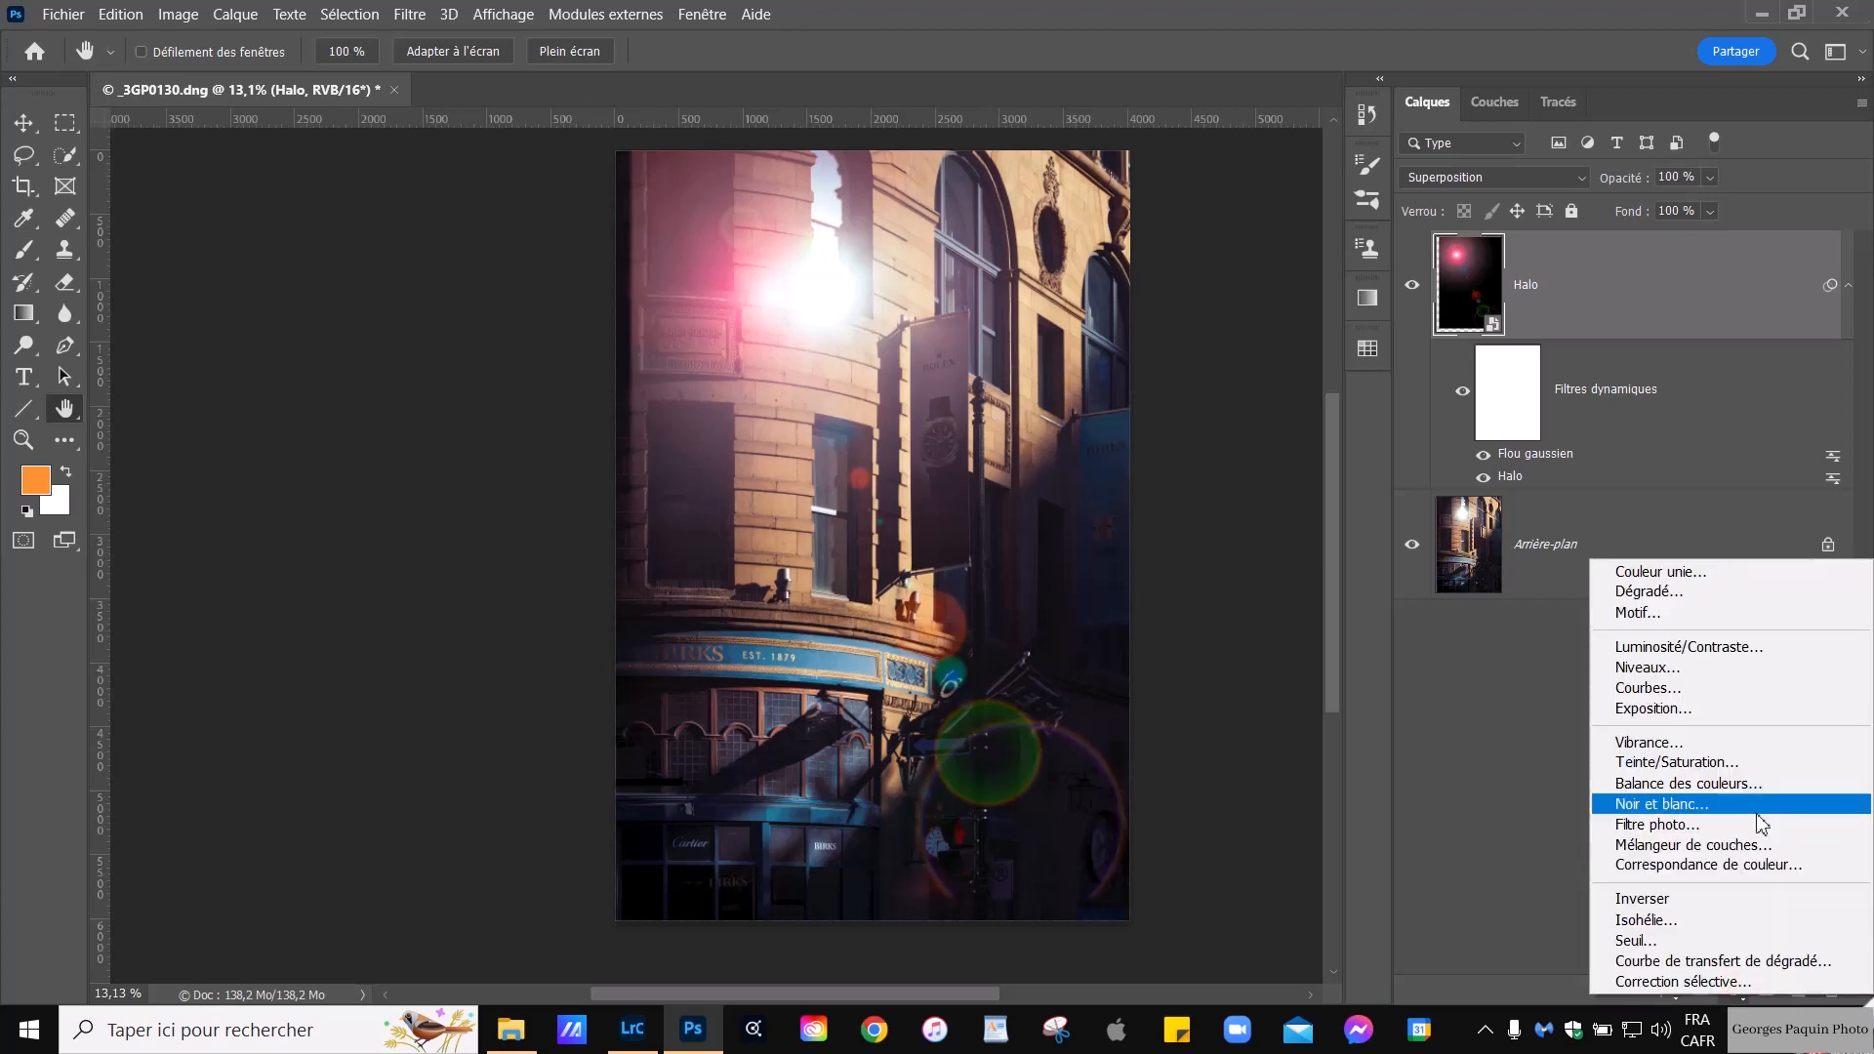
pyautogui.click(1662, 770)
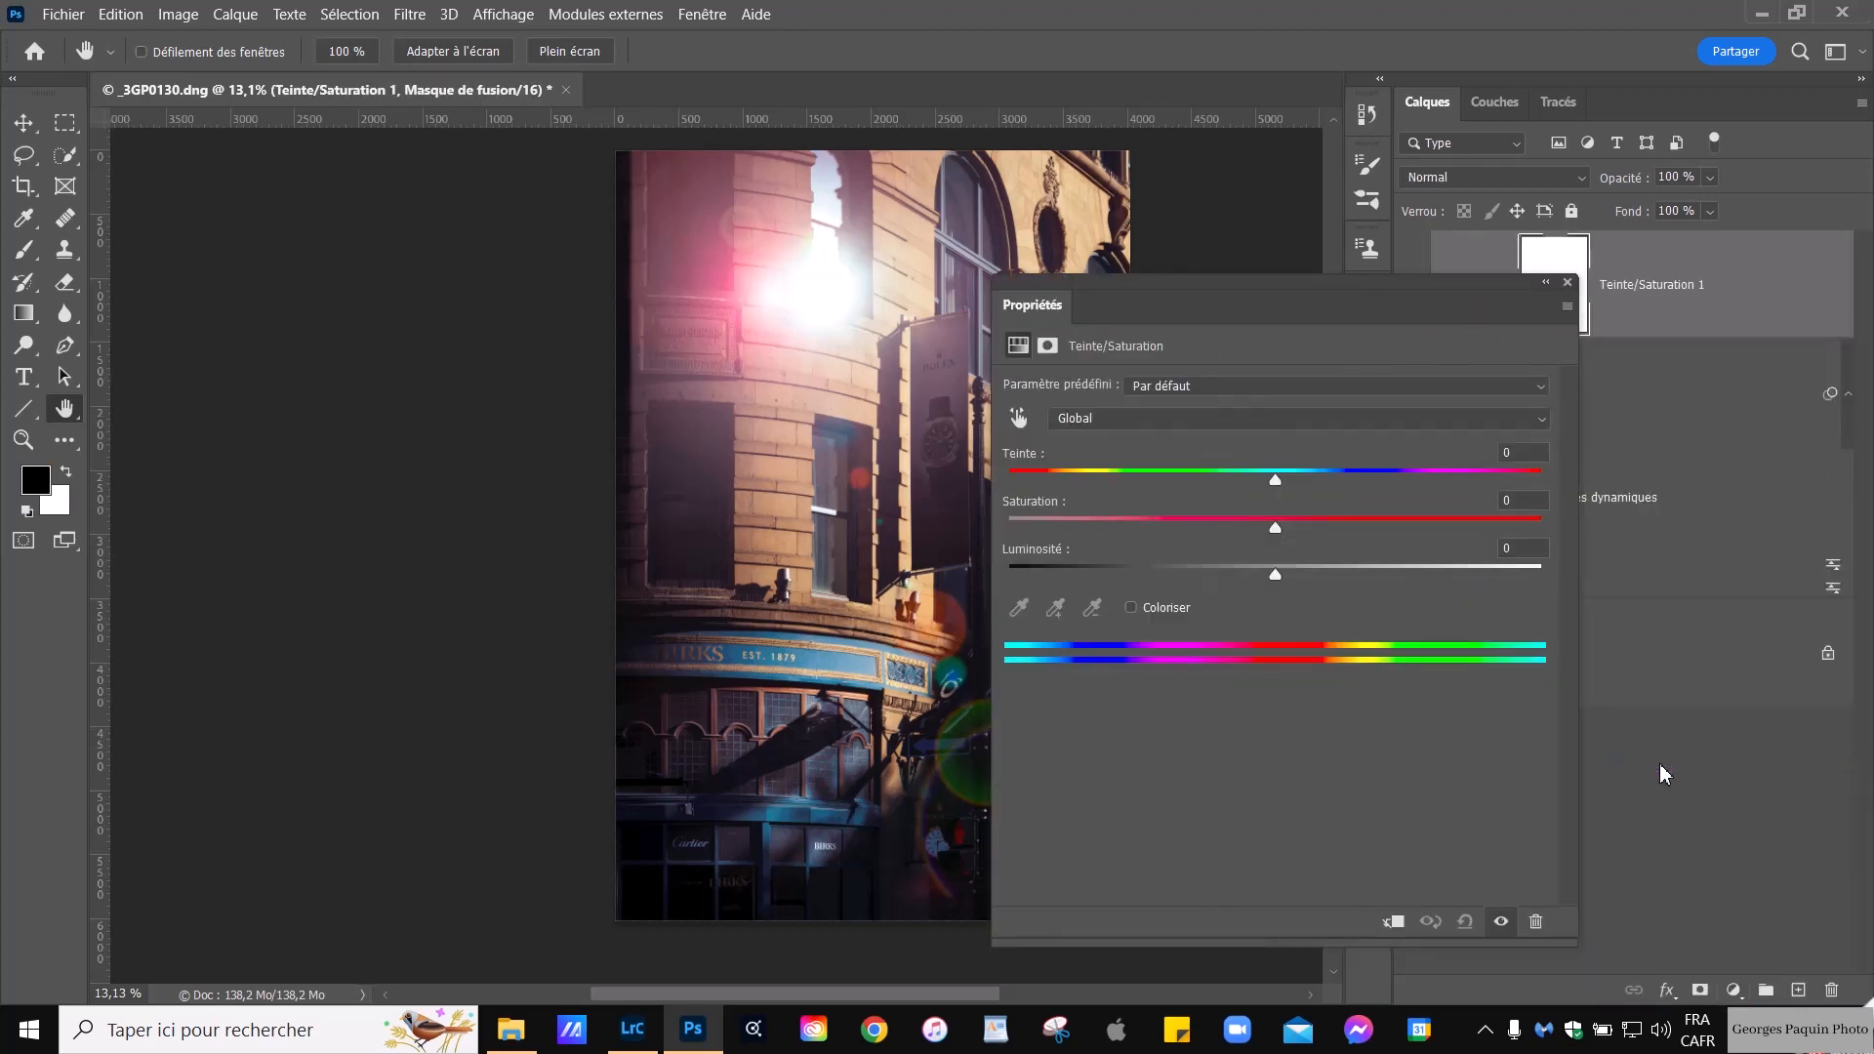
pyautogui.moveTo(1222, 316); pyautogui.dragTo(1214, 248)
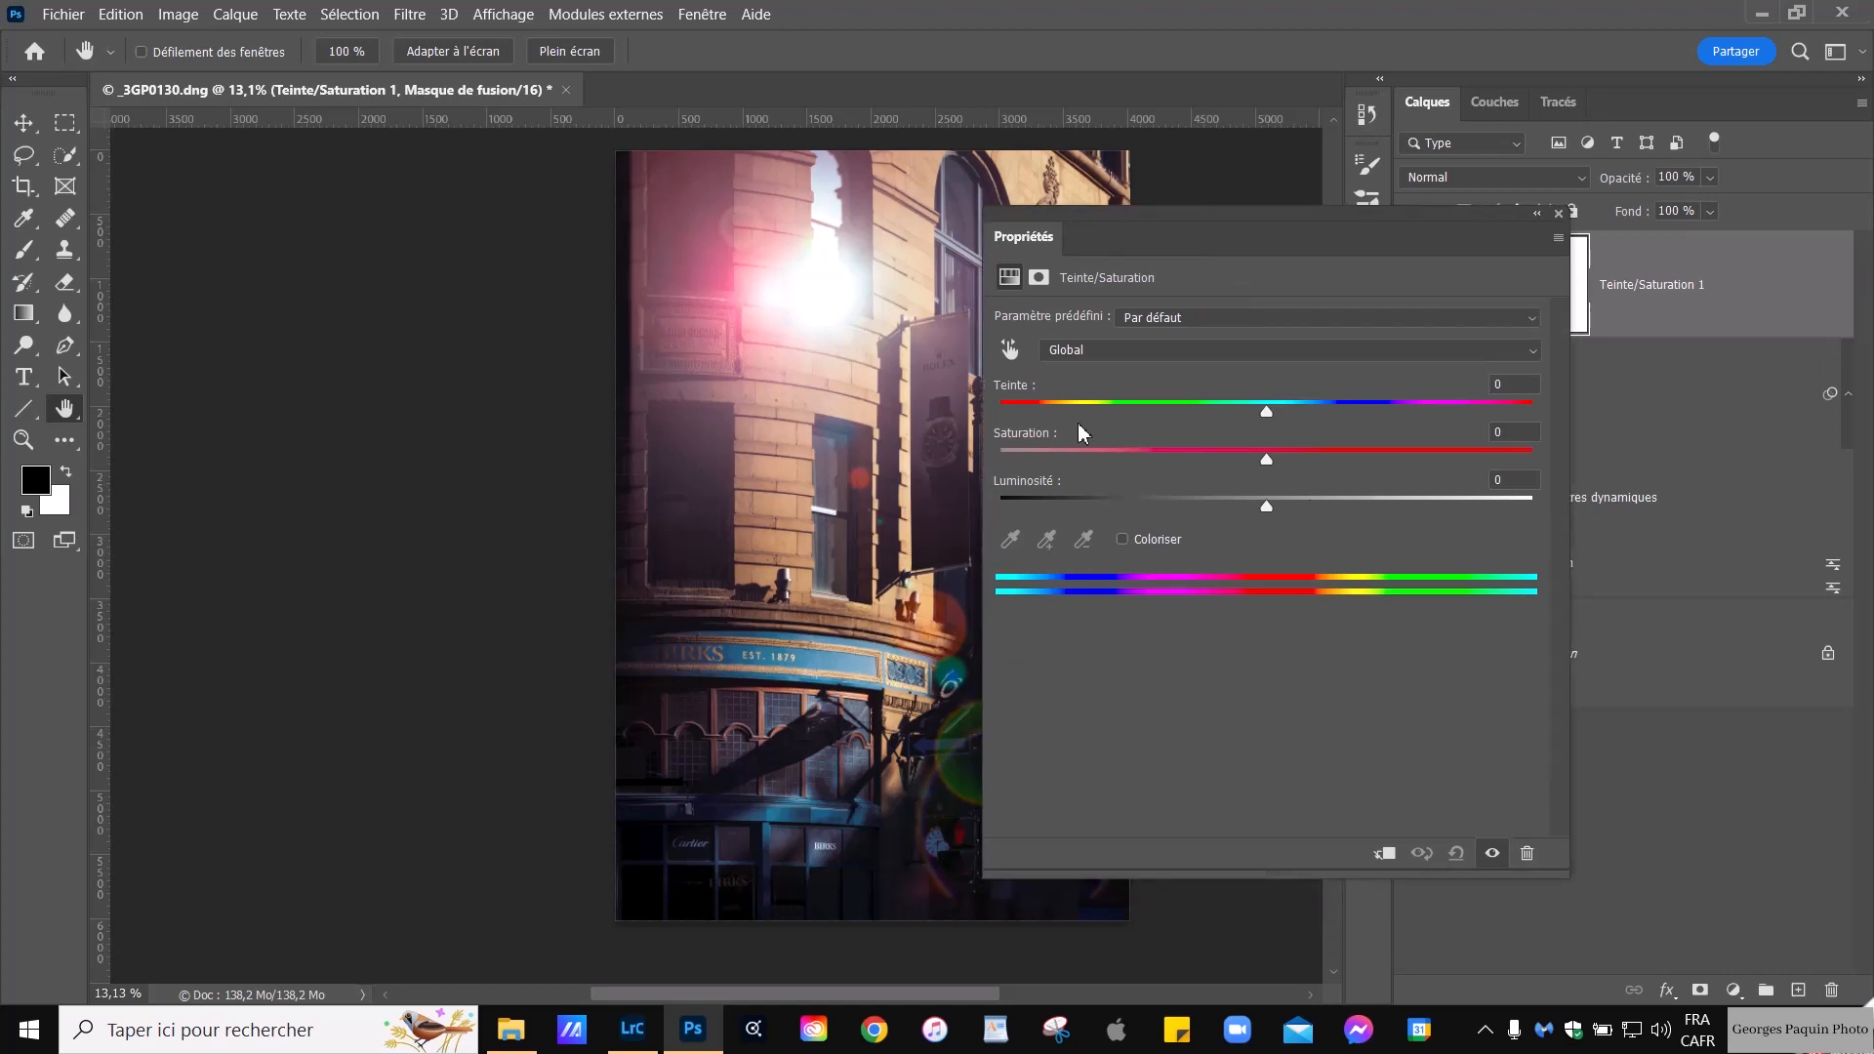
pyautogui.moveTo(974, 447); pyautogui.dragTo(574, 493)
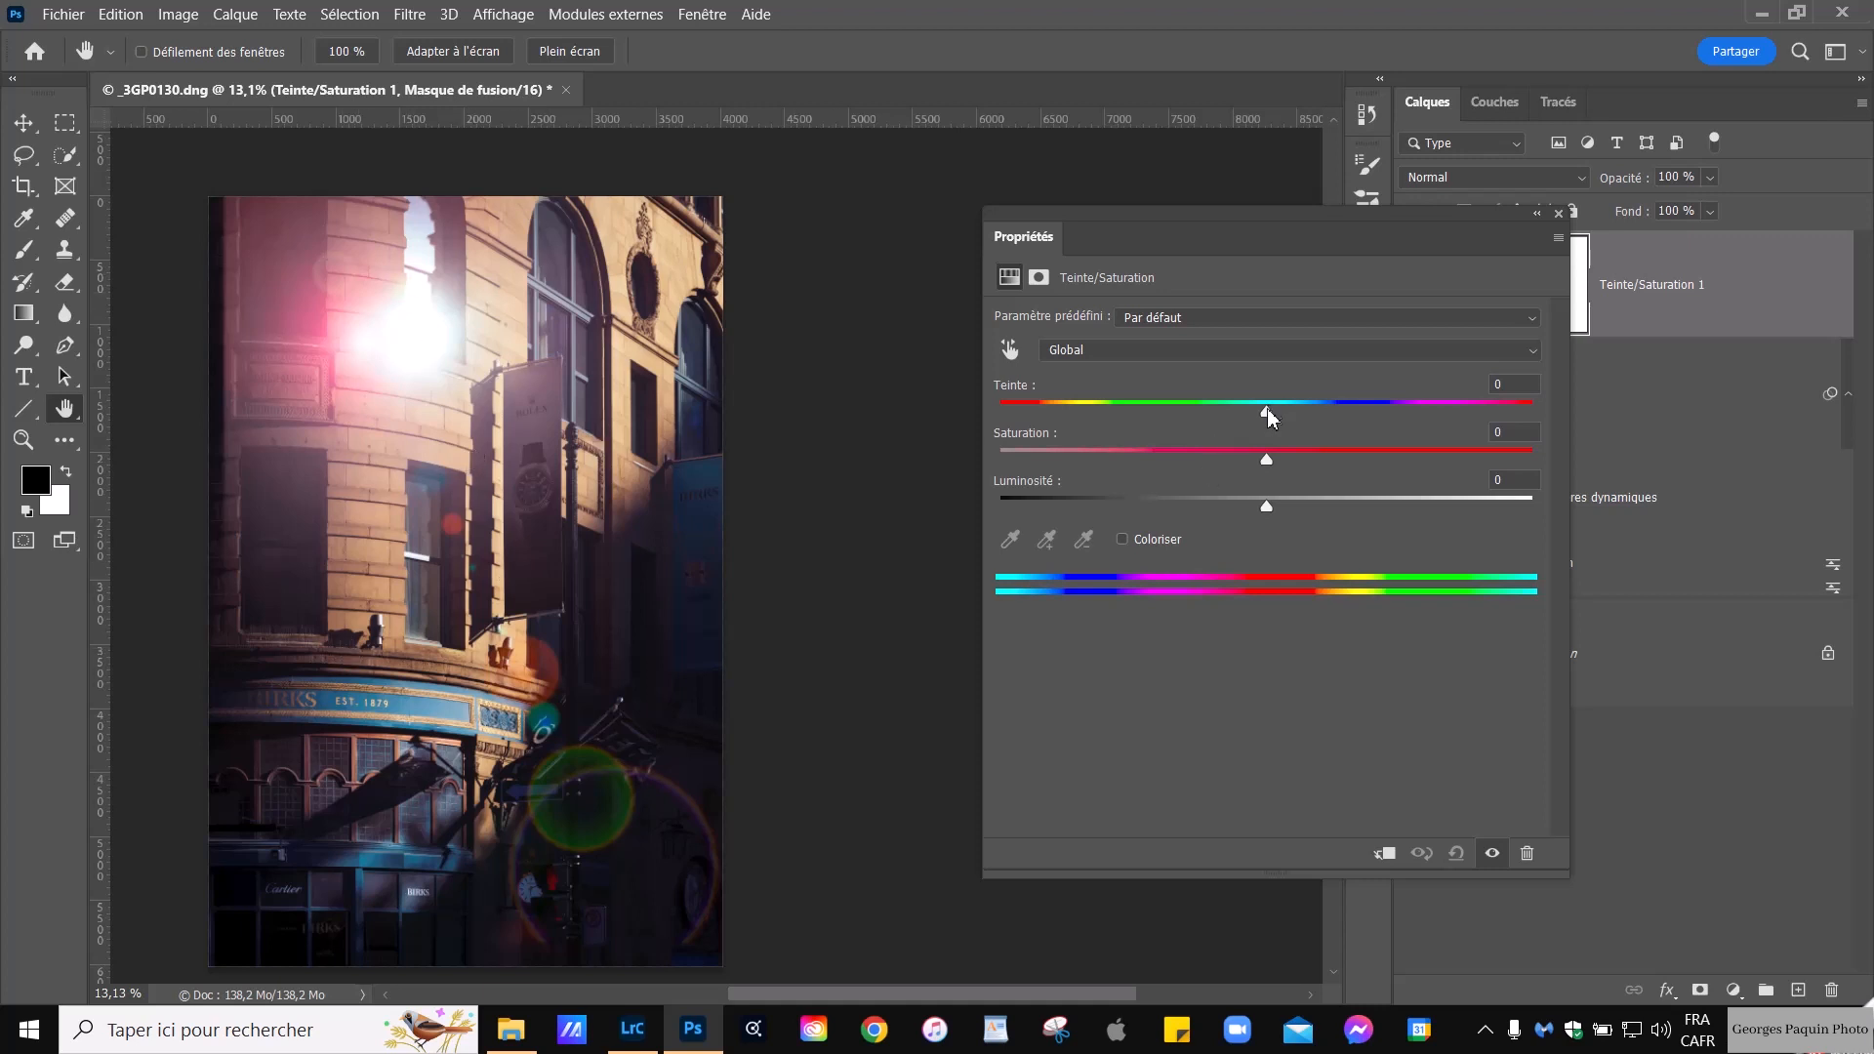
pyautogui.moveTo(1269, 420); pyautogui.dragTo(1190, 445)
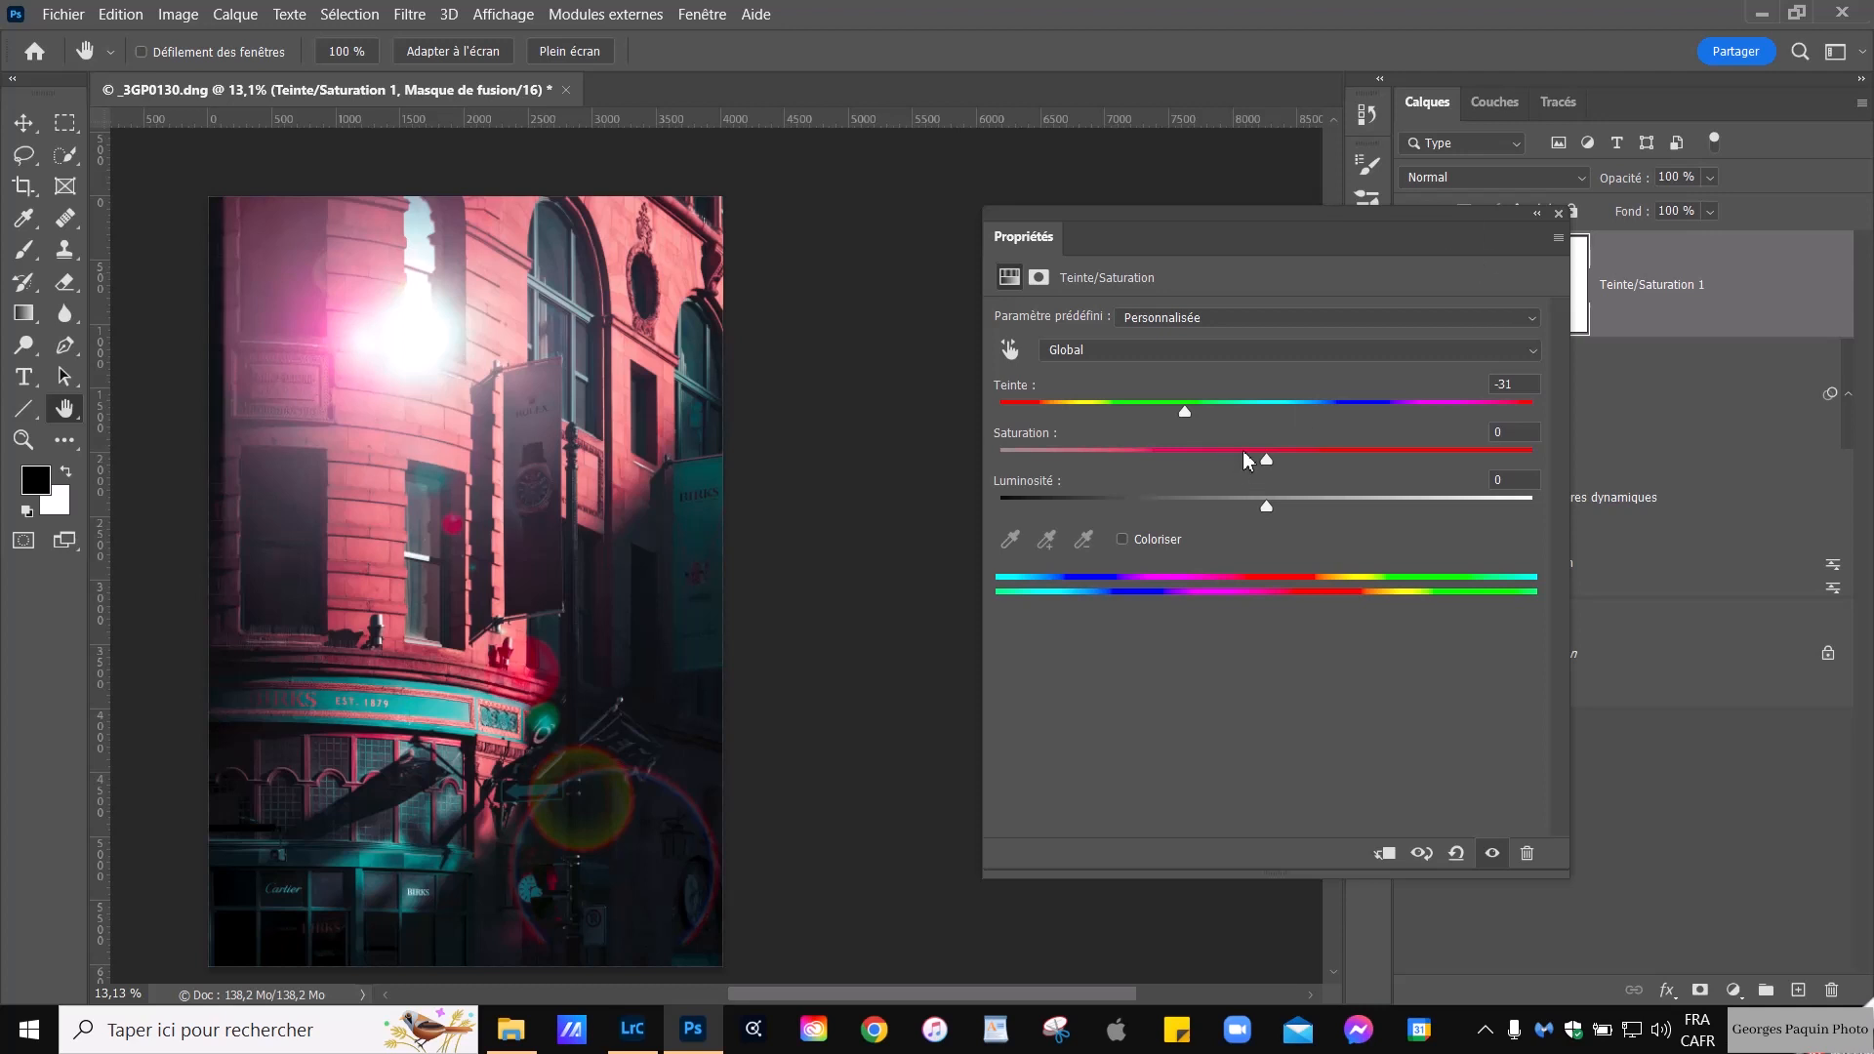
pyautogui.click(1559, 213)
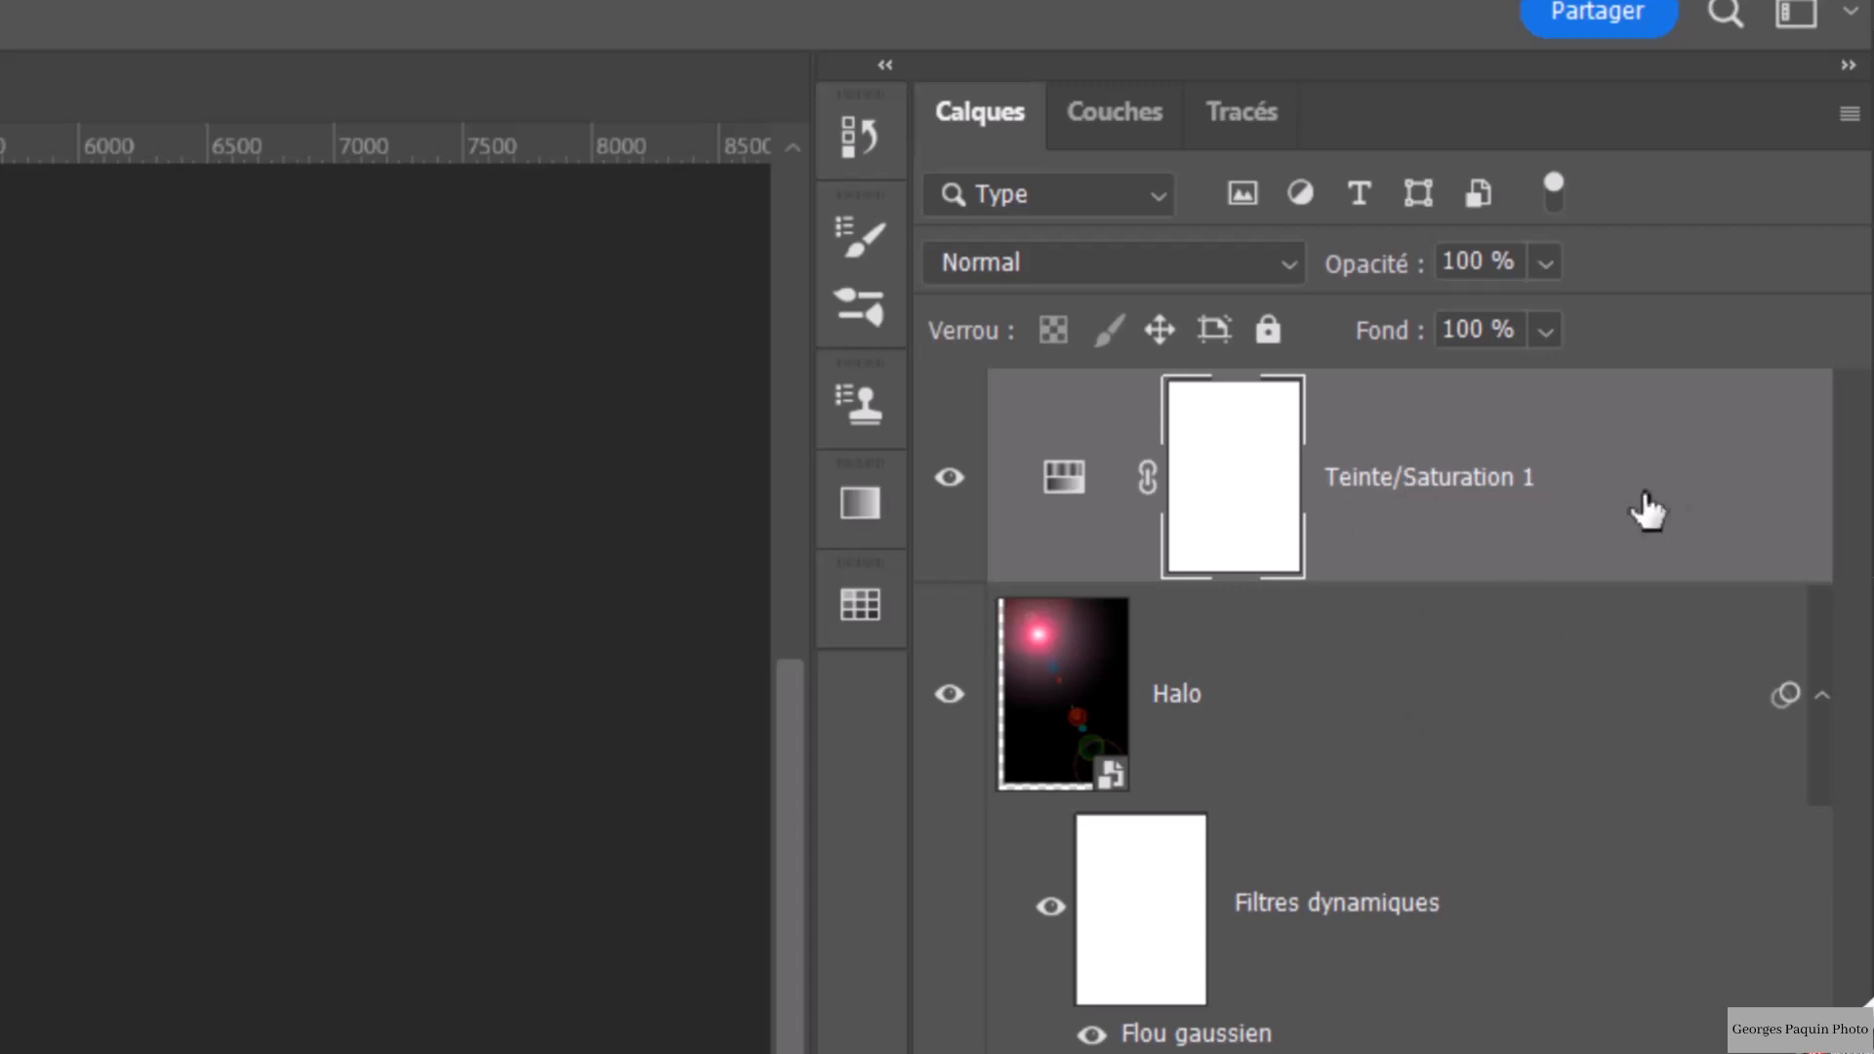
# Clip the Teinte/Saturation 1 adjustment layer to the Halo layer so it affects only the halo
pyautogui.click(1635, 514)
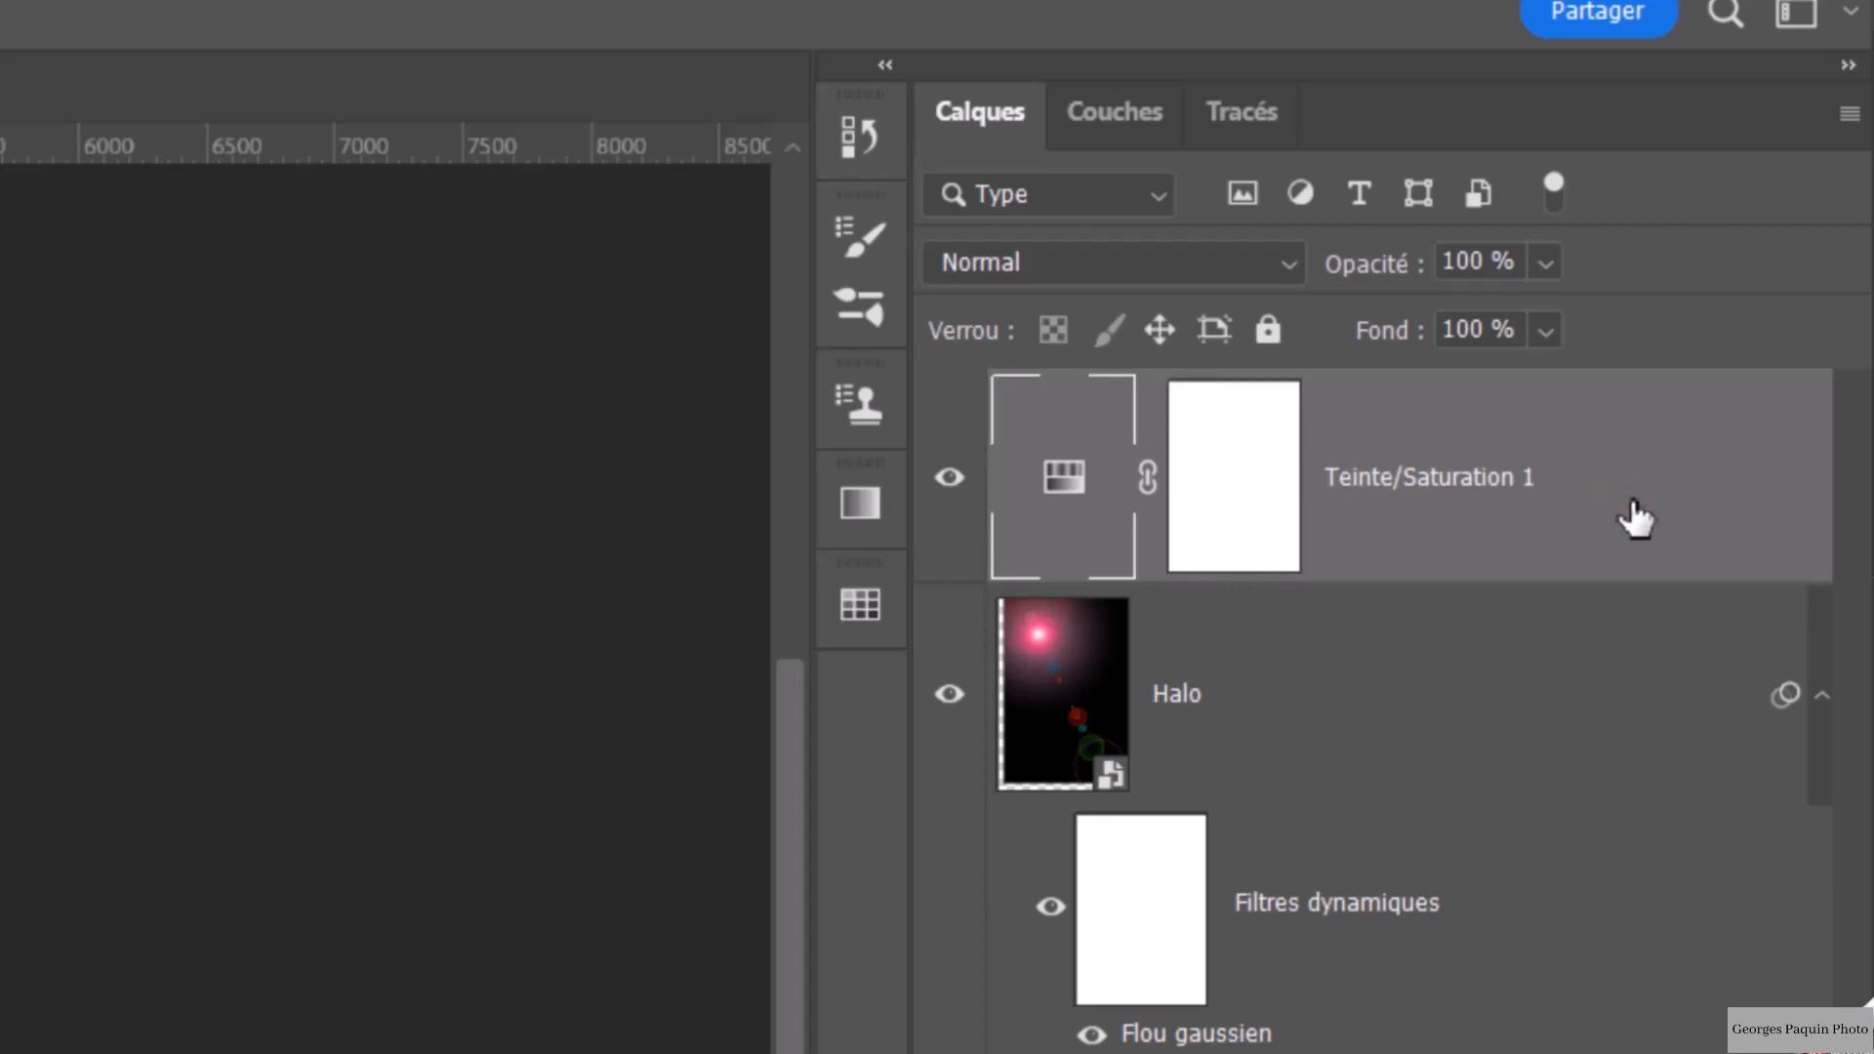
pyautogui.moveTo(1578, 561); pyautogui.dragTo(1486, 572)
pyautogui.keyDown('alt'); pyautogui.click(1481, 578); pyautogui.keyUp('alt')
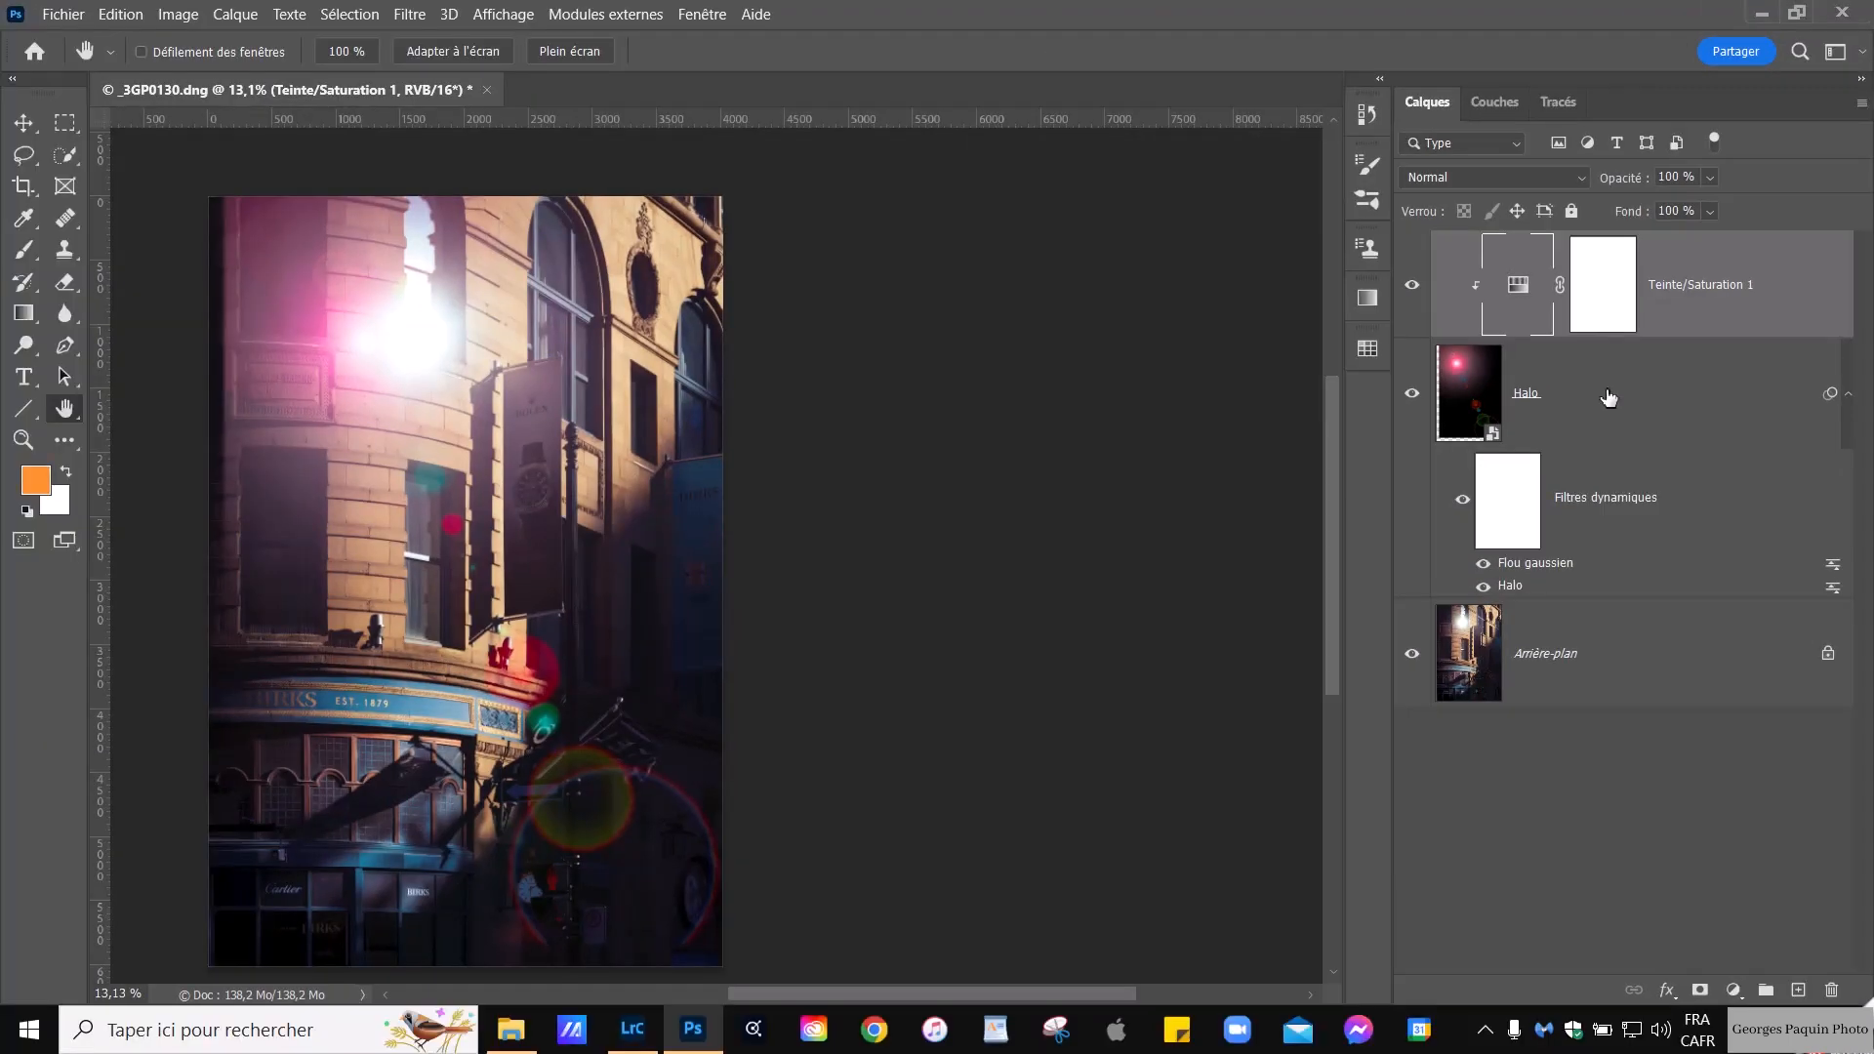
# Set the clipped Teinte/Saturation layer's hue to -115 and saturation to -35
pyautogui.doubleClick(1516, 290)
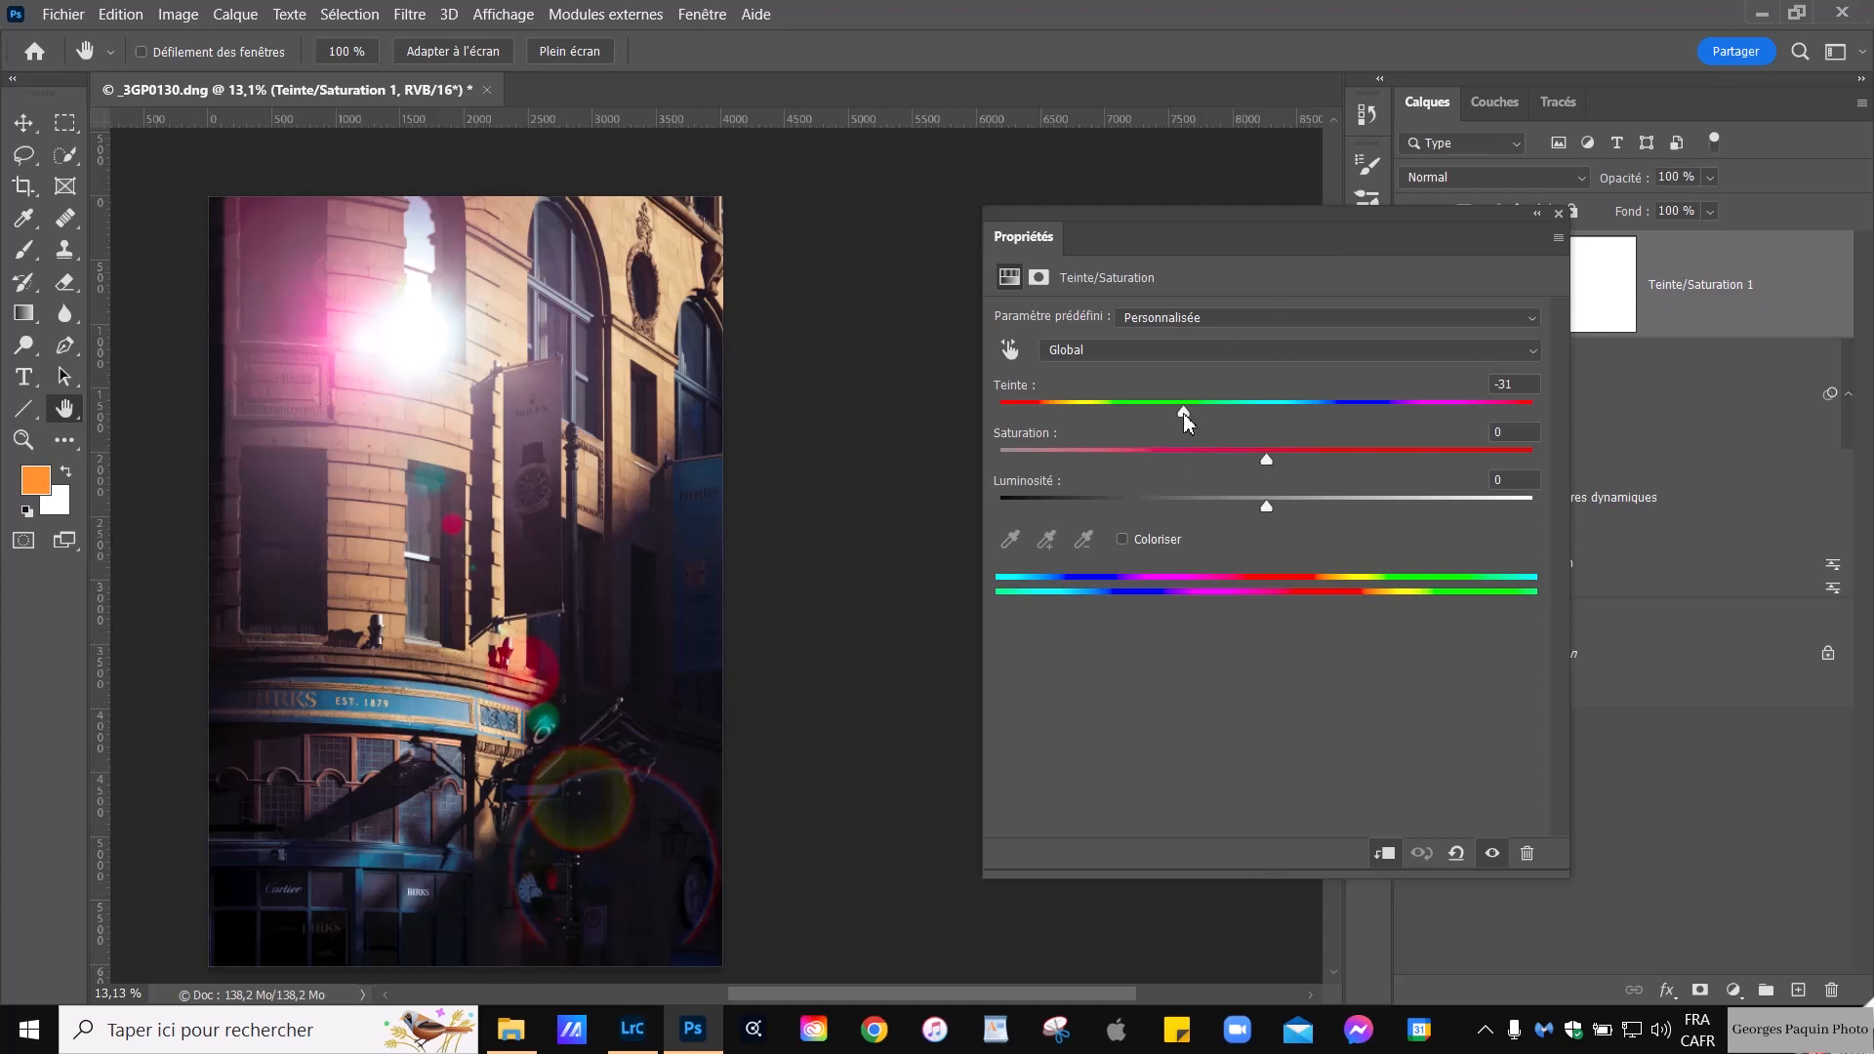
pyautogui.moveTo(1179, 427); pyautogui.dragTo(1075, 433)
pyautogui.moveTo(1264, 459); pyautogui.dragTo(1178, 472)
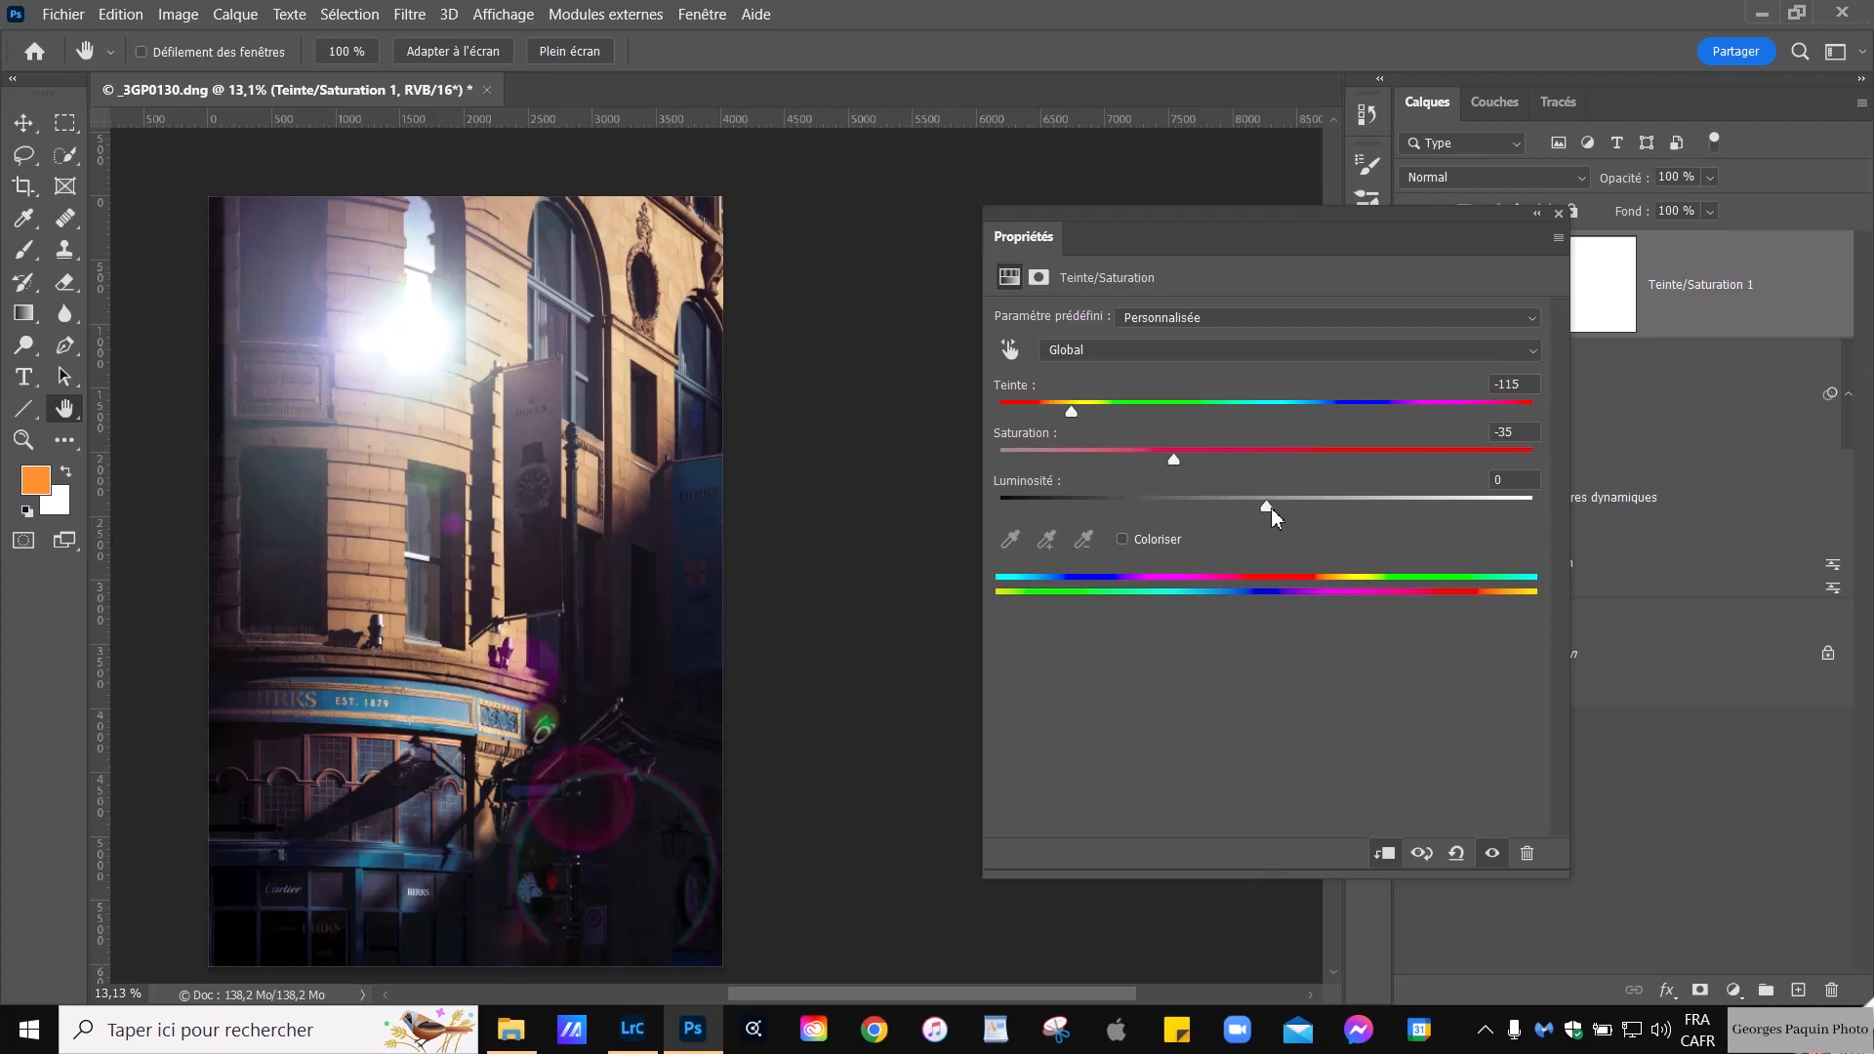
# Try luminosities of +15 and +5 on the halo's Teinte/Saturation adjustment, resetting the value to 0
pyautogui.moveTo(1268, 508); pyautogui.dragTo(1306, 515)
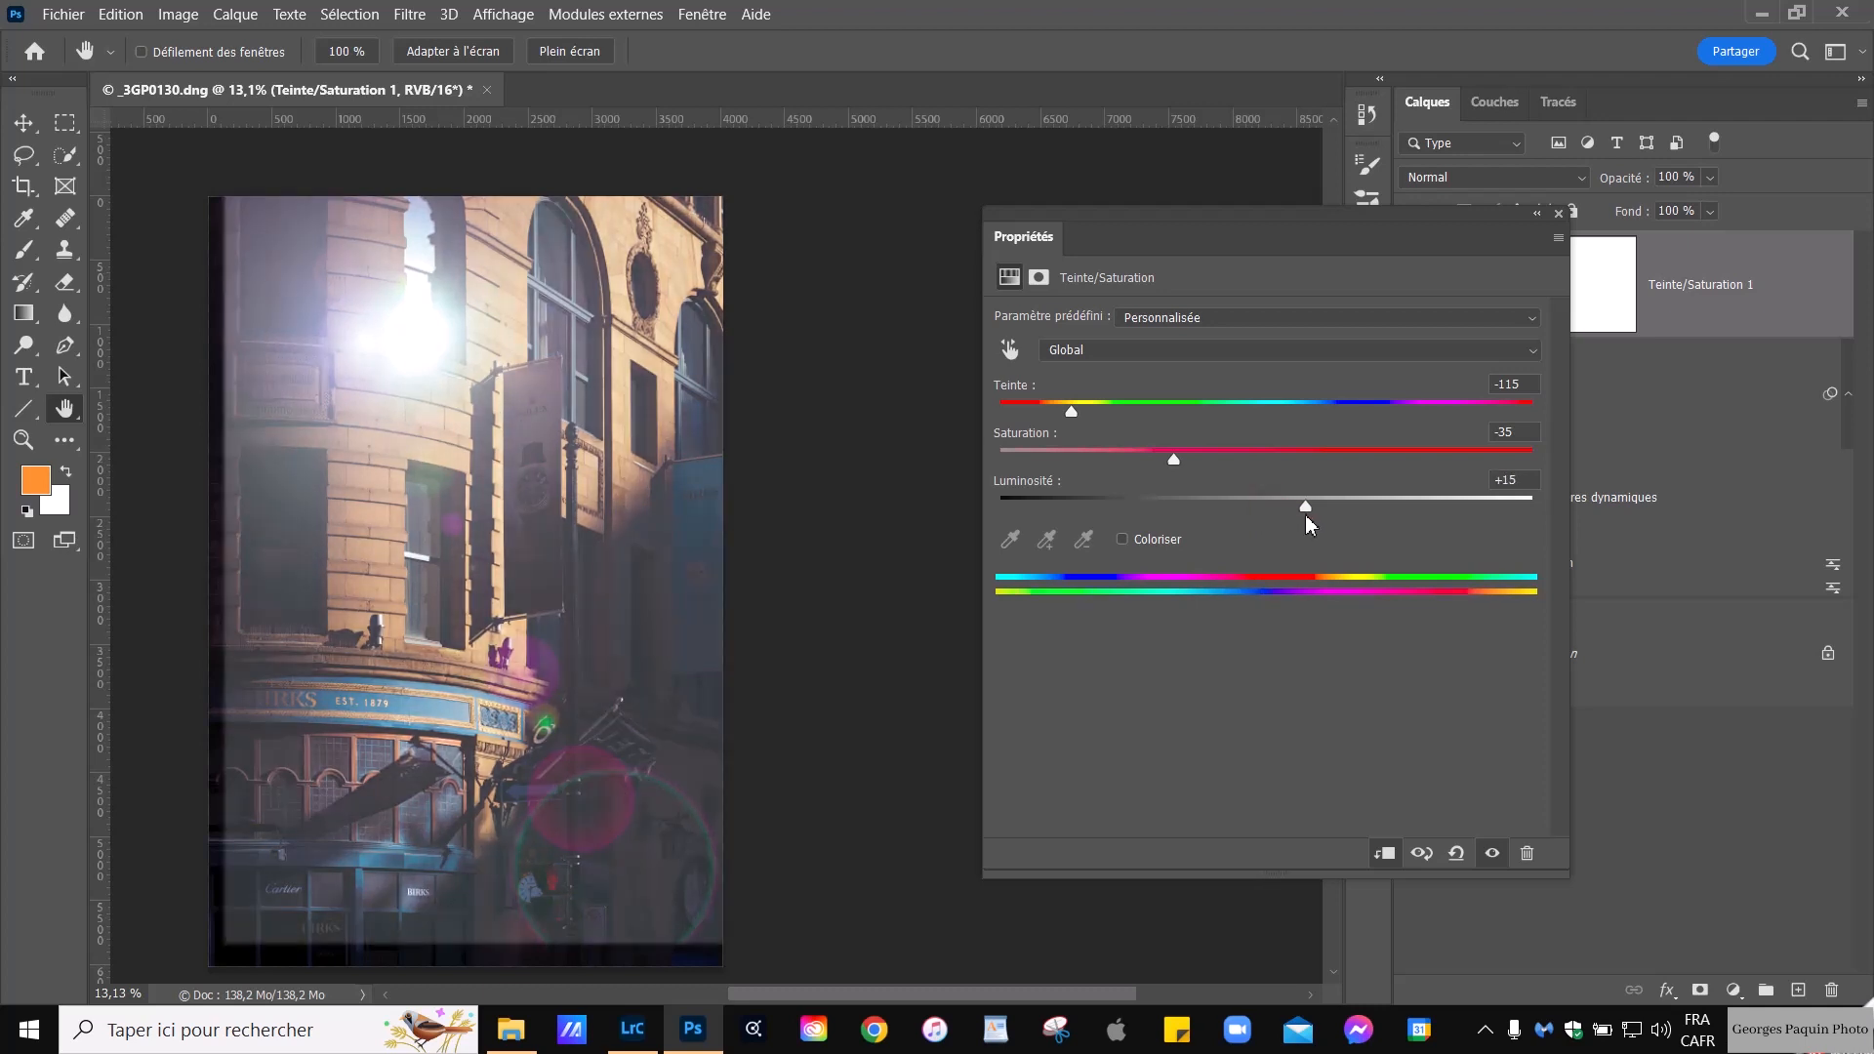
pyautogui.moveTo(1302, 517); pyautogui.dragTo(1283, 531)
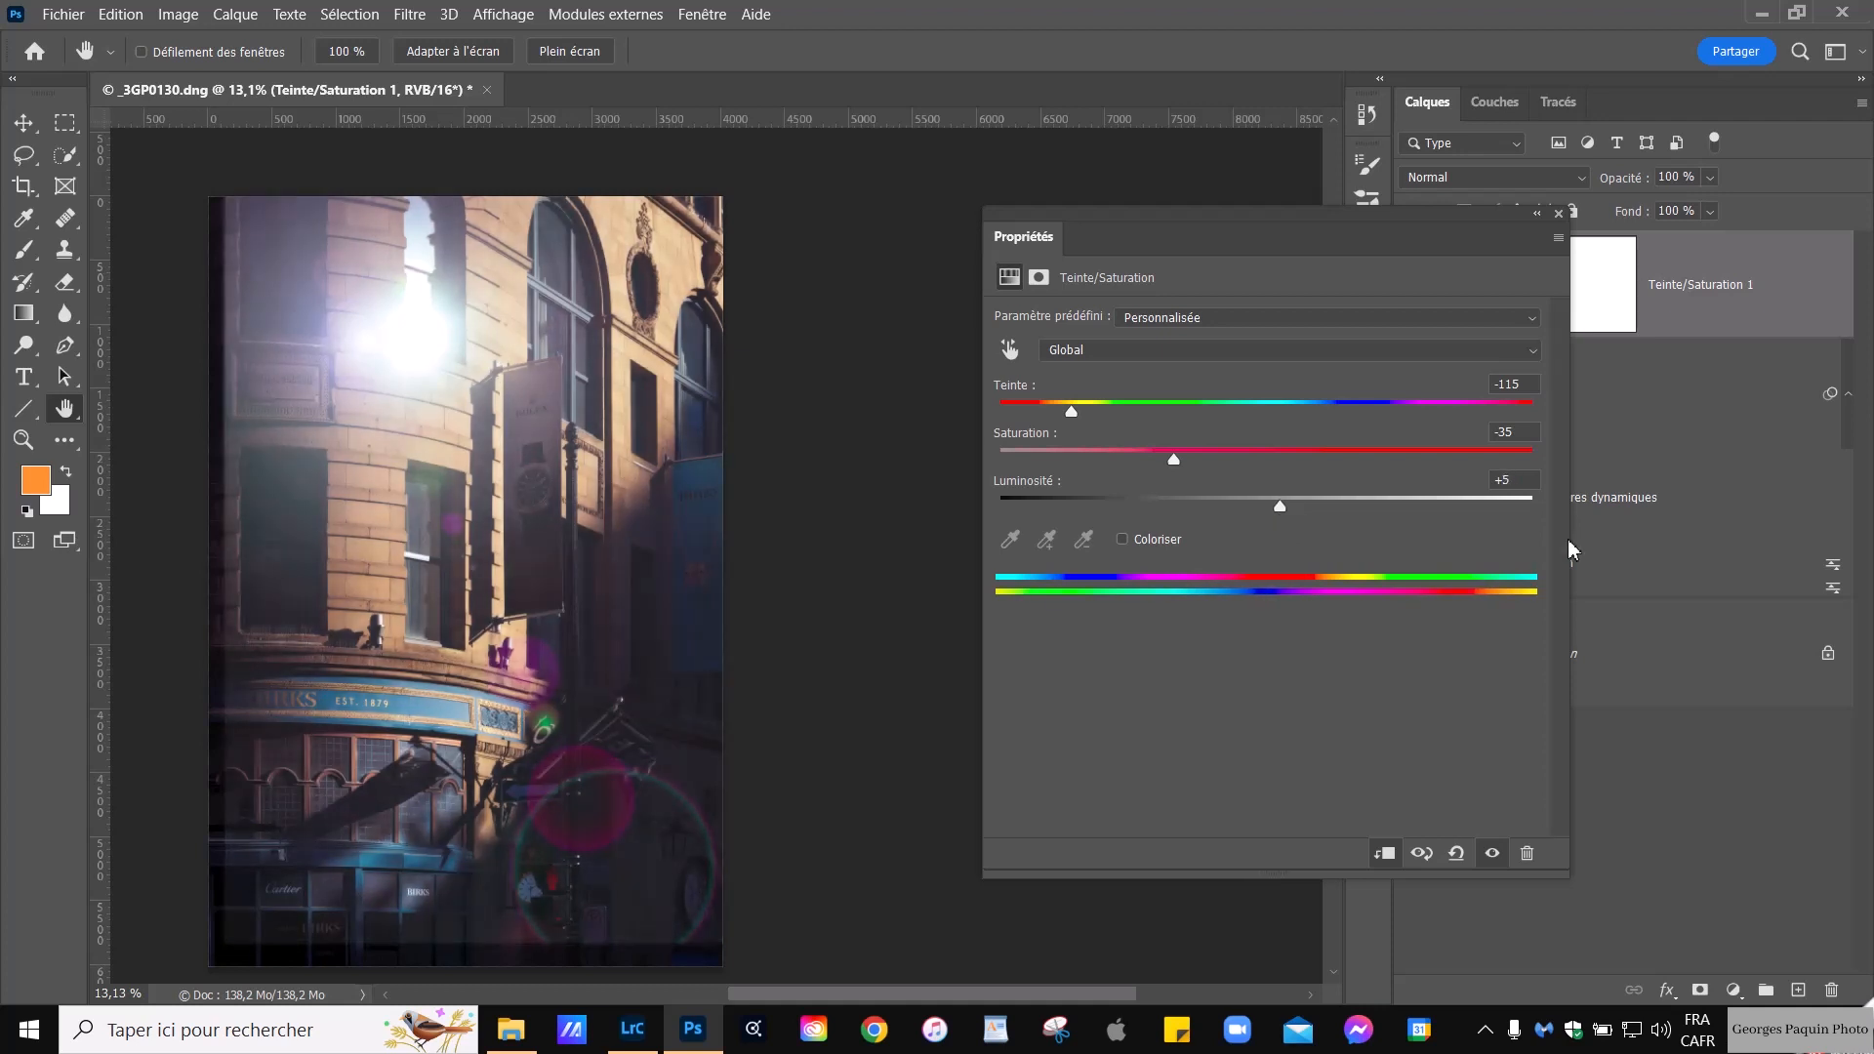
pyautogui.moveTo(1525, 480); pyautogui.dragTo(1494, 488)
pyautogui.write('0')
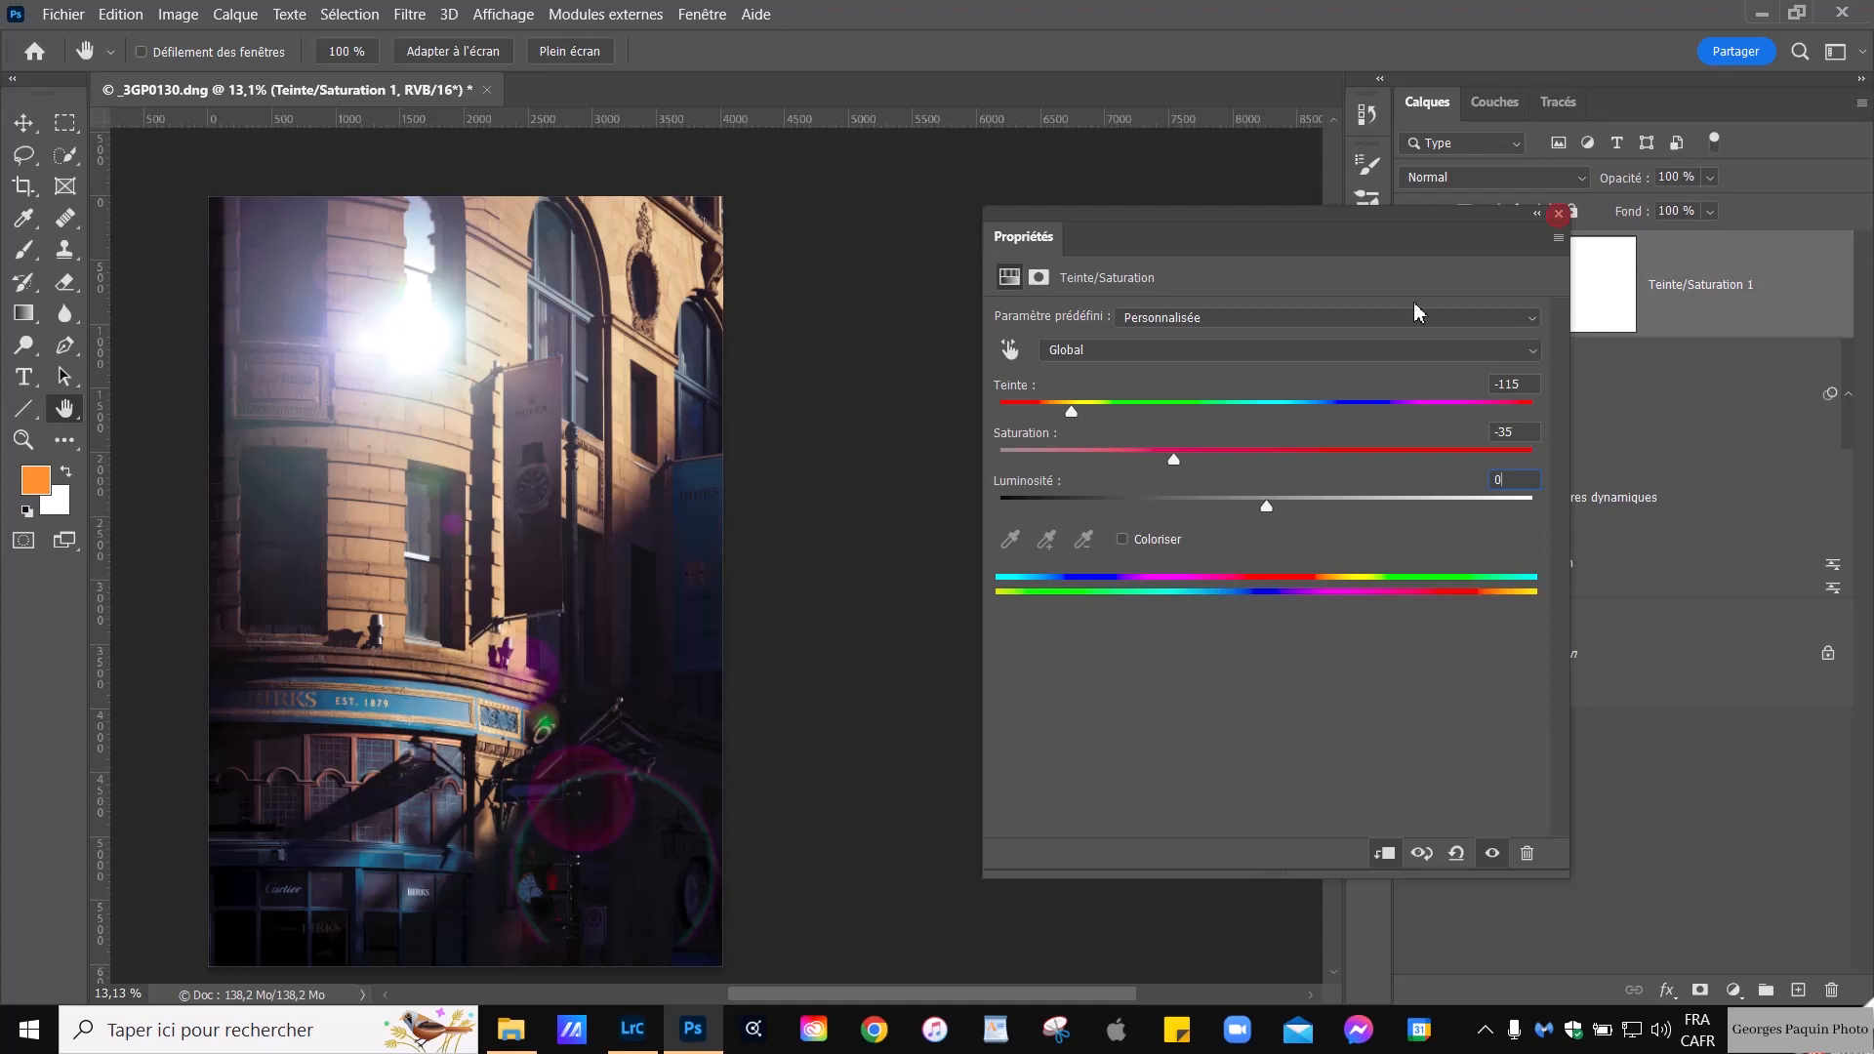
pyautogui.click(1559, 213)
# Select the Halo layer and examine the bright flare and the photo's left edge up close
pyautogui.click(1681, 415)
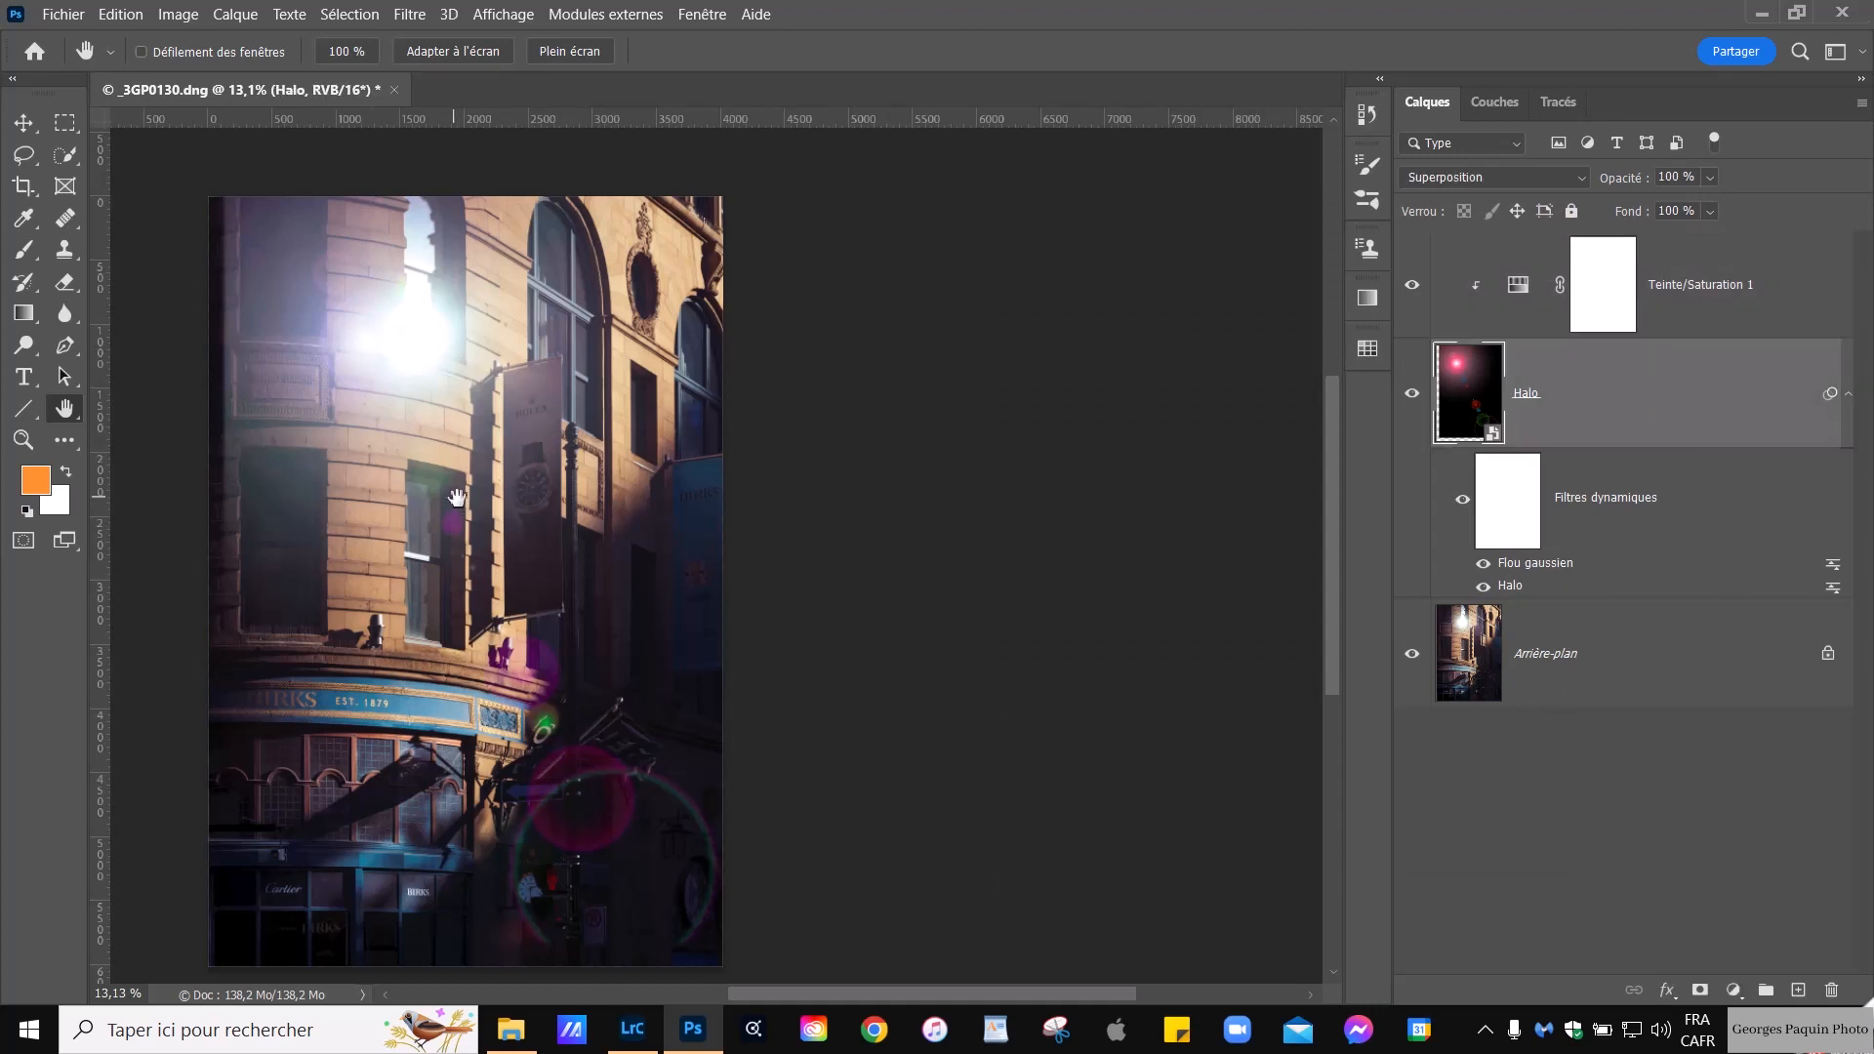
pyautogui.moveTo(457, 503); pyautogui.dragTo(653, 525)
pyautogui.scroll(5, 549, 520)
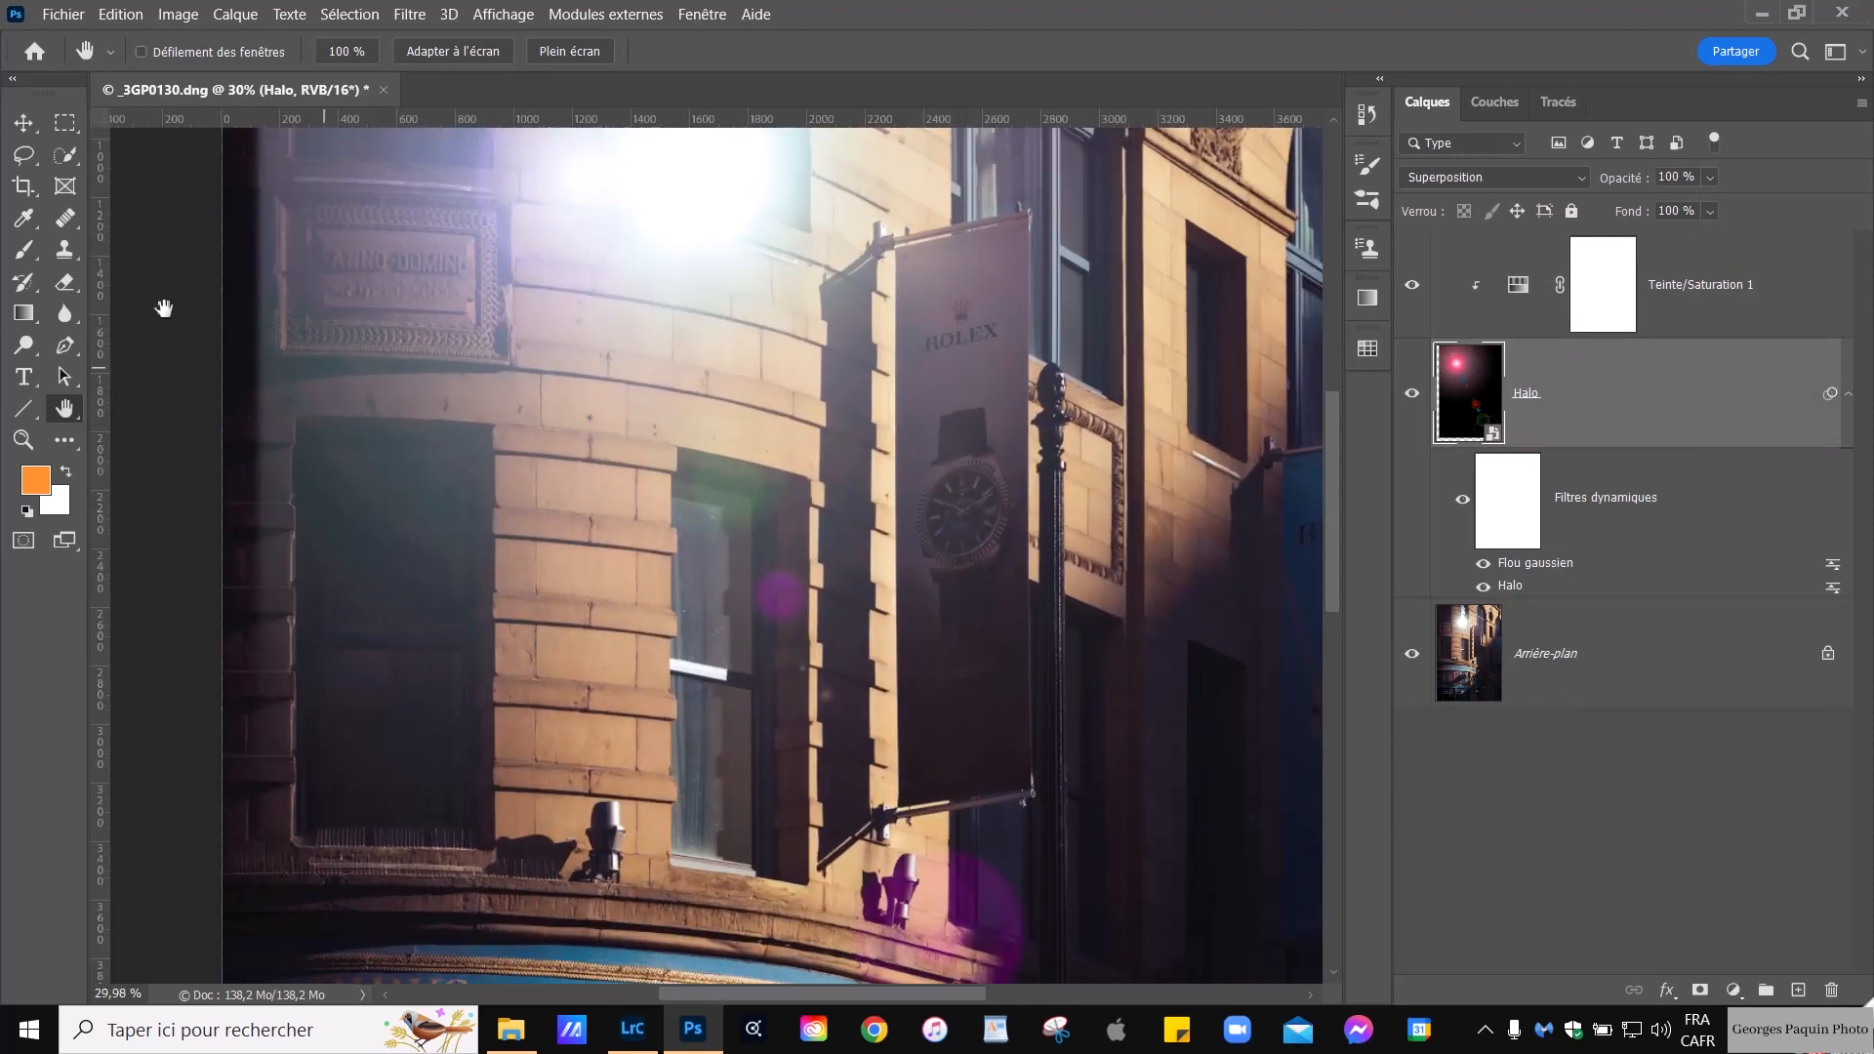
pyautogui.moveTo(393, 352); pyautogui.dragTo(473, 612)
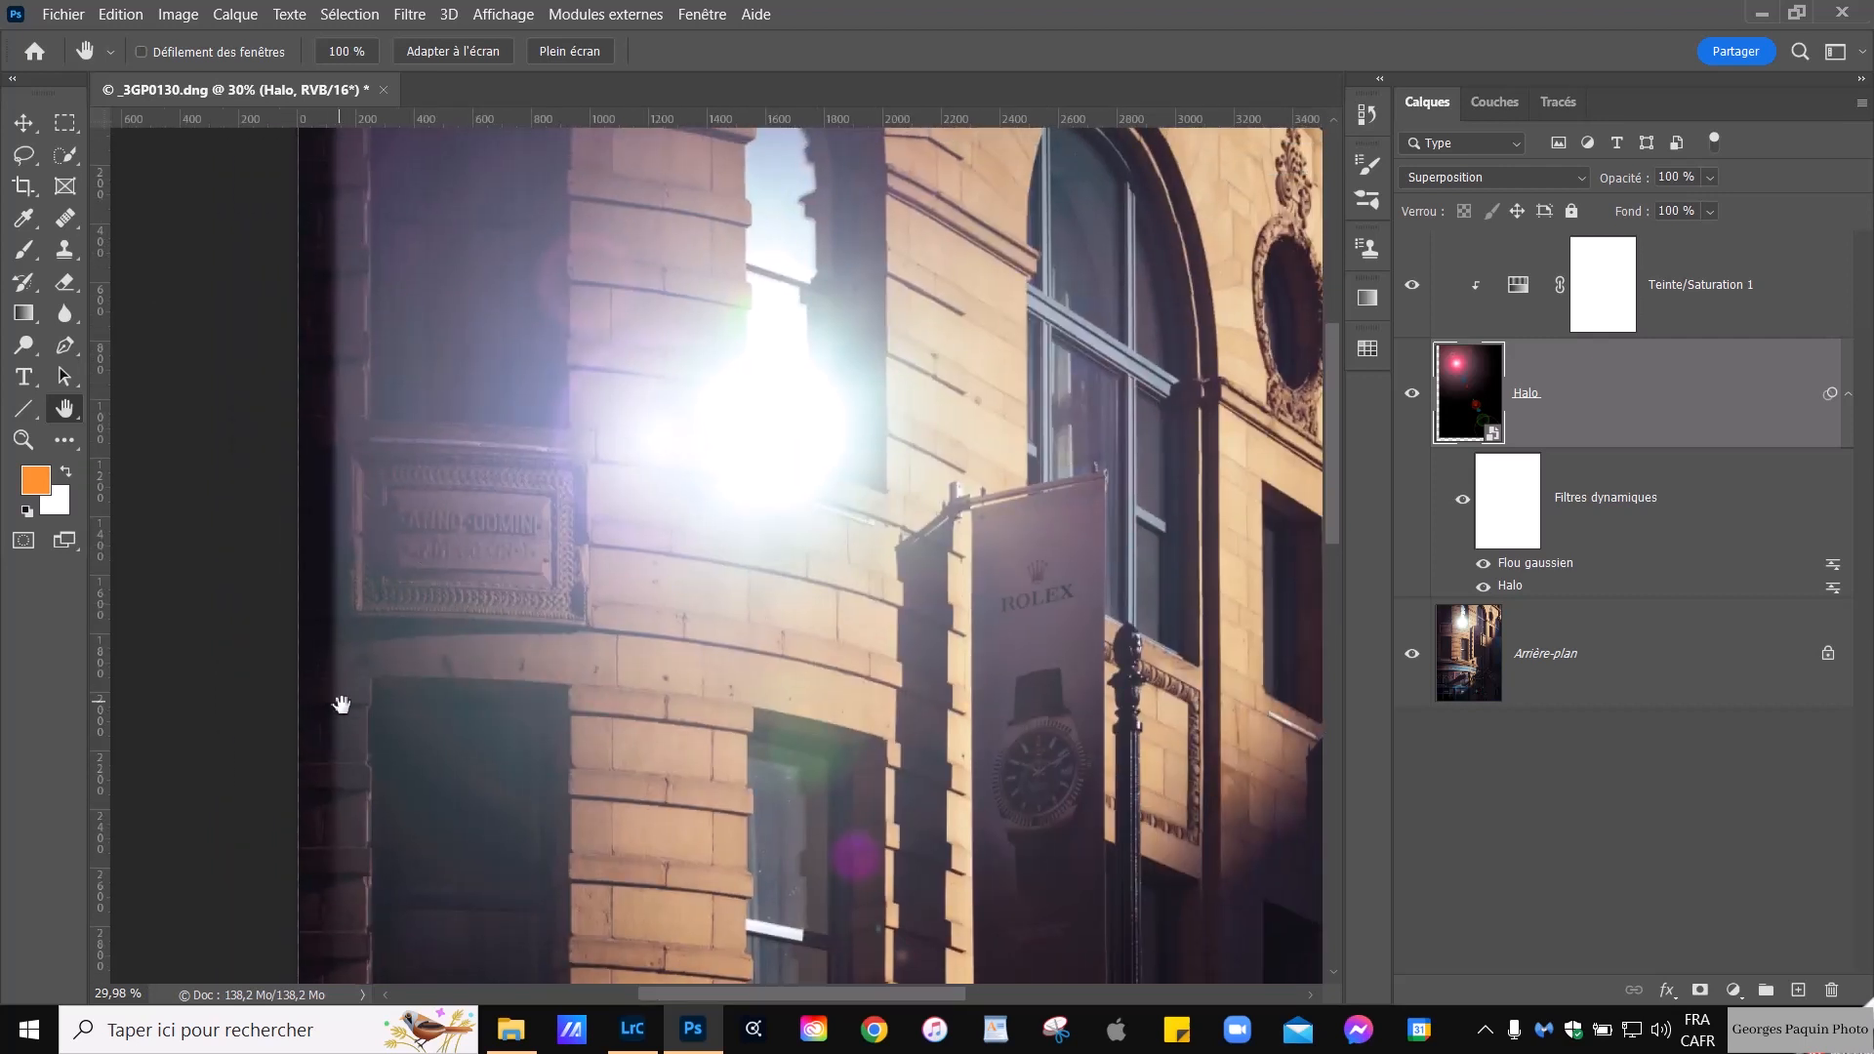
pyautogui.scroll(-3, 342, 704)
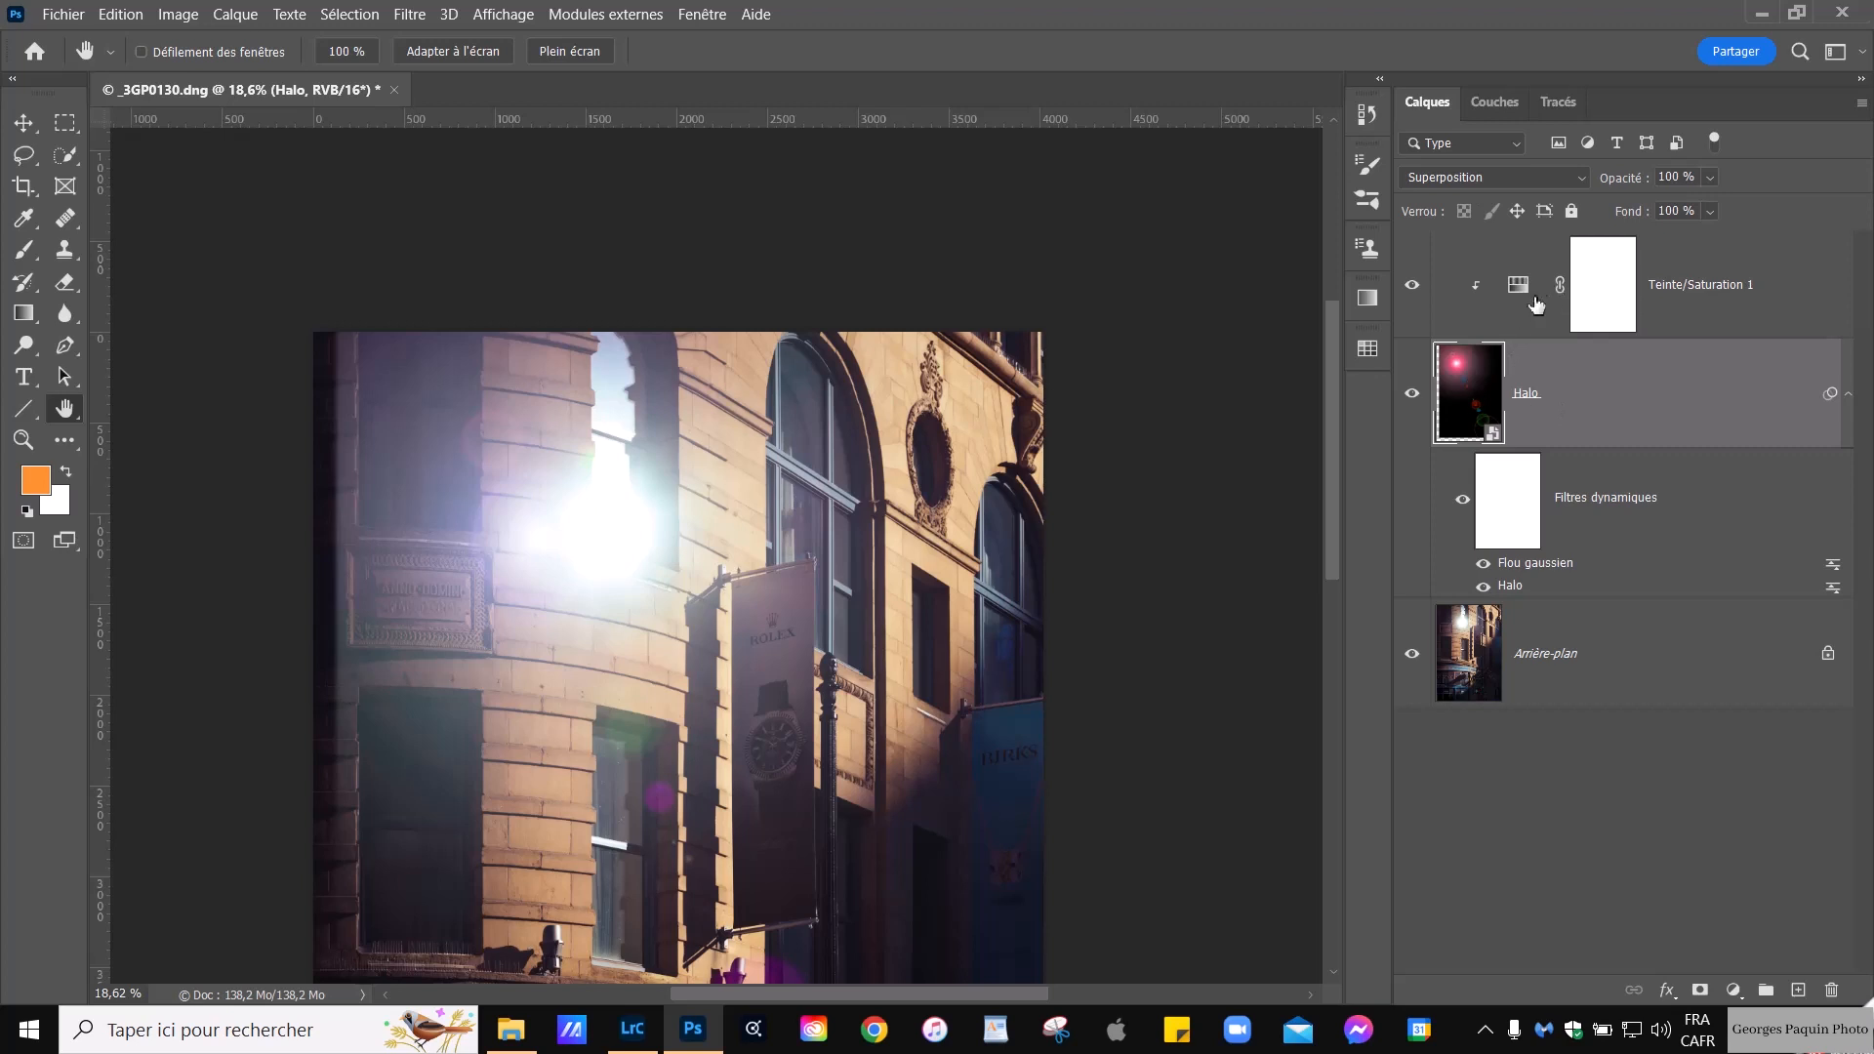
# Show only the Halo layer and examine its left and bottom edges for areas where it does not cover the canvas
pyautogui.keyDown('alt'); pyautogui.click(1412, 394); pyautogui.keyUp('alt')
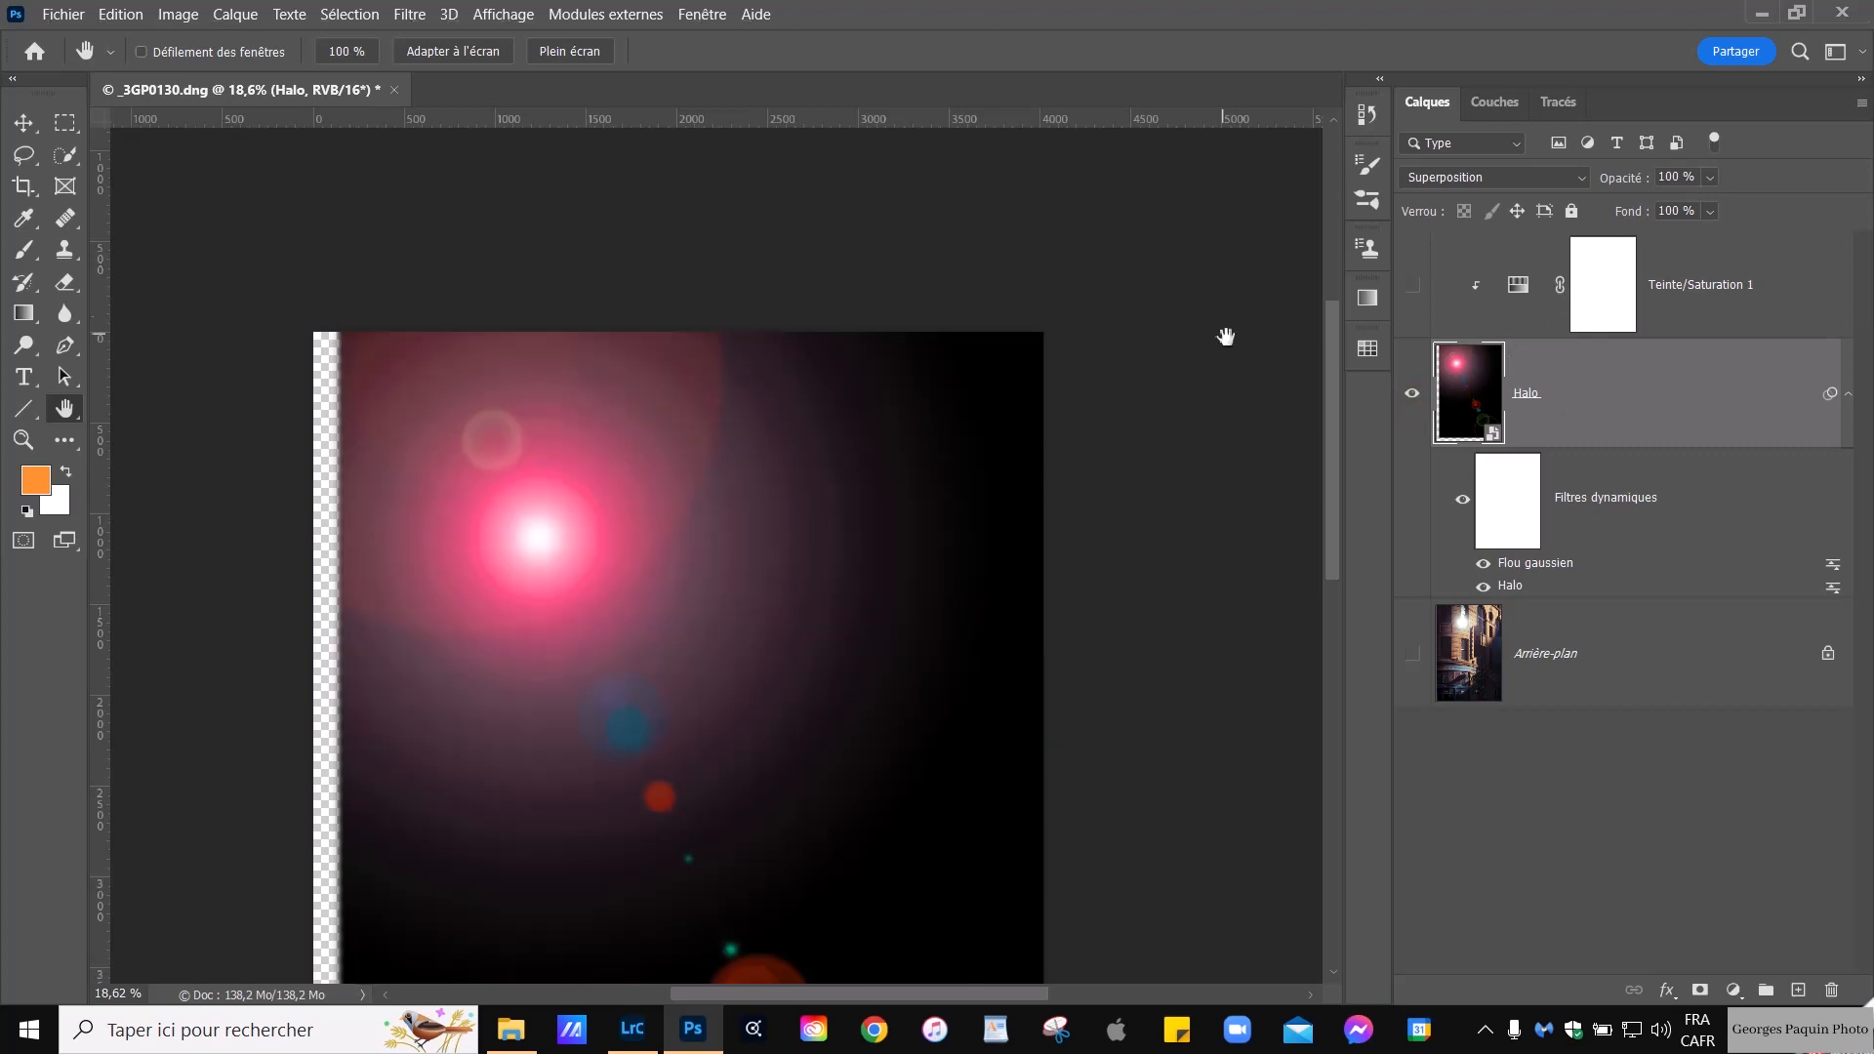
pyautogui.moveTo(1337, 440); pyautogui.dragTo(1345, 502)
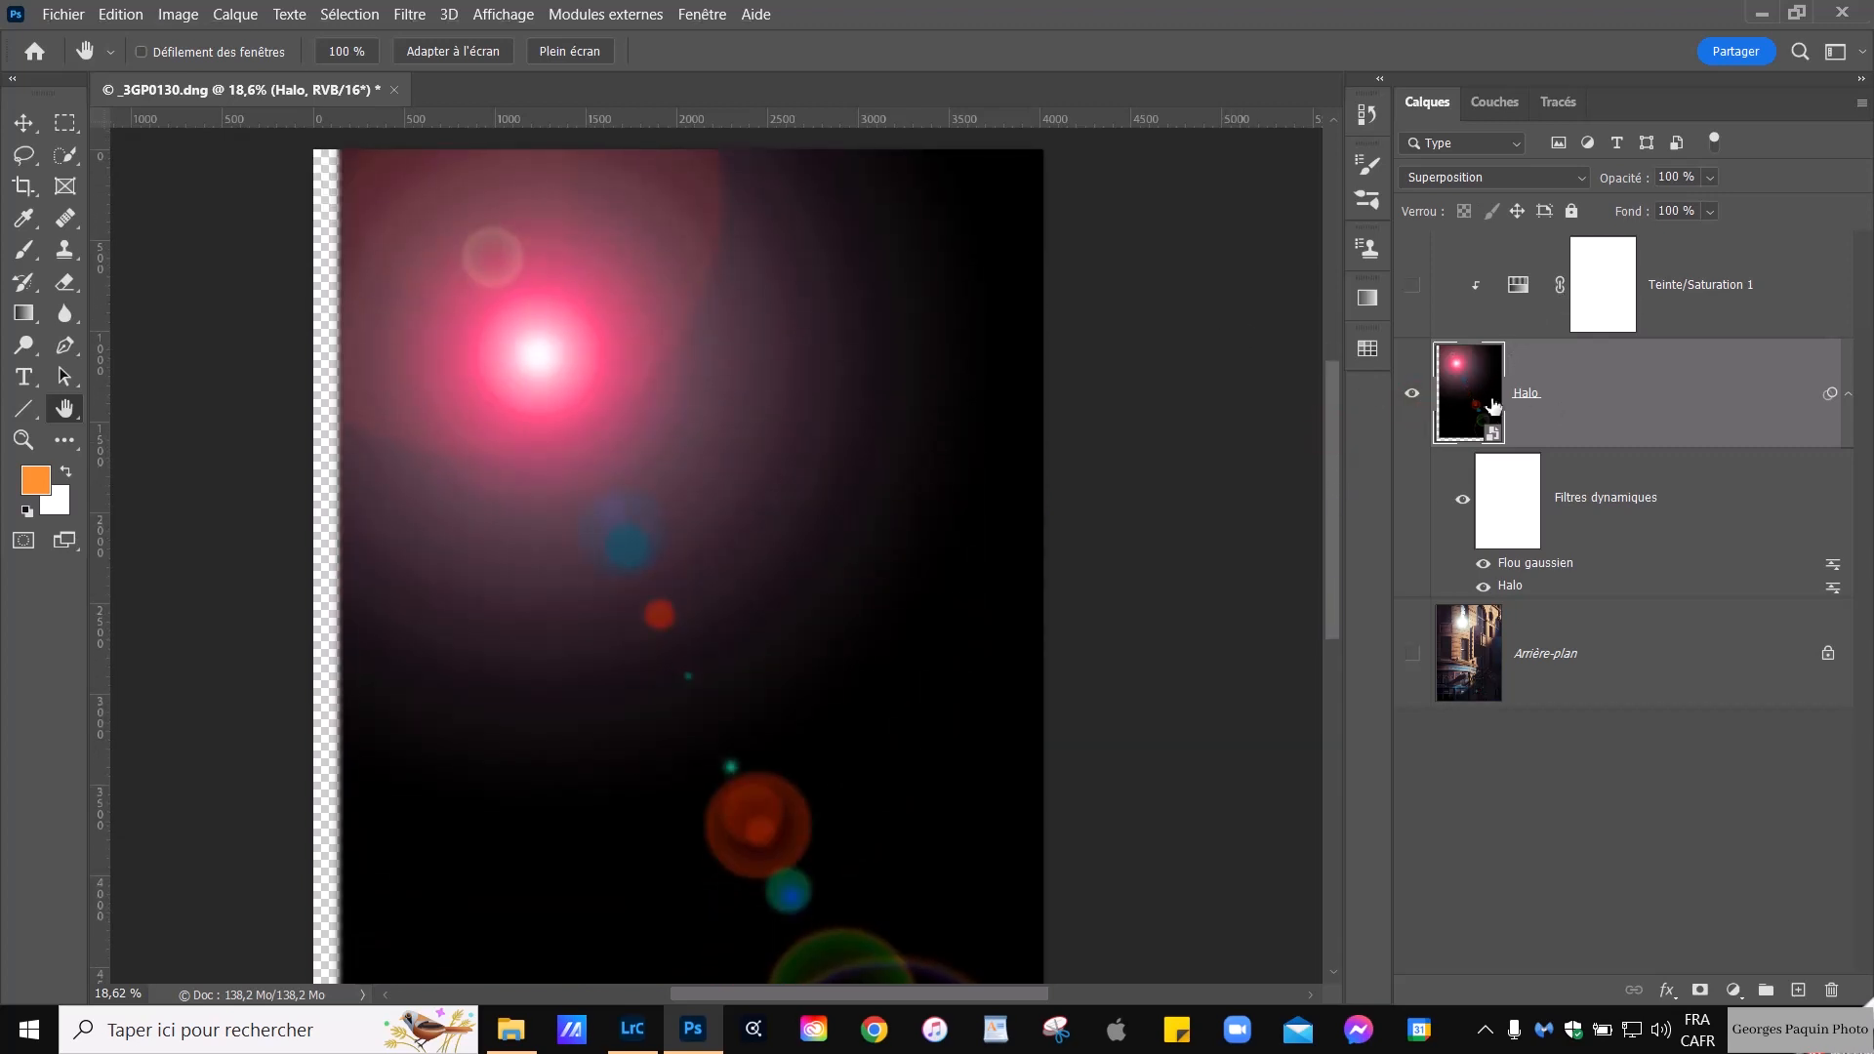
pyautogui.scroll(-1, 766, 495)
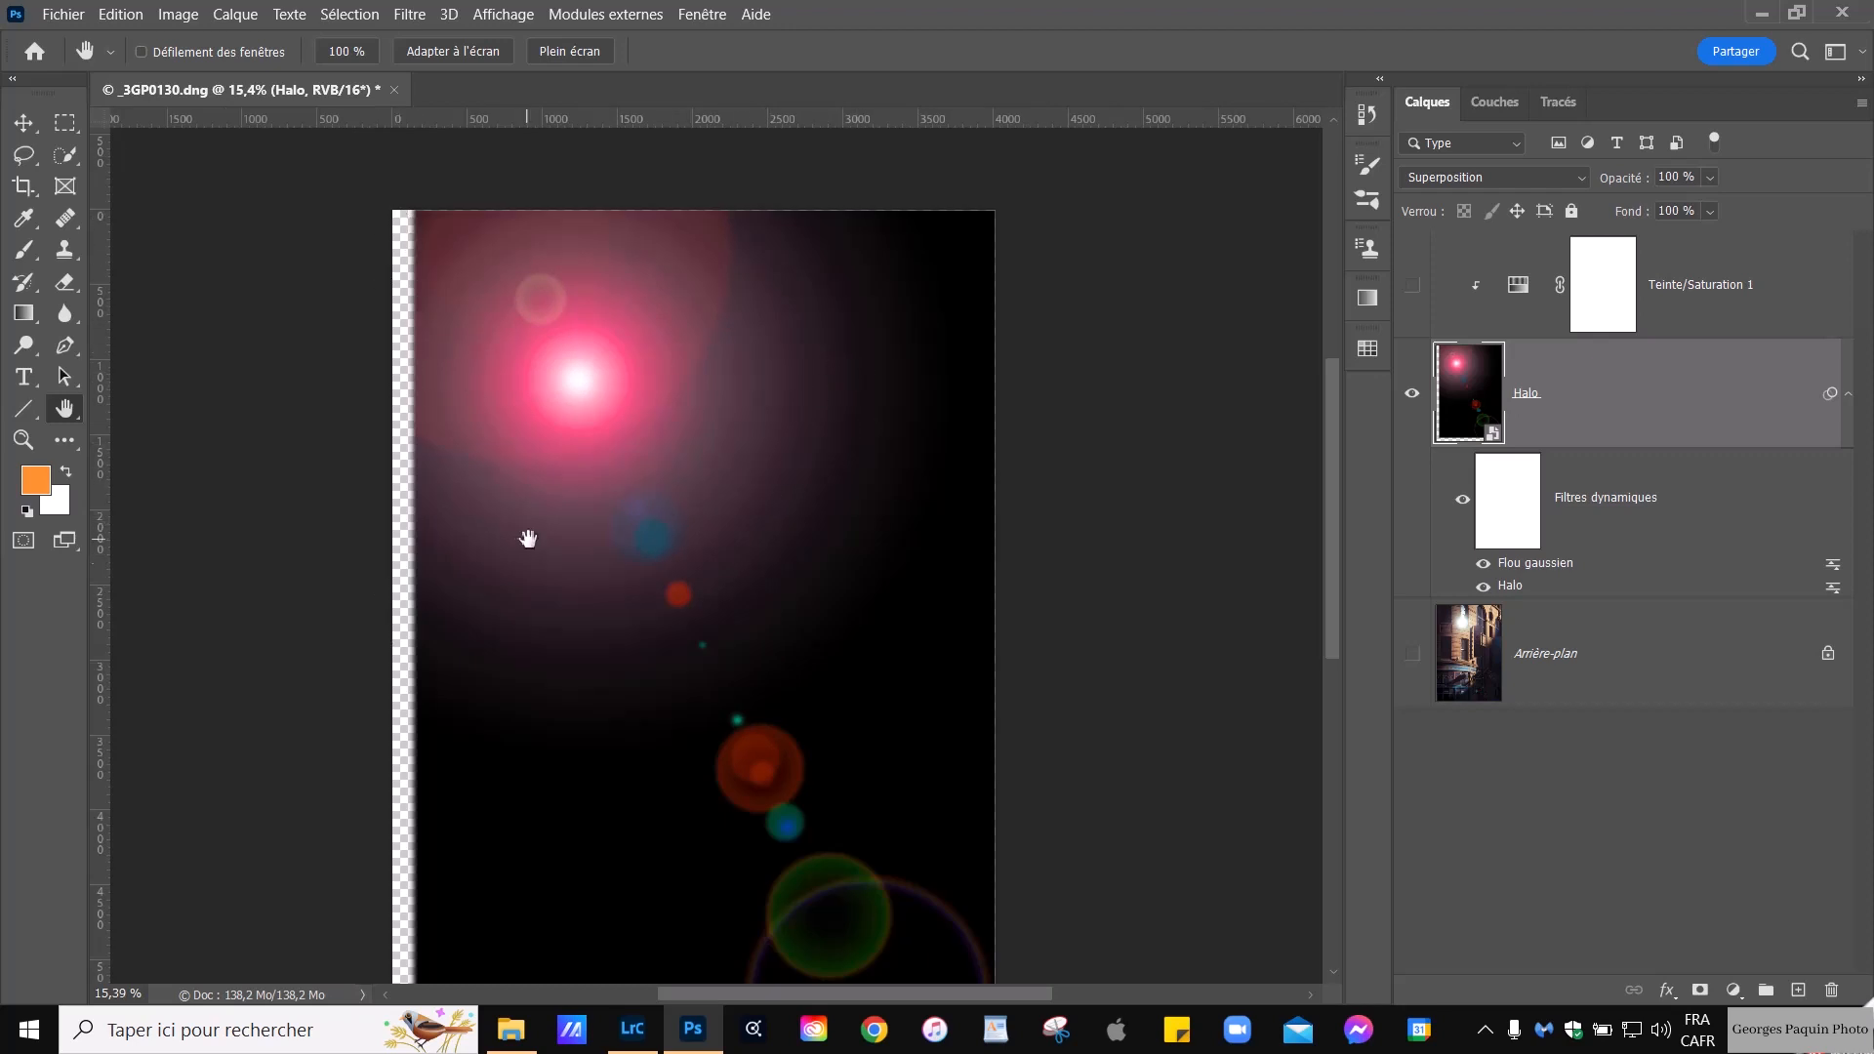
pyautogui.moveTo(526, 539); pyautogui.dragTo(544, 406)
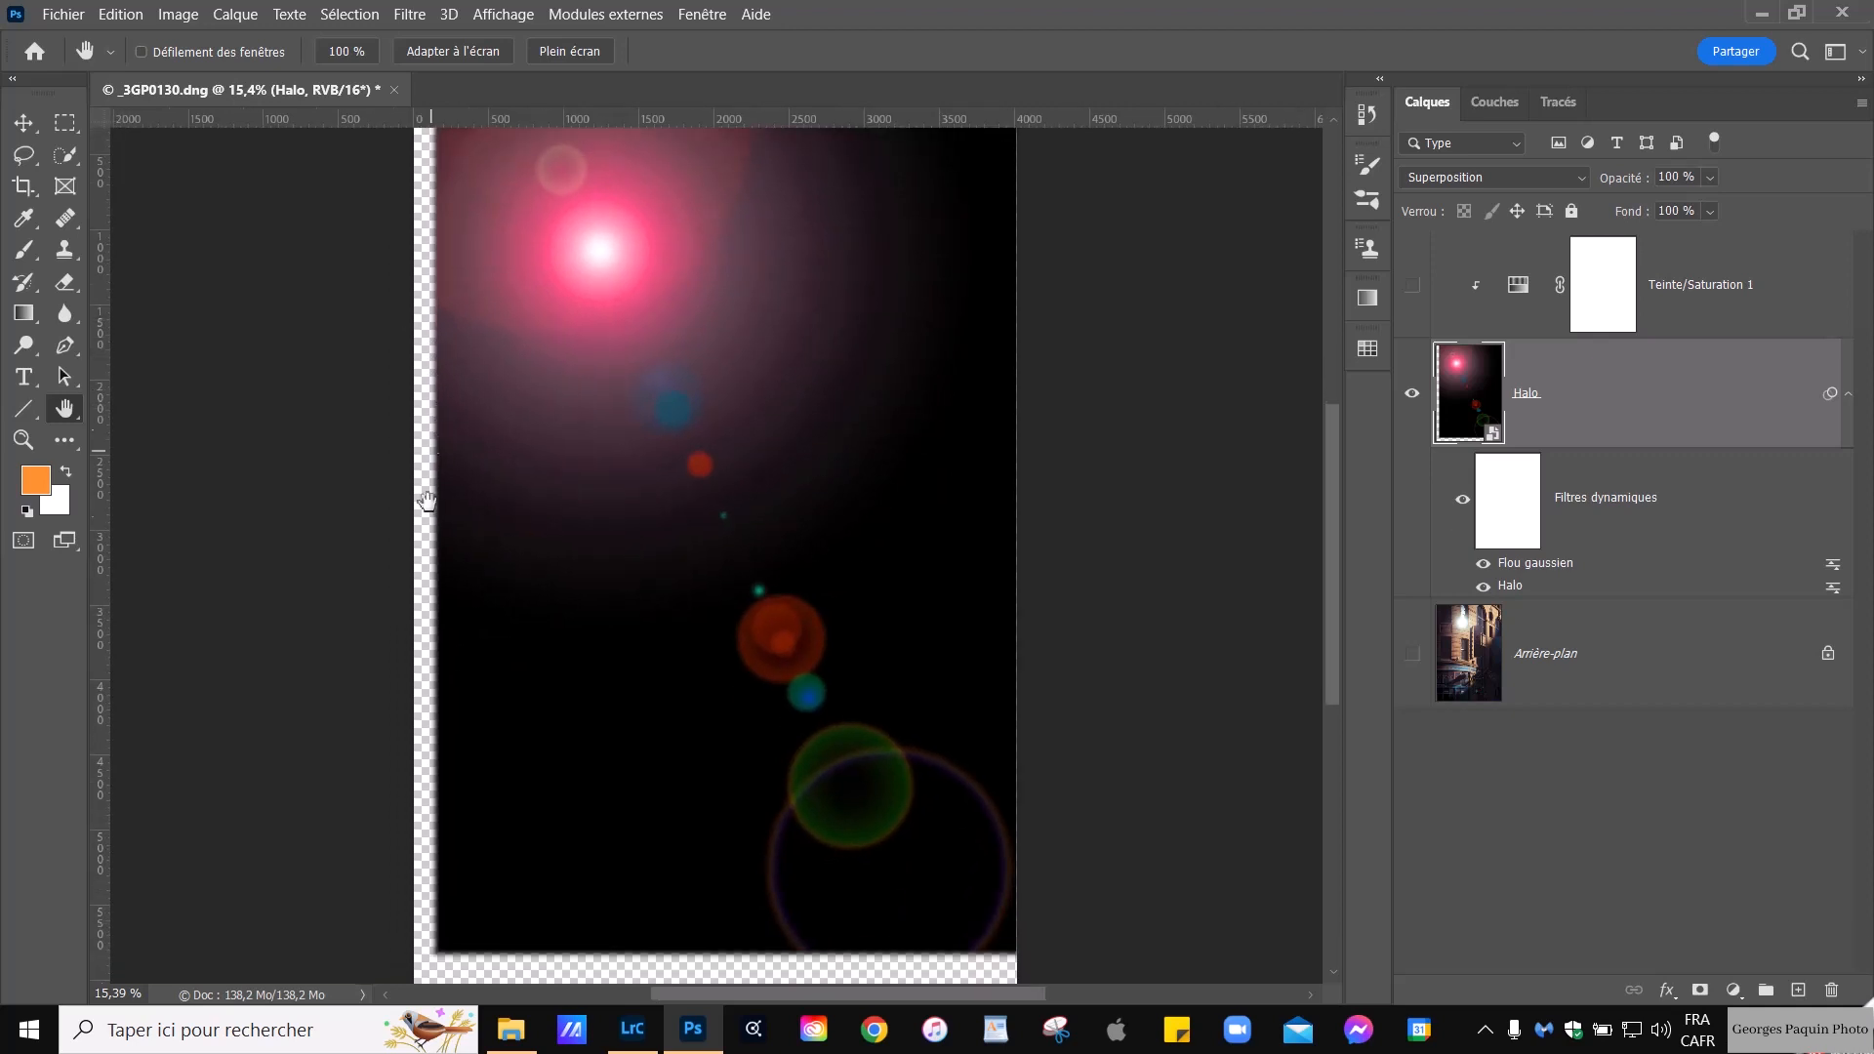
pyautogui.moveTo(648, 828); pyautogui.dragTo(640, 719)
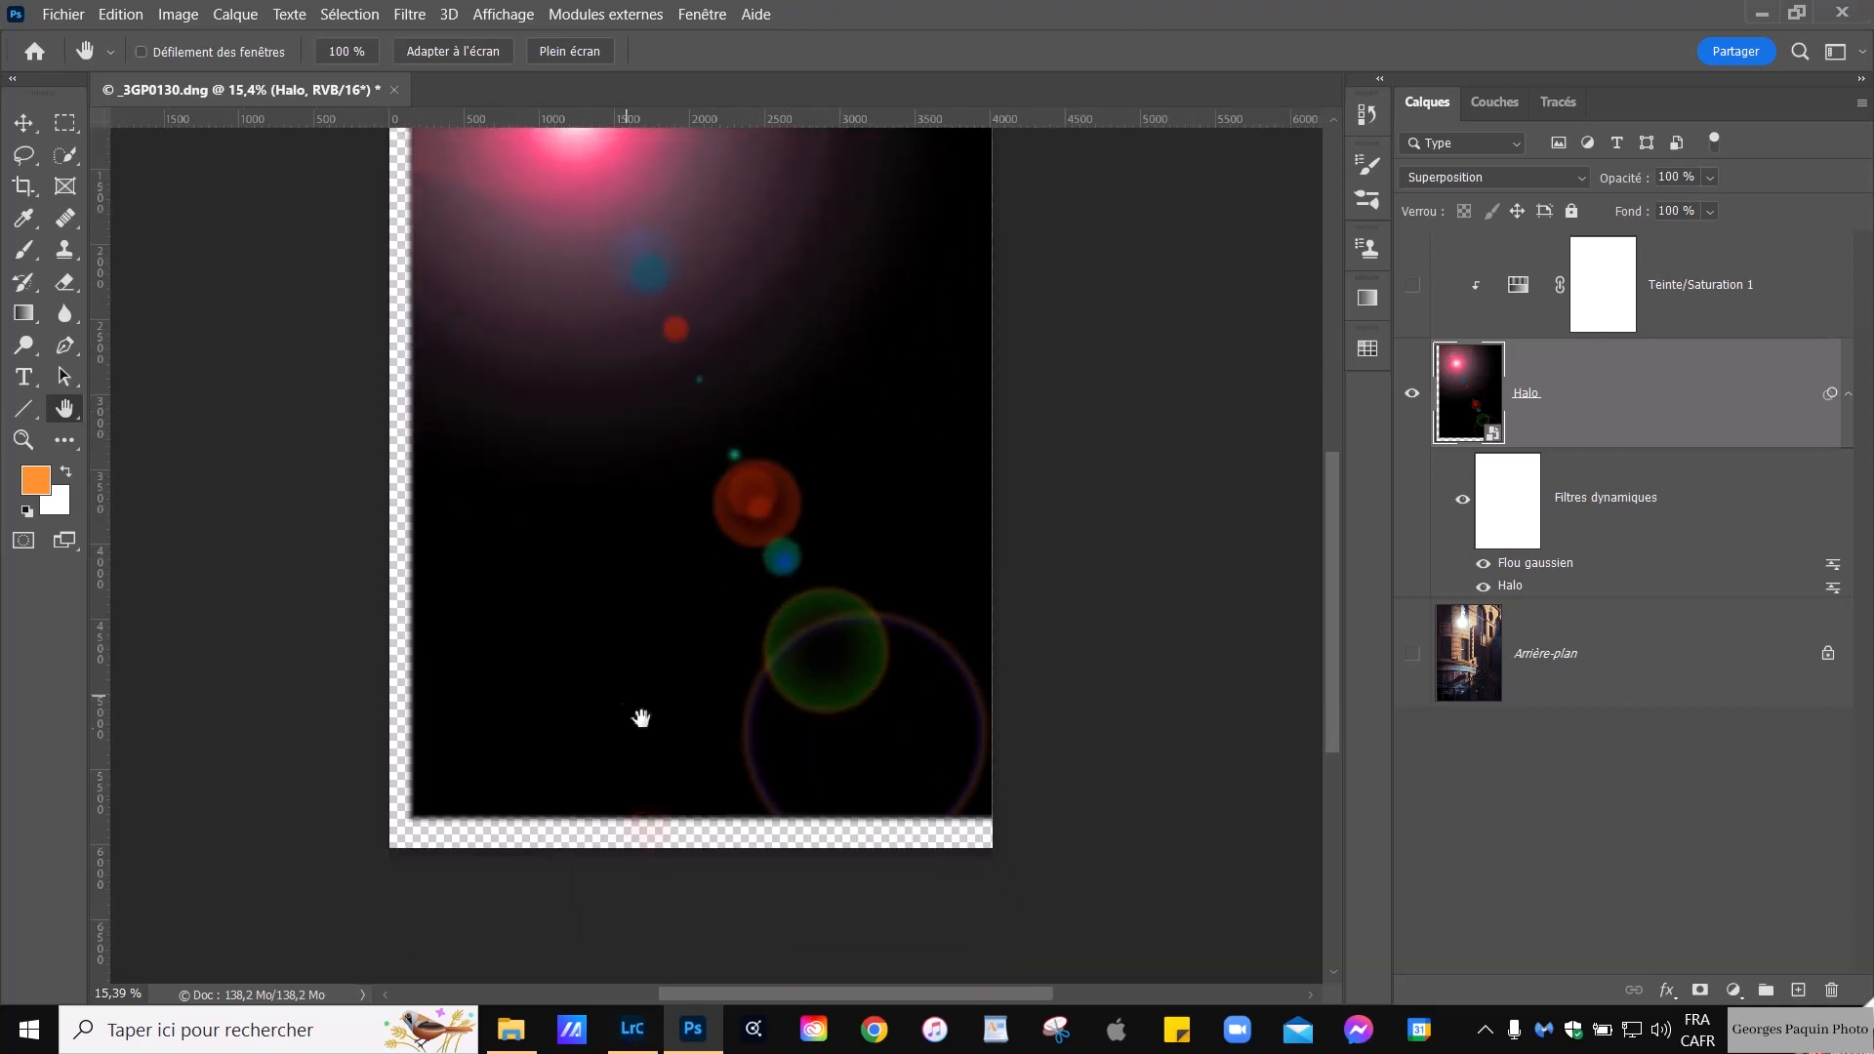
pyautogui.scroll(-2, 717, 807)
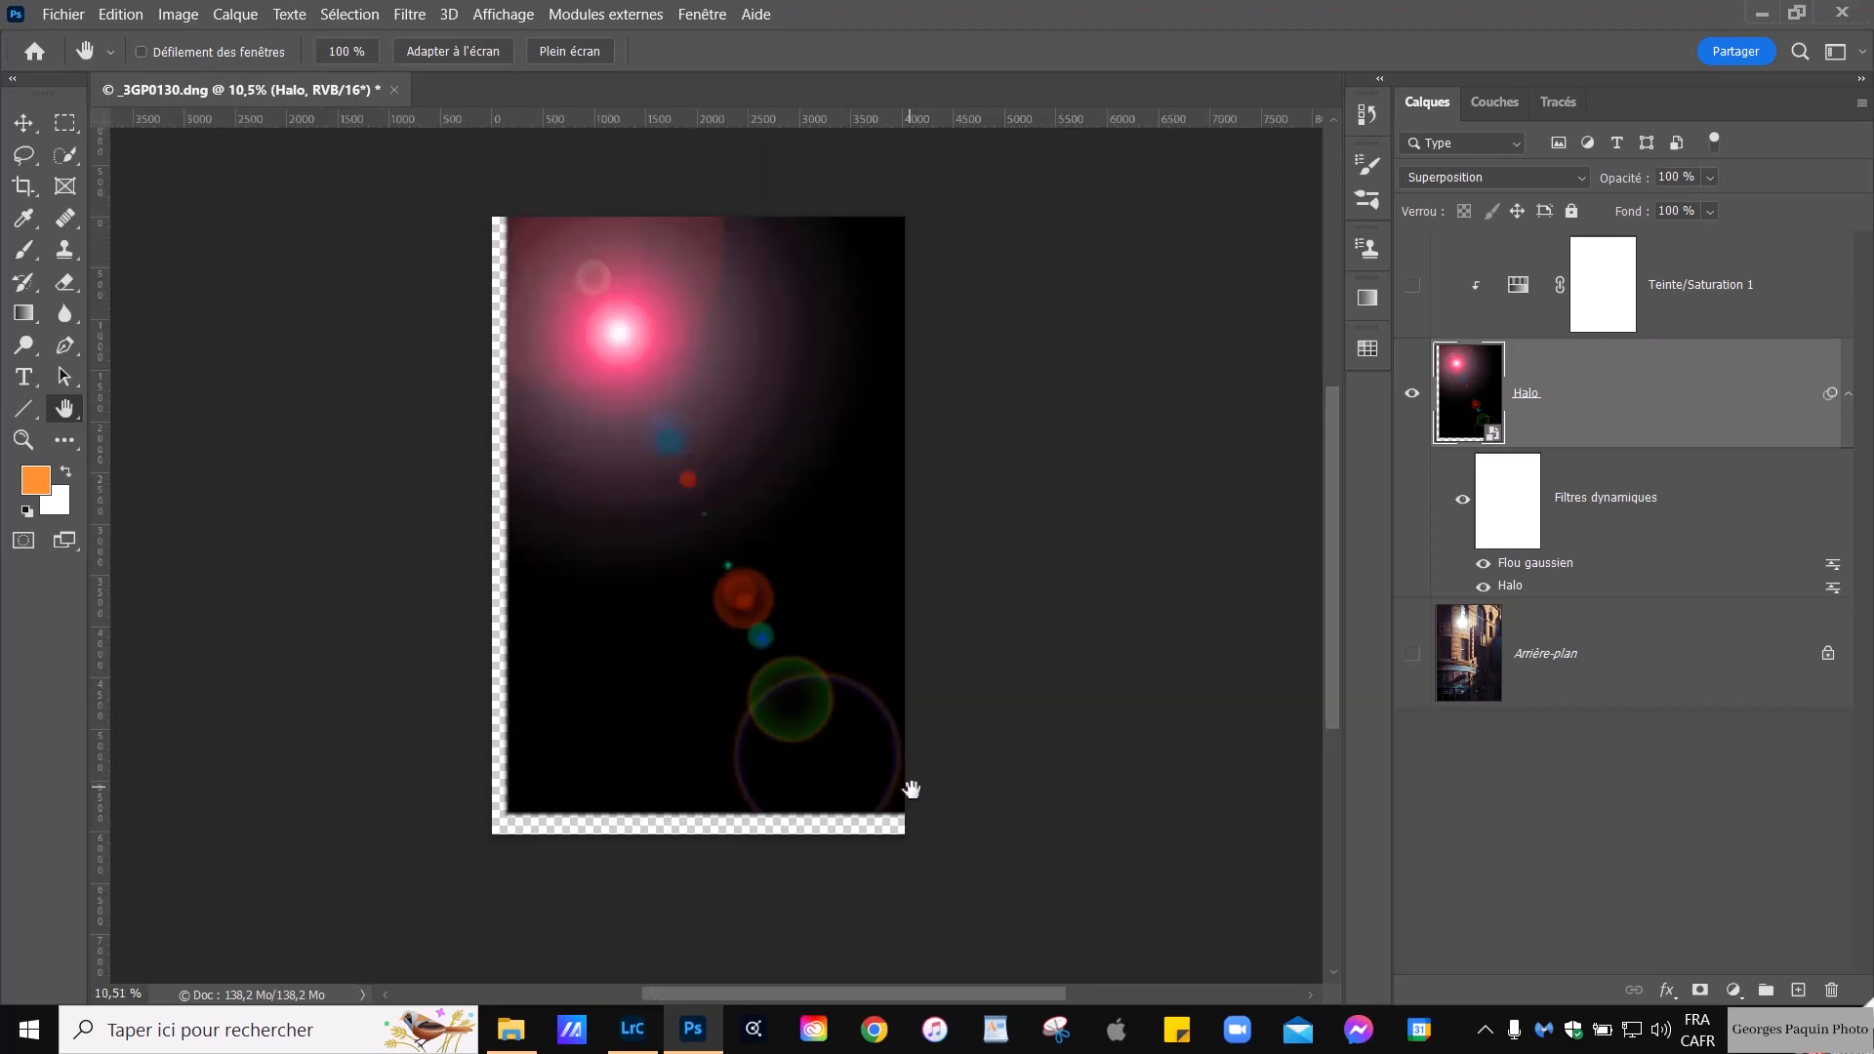
# Stretch the Halo layer past the canvas's left, bottom and right edges, to about 107.6% height, and show all layers again
pyautogui.hotkey('ctrl', 't')
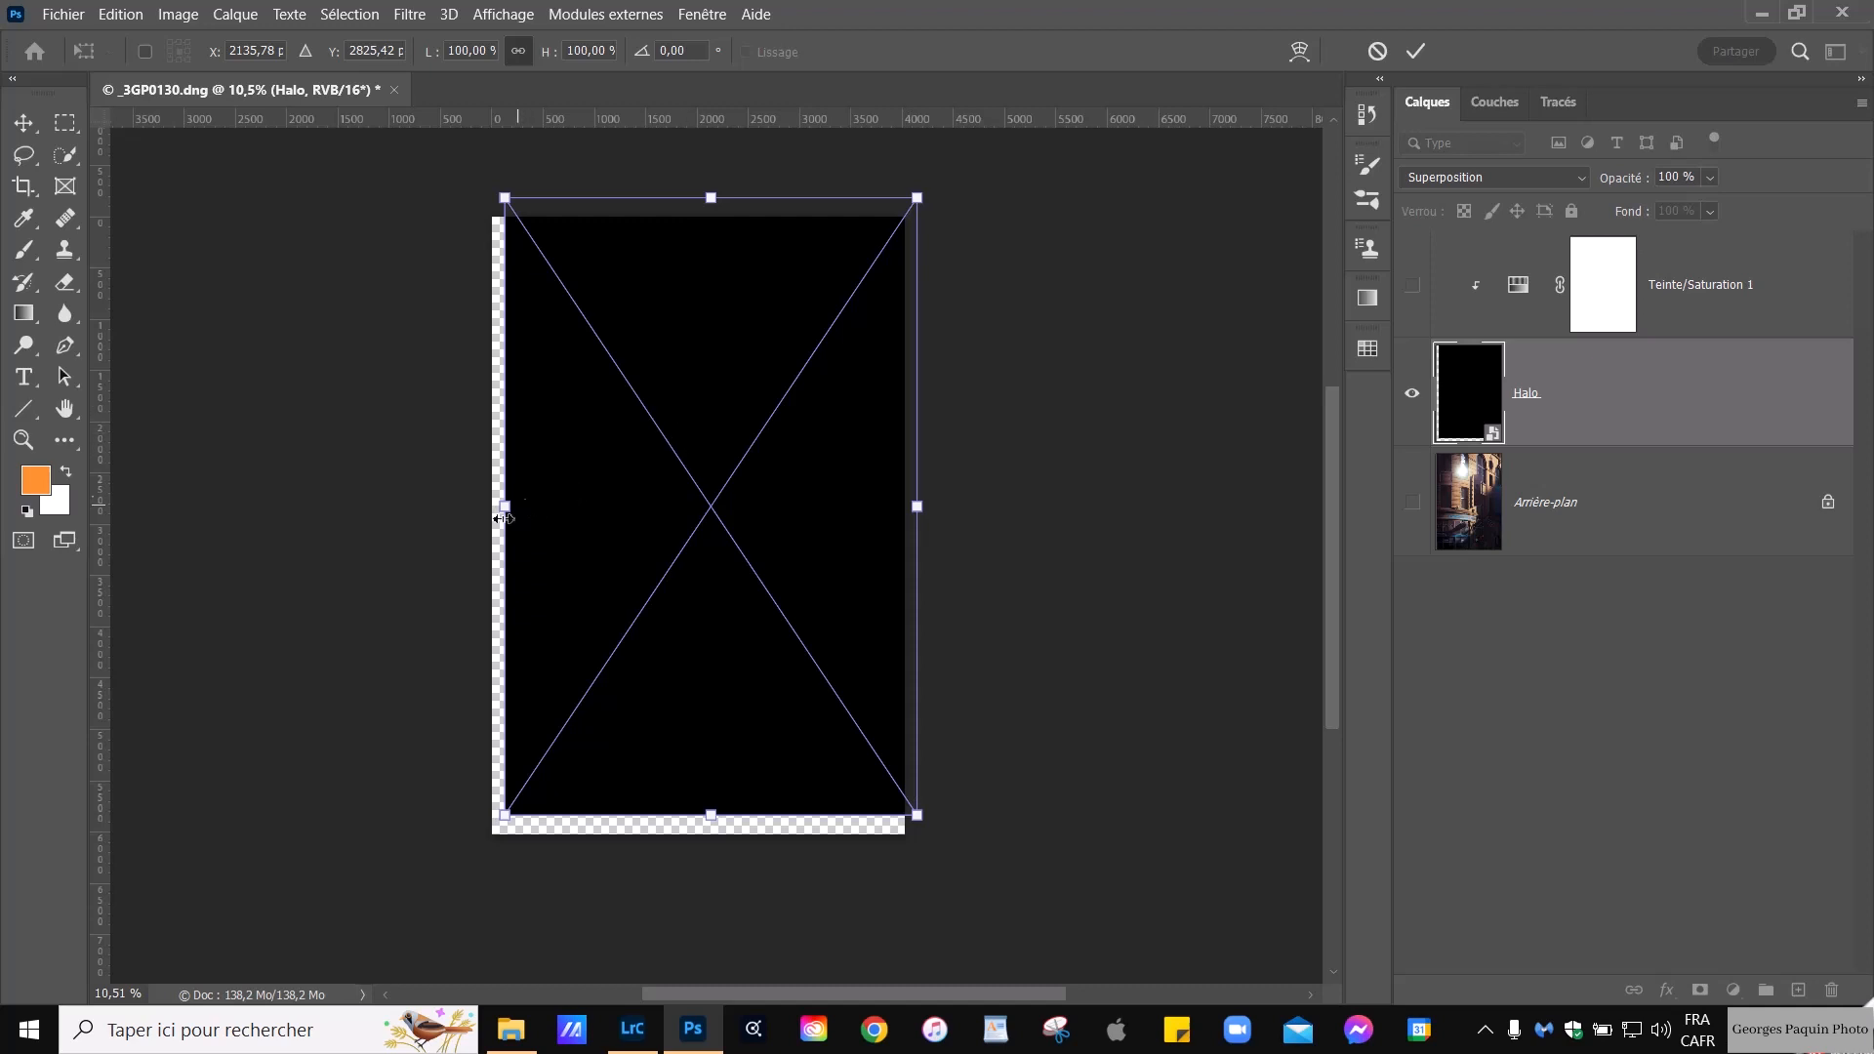
pyautogui.moveTo(499, 518); pyautogui.dragTo(490, 515)
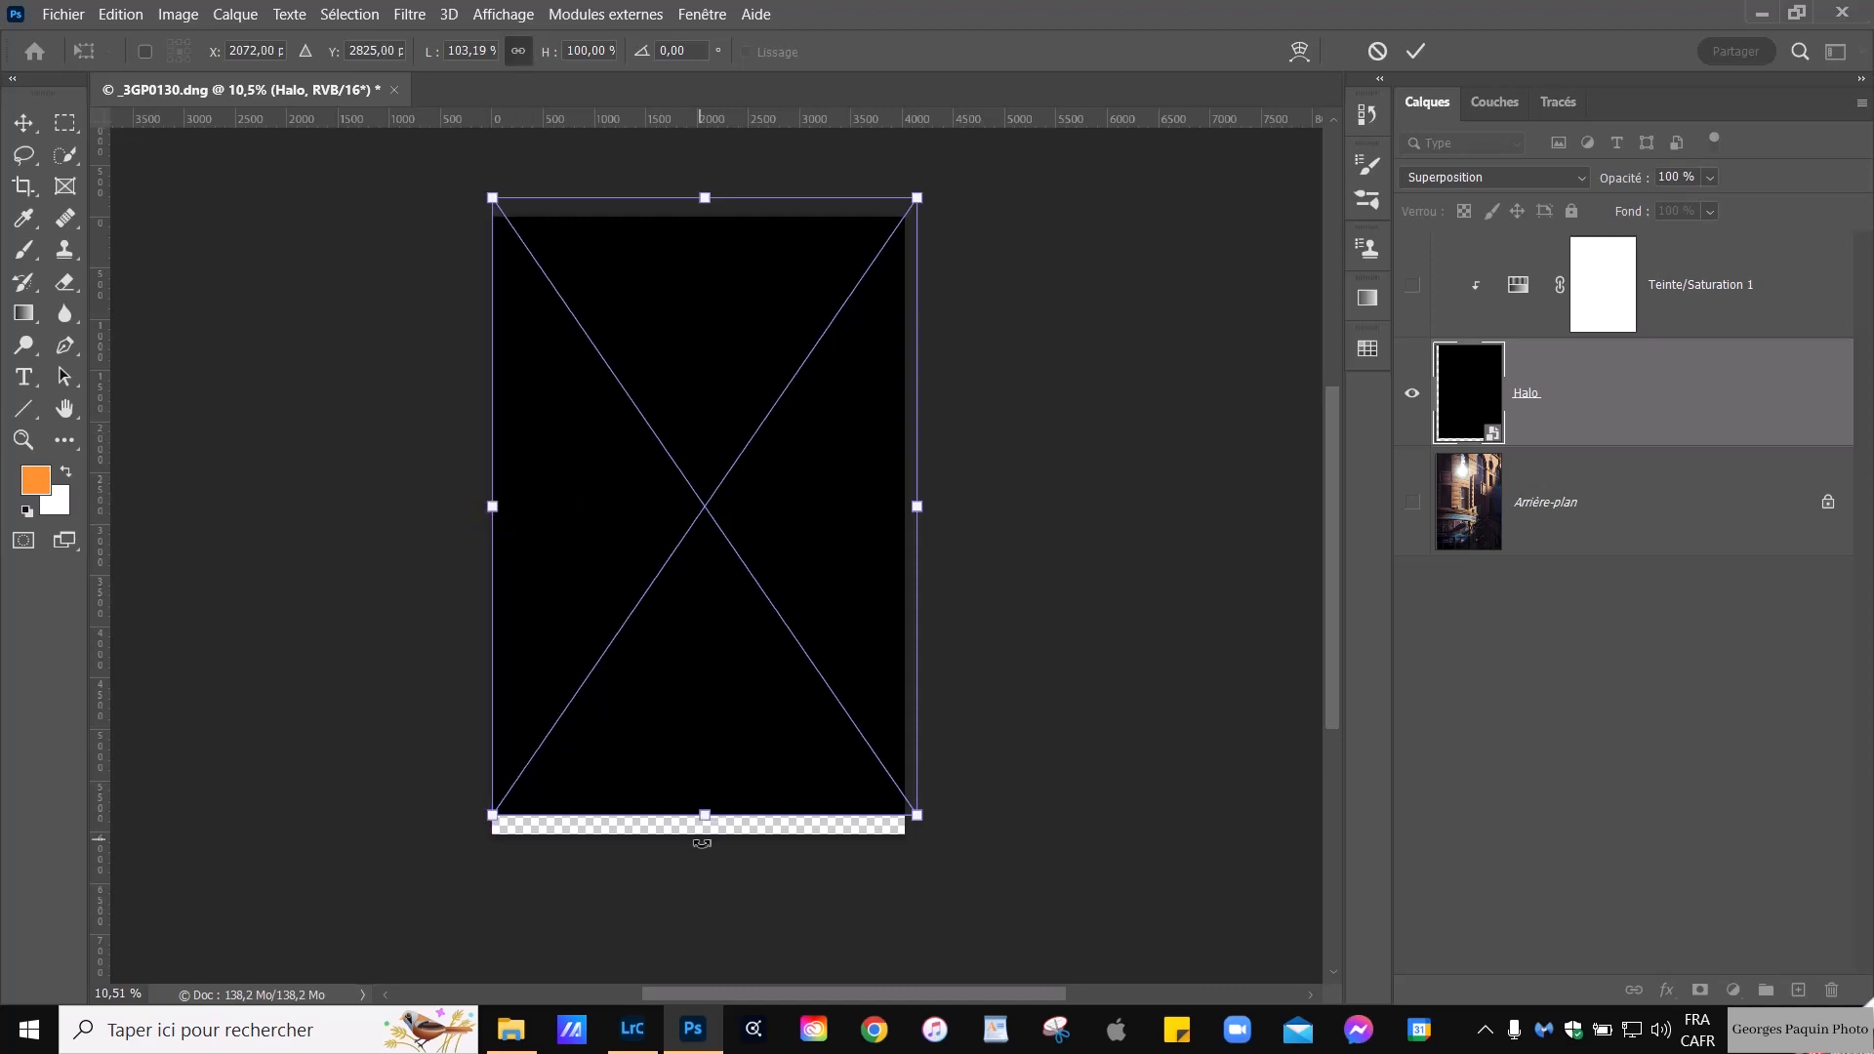
pyautogui.moveTo(706, 815); pyautogui.dragTo(704, 860)
pyautogui.moveTo(491, 536); pyautogui.dragTo(480, 535)
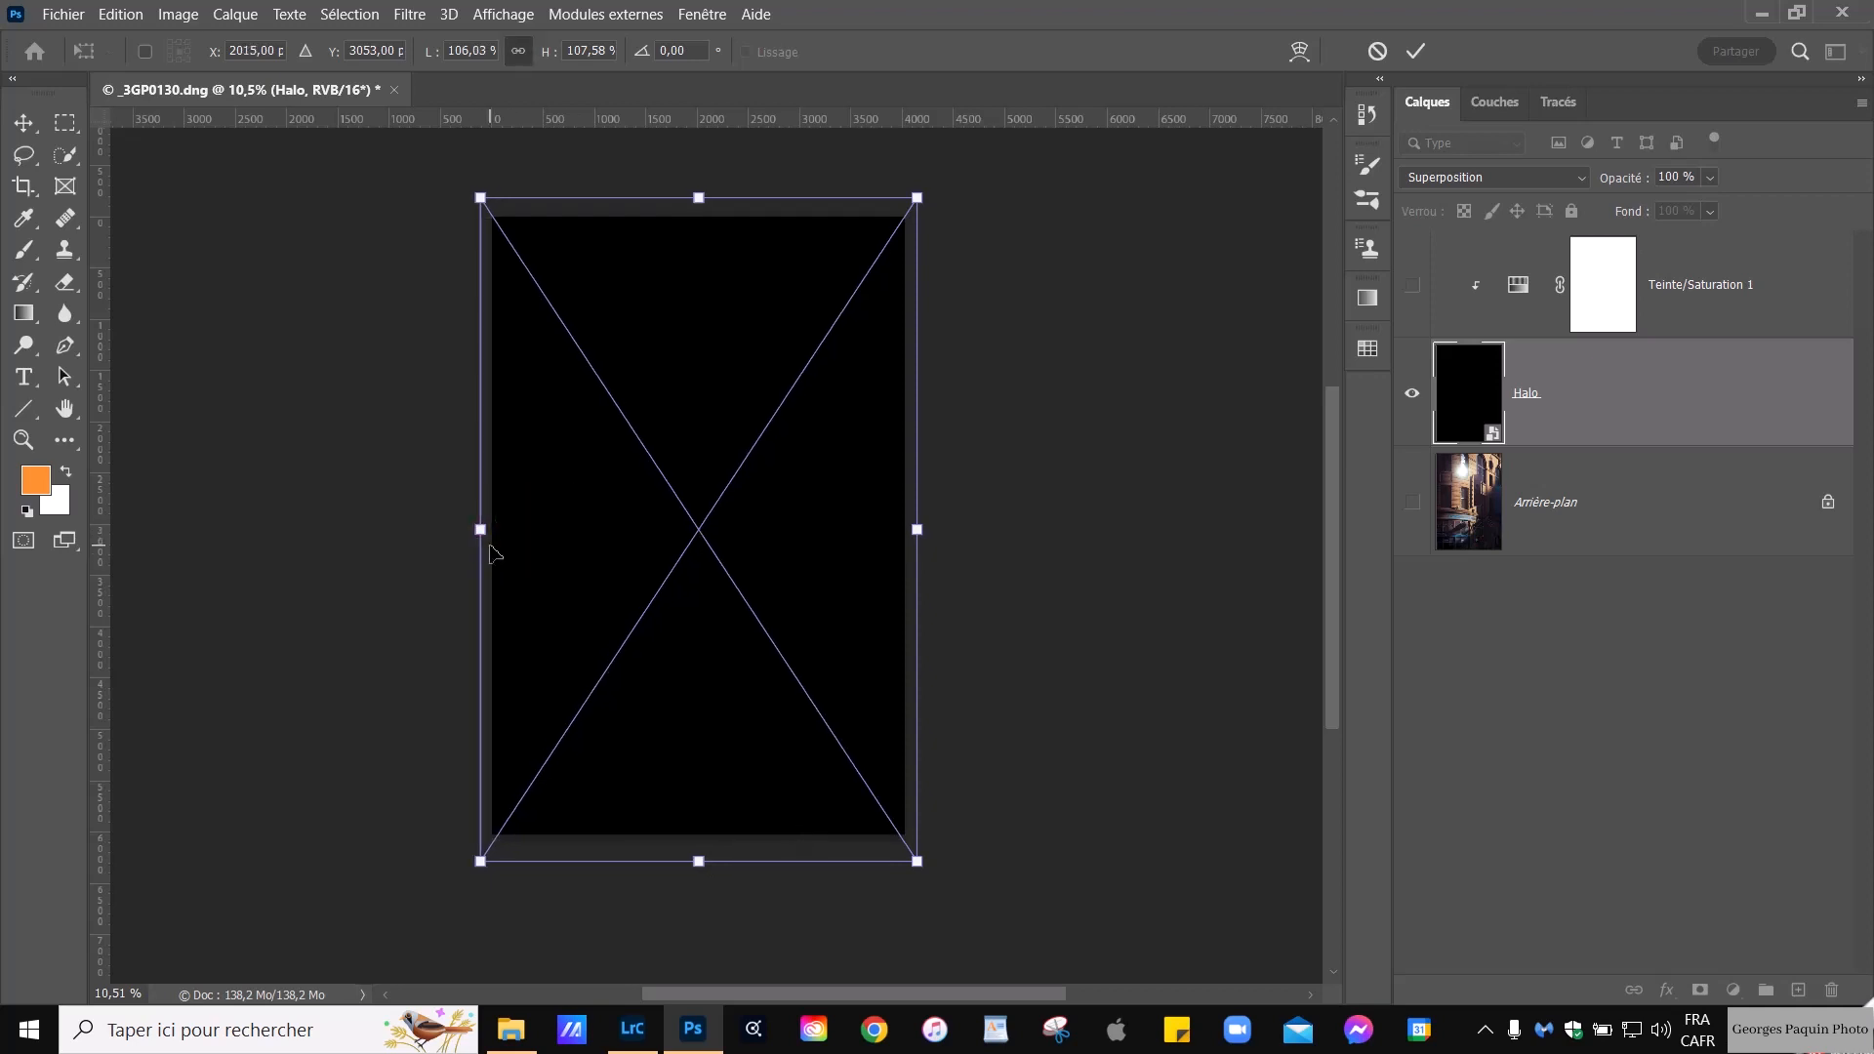
pyautogui.moveTo(918, 533); pyautogui.dragTo(932, 527)
pyautogui.click(1415, 50)
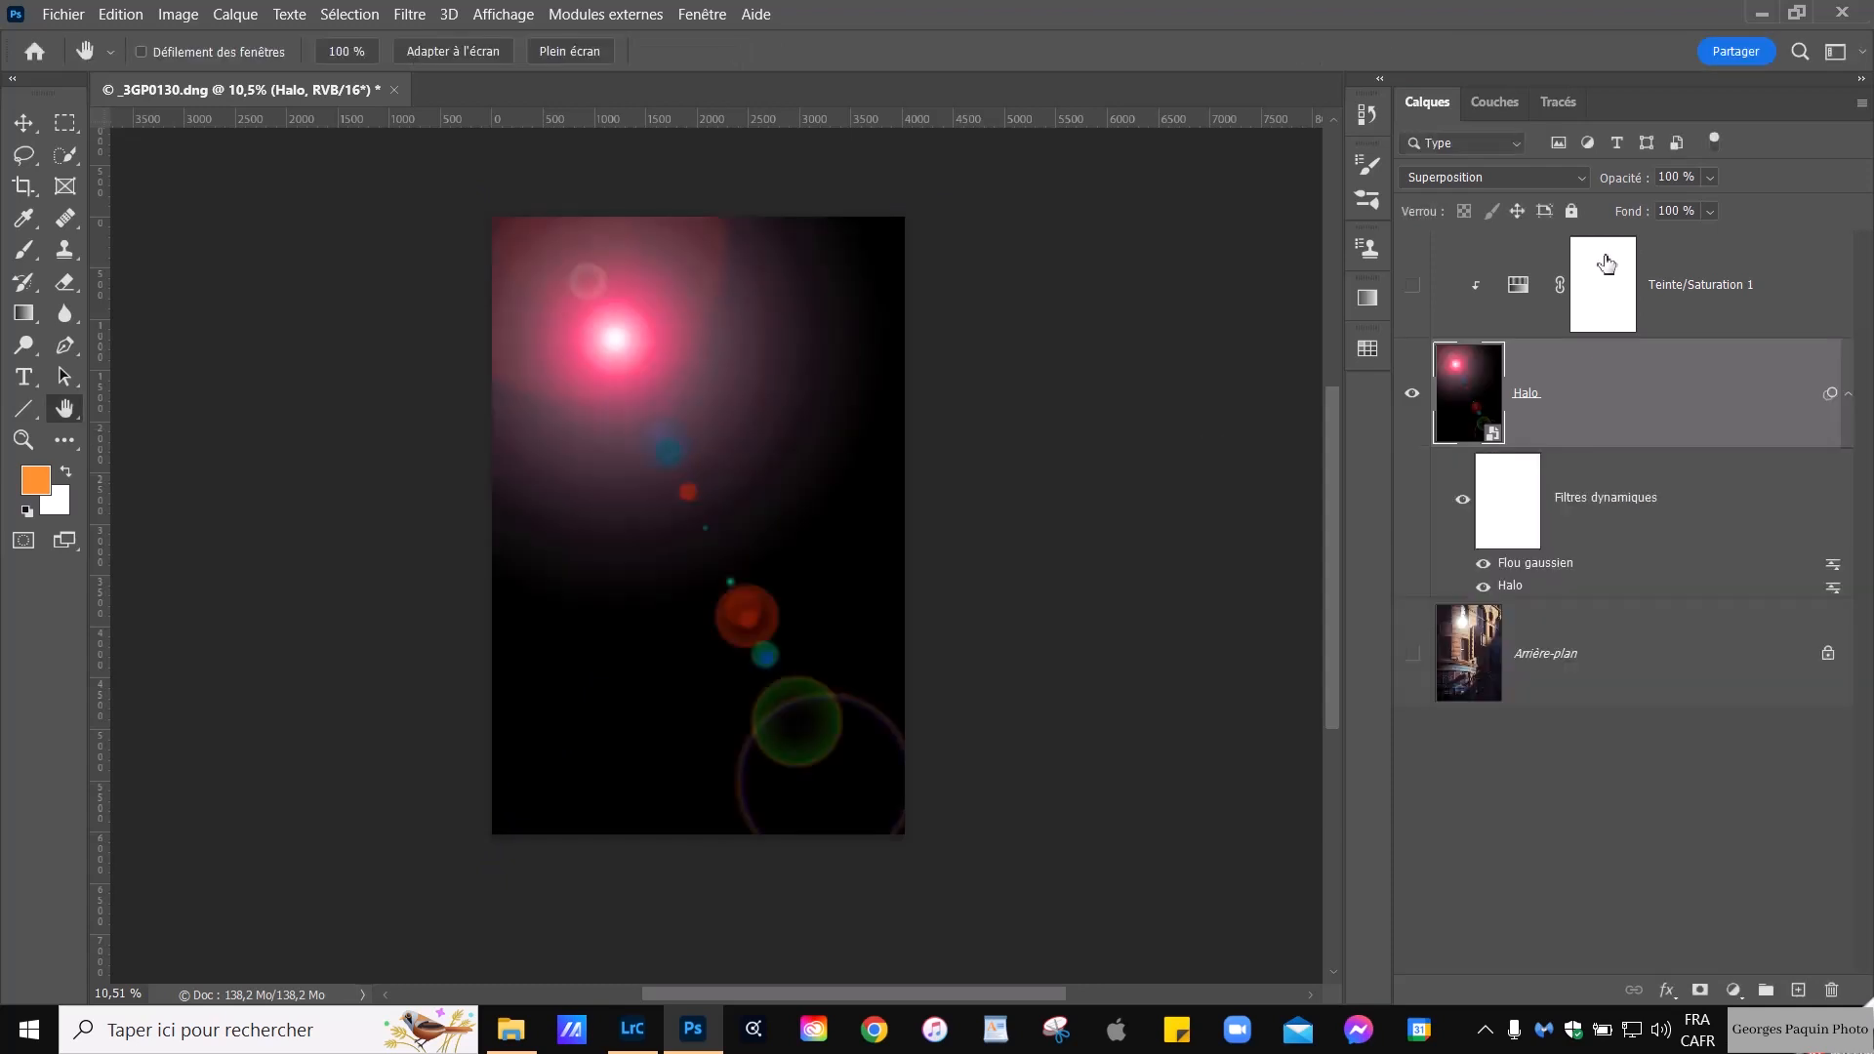
pyautogui.keyDown('alt'); pyautogui.click(1413, 392); pyautogui.keyUp('alt')
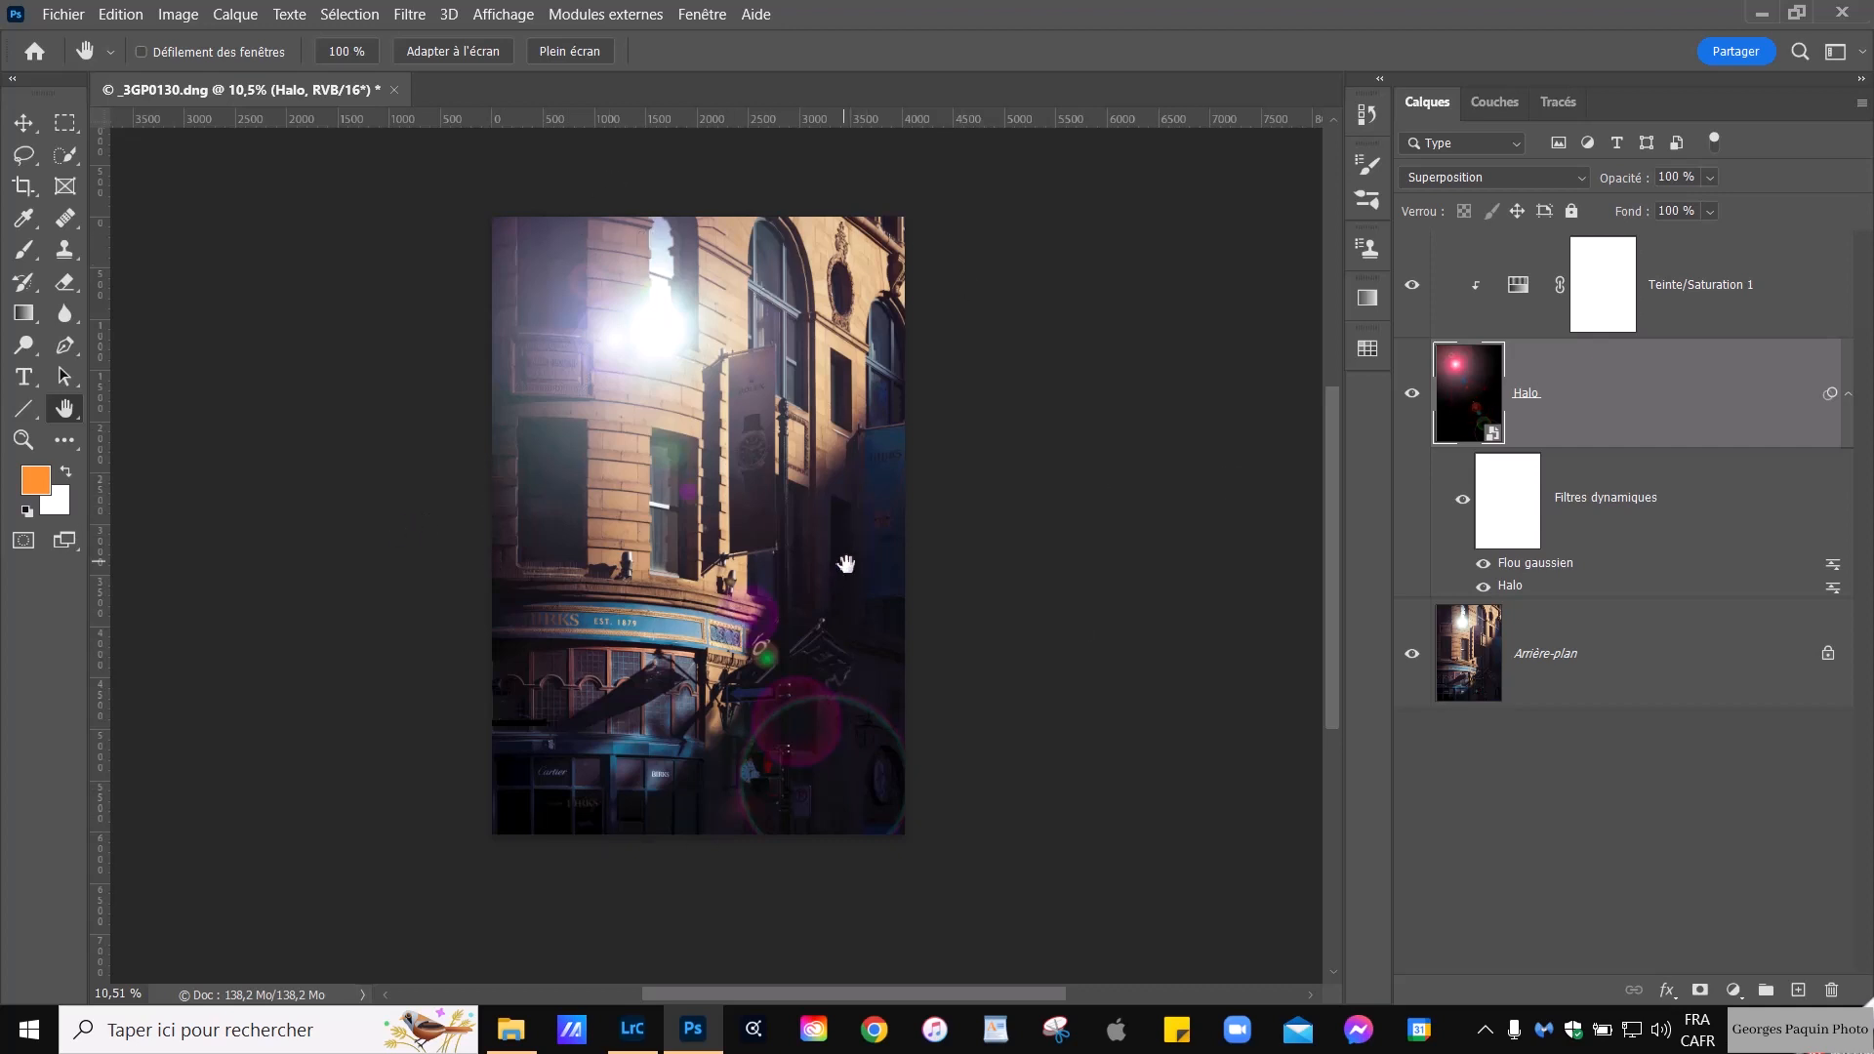
pyautogui.scroll(2, 753, 575)
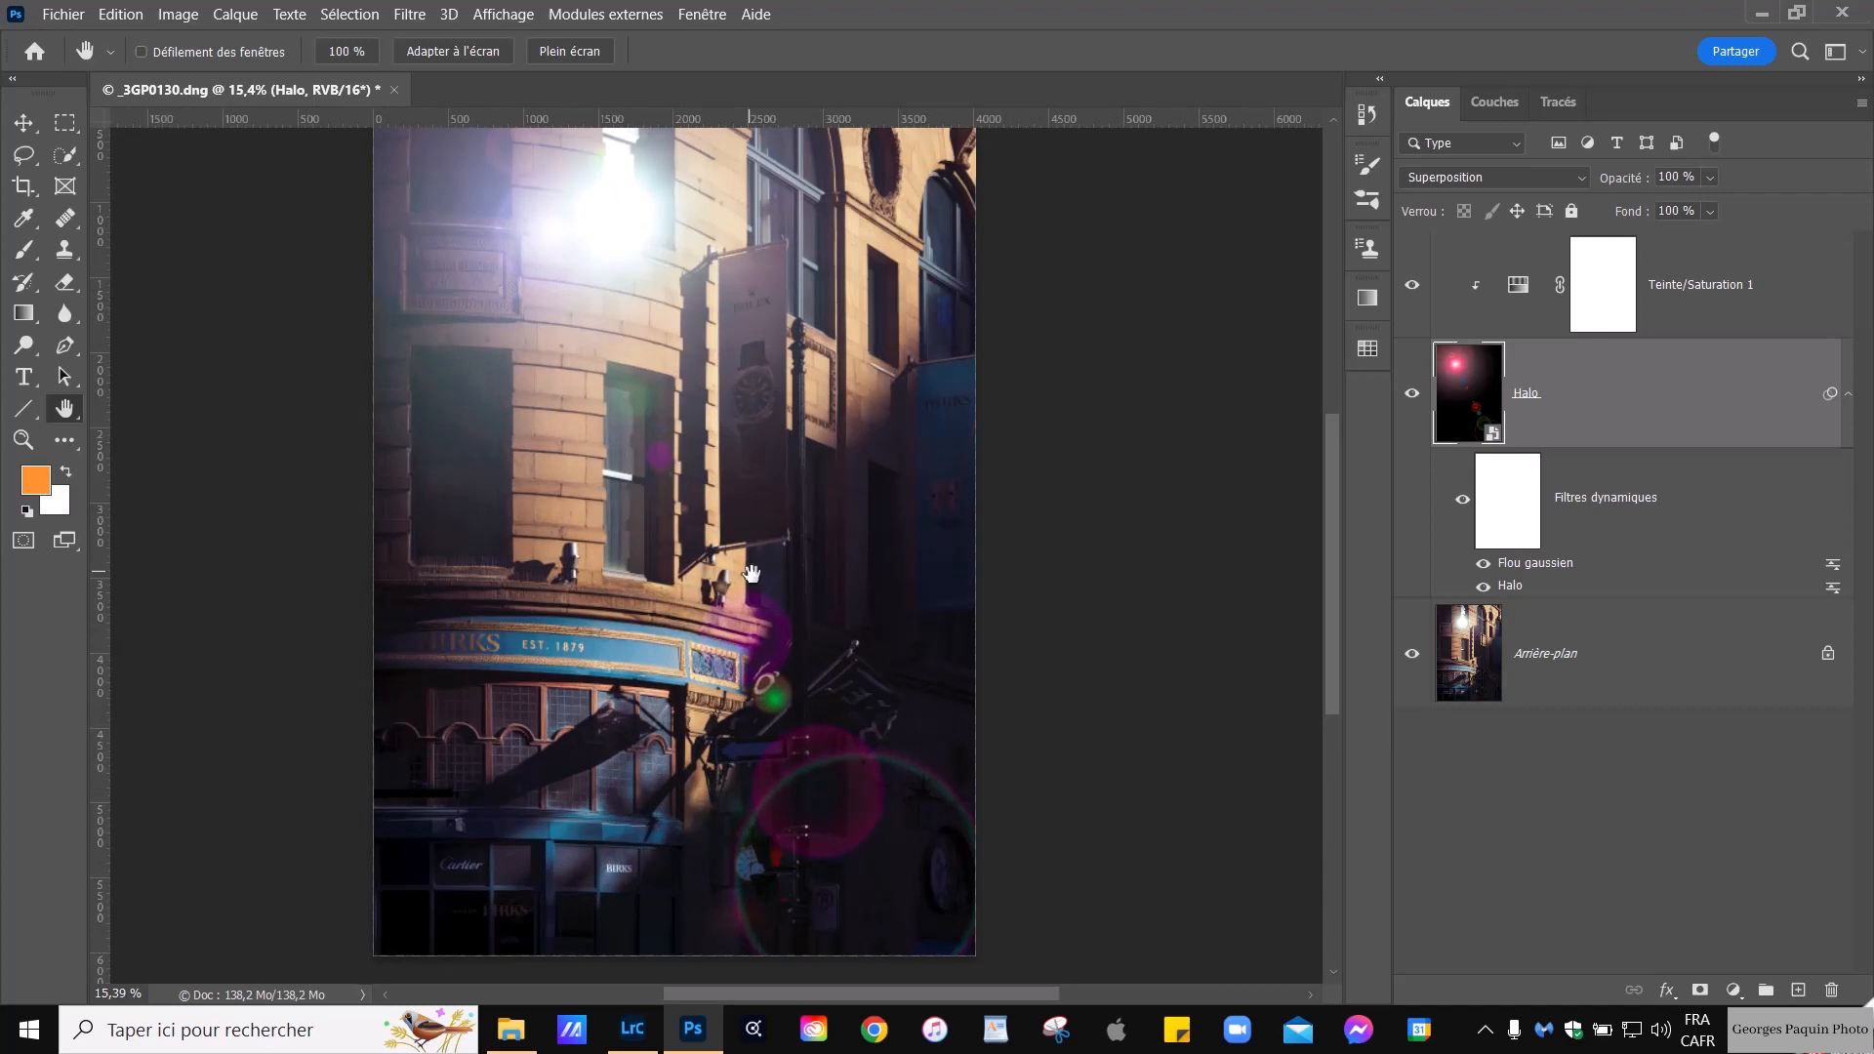